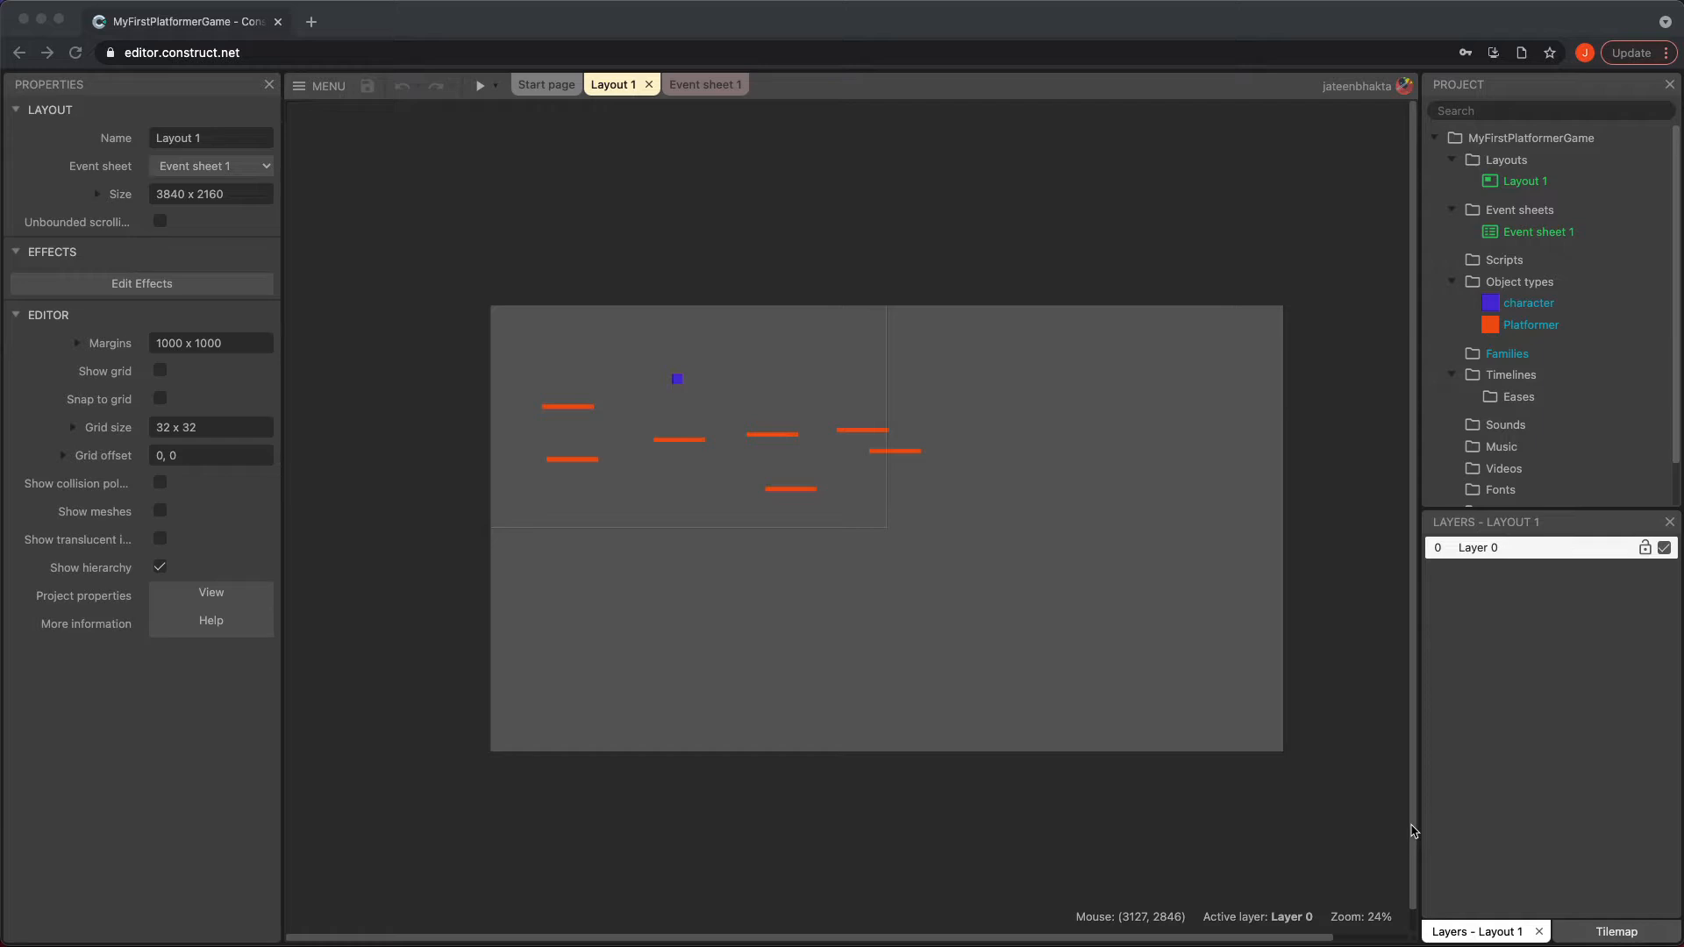
# Review the character object's properties and its list of behaviors
pyautogui.click(1539, 300)
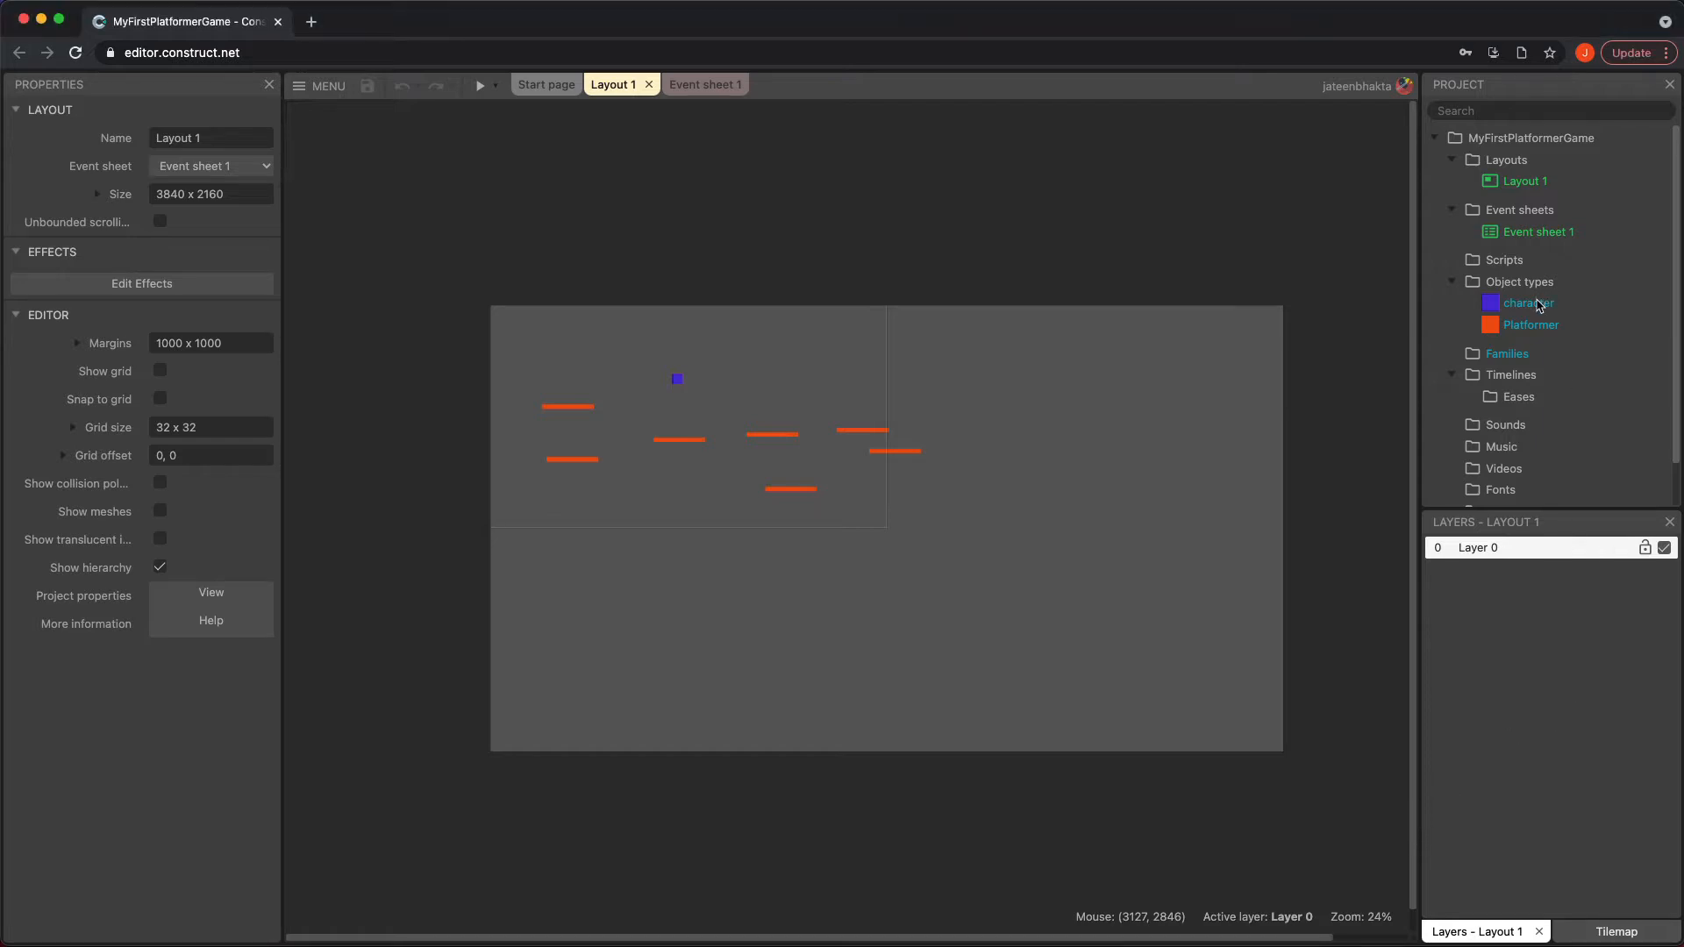
pyautogui.click(1531, 305)
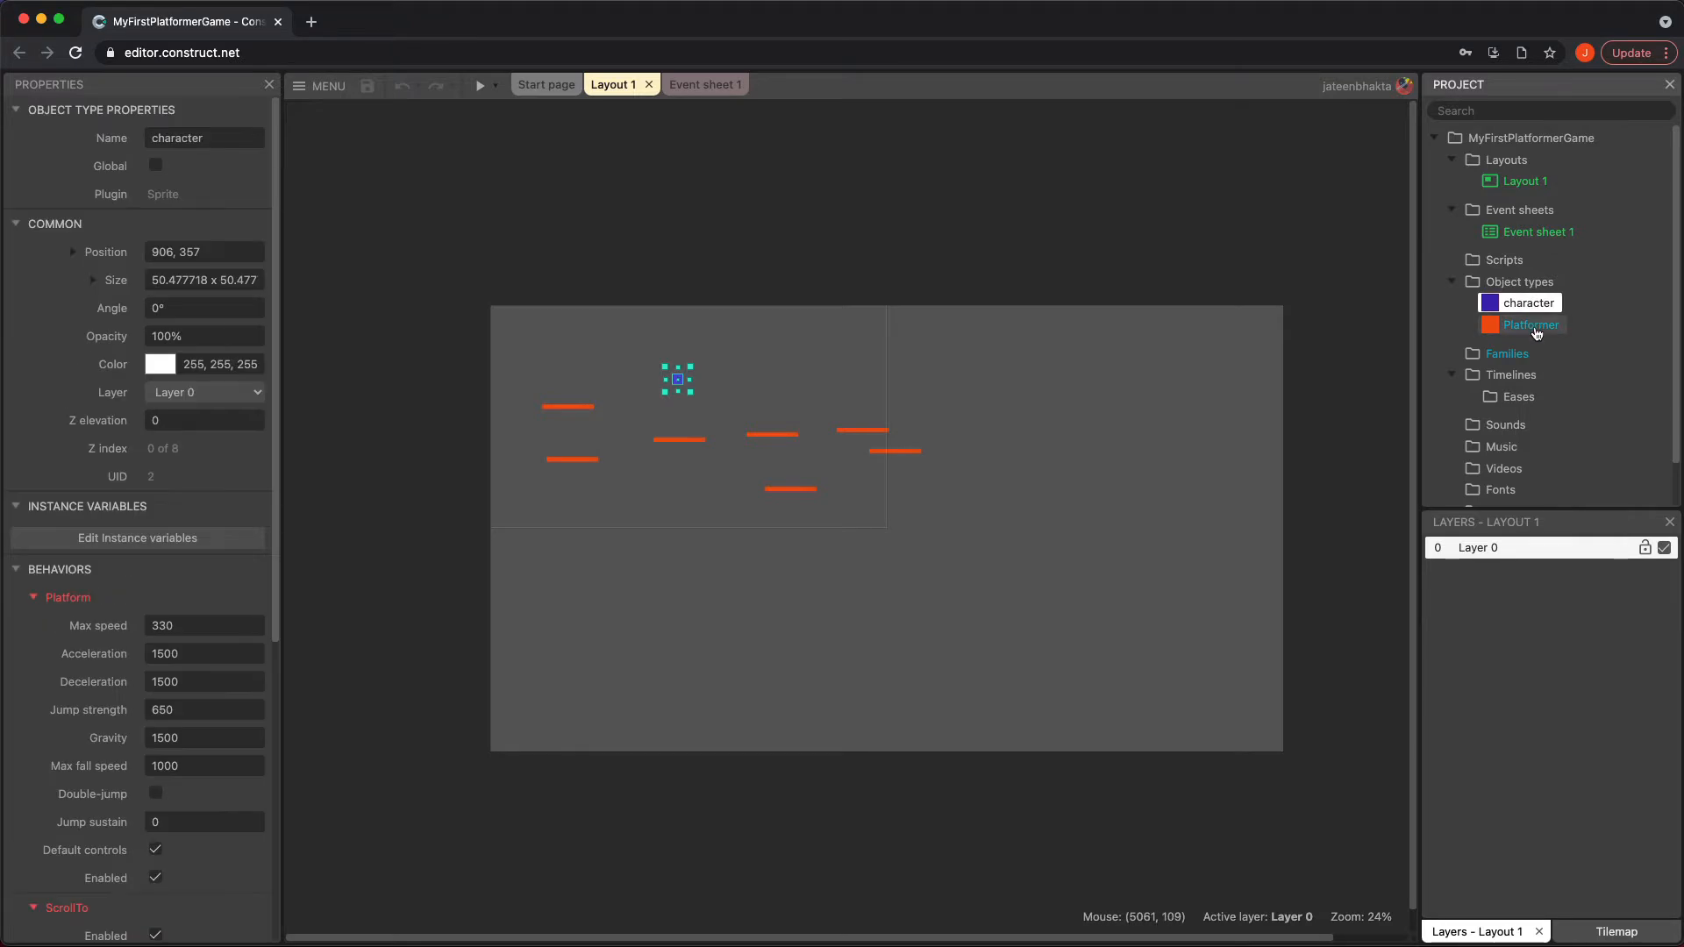
pyautogui.click(1537, 330)
pyautogui.click(1529, 303)
pyautogui.scroll(-1, 88, 794)
pyautogui.scroll(-5, 87, 795)
pyautogui.click(138, 735)
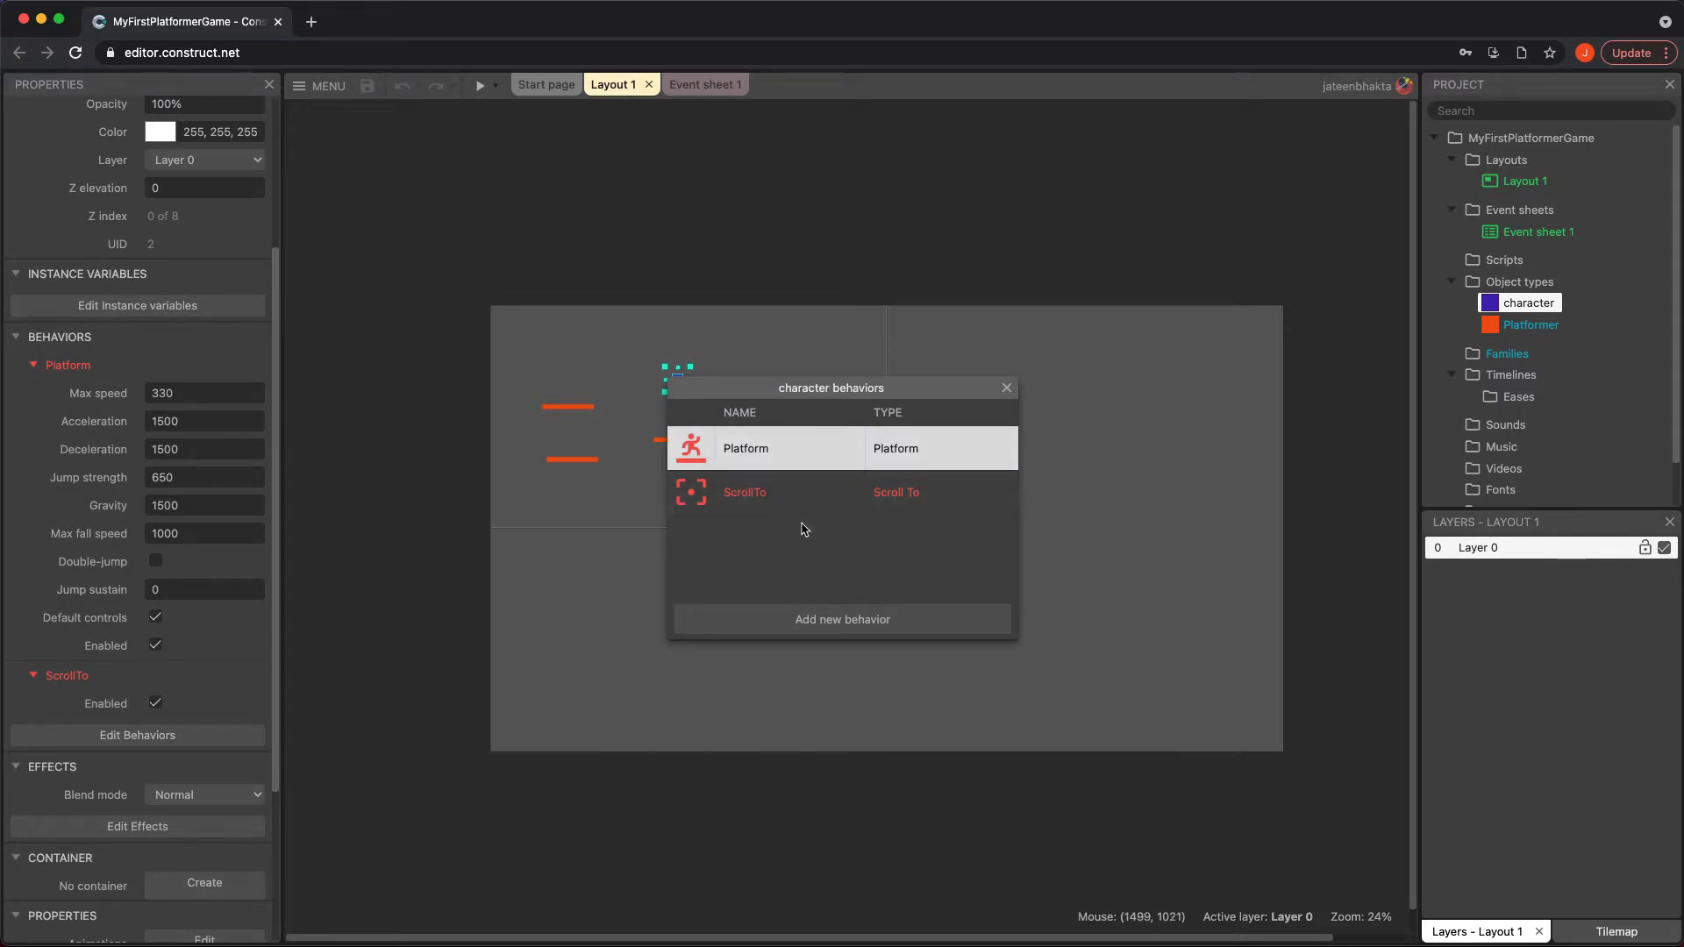
pyautogui.click(1007, 388)
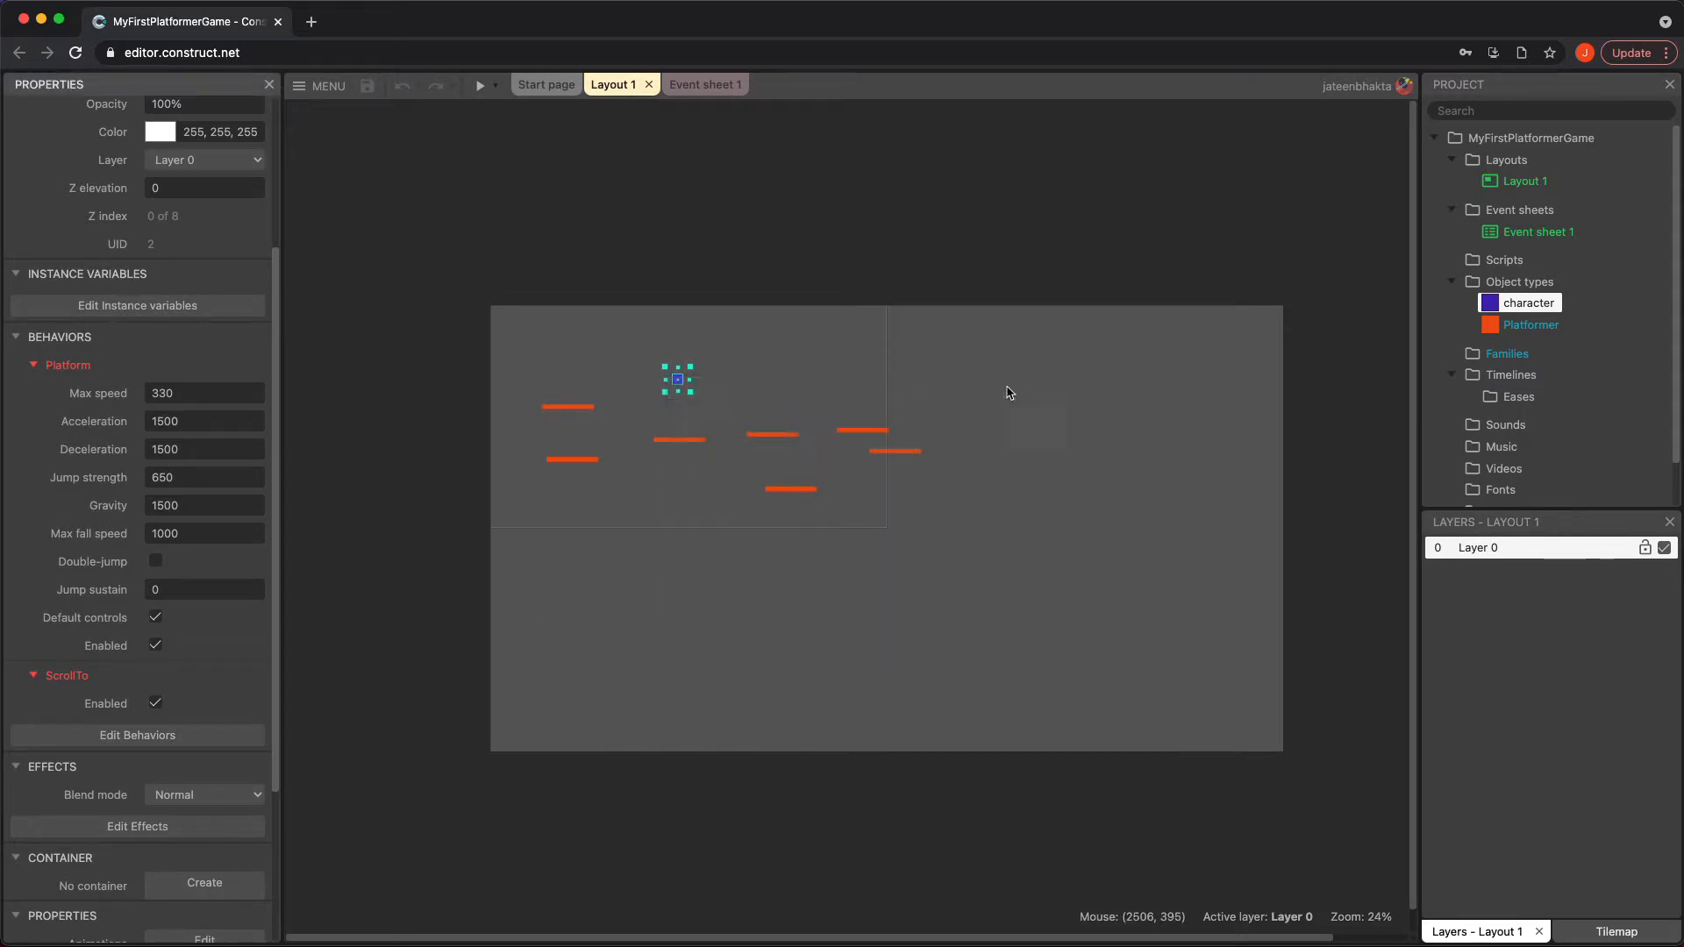
# Review the behaviors assigned to the Platformer object, and deselect it
pyautogui.click(1530, 325)
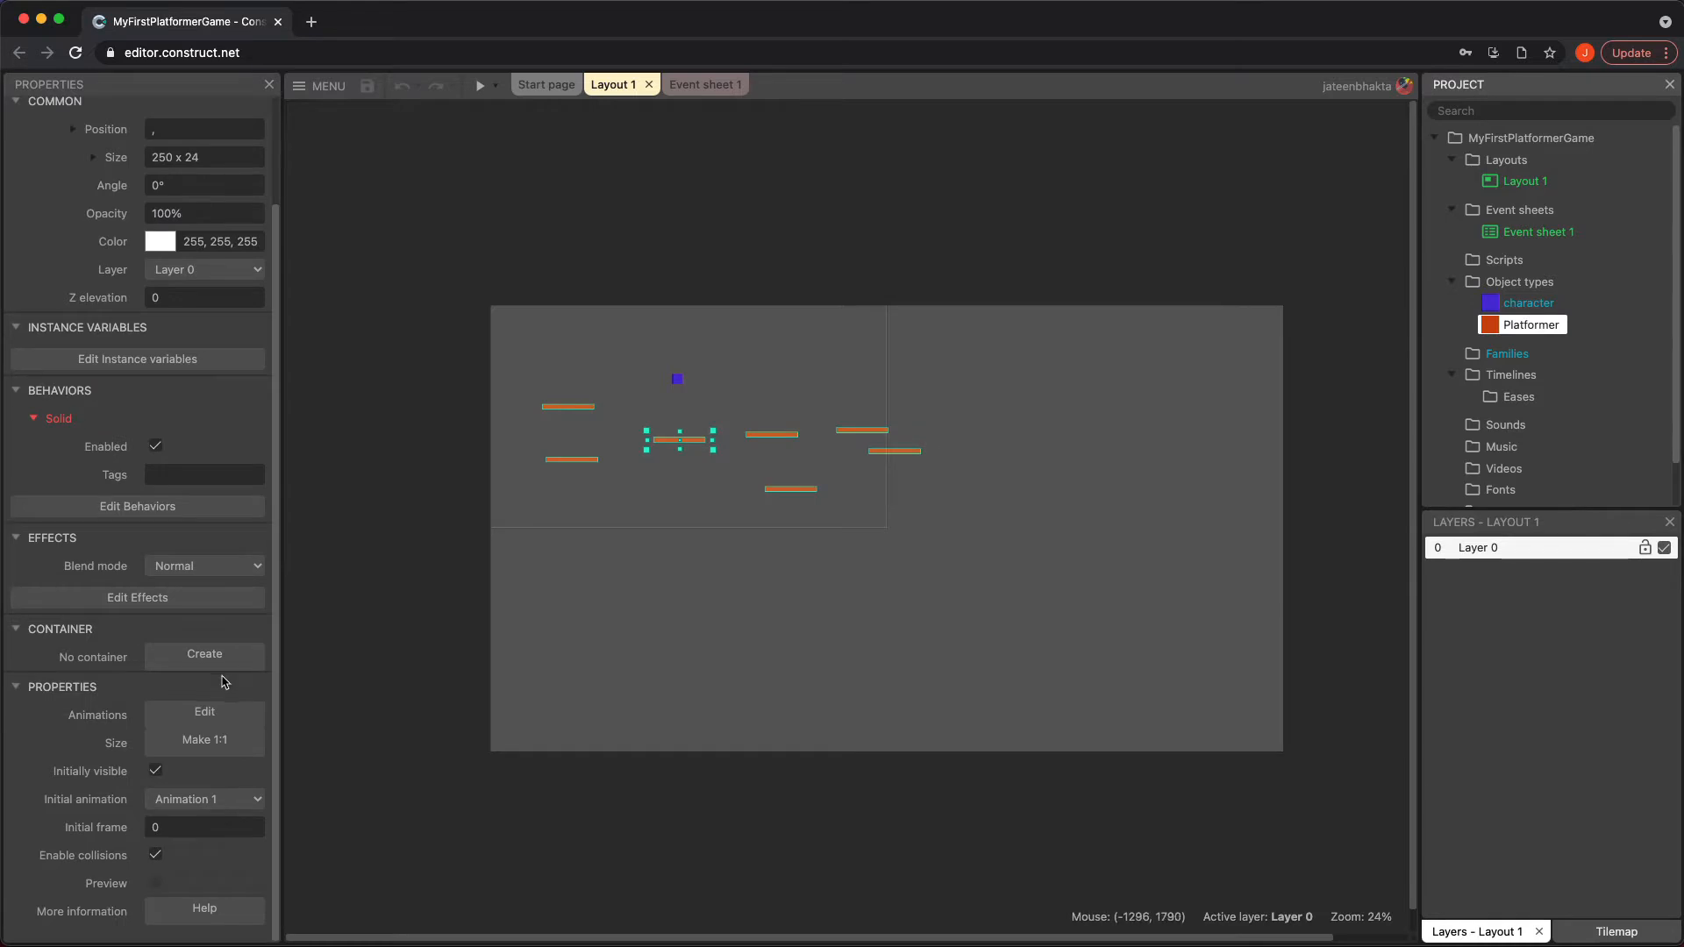
pyautogui.click(79, 506)
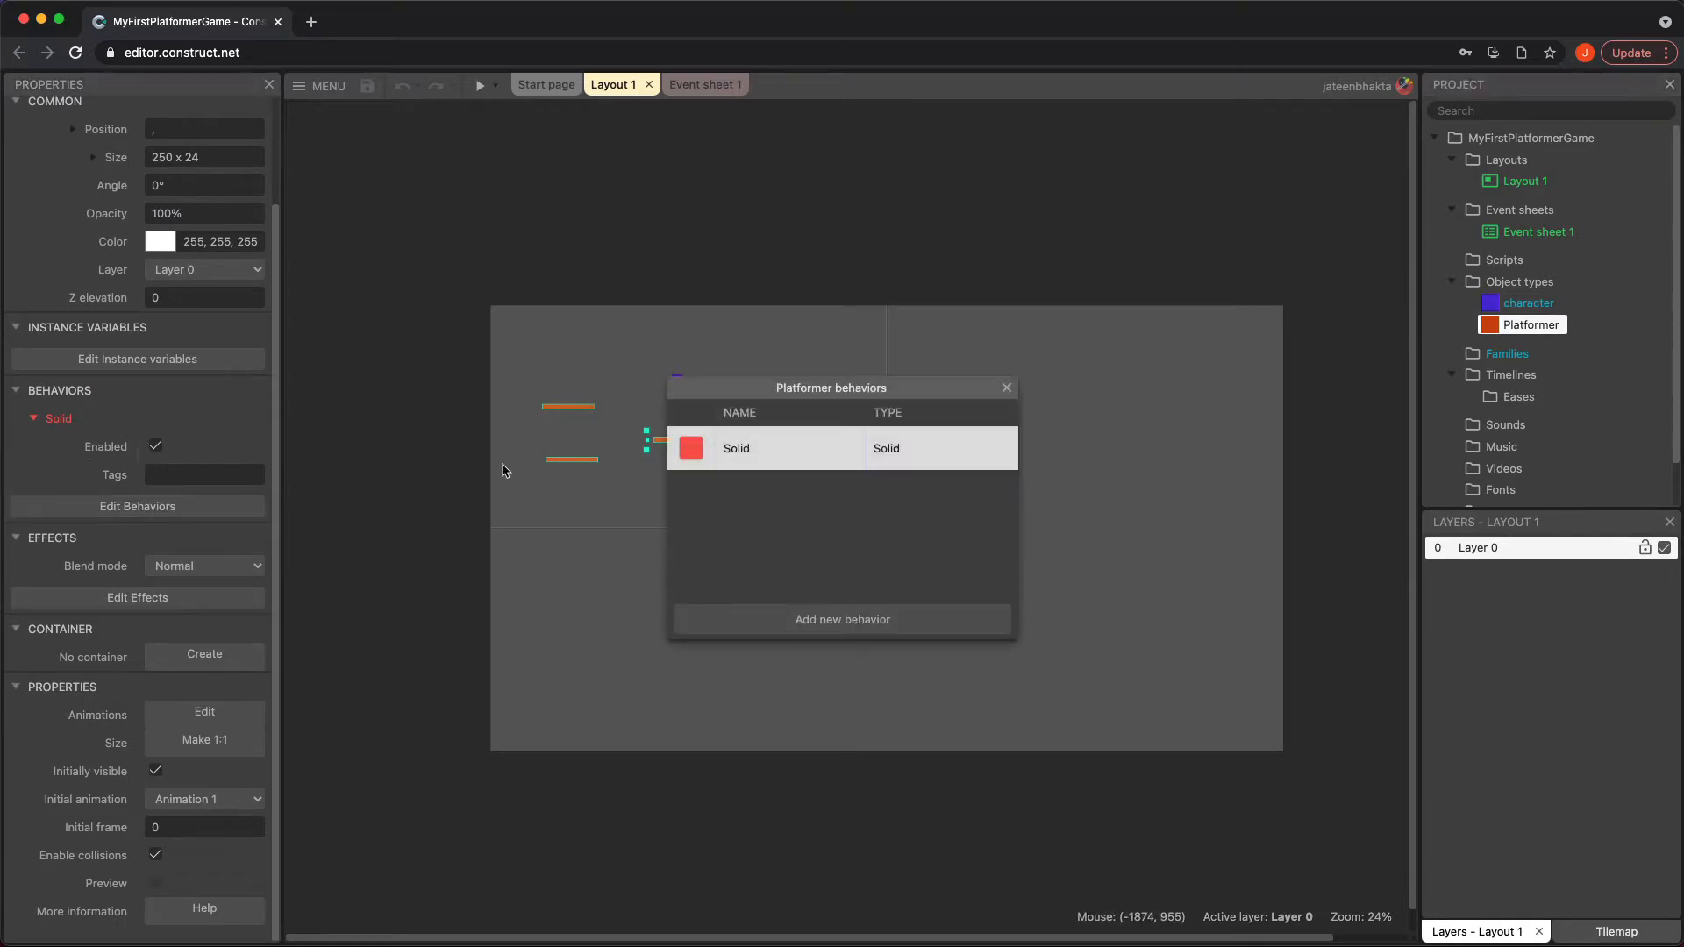
pyautogui.click(1007, 388)
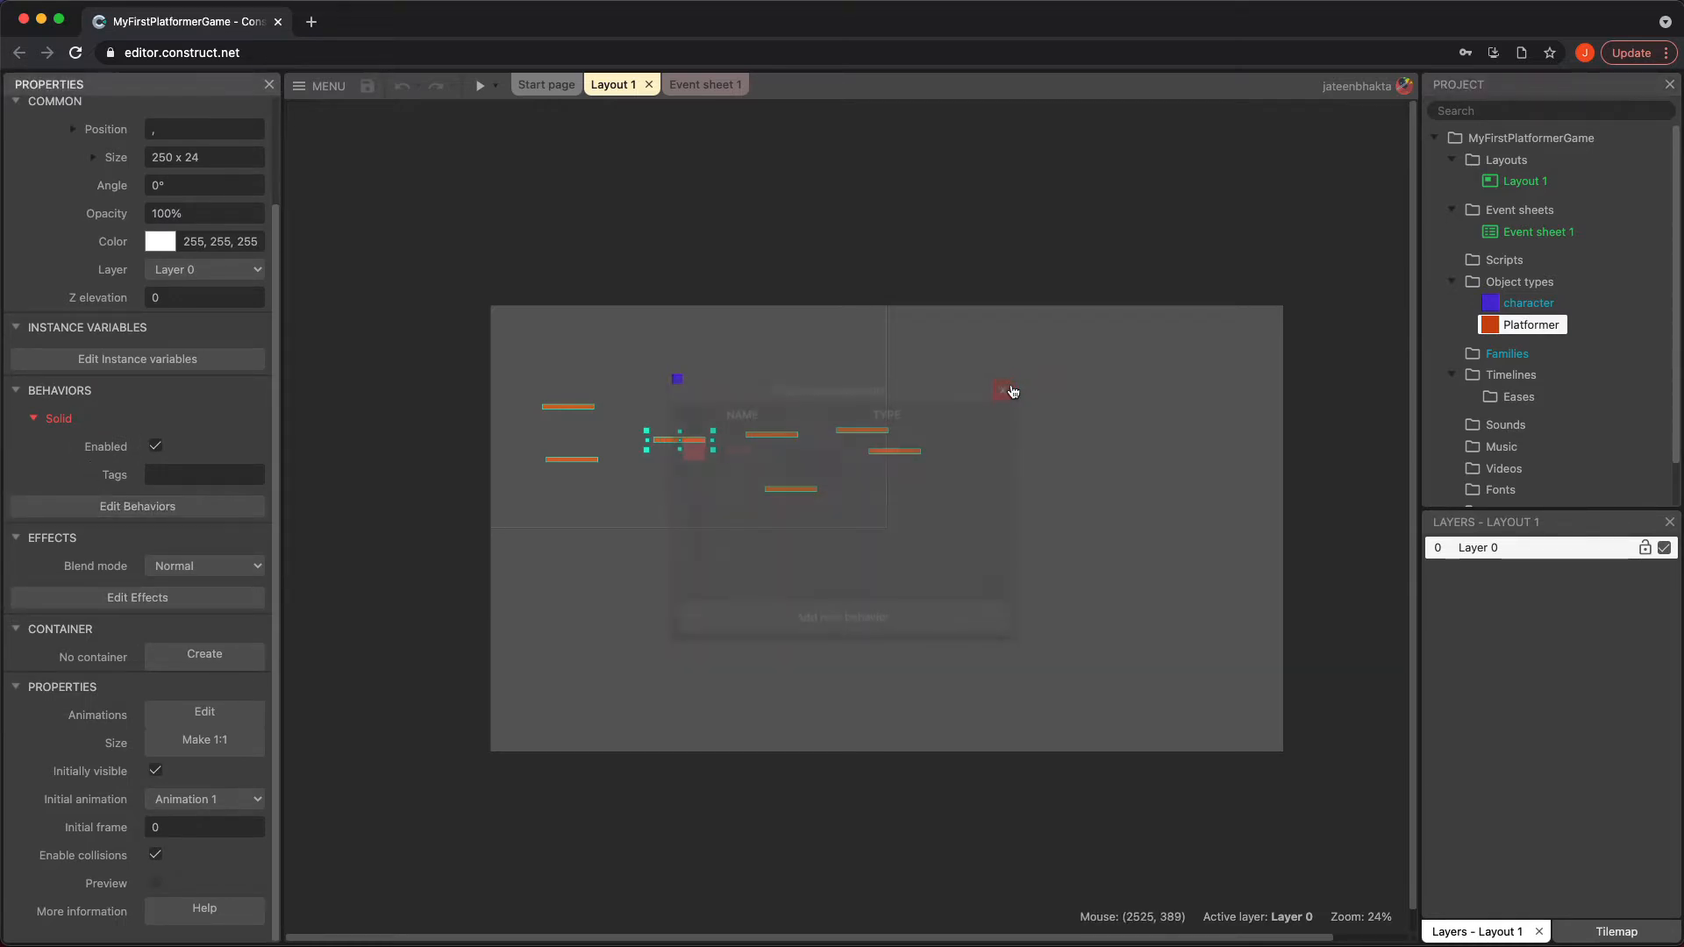
pyautogui.click(1061, 432)
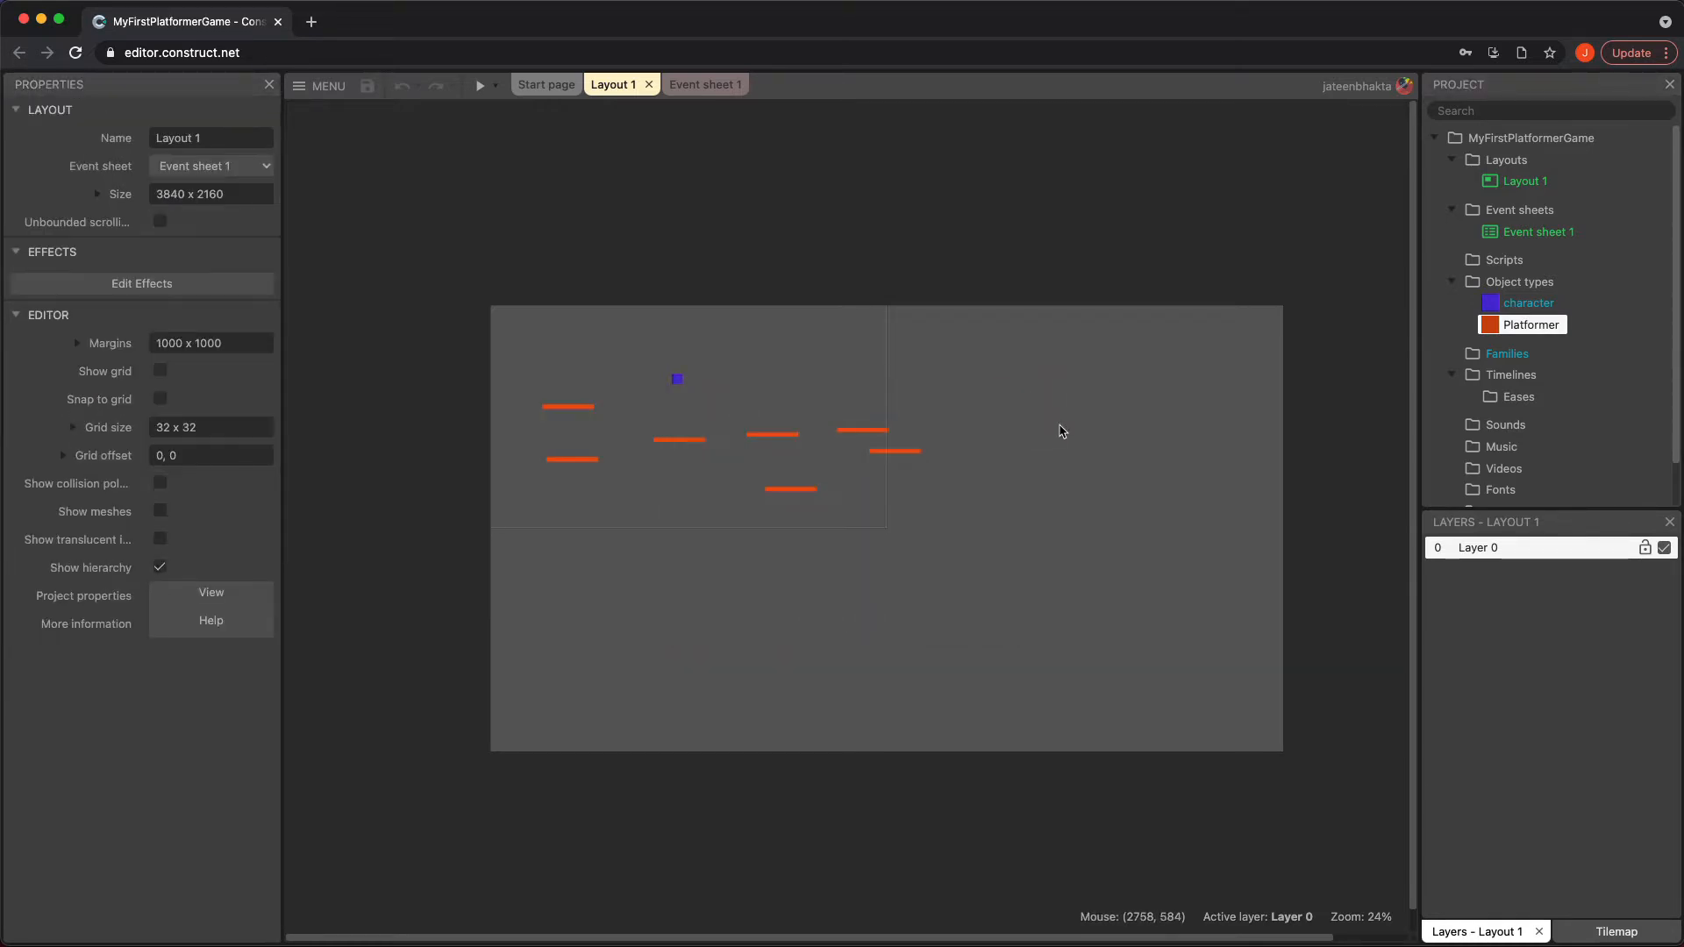
# Preview the game, run and jump the character across the platforms, and close the preview
pyautogui.click(480, 85)
pyautogui.press('Right')
pyautogui.press('Up')
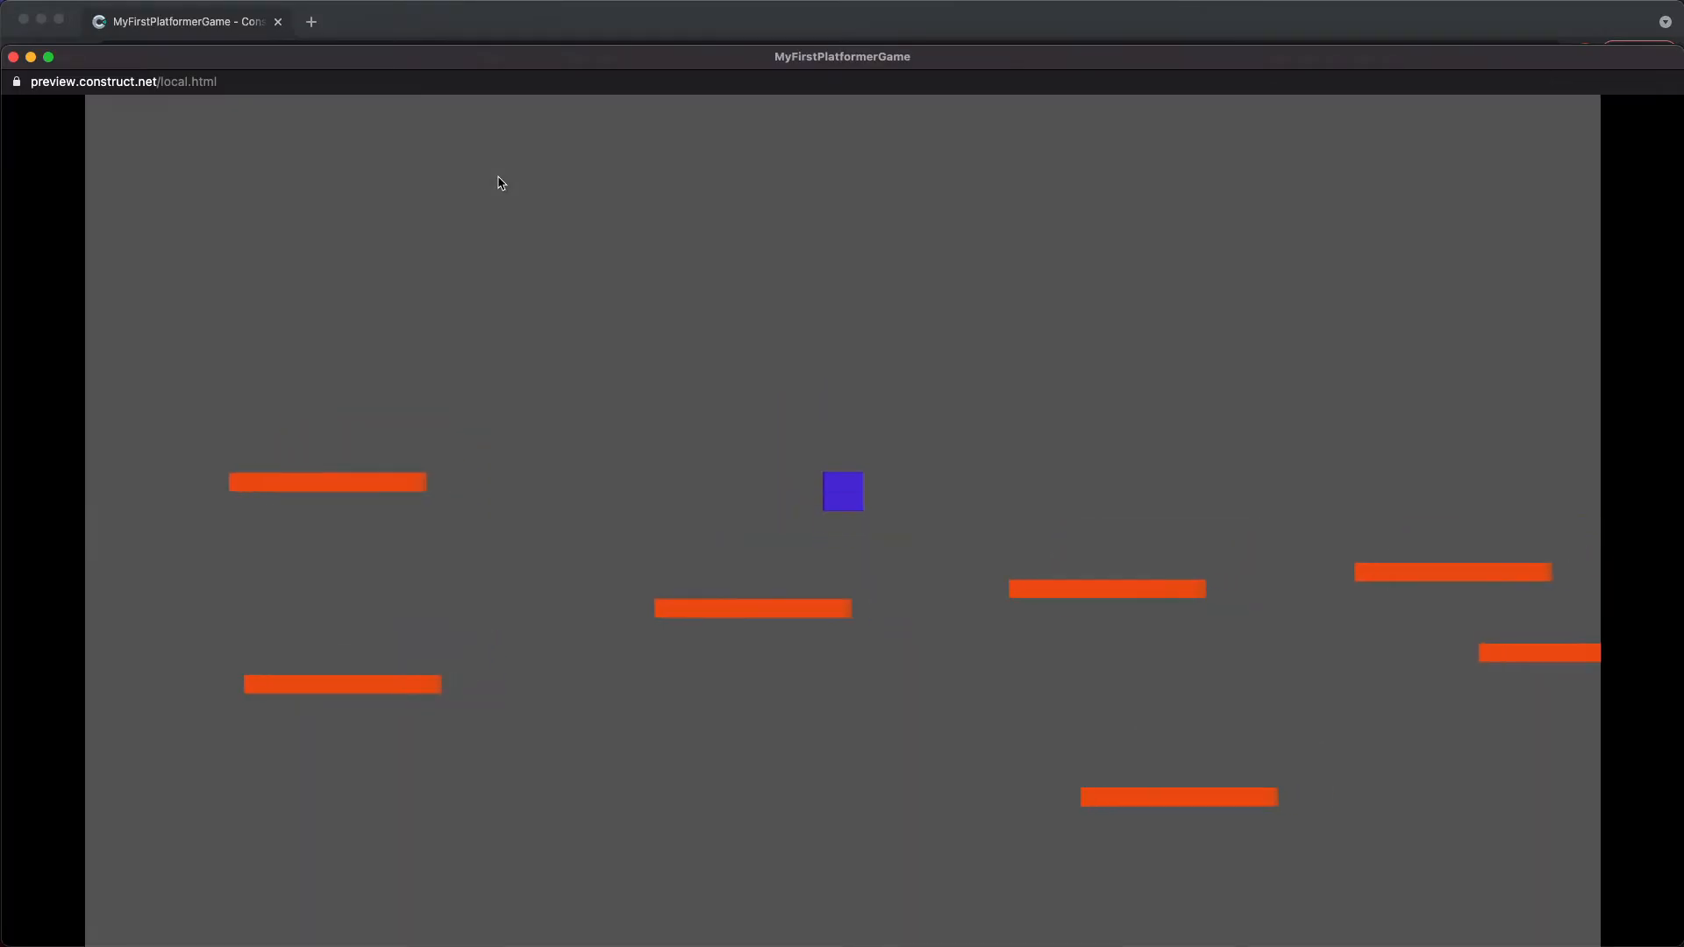
pyautogui.press('Up')
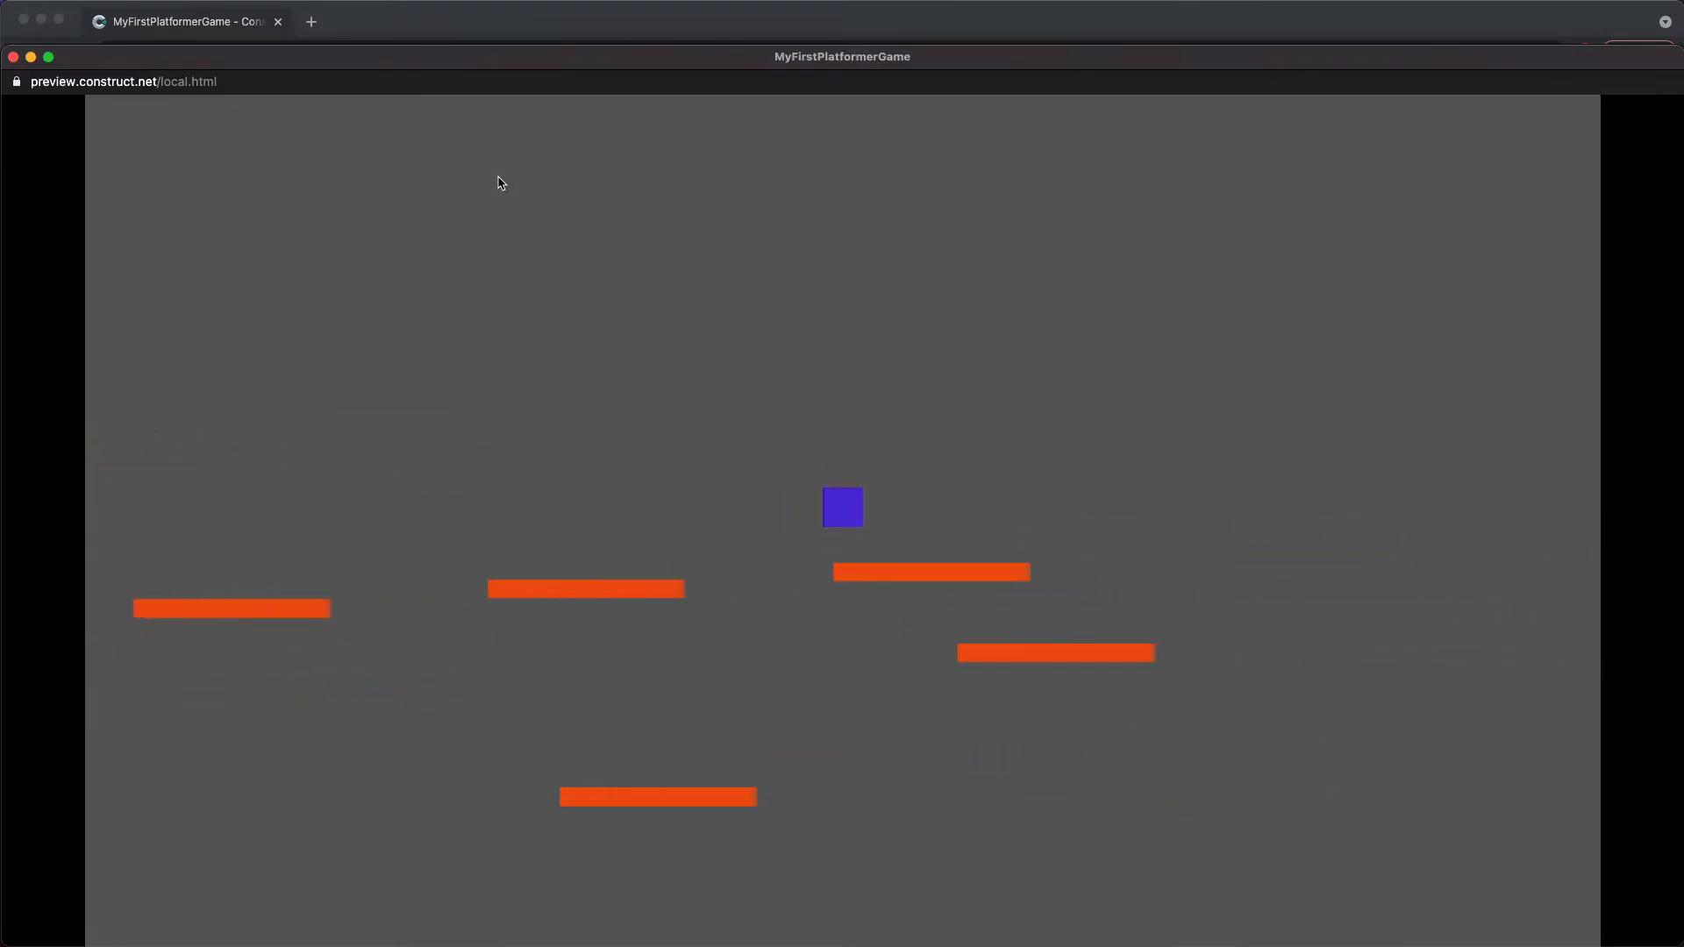
pyautogui.press('Left')
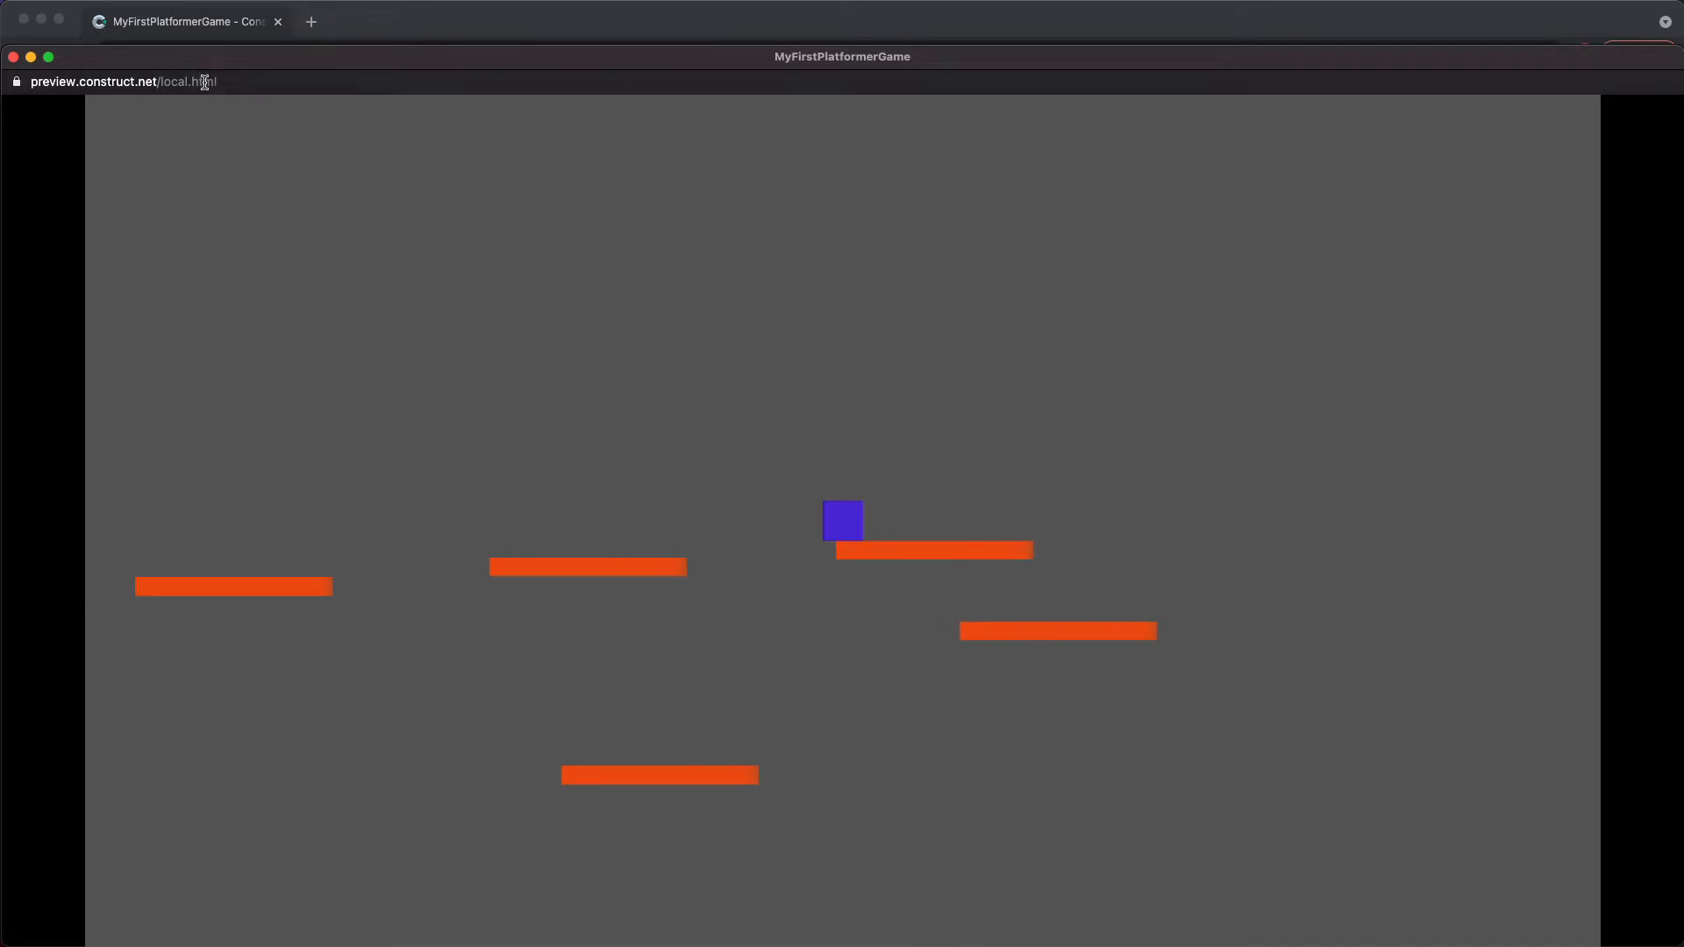
pyautogui.click(13, 57)
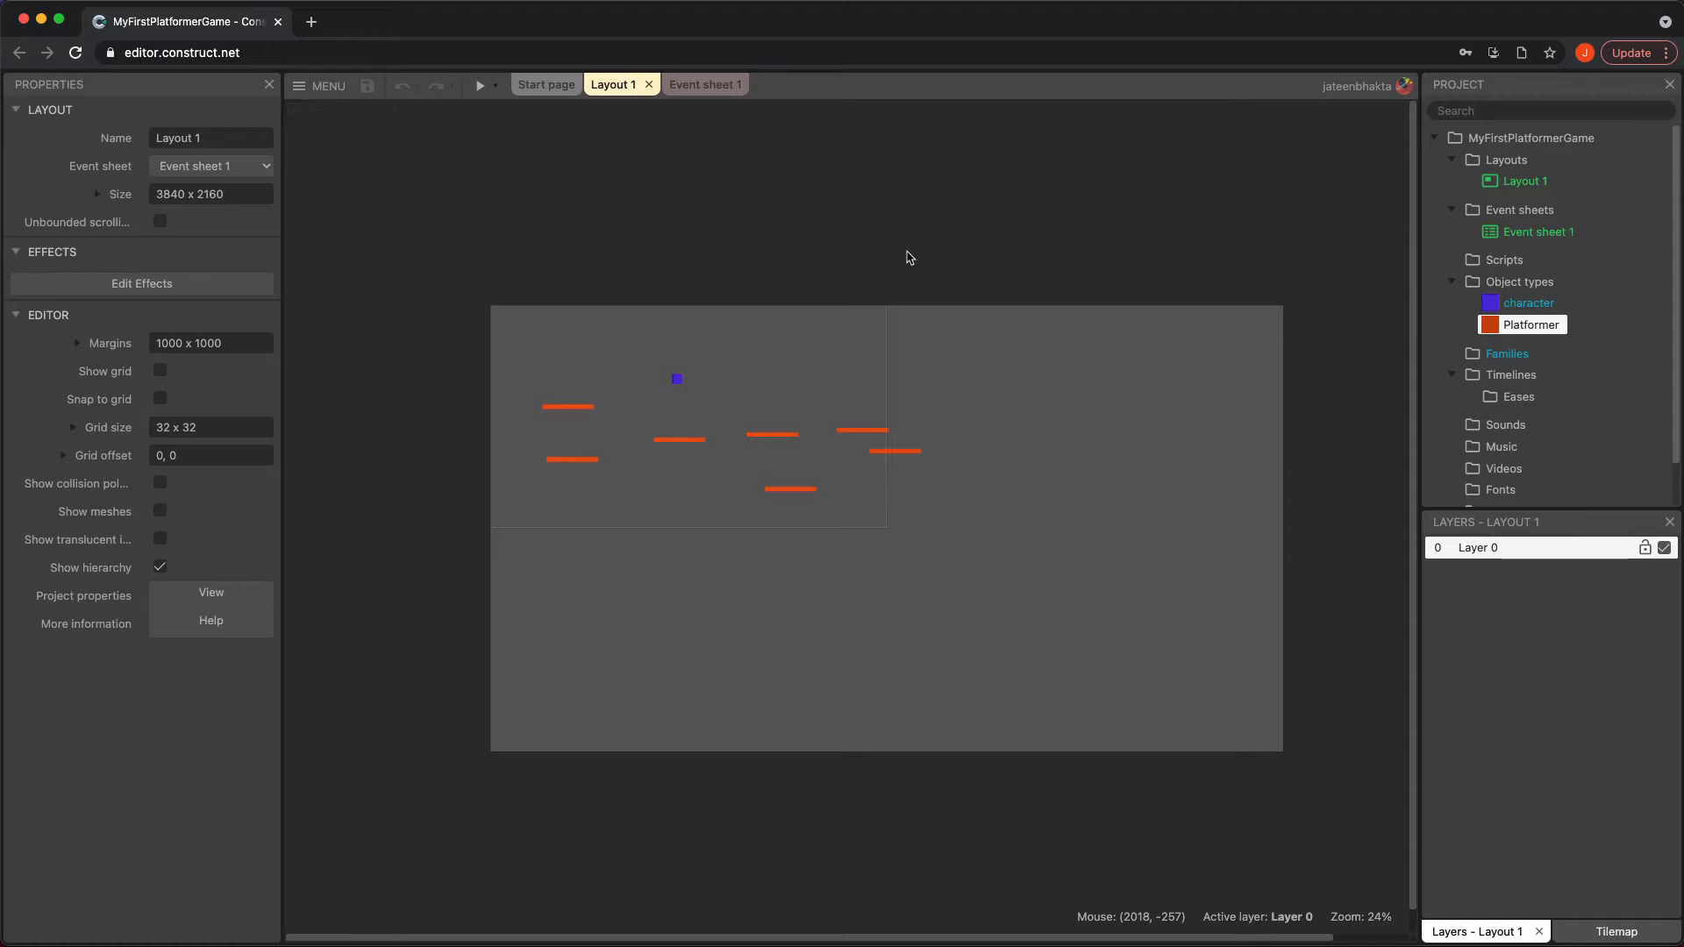
# Add the Rotate behavior to the Platformer object and test it in a game preview
pyautogui.click(670, 443)
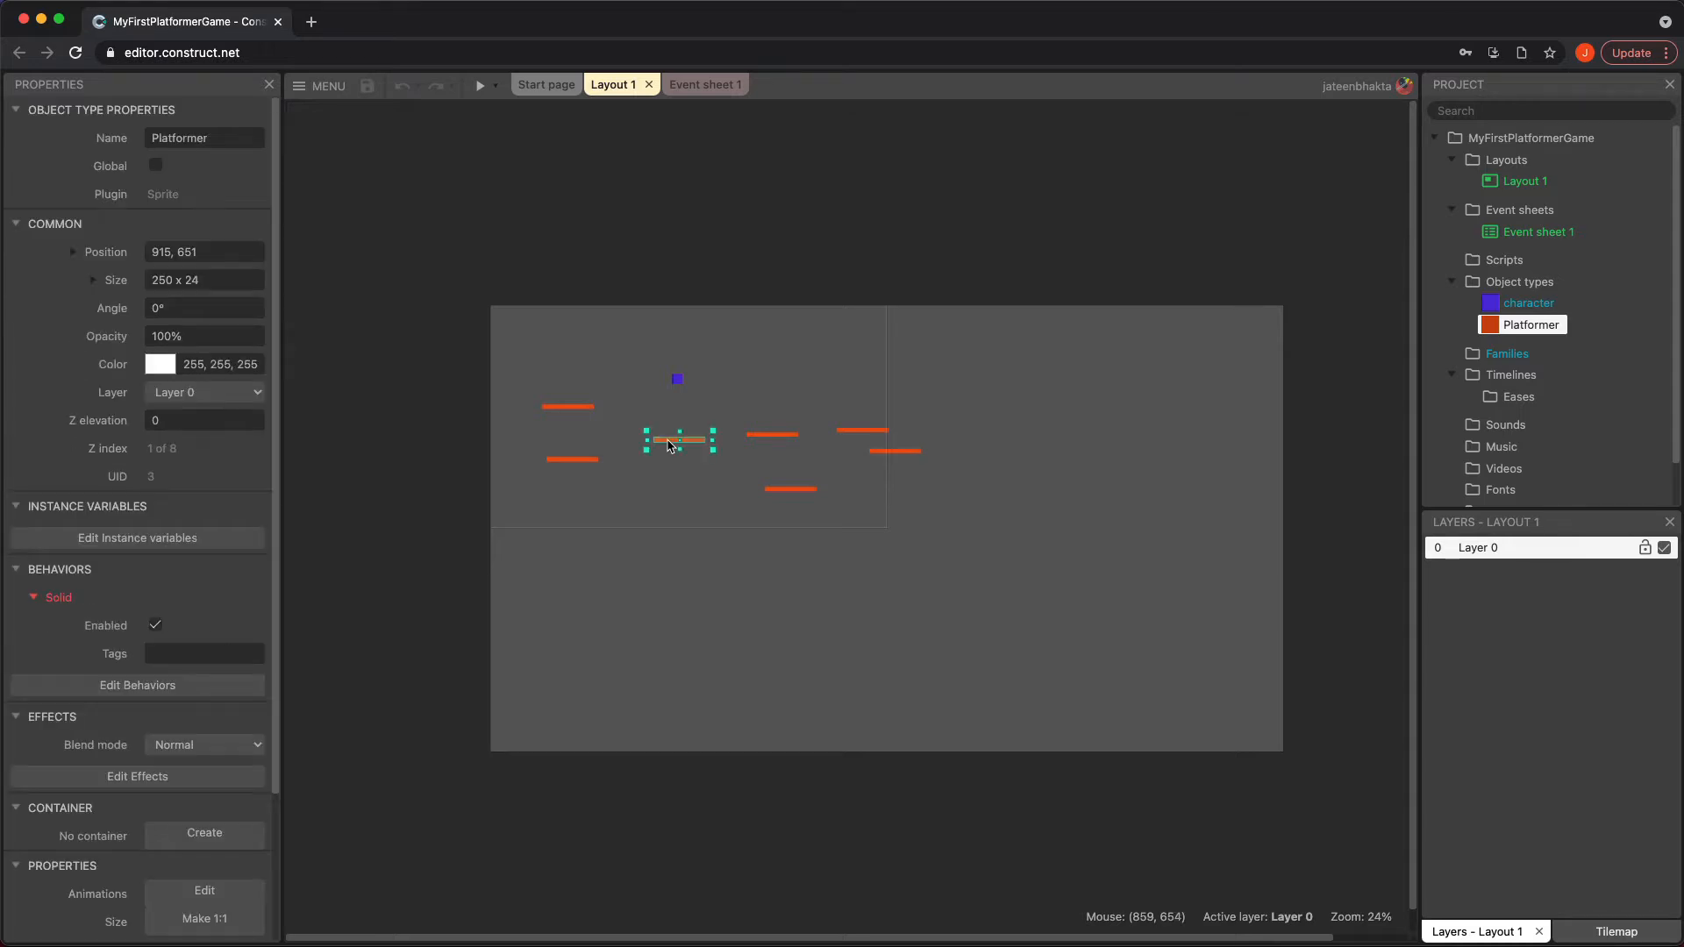
pyautogui.click(138, 685)
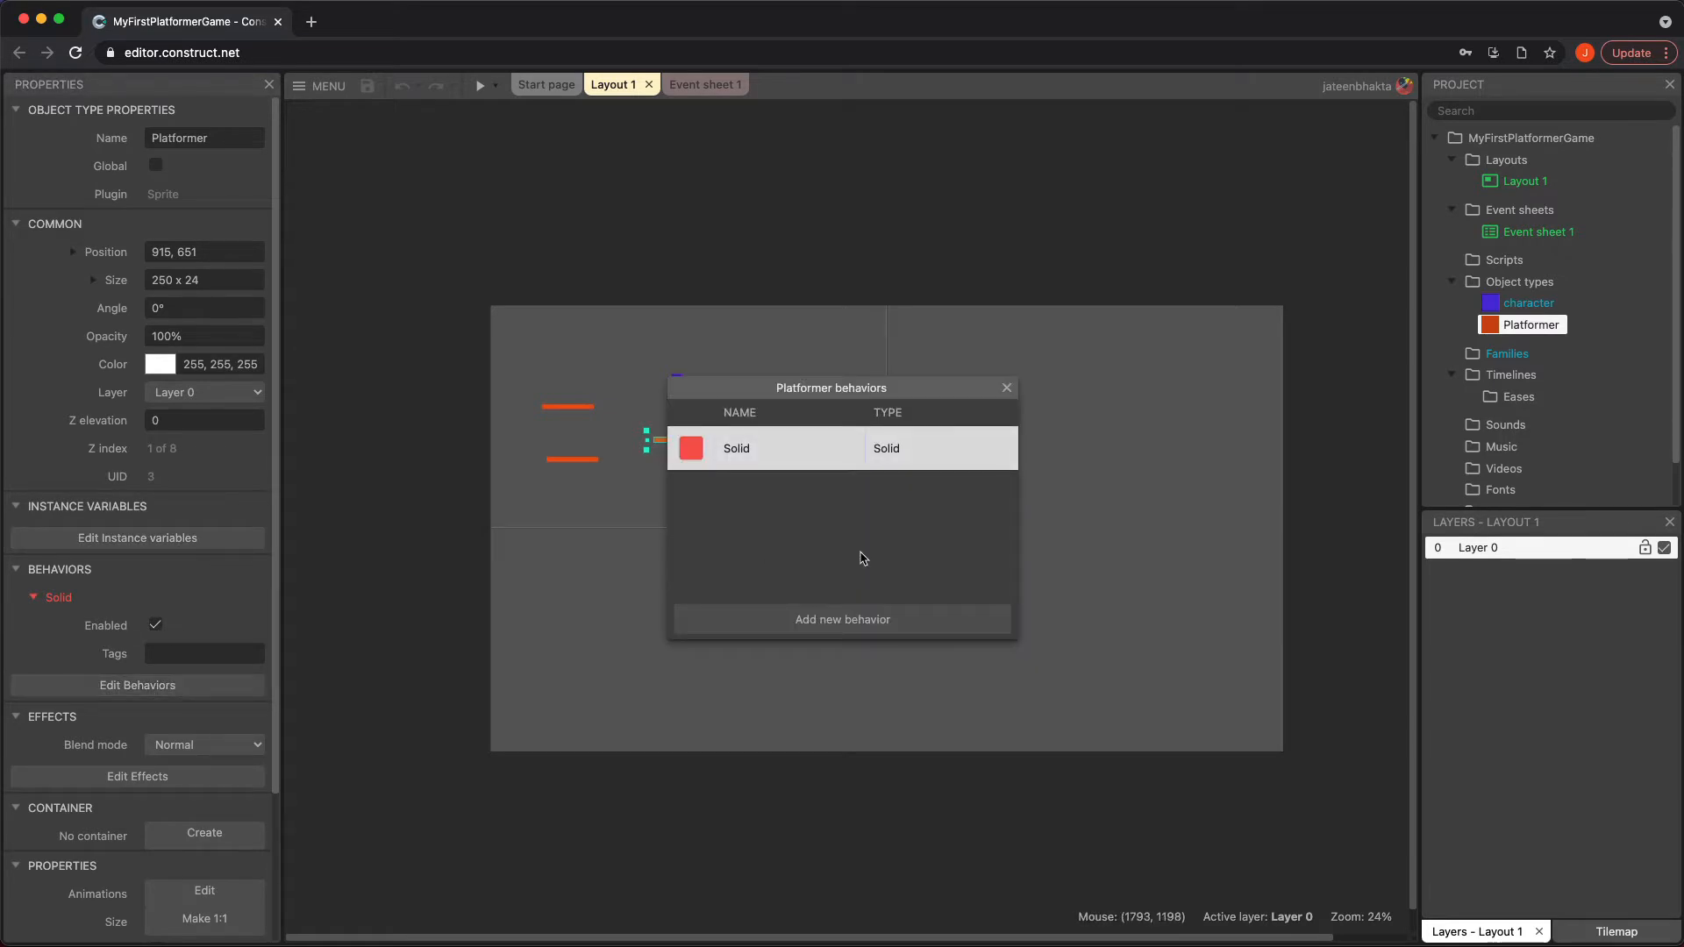
pyautogui.click(912, 618)
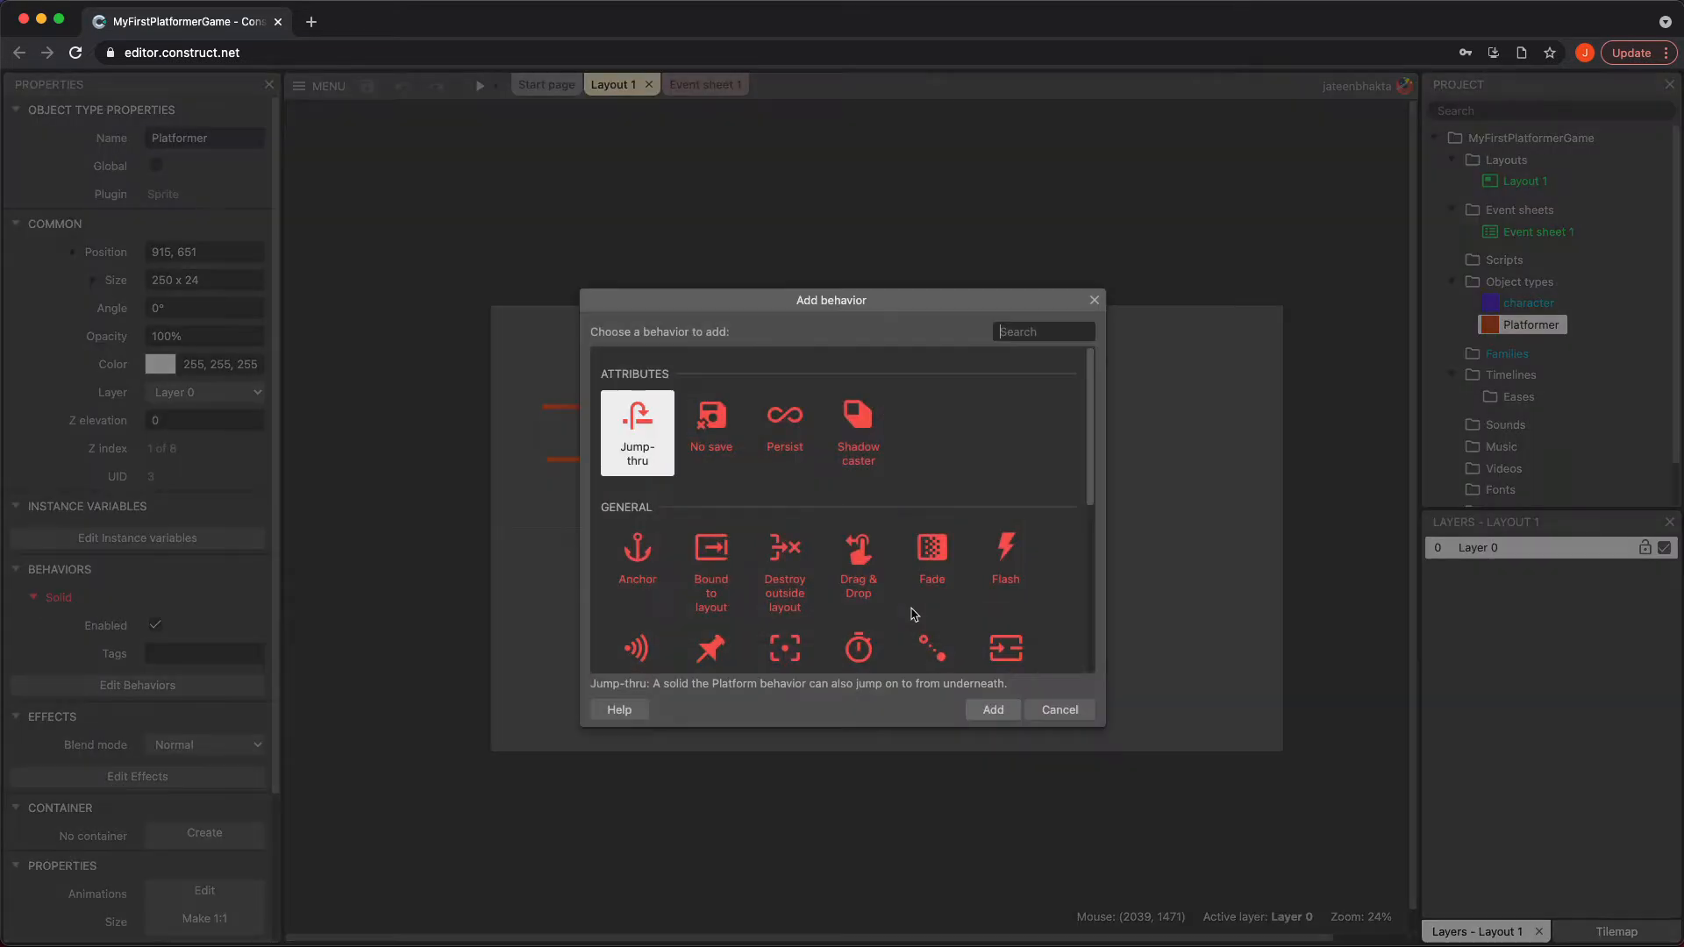
pyautogui.scroll(-4, 840, 548)
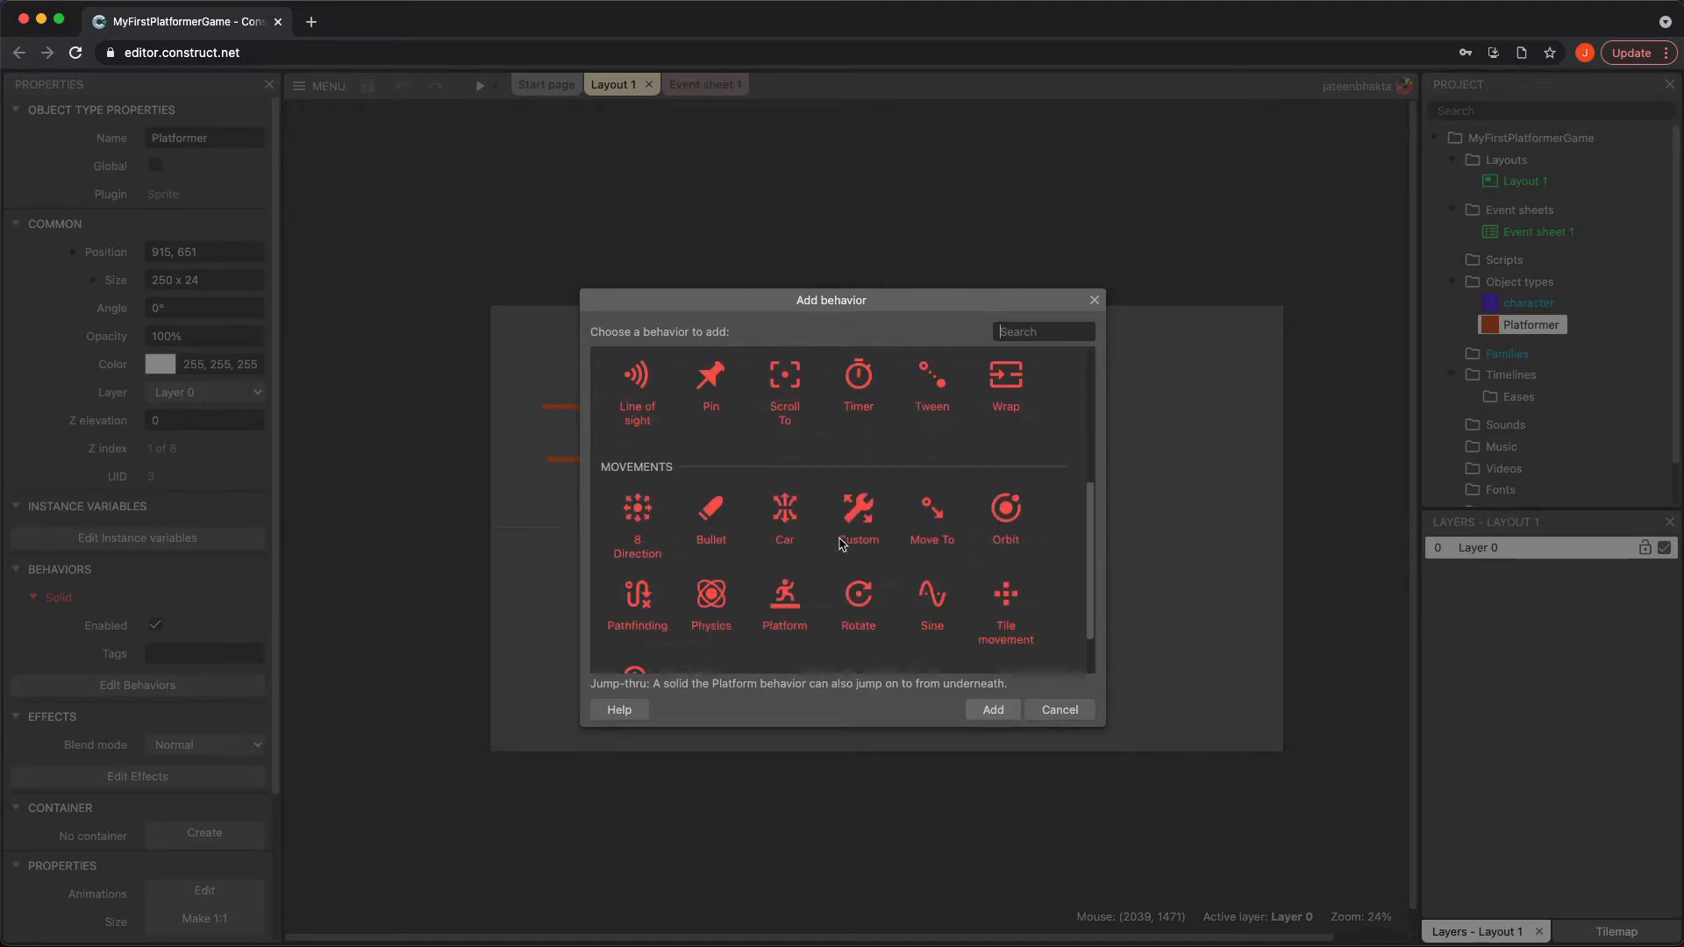
pyautogui.scroll(-1, 840, 544)
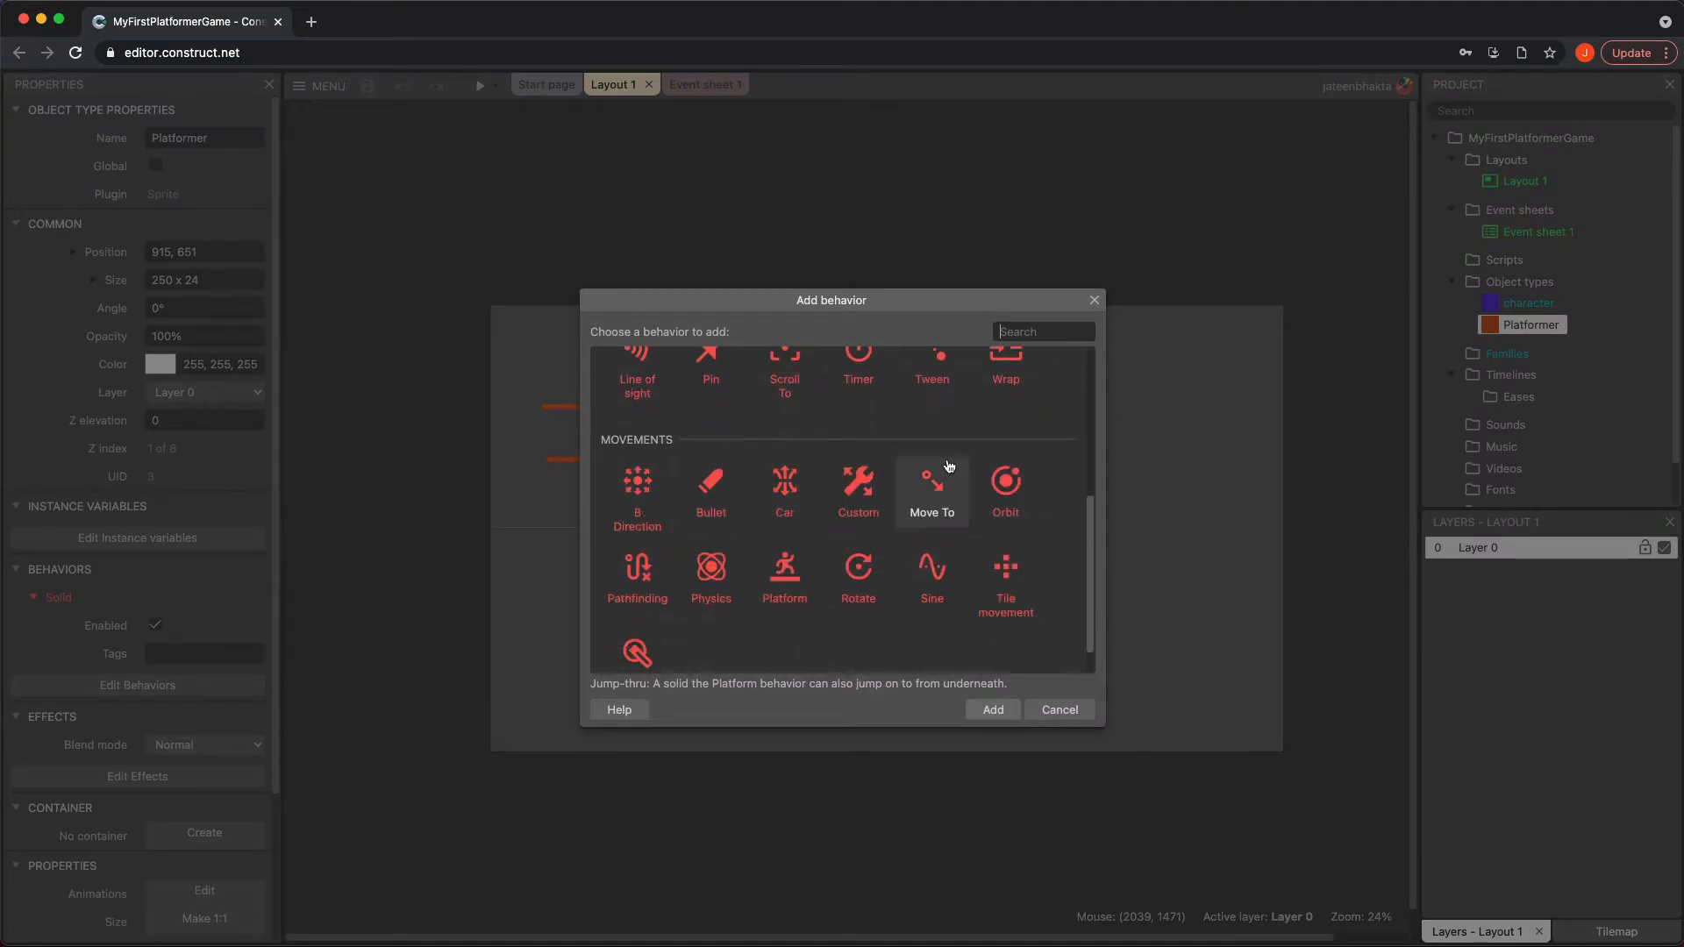
pyautogui.scroll(-1, 948, 463)
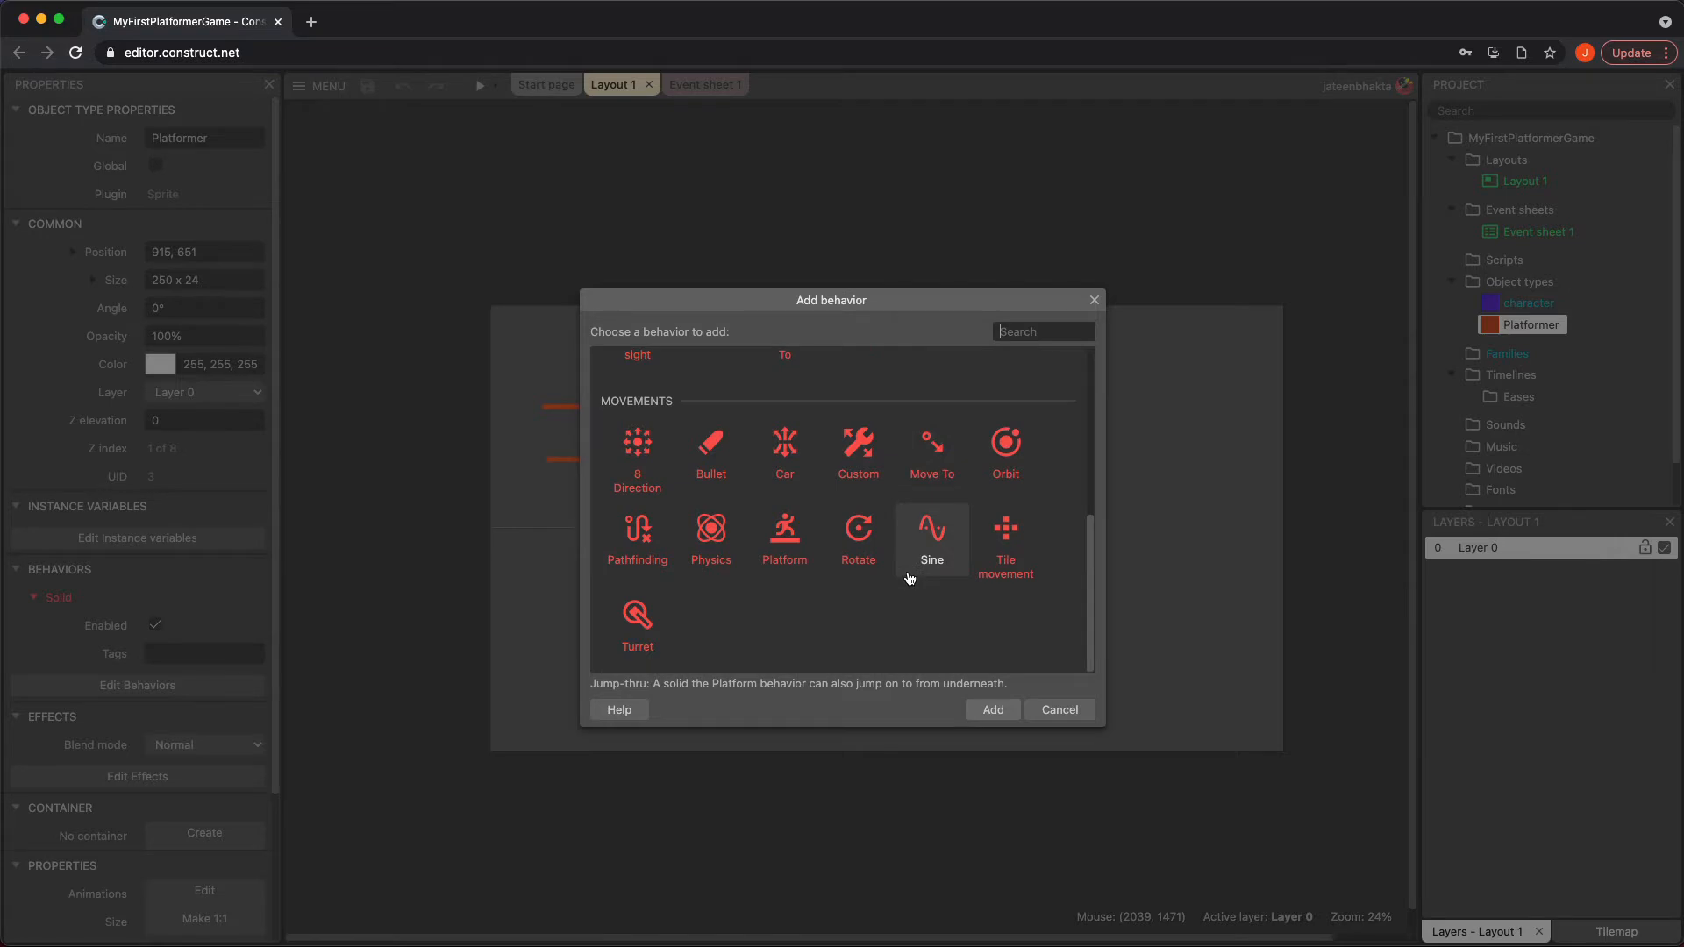
pyautogui.click(860, 552)
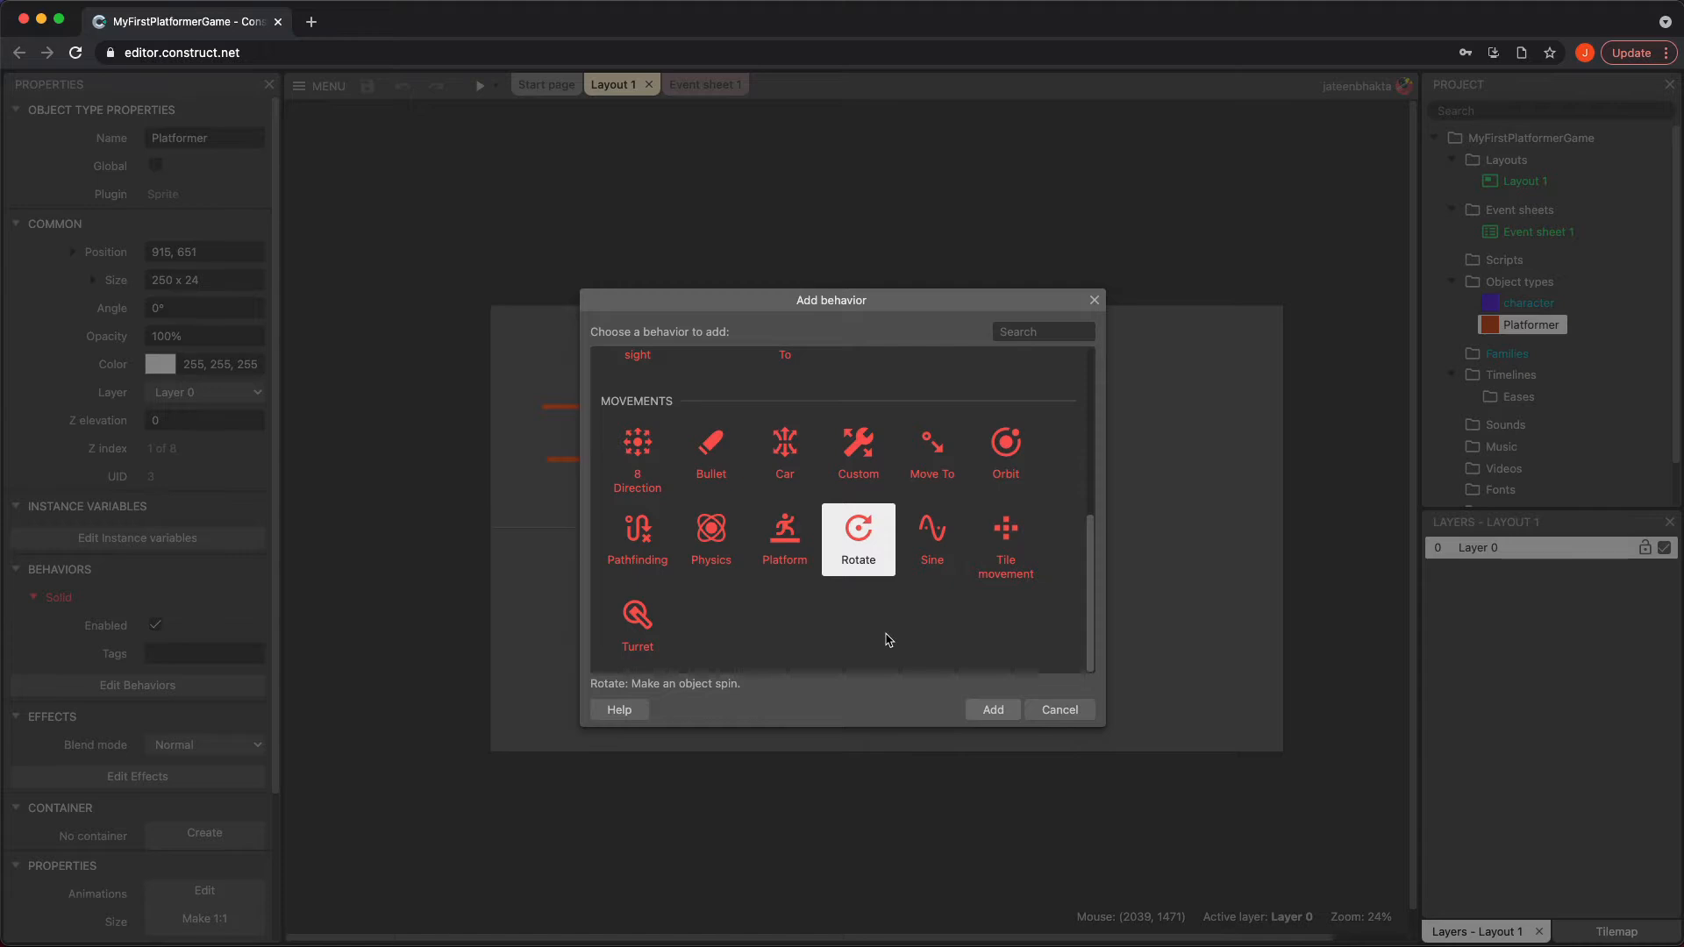
pyautogui.click(991, 715)
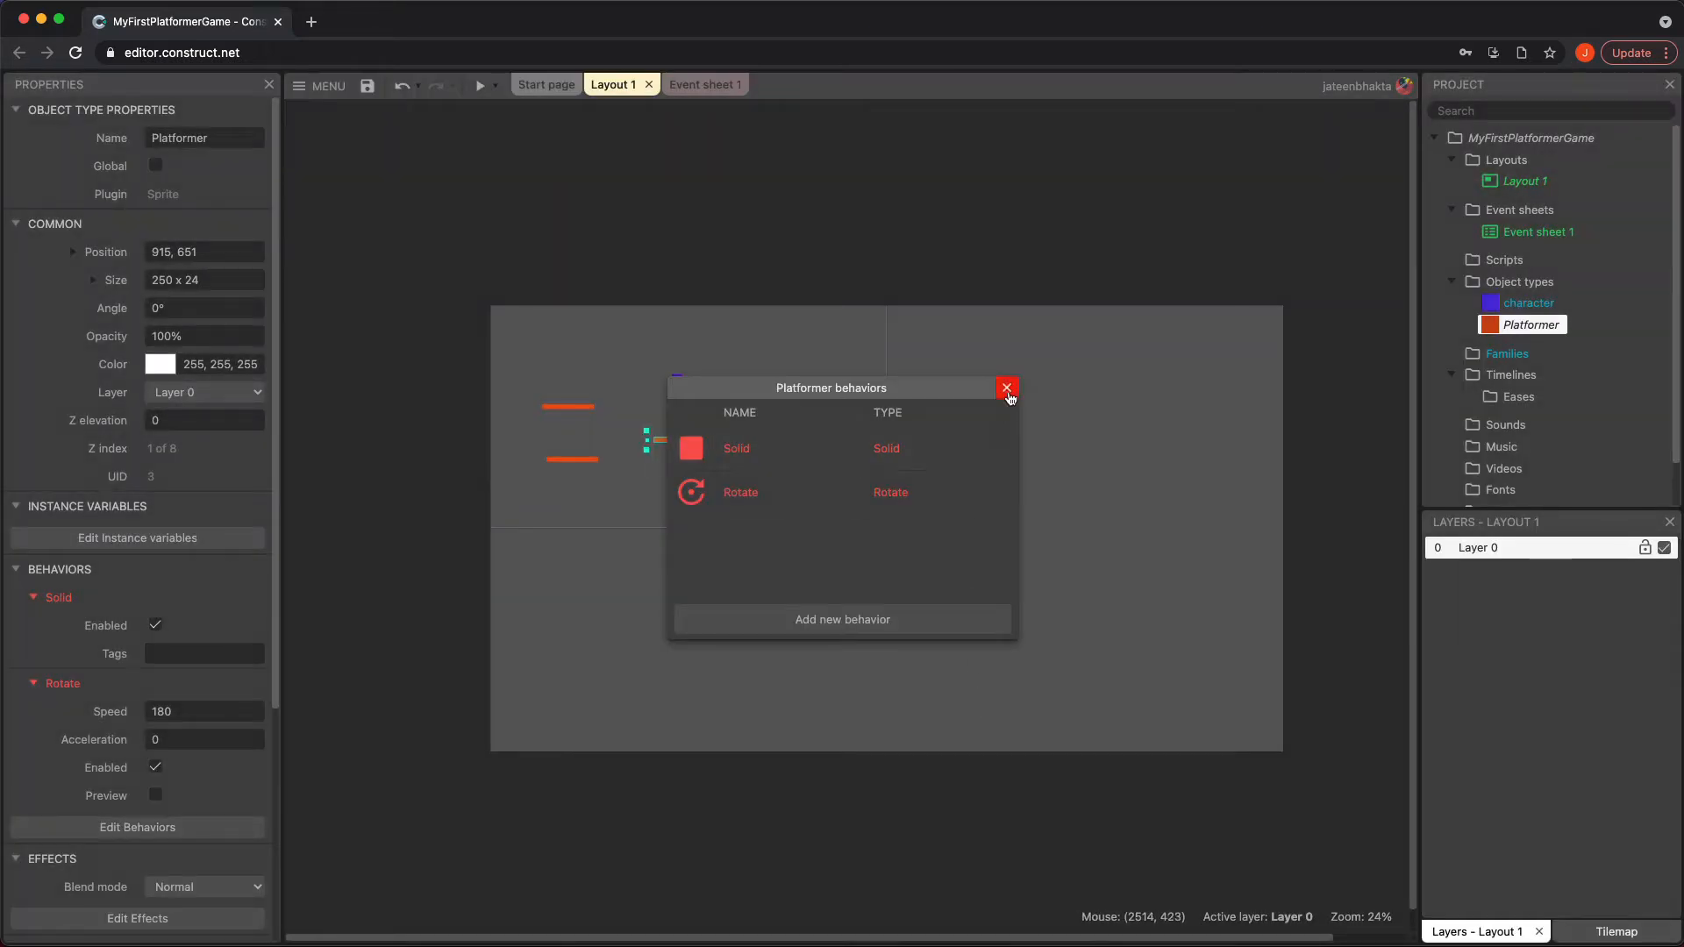
pyautogui.click(1007, 384)
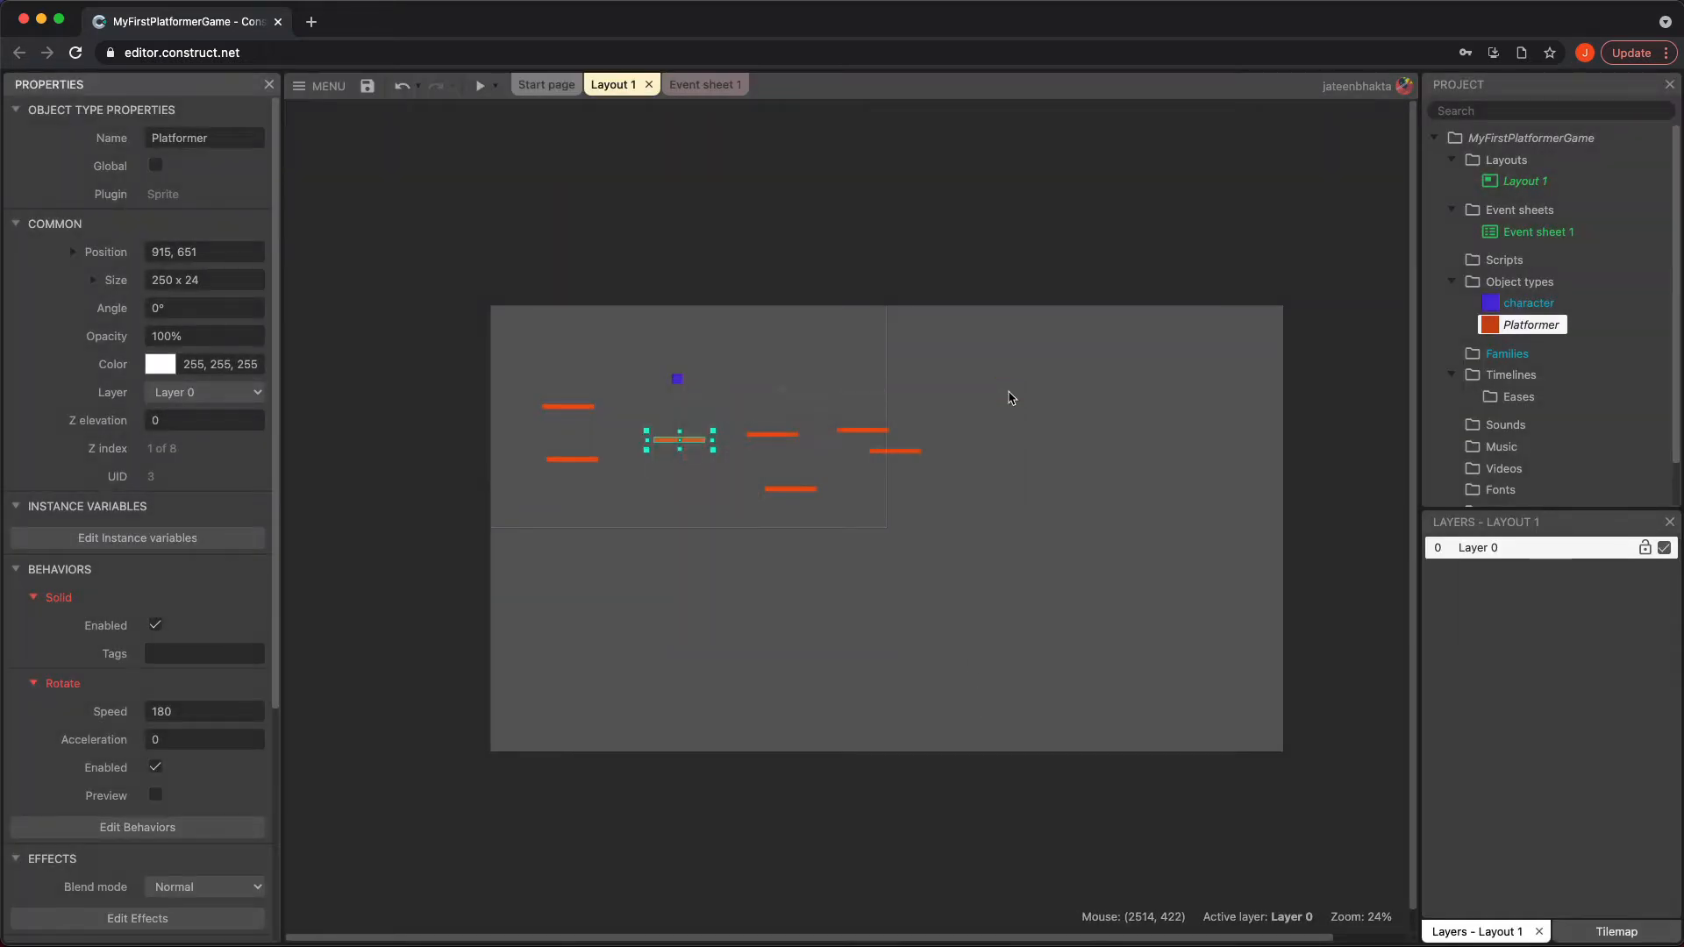
pyautogui.press('F5')
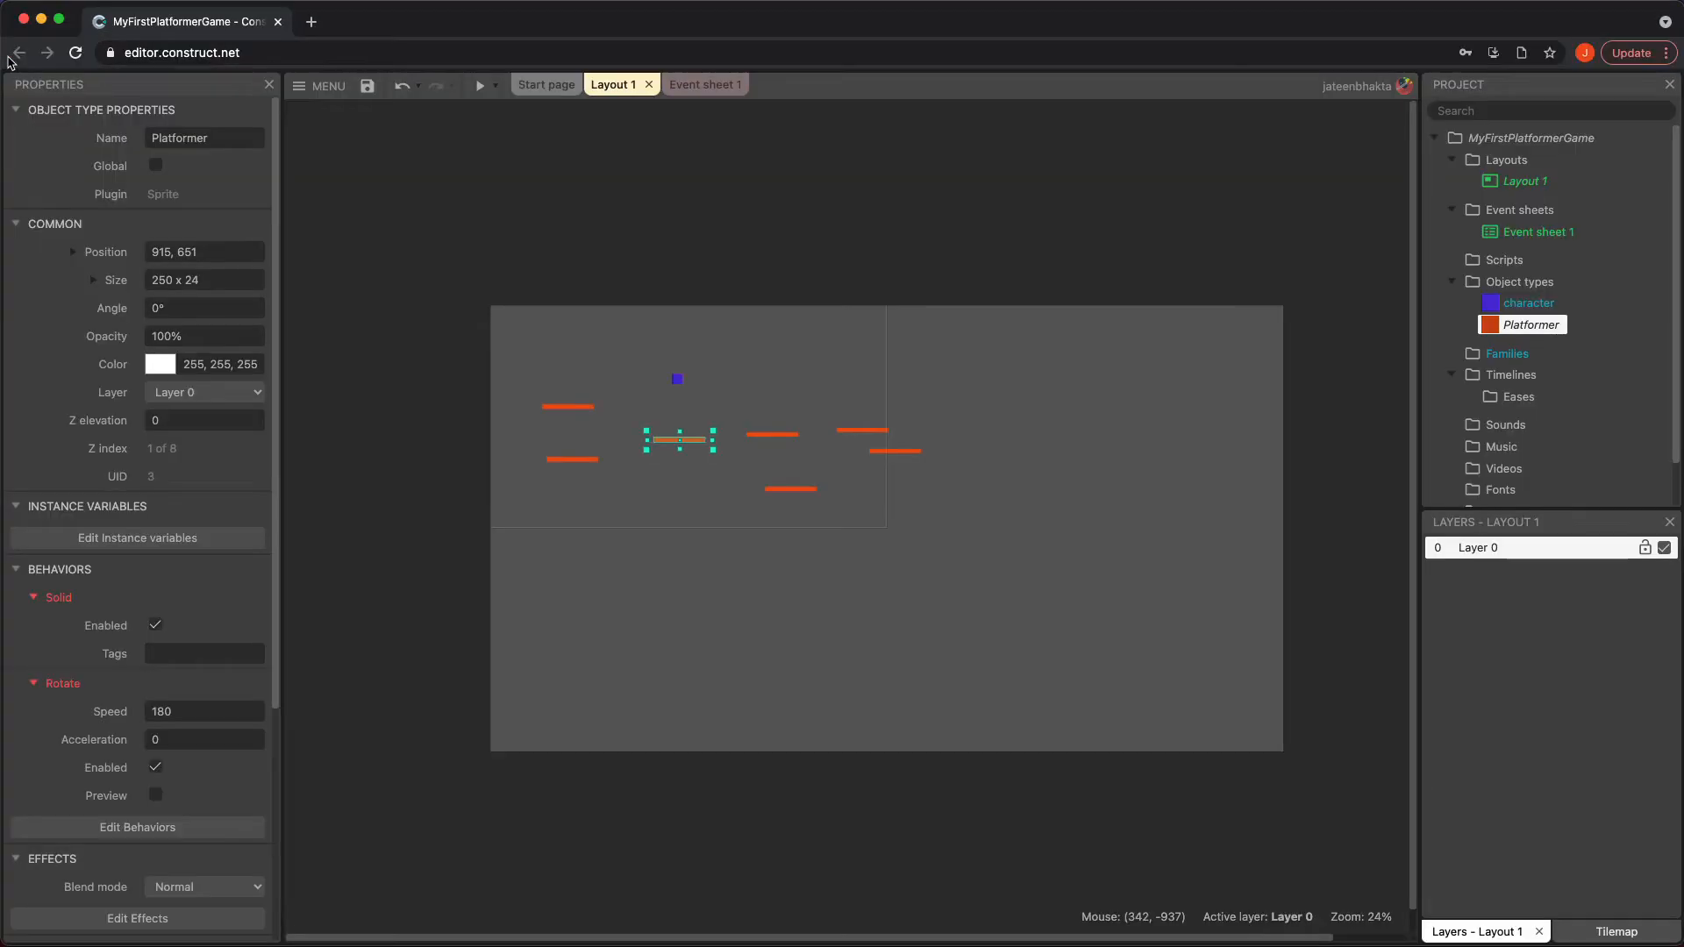
pyautogui.click(13, 58)
# Disable the Rotate behavior on the platform directly beneath the character and preview the game
pyautogui.click(763, 436)
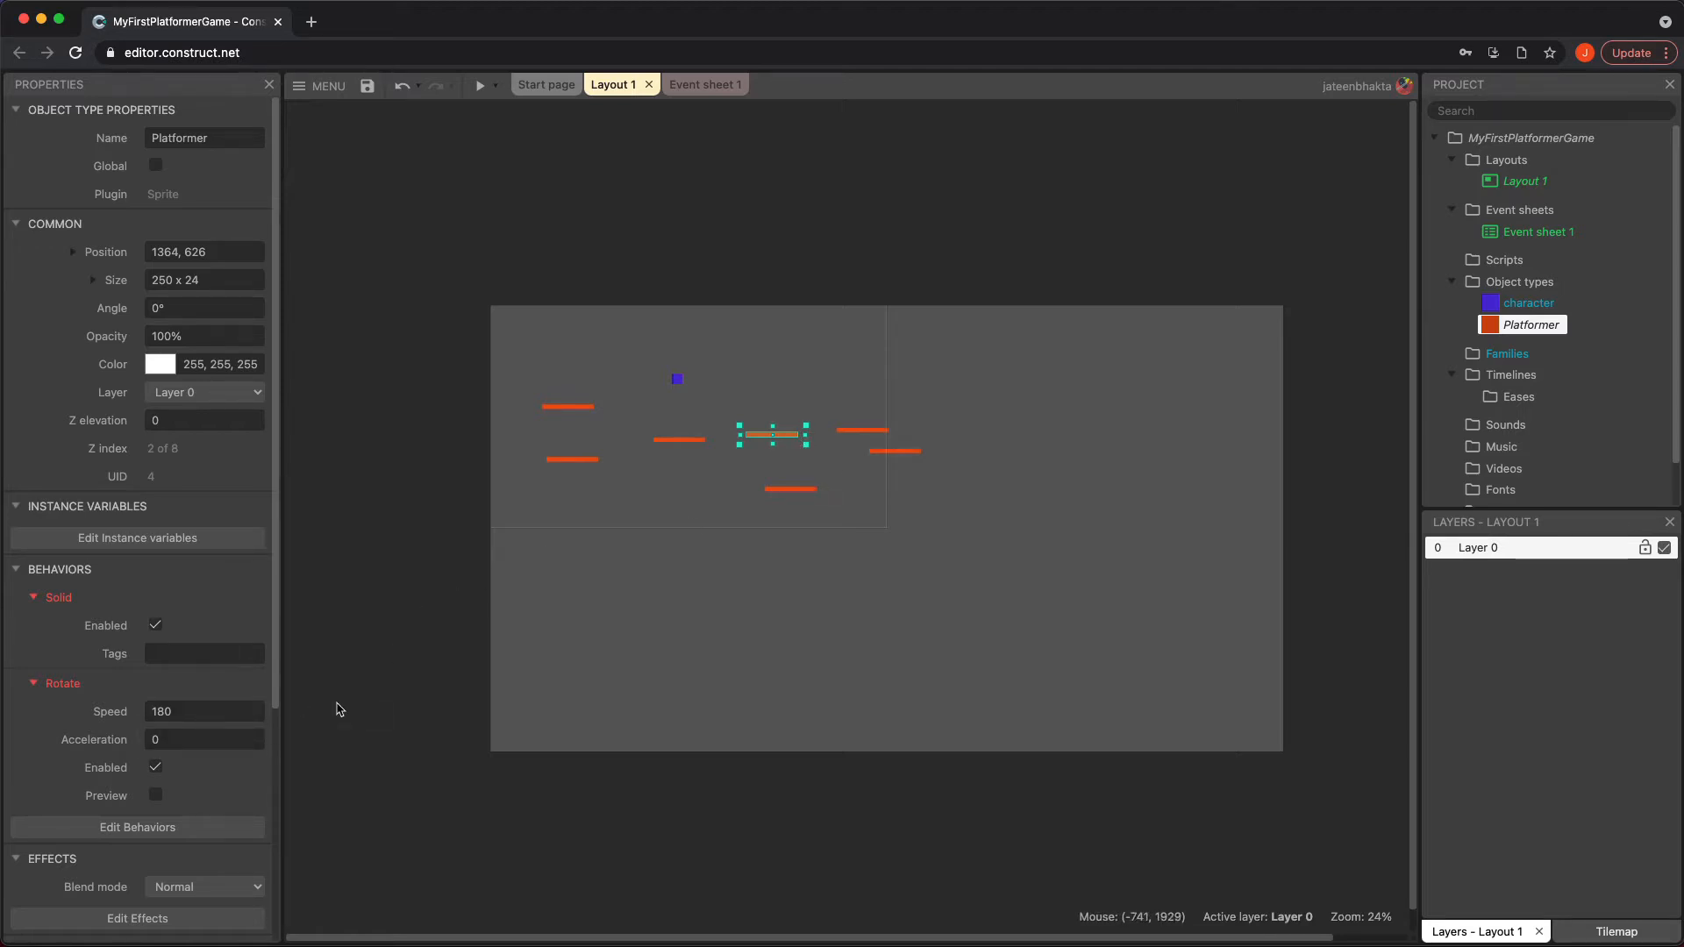
pyautogui.click(685, 435)
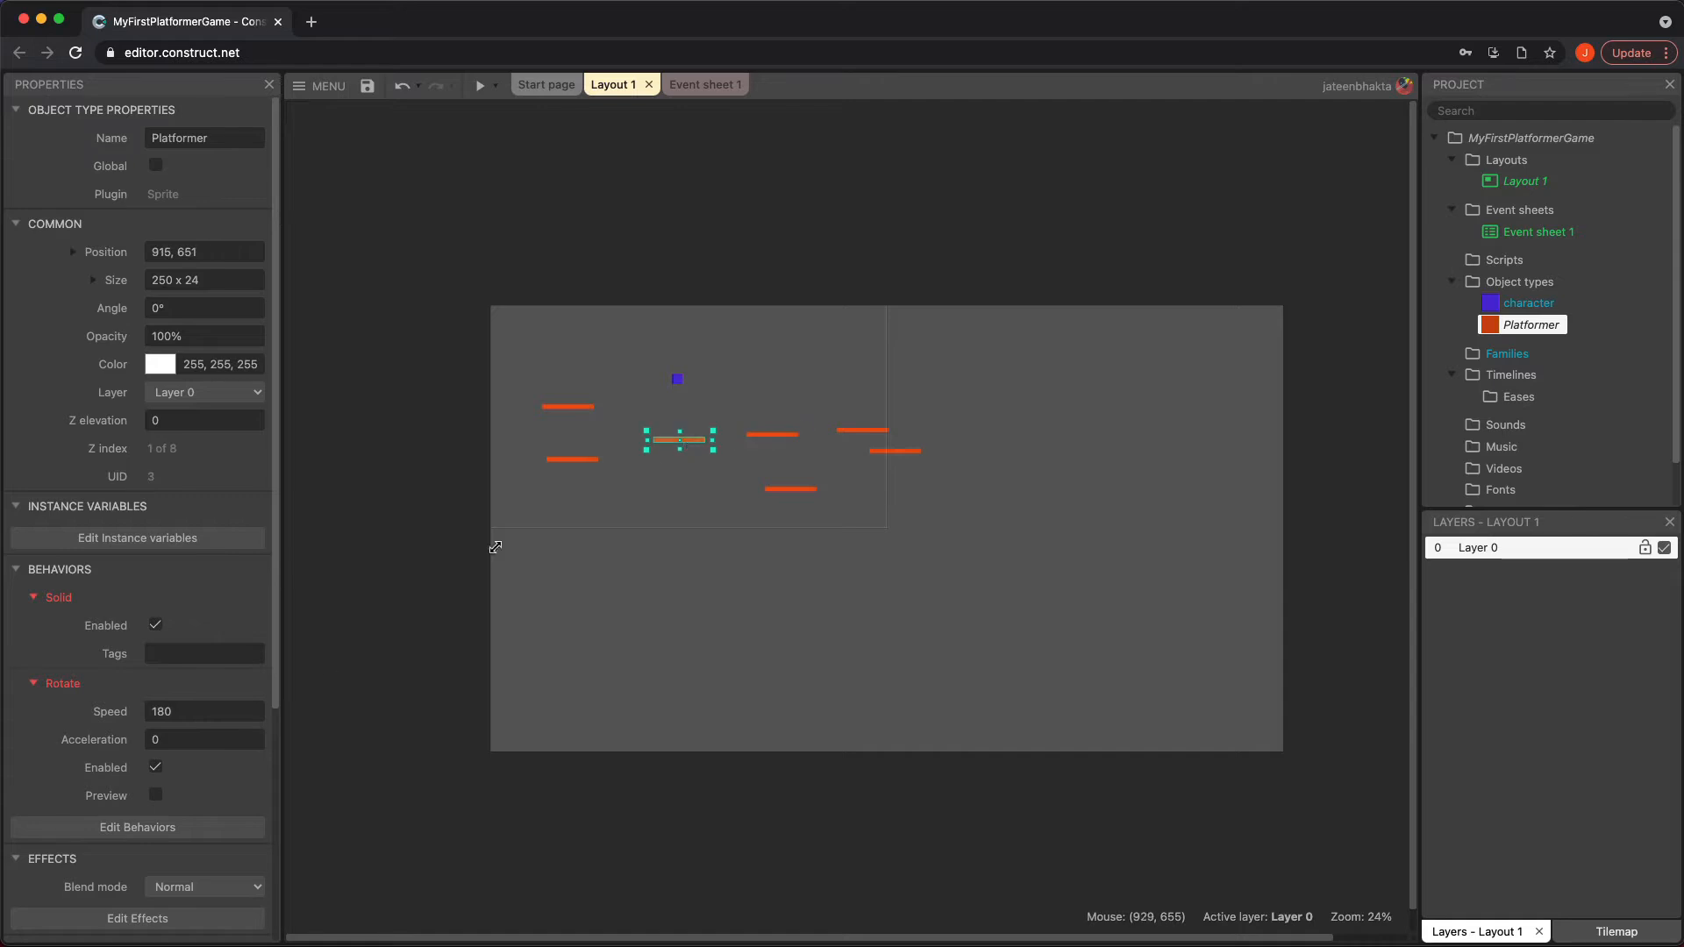
pyautogui.click(156, 768)
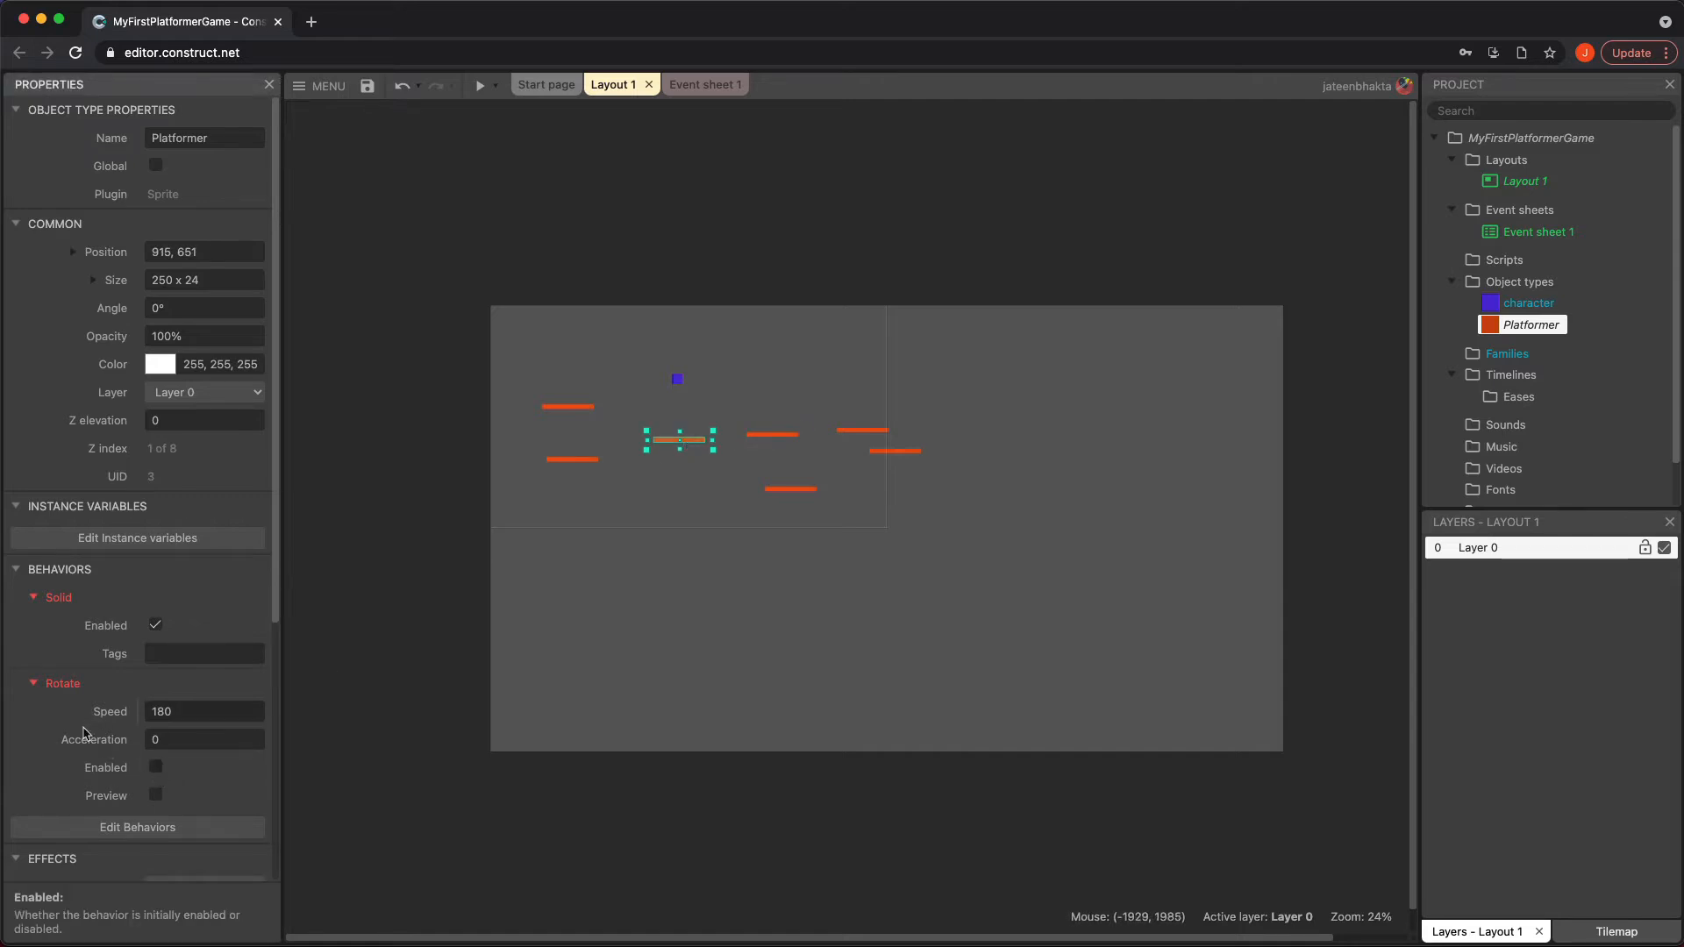
pyautogui.click(483, 85)
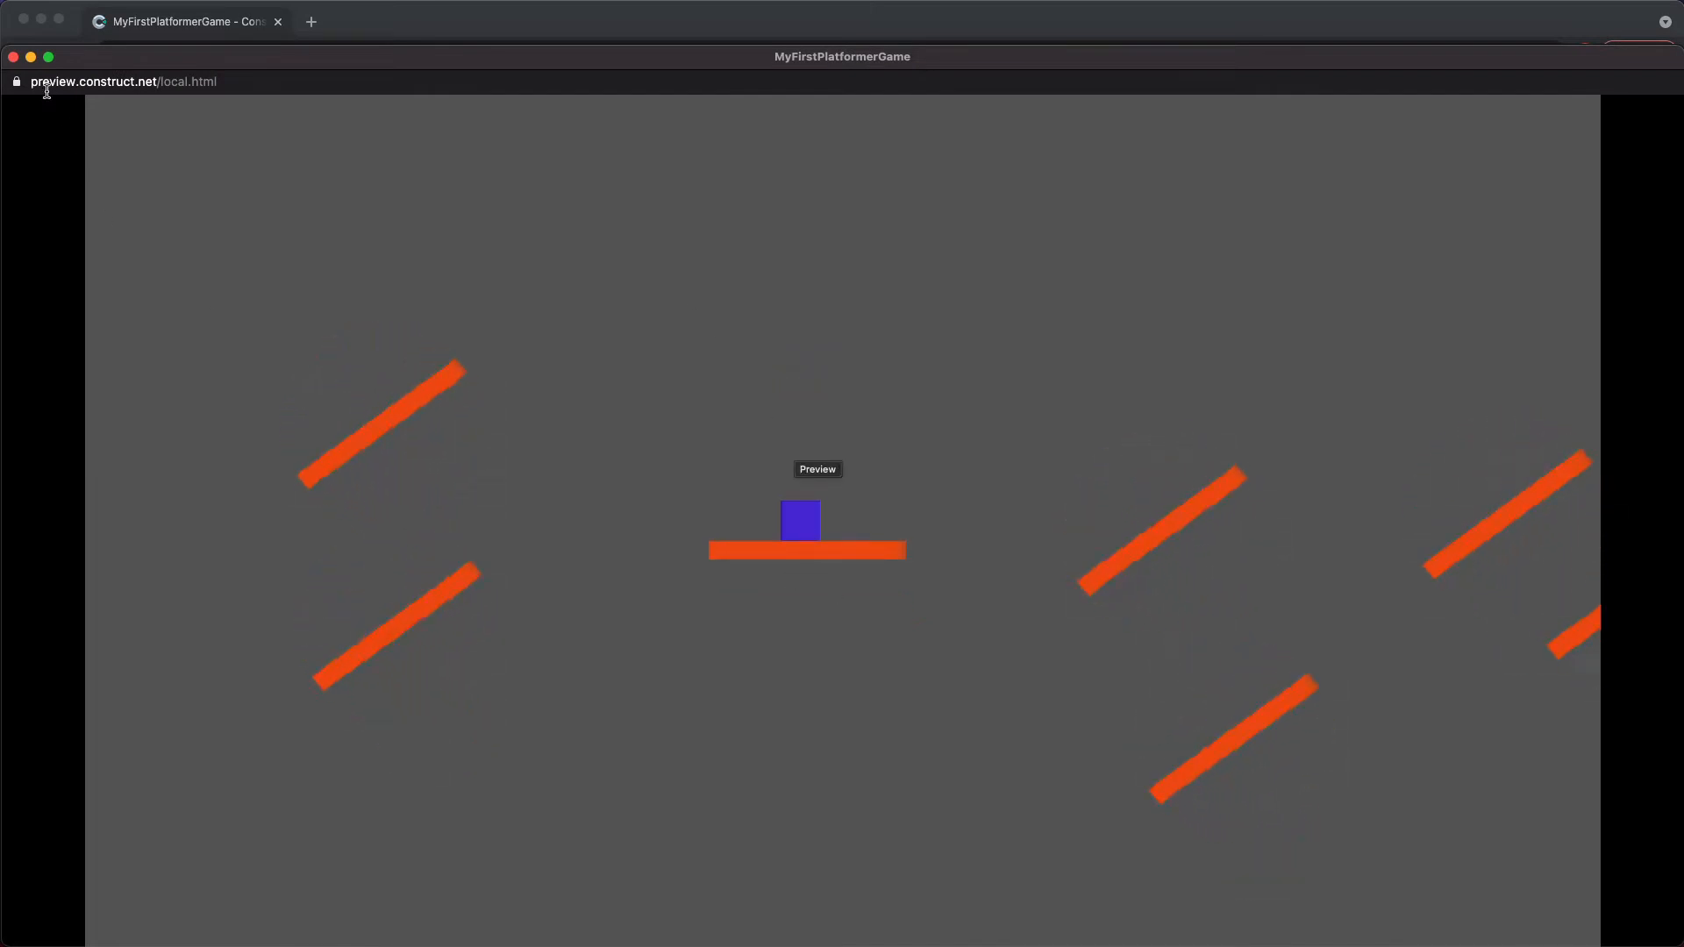
pyautogui.click(13, 56)
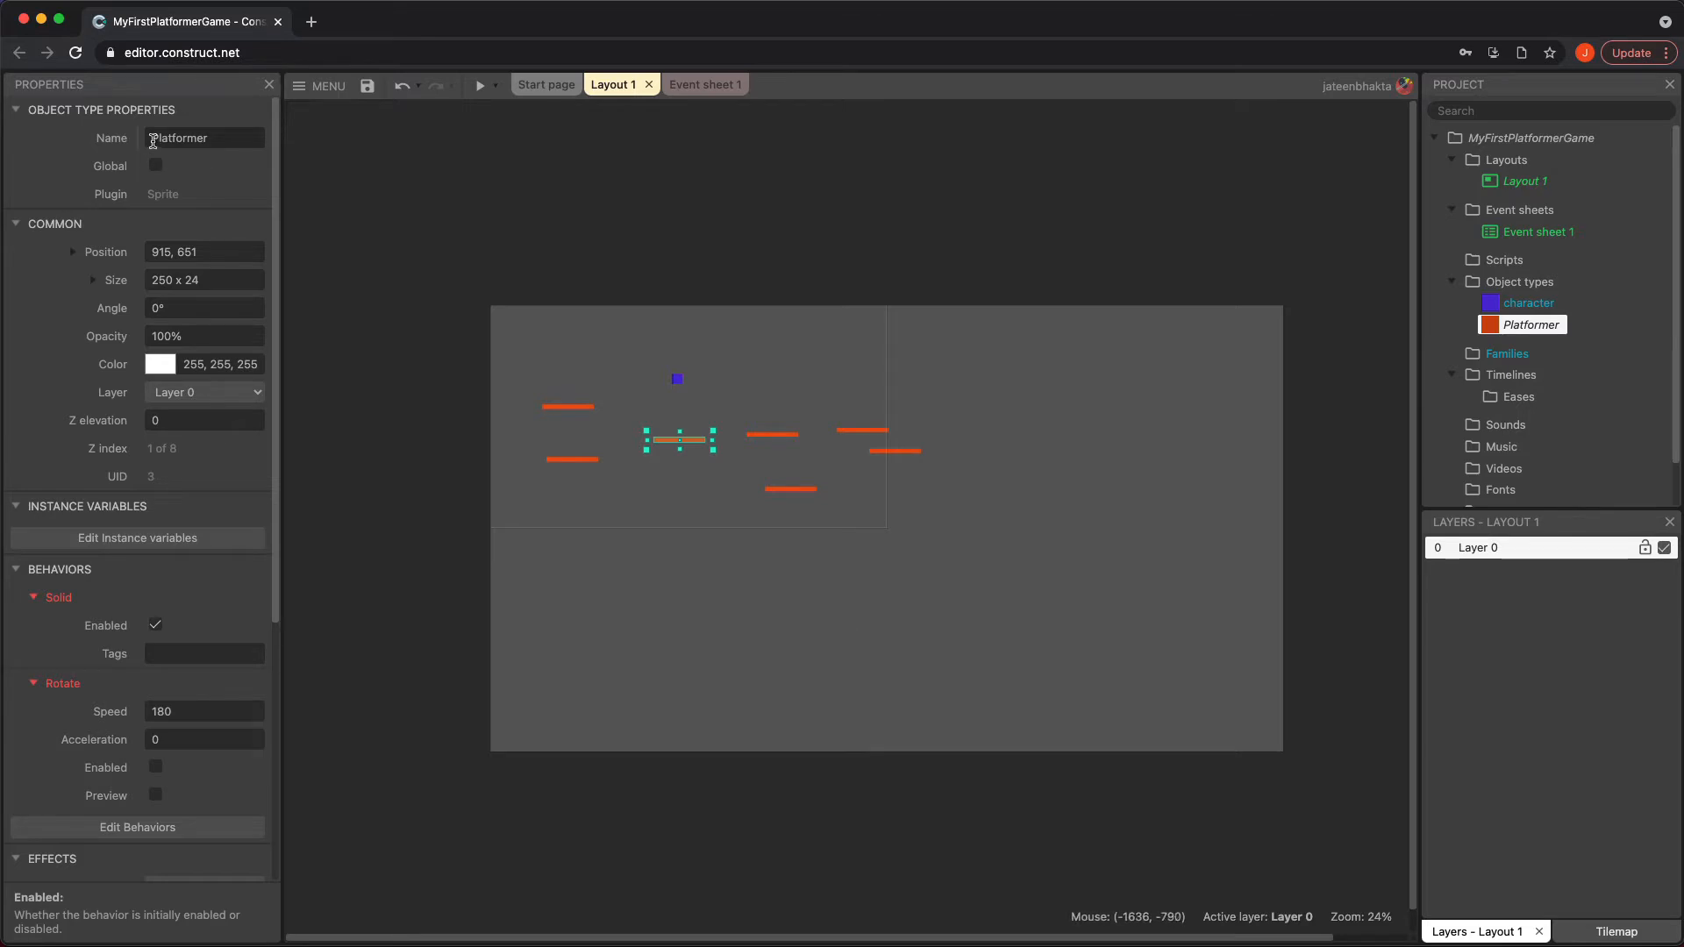
# Rename the Platformer object type to RotatingPlatformer and enable Rotate on the platform beneath the character
pyautogui.doubleClick(152, 139)
pyautogui.press('Left')
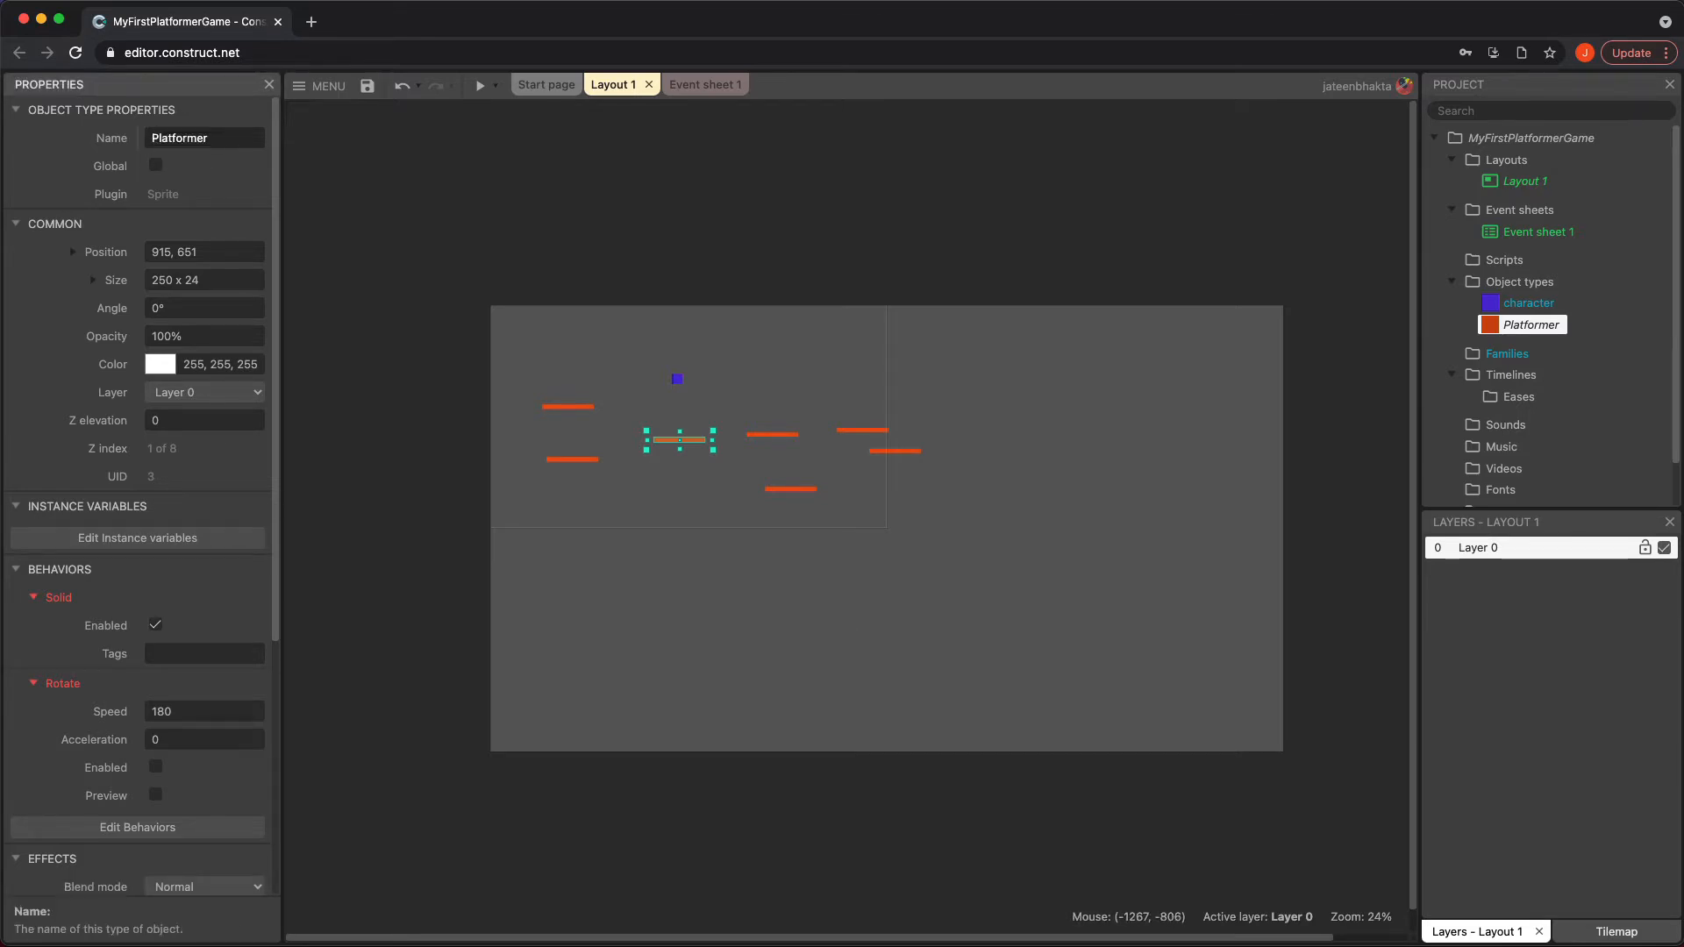
pyautogui.write('Rotating')
pyautogui.press('Return')
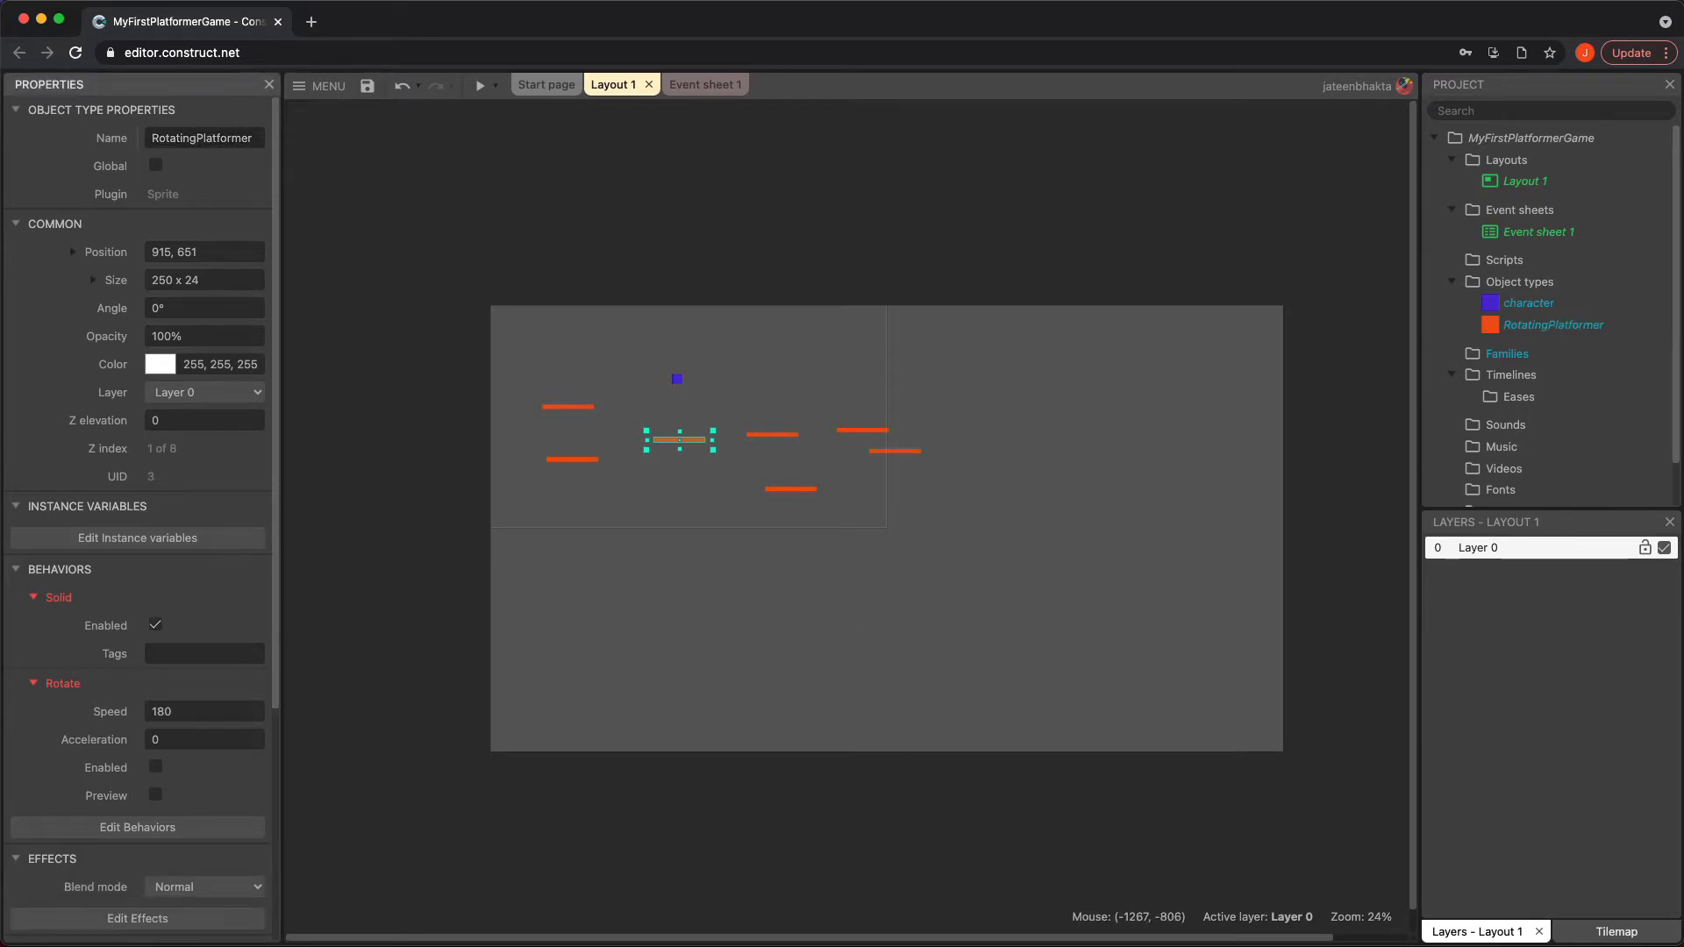
pyautogui.click(156, 768)
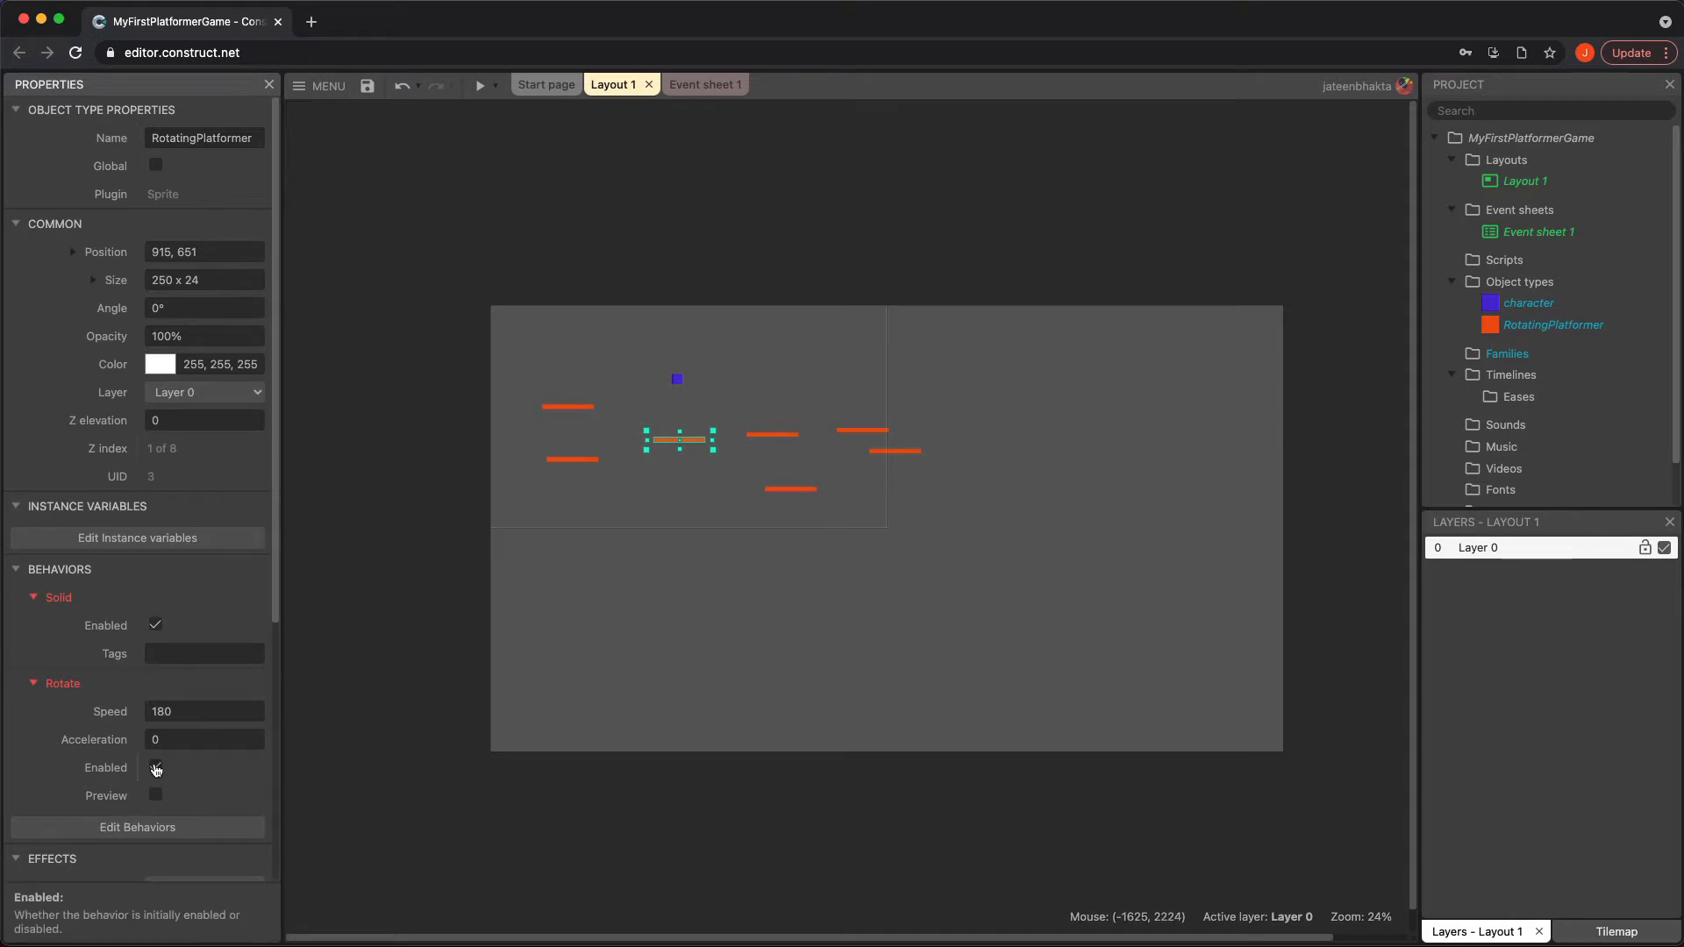
pyautogui.click(706, 658)
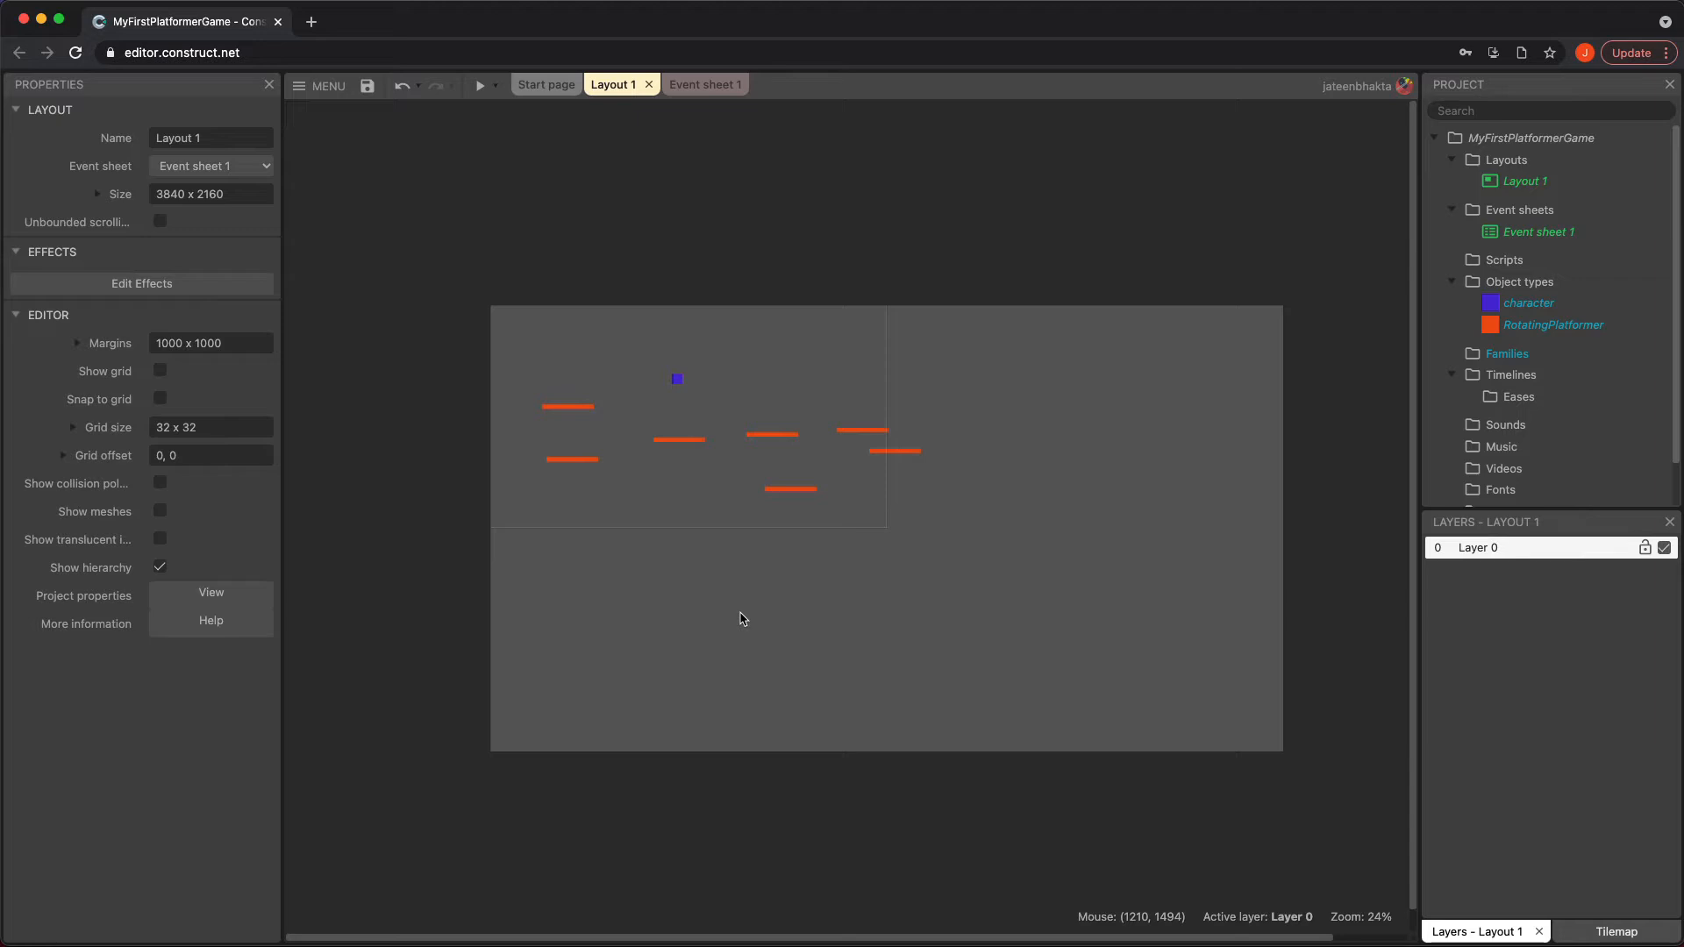
# Create a new Sprite object type named FixedPlatform in the layout
pyautogui.doubleClick(702, 571)
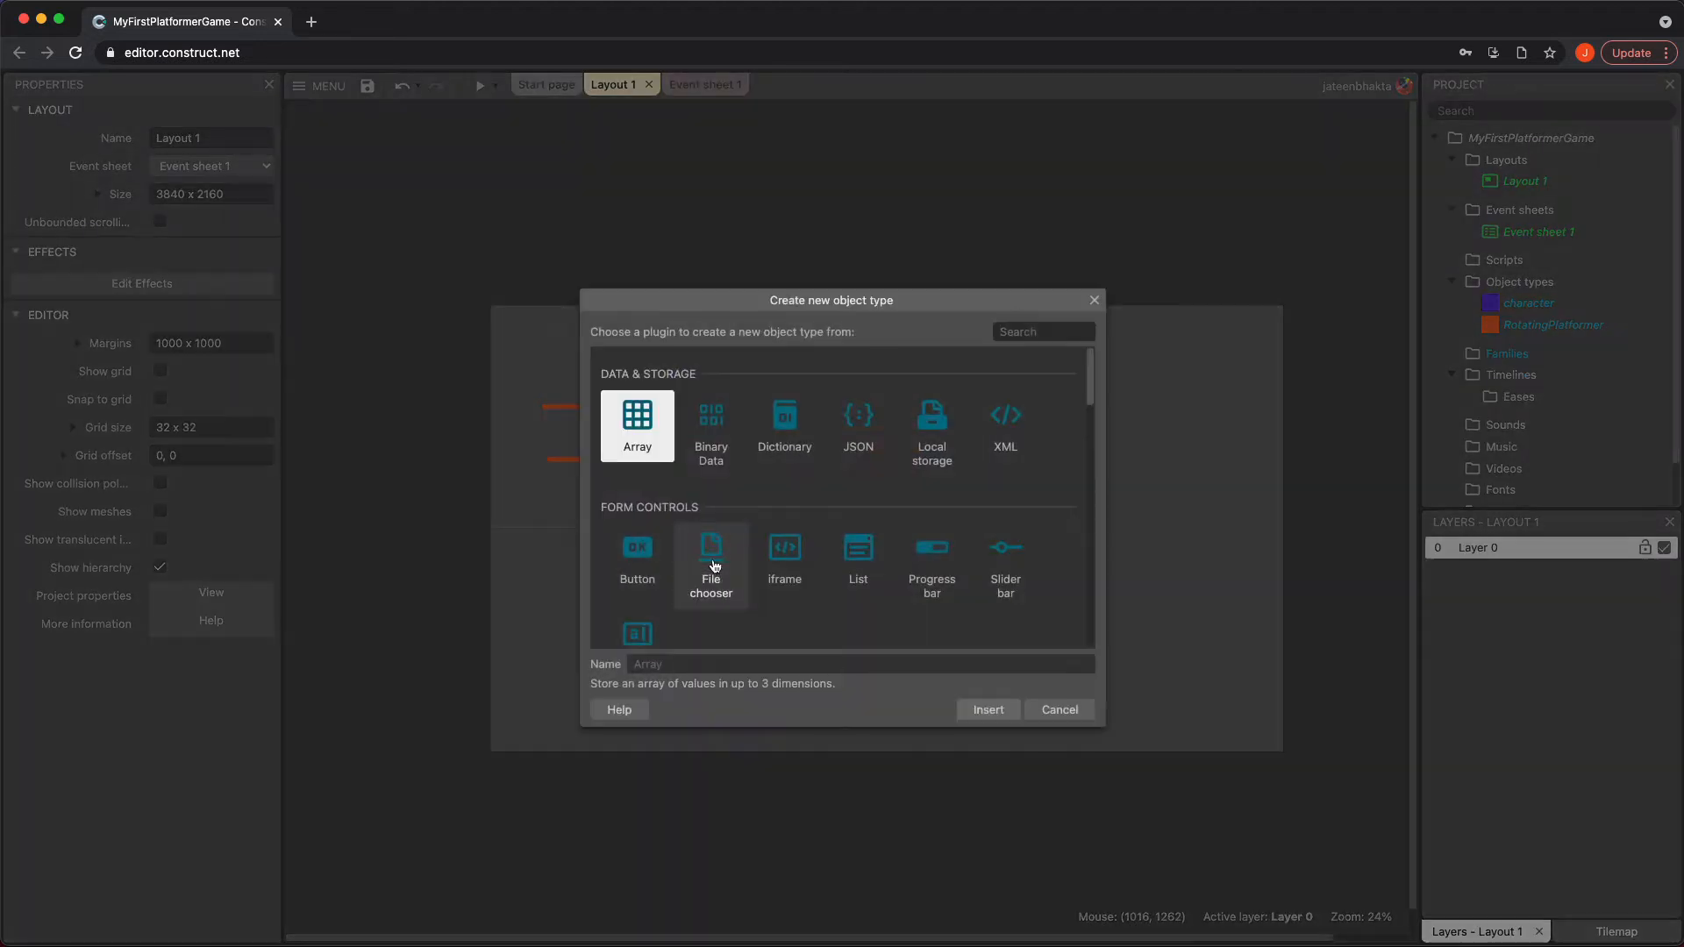
pyautogui.scroll(-3, 845, 555)
pyautogui.click(932, 568)
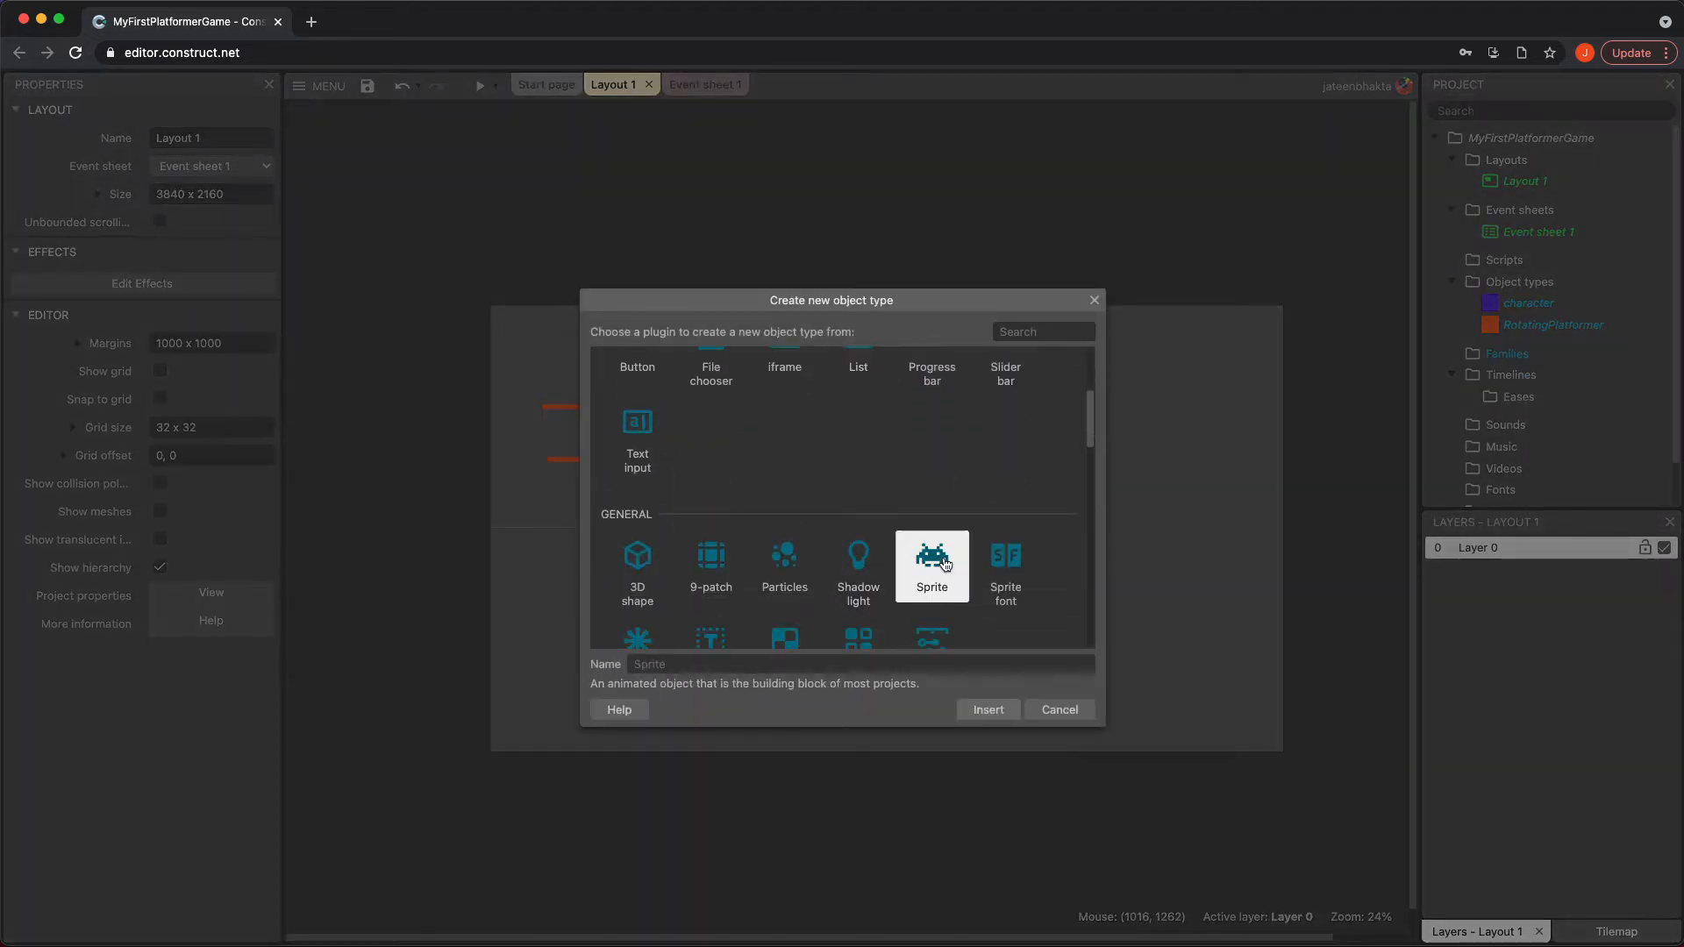
pyautogui.click(823, 661)
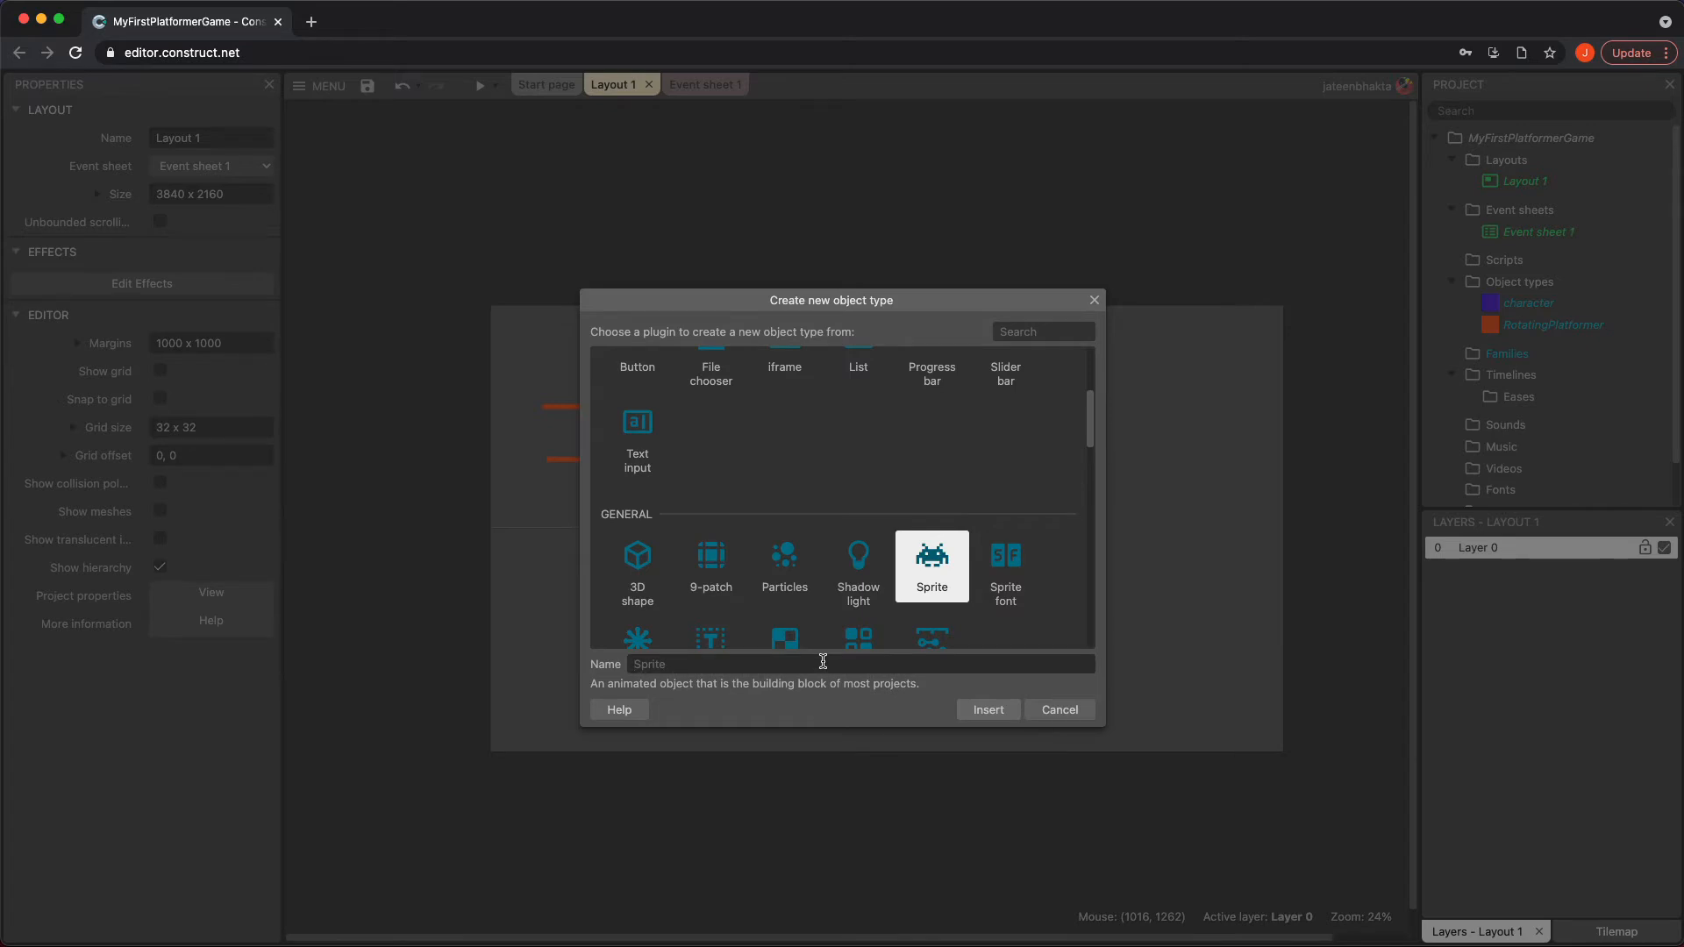
pyautogui.write('FixedPlatform')
pyautogui.press('Return')
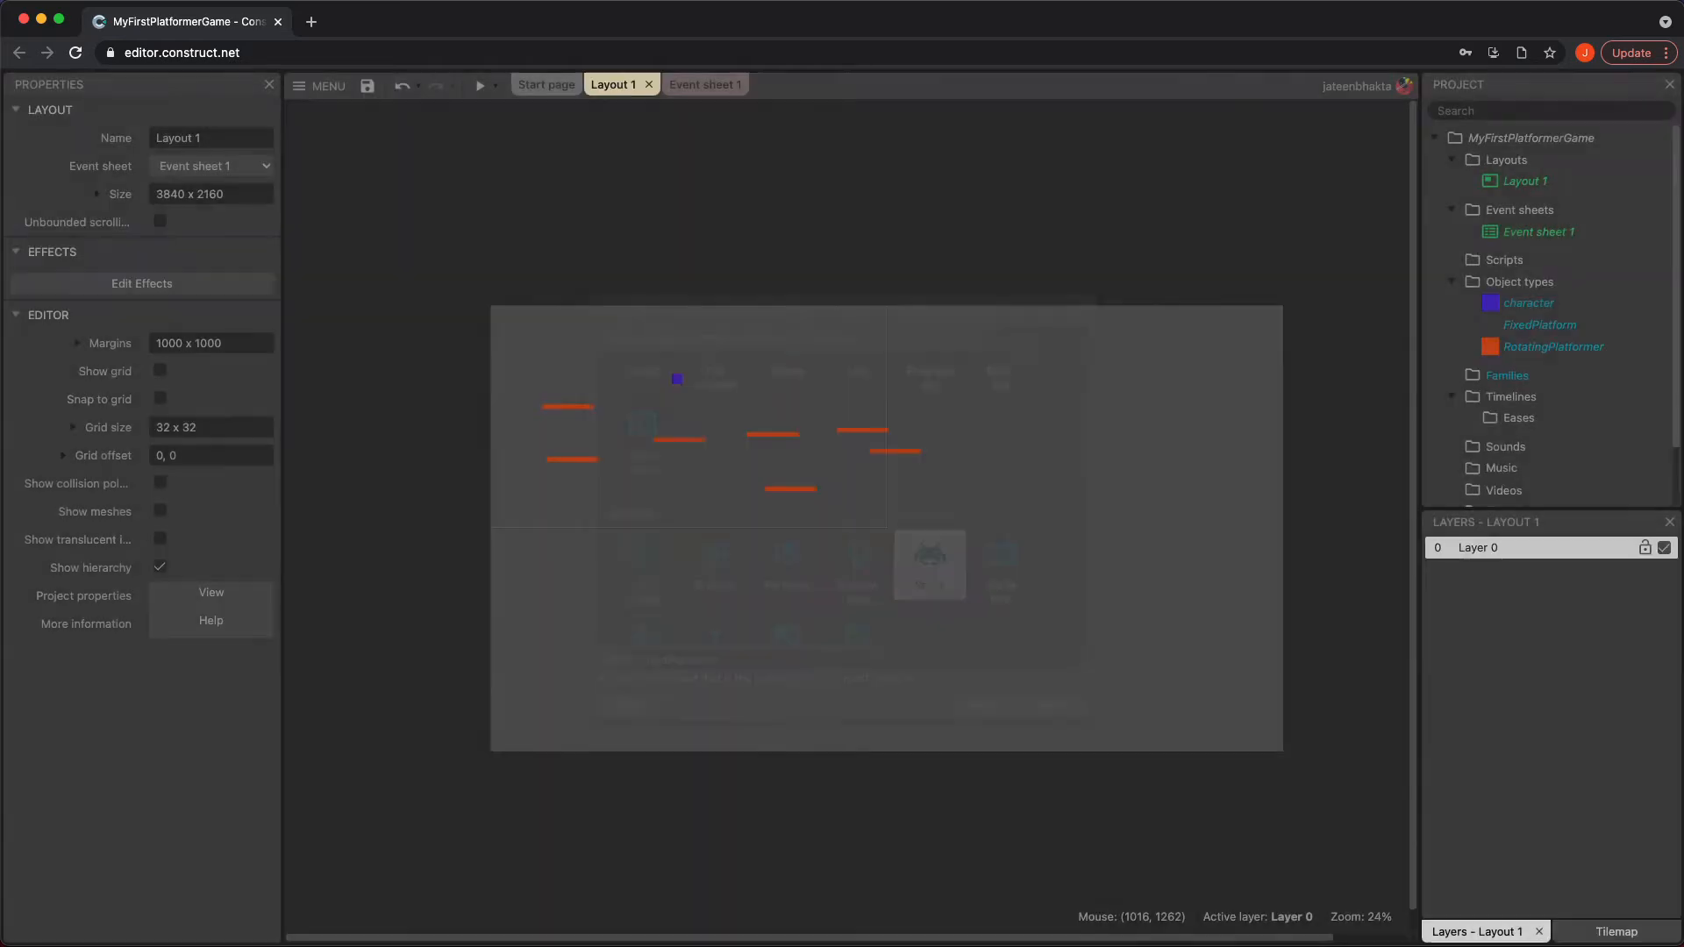
# Place the FixedPlatform sprite, filled with green (RGB 23, 231, 78), as a platform about 250 x 25 directly beneath the character
pyautogui.click(708, 490)
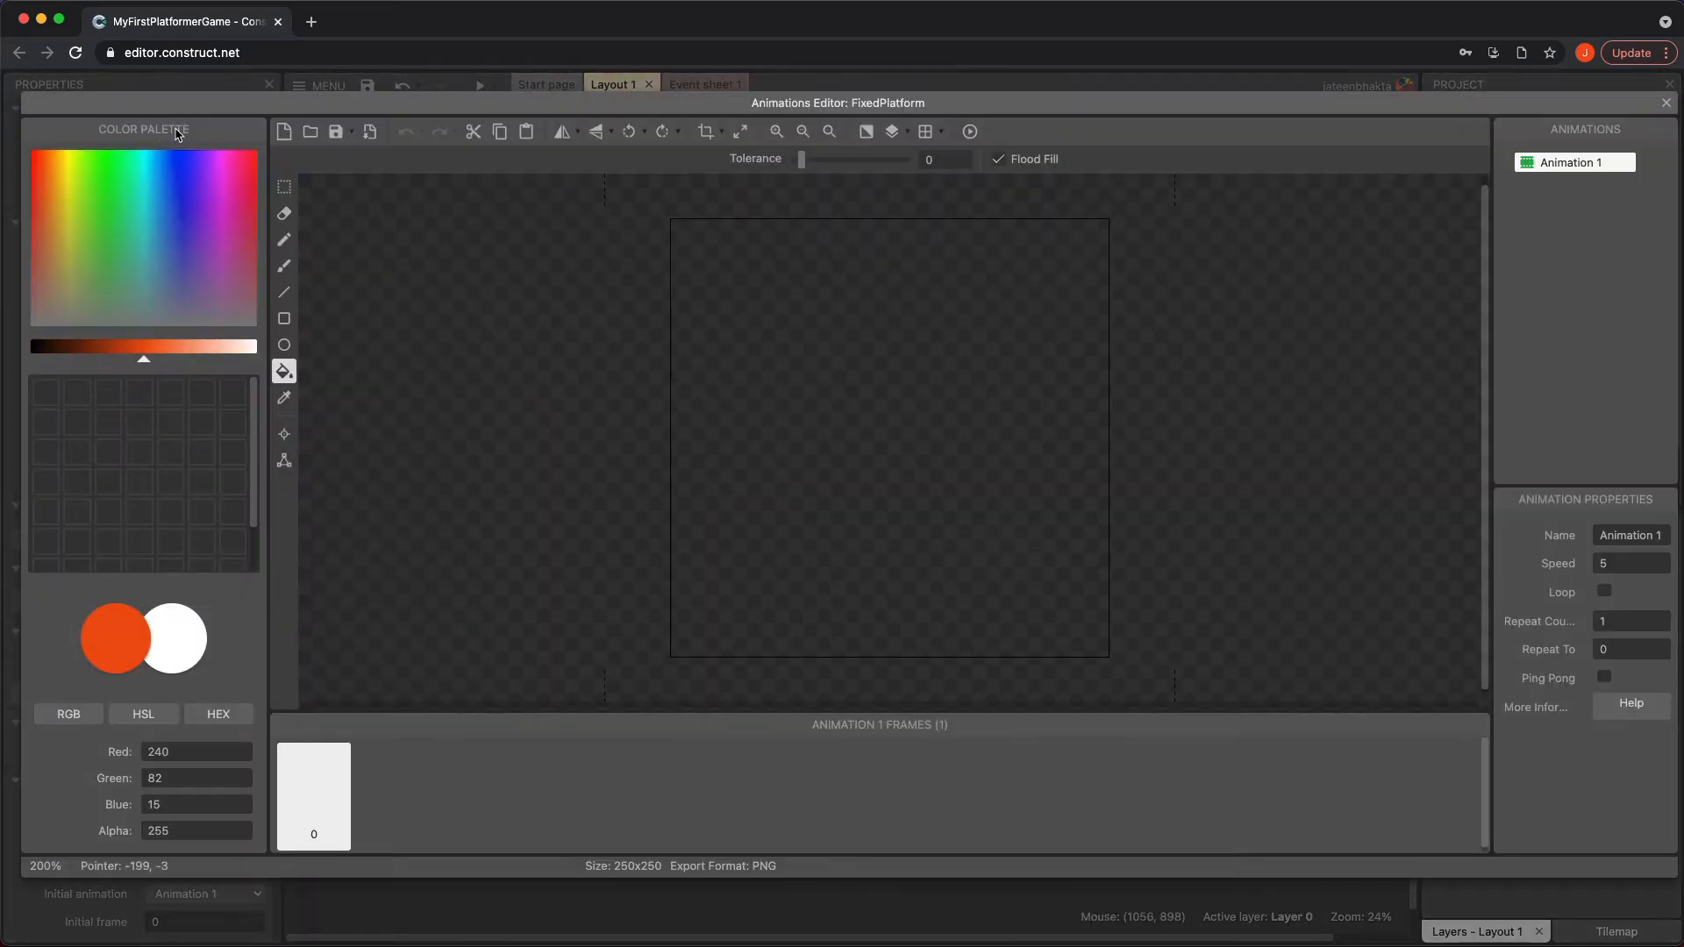
pyautogui.click(807, 363)
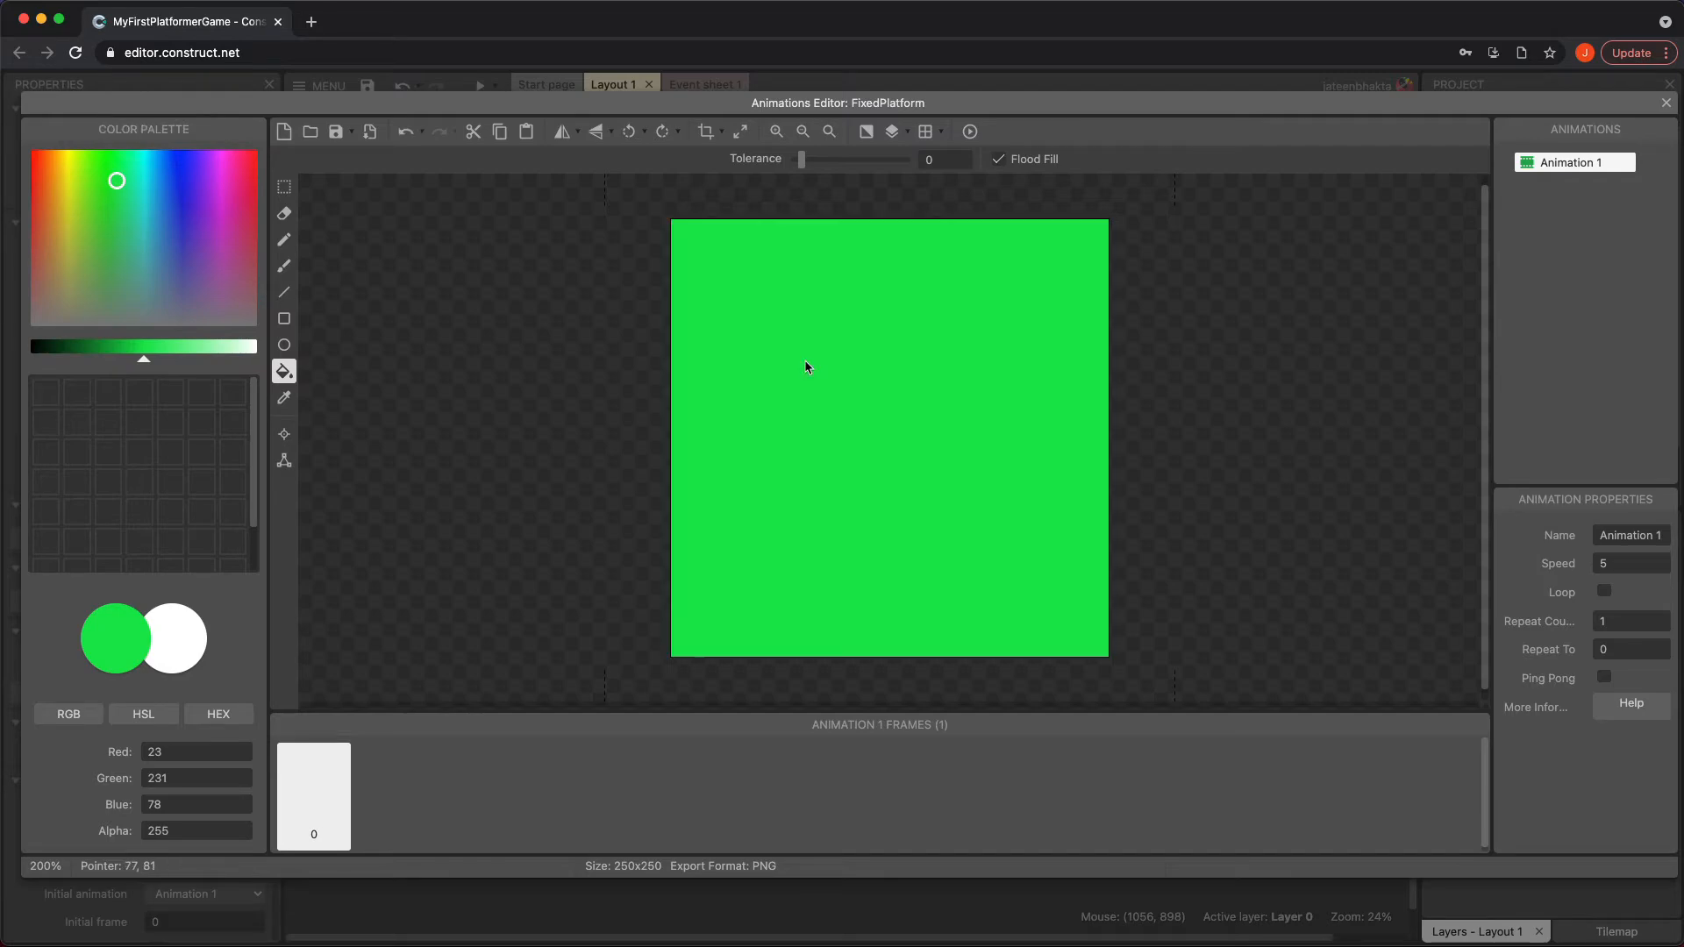
pyautogui.click(1666, 103)
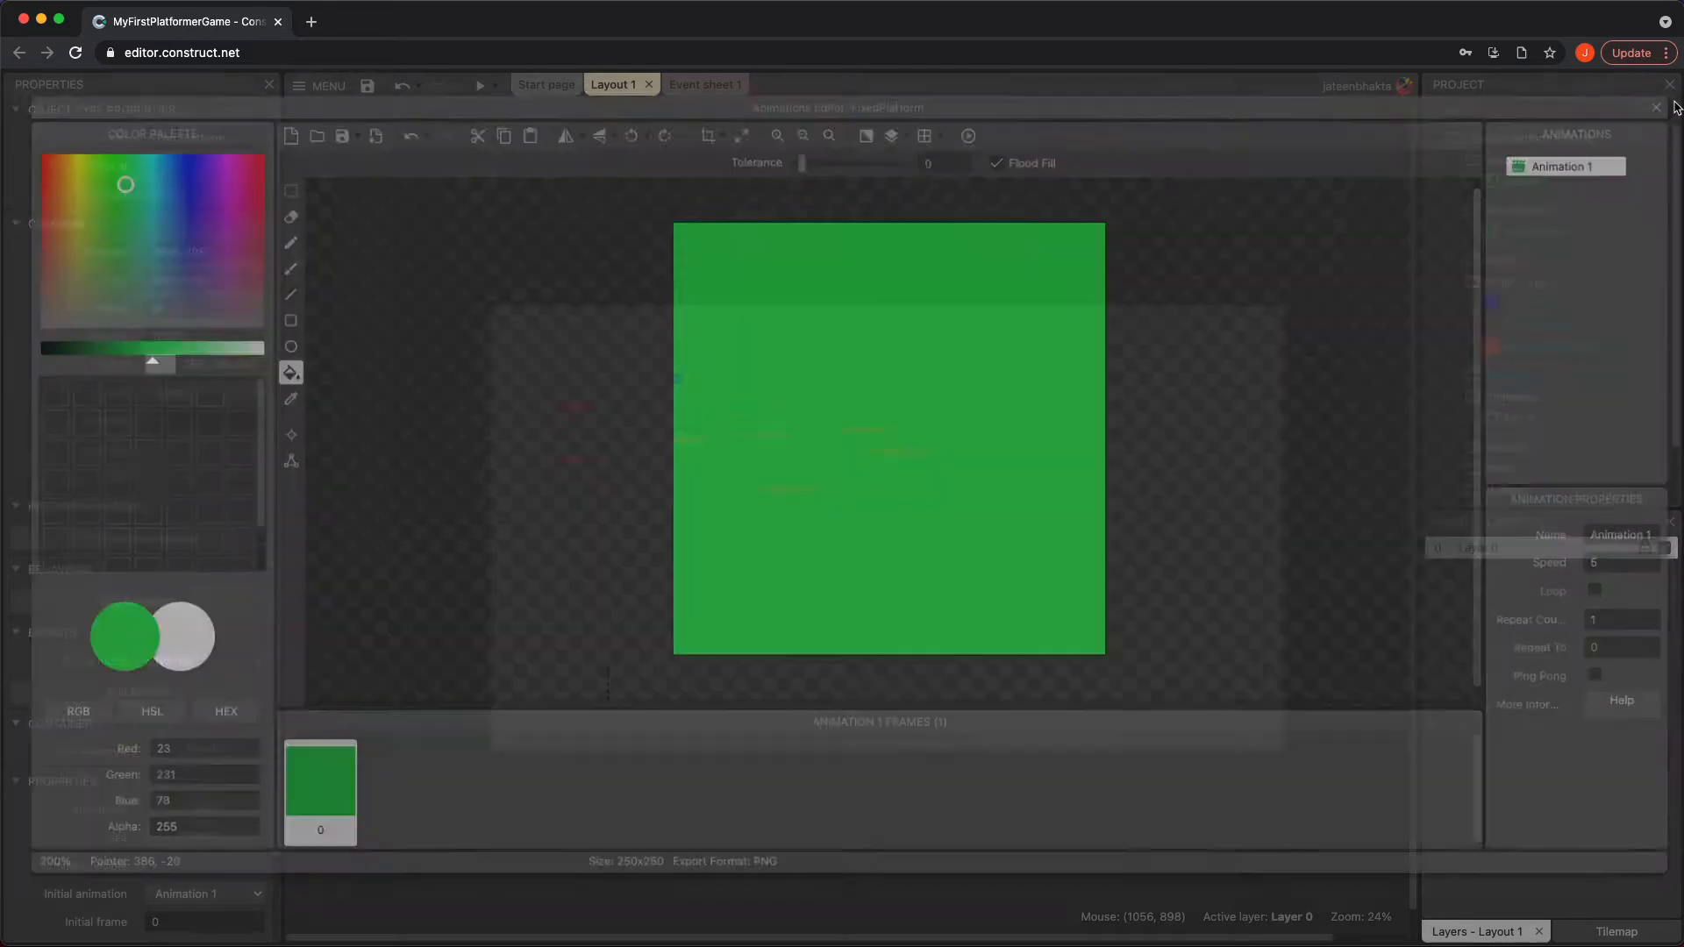
pyautogui.moveTo(709, 458); pyautogui.dragTo(700, 405)
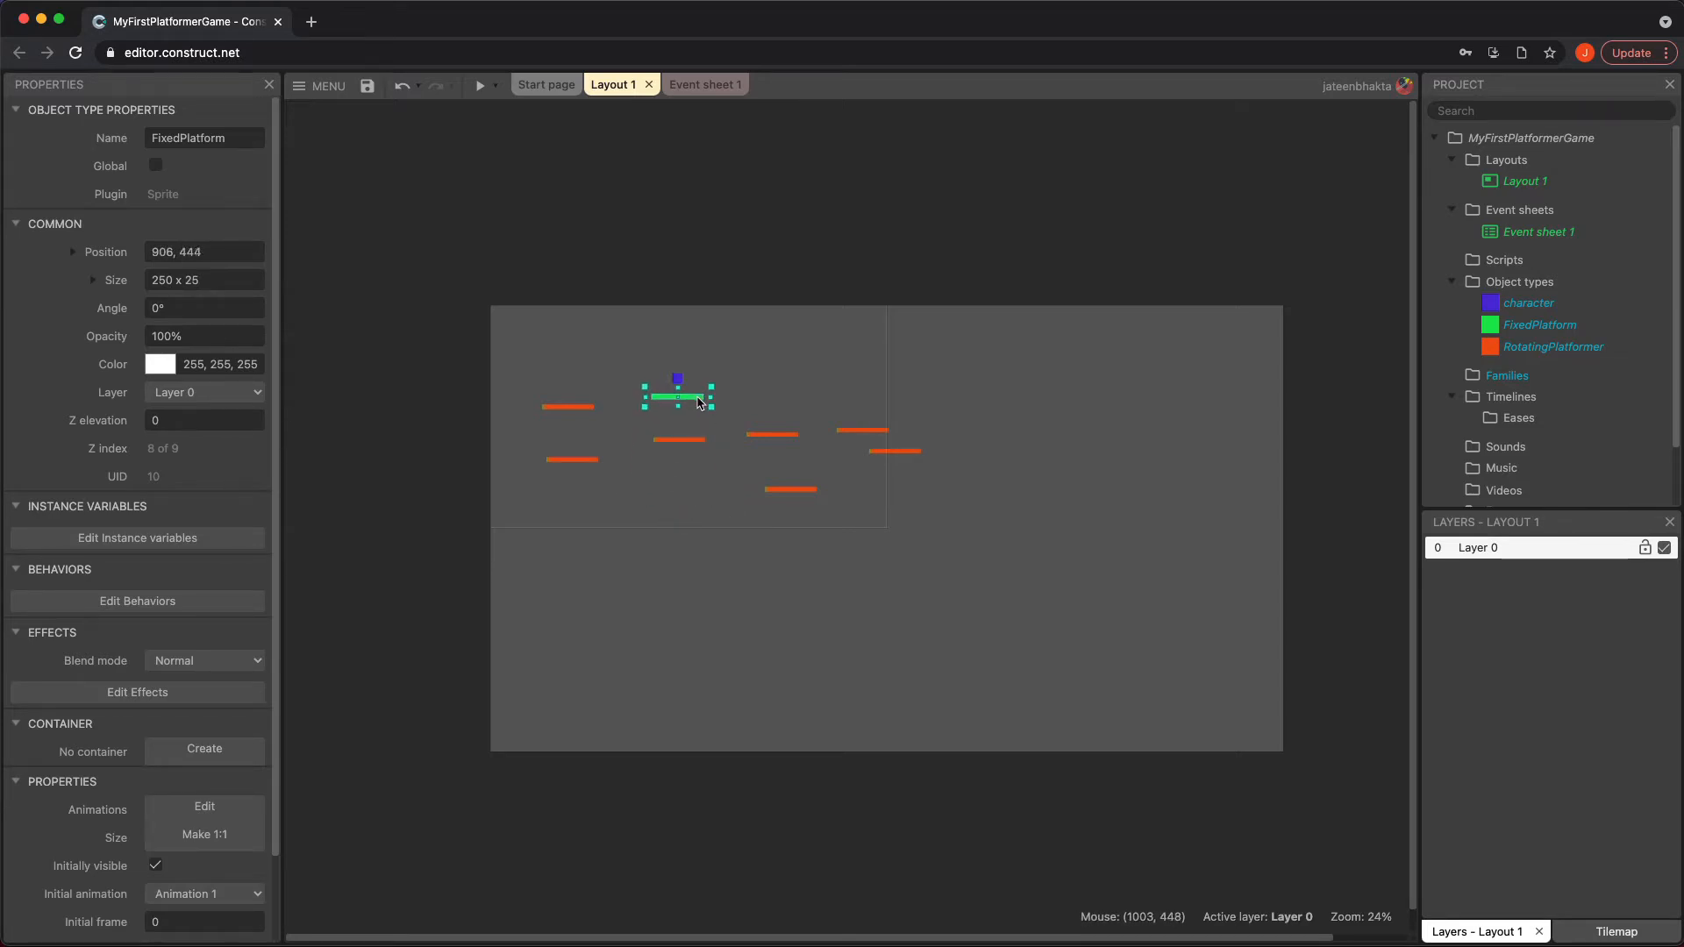
# Add the Solid behavior to the FixedPlatform object
pyautogui.click(120, 603)
pyautogui.click(719, 618)
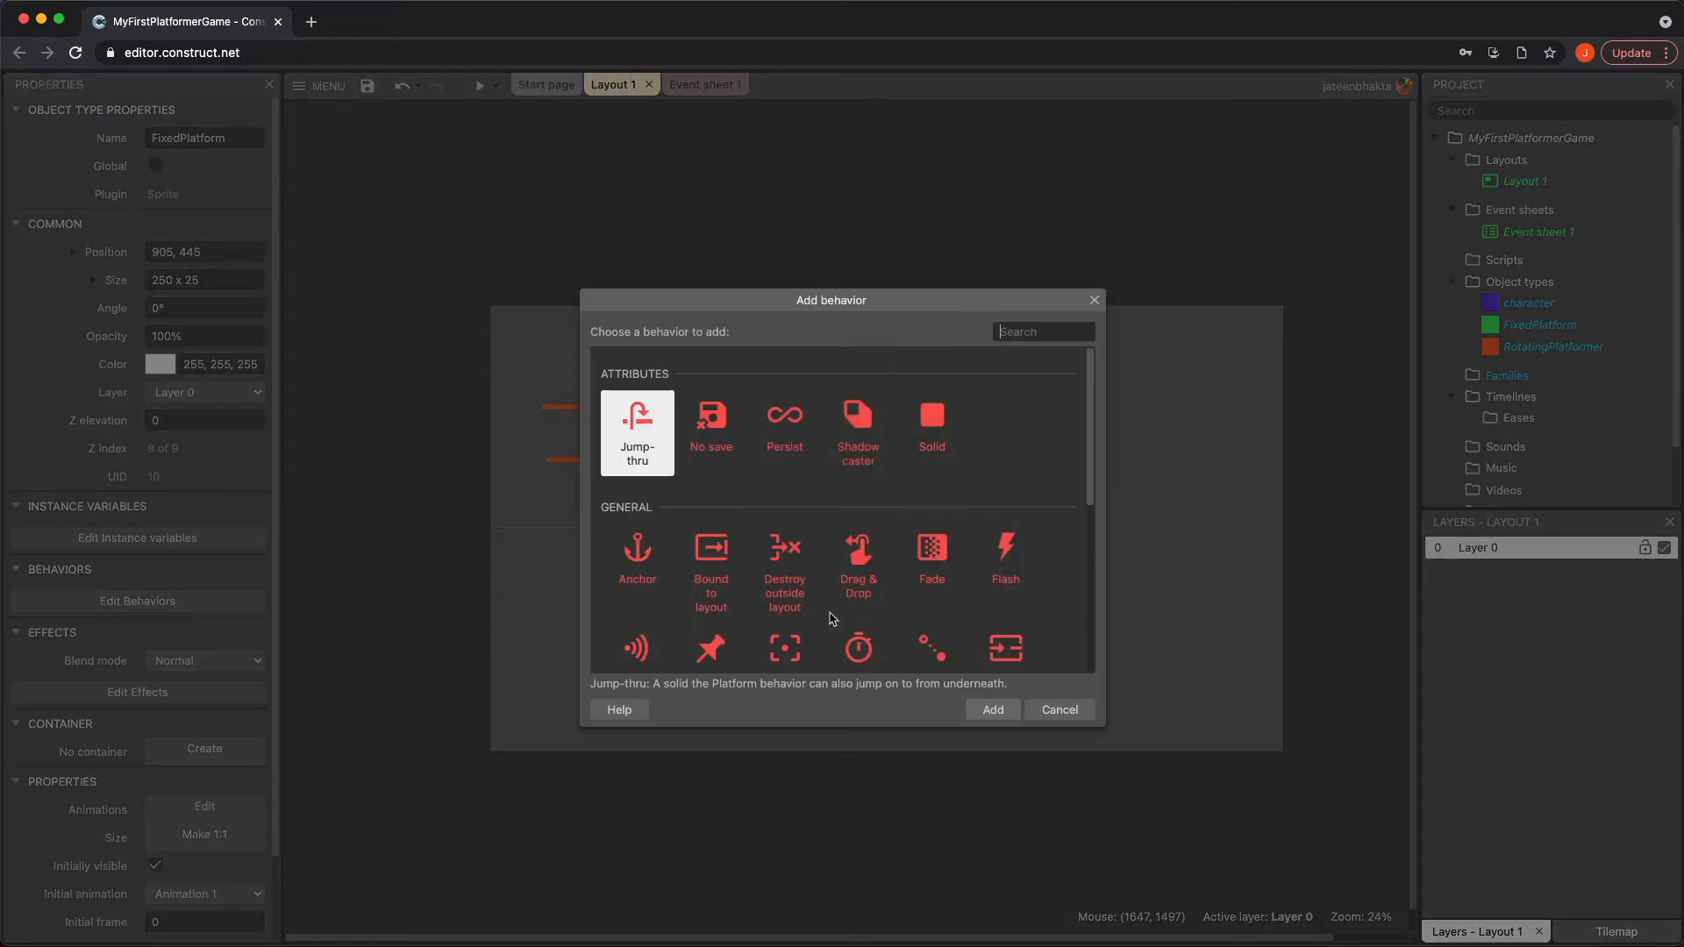
pyautogui.click(932, 423)
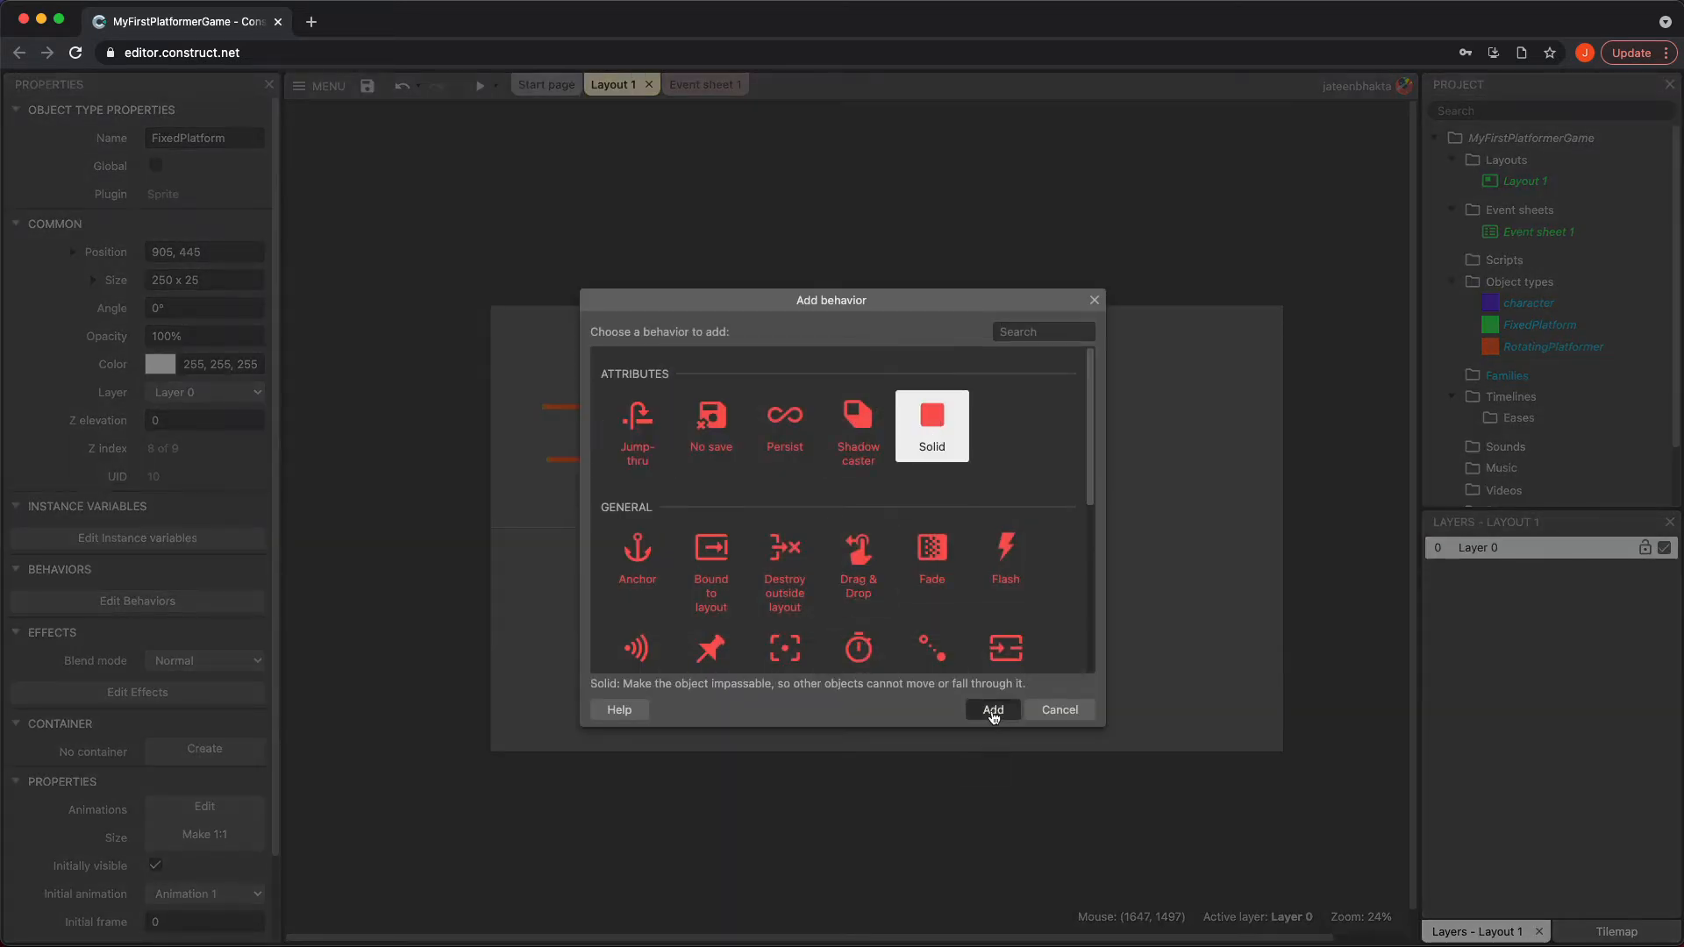
pyautogui.click(993, 710)
pyautogui.click(1007, 387)
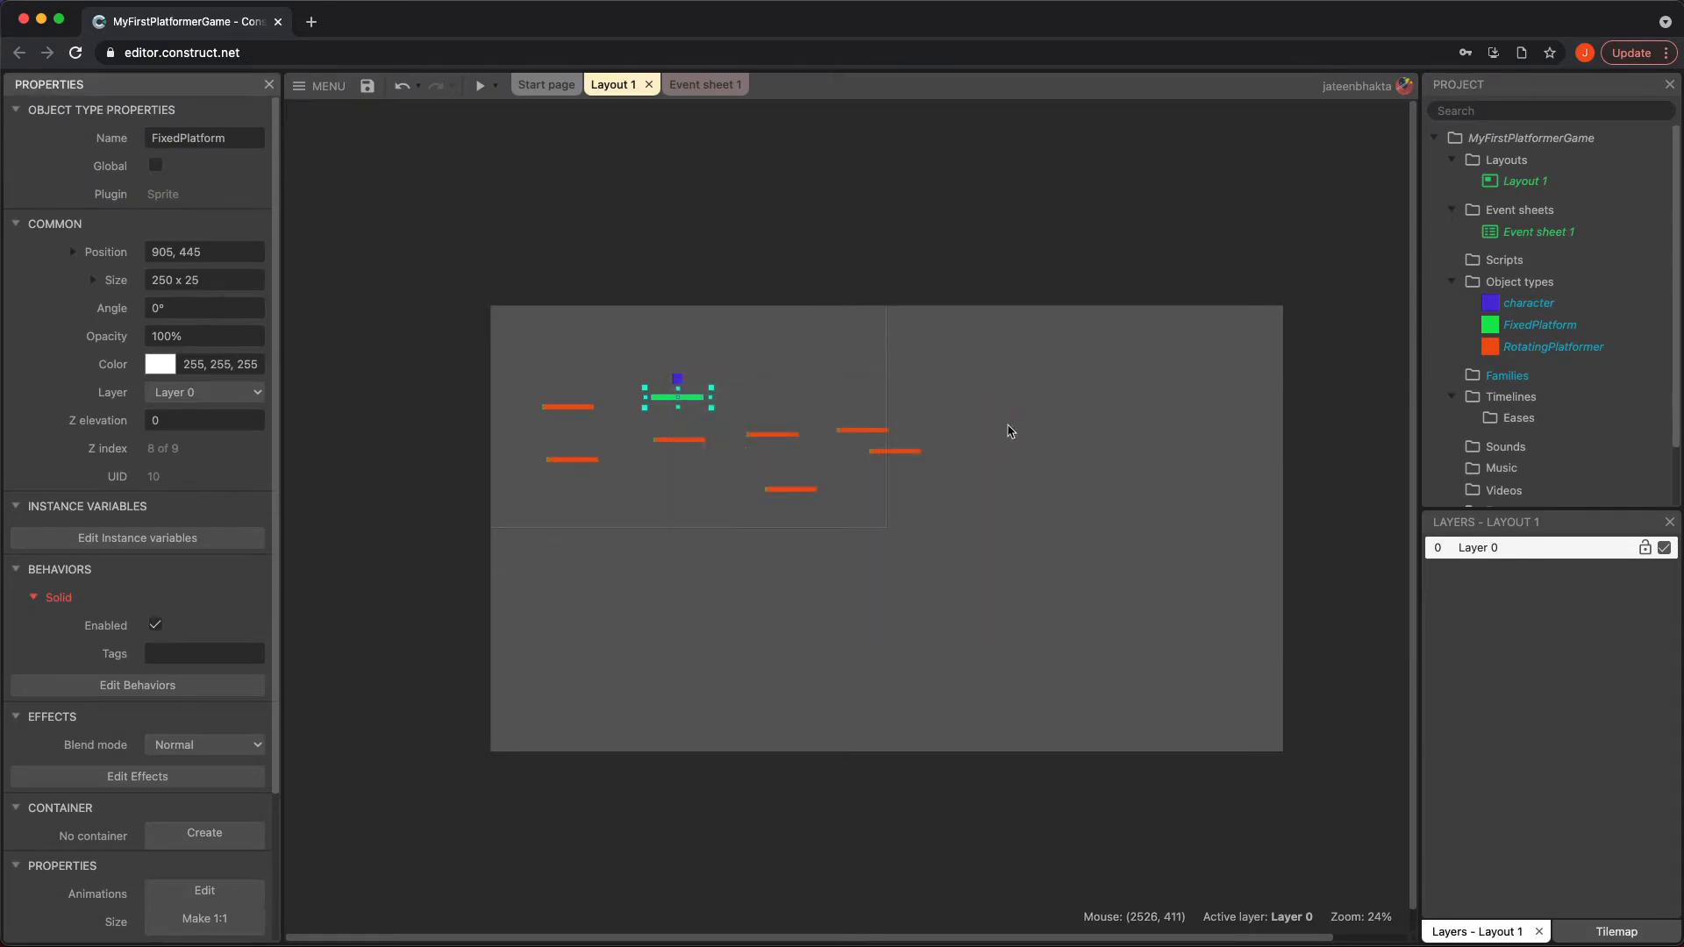
# Preview the game to check that the character stands on the fixed platform, and return to the layout
pyautogui.click(482, 88)
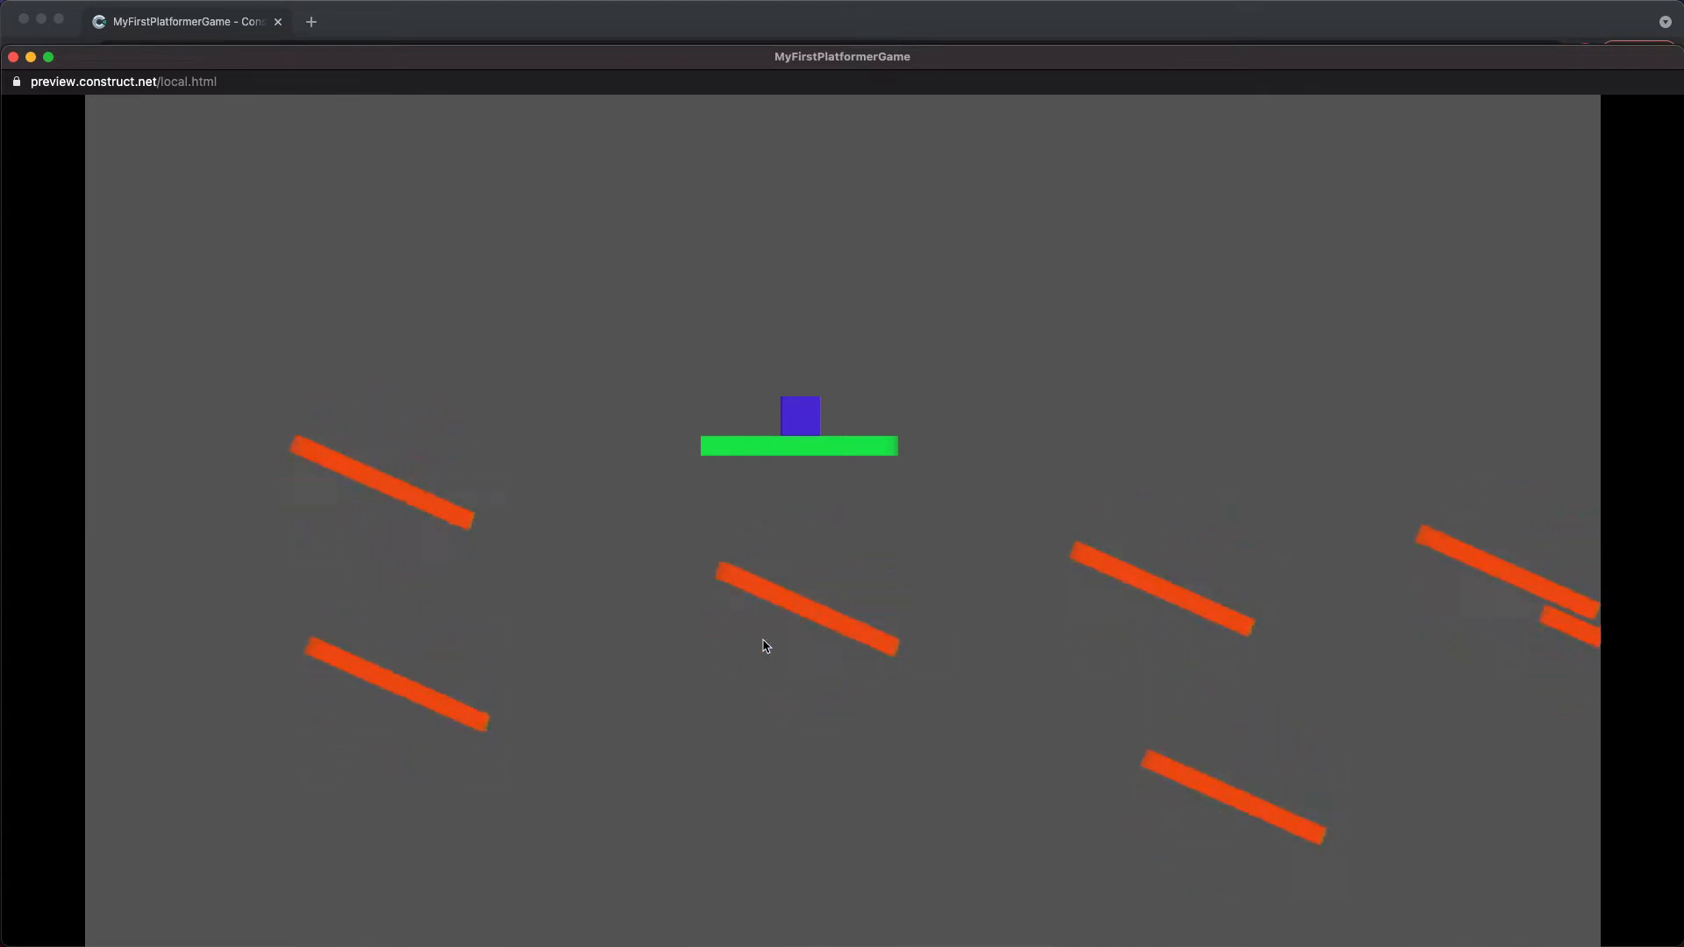
pyautogui.click(12, 58)
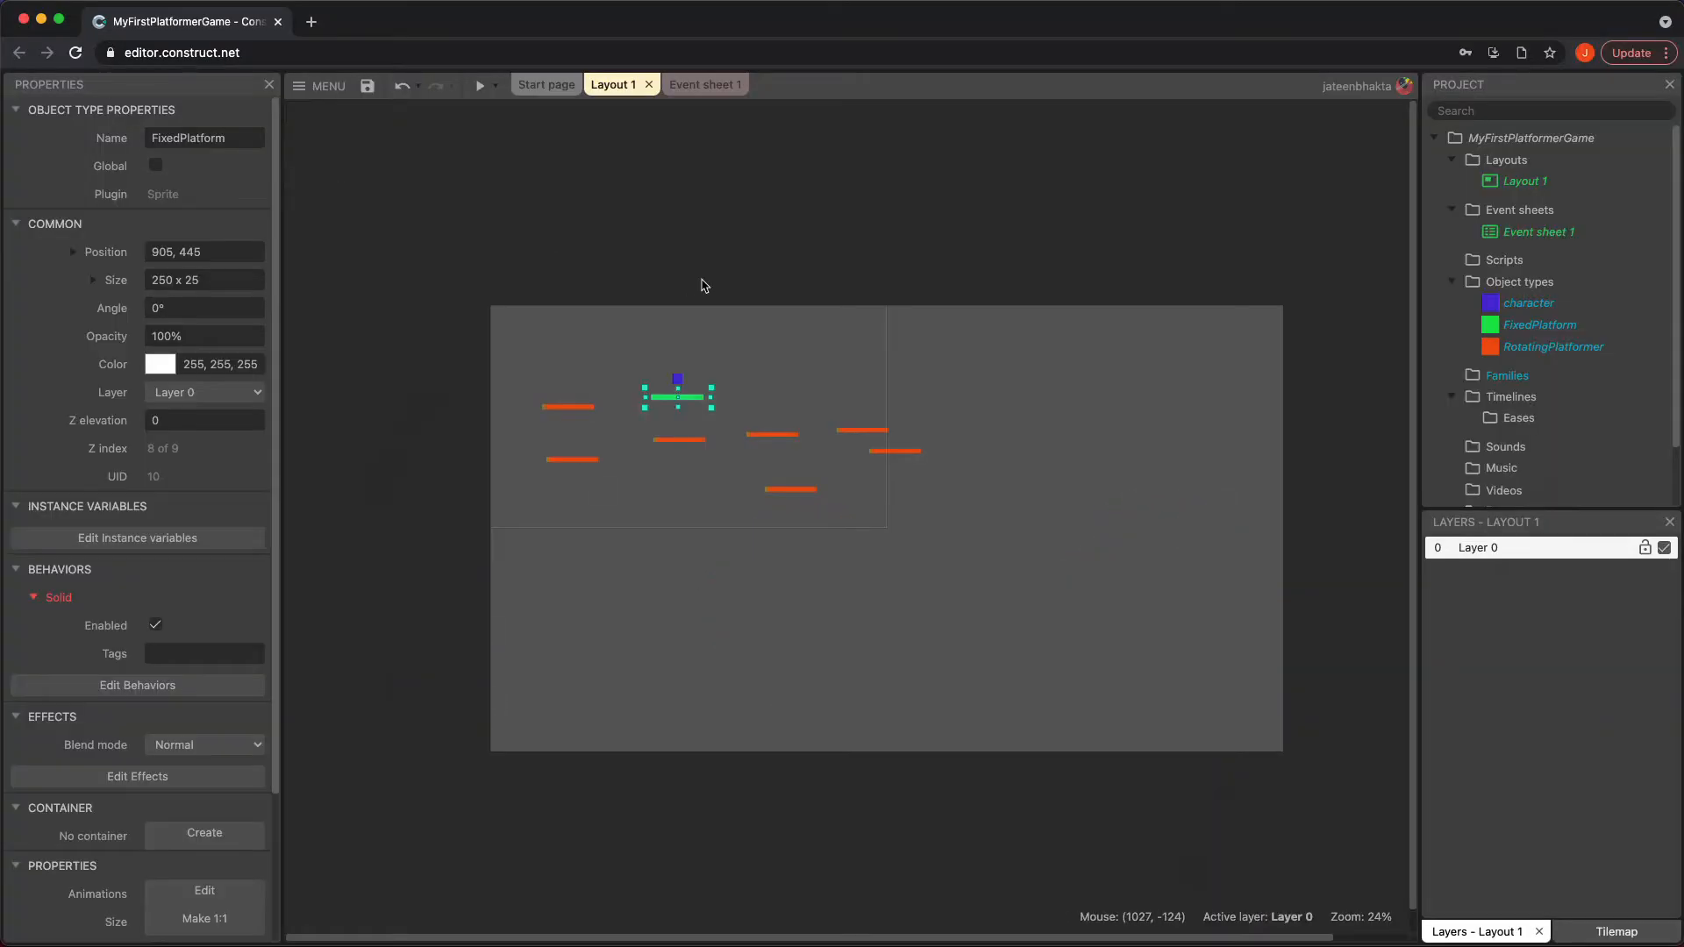
pyautogui.click(962, 318)
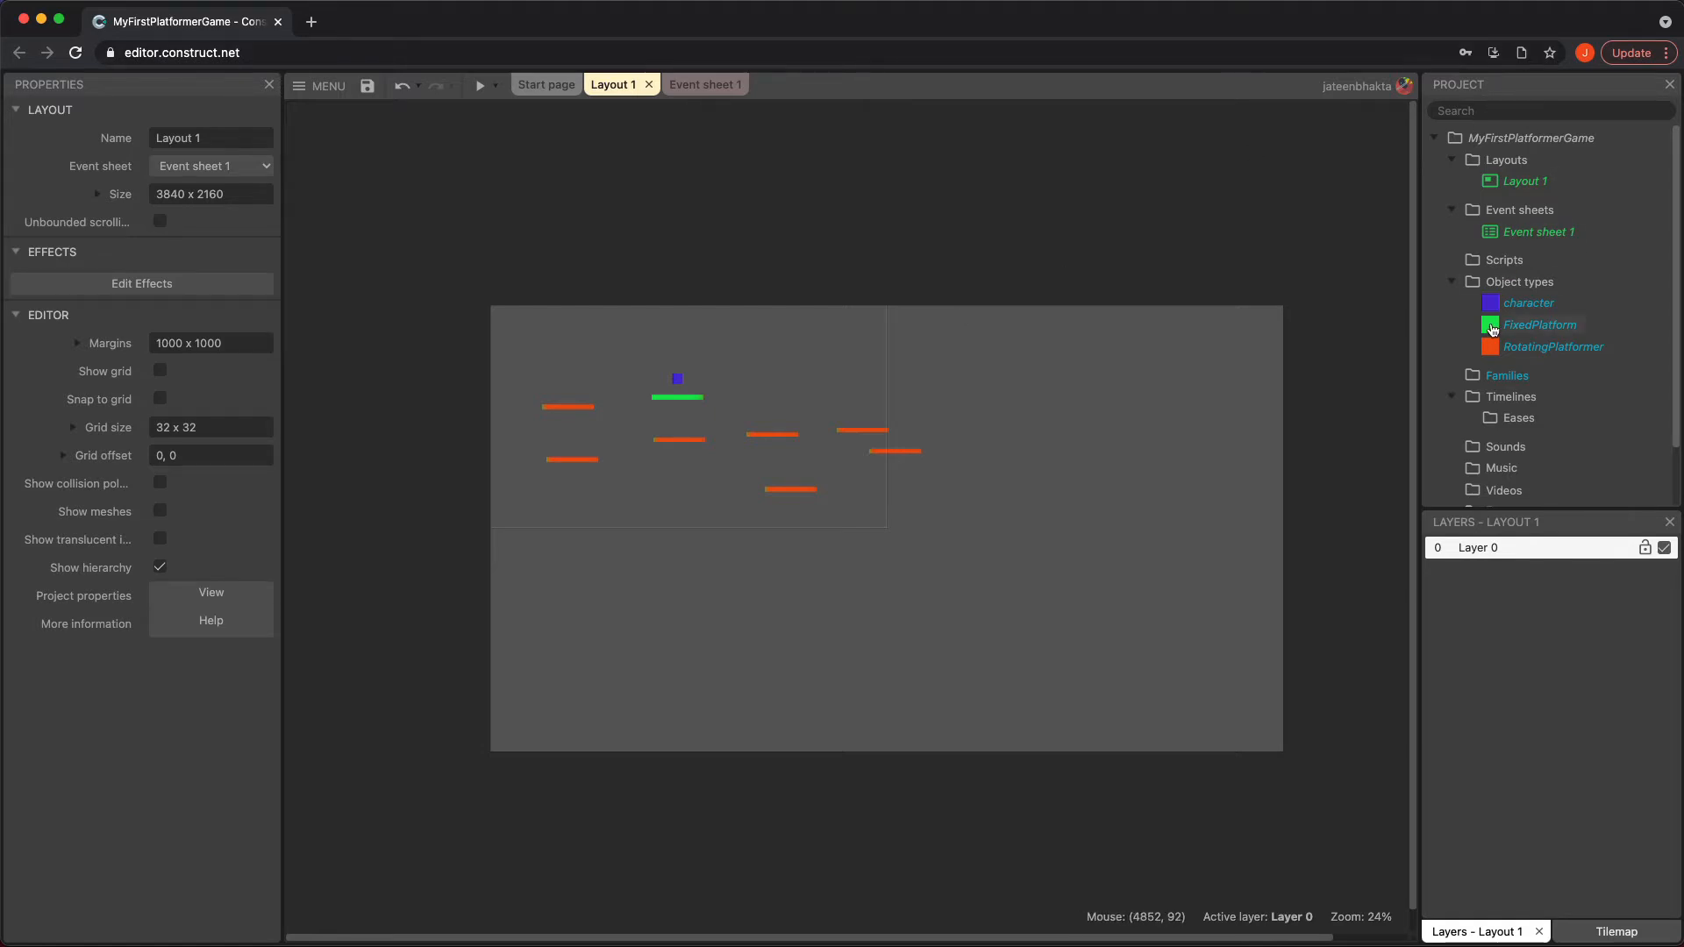
# Create a subfolder named Platforms under the project's Object types
pyautogui.rightClick(1534, 289)
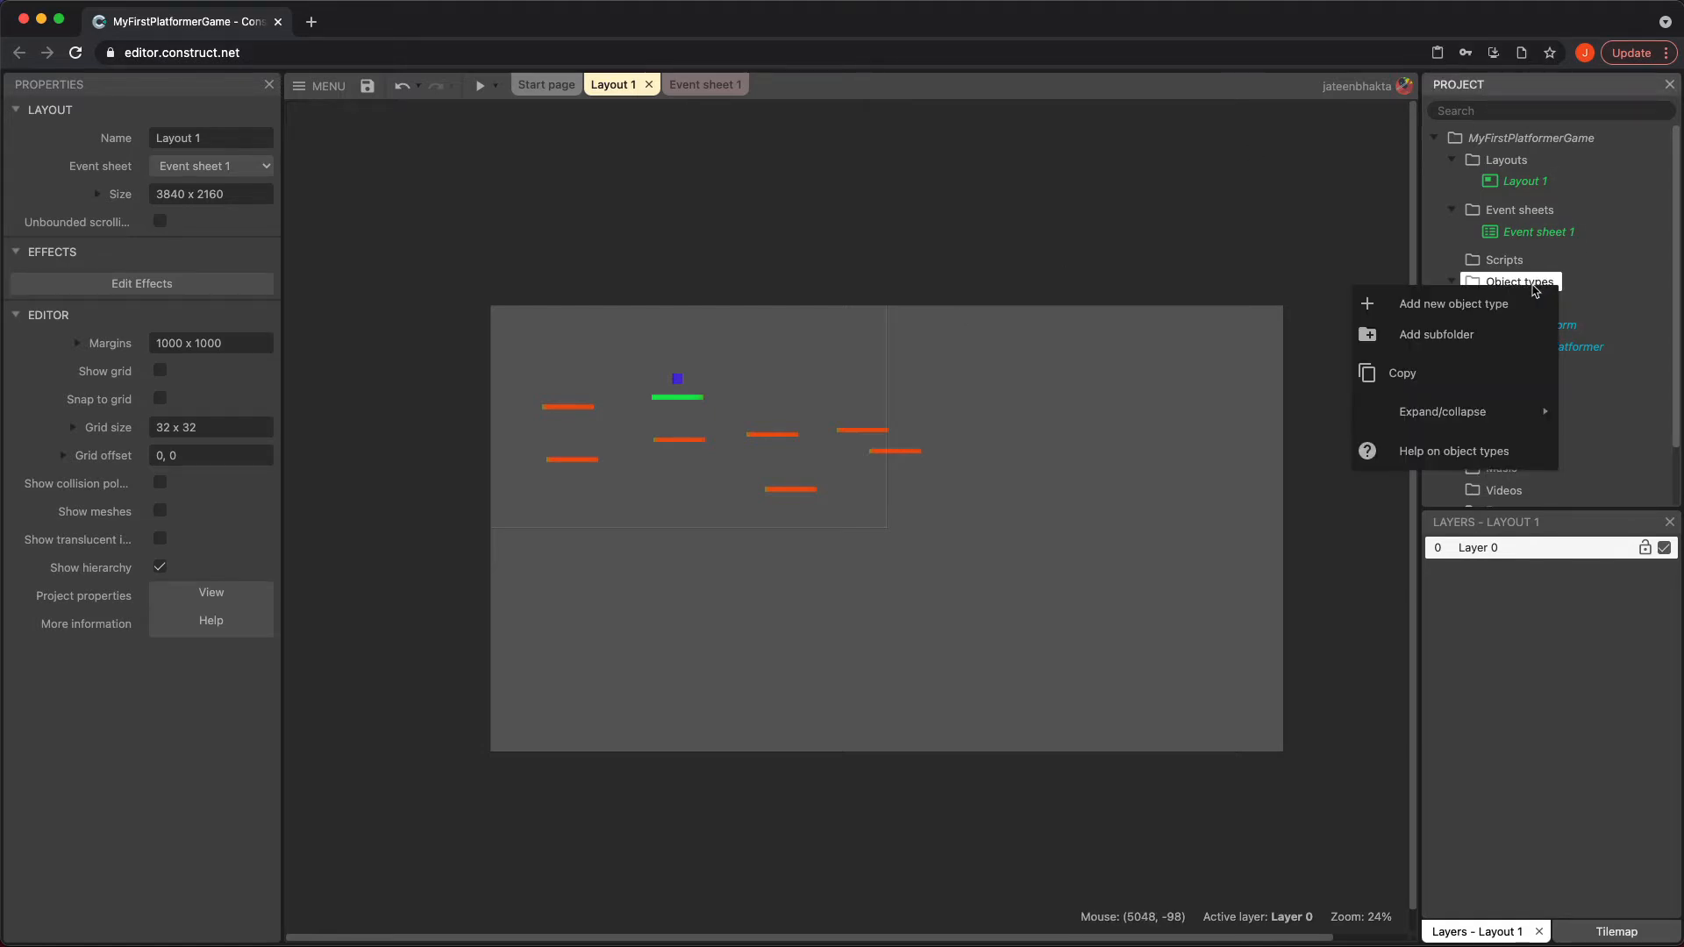
pyautogui.click(1484, 336)
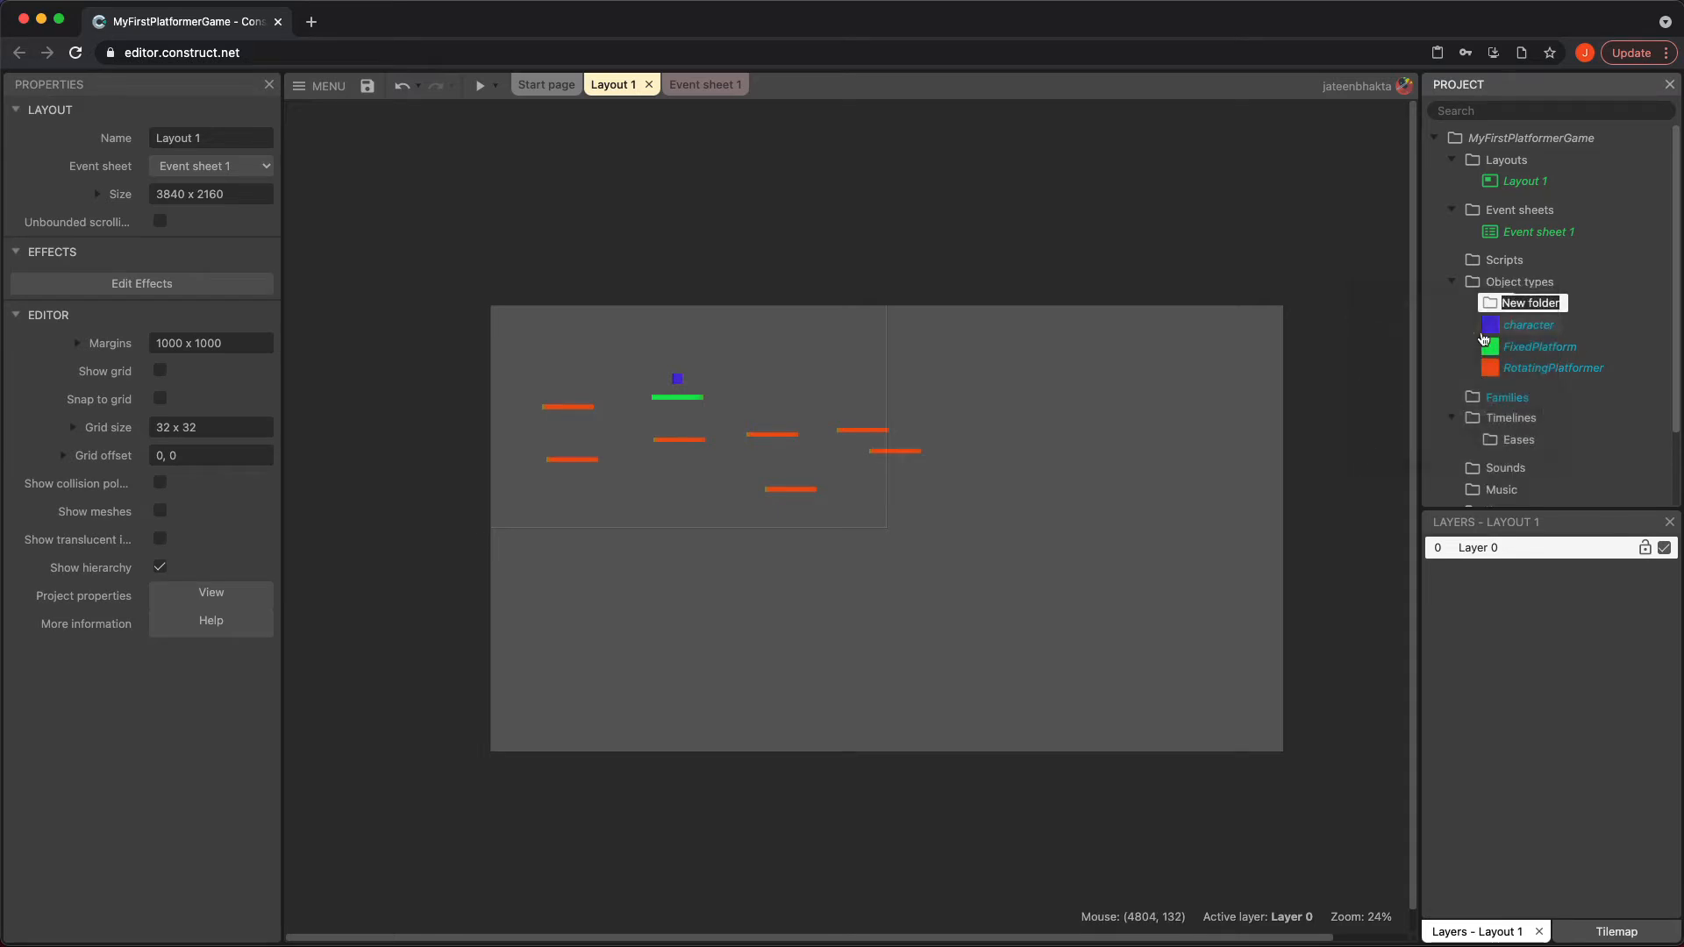
pyautogui.write('Platforms')
# Move the FixedPlatform and RotatingPlatformer object types into the Platforms folder
pyautogui.moveTo(1539, 346); pyautogui.dragTo(1527, 307)
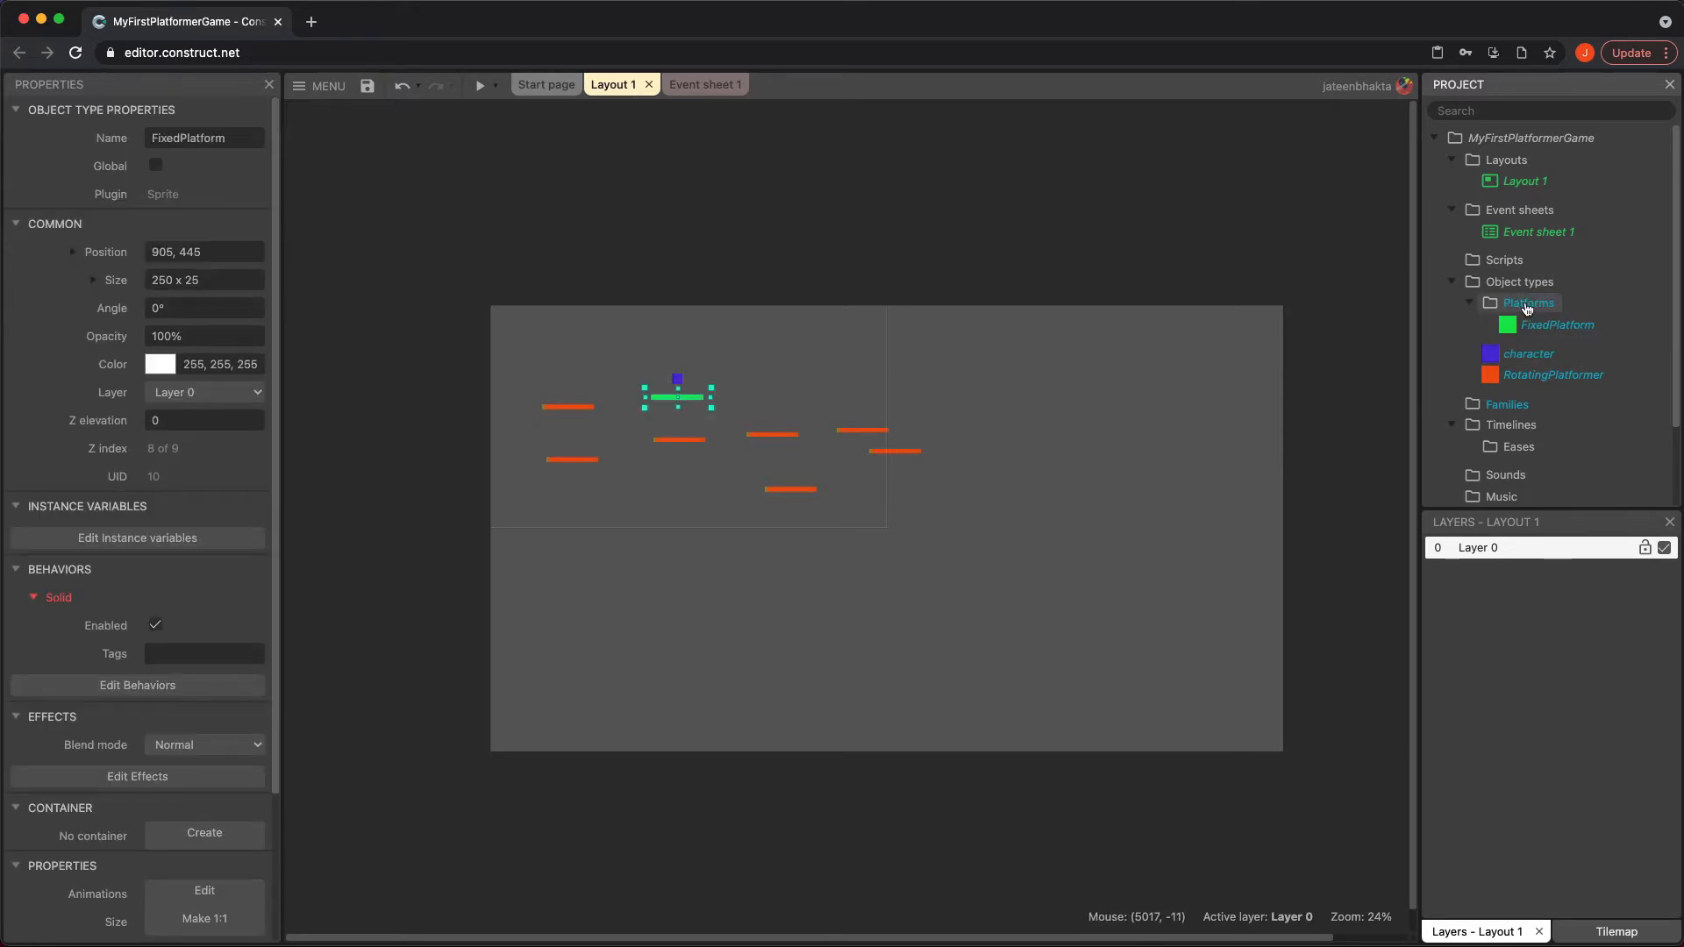
pyautogui.moveTo(1535, 376); pyautogui.dragTo(1535, 309)
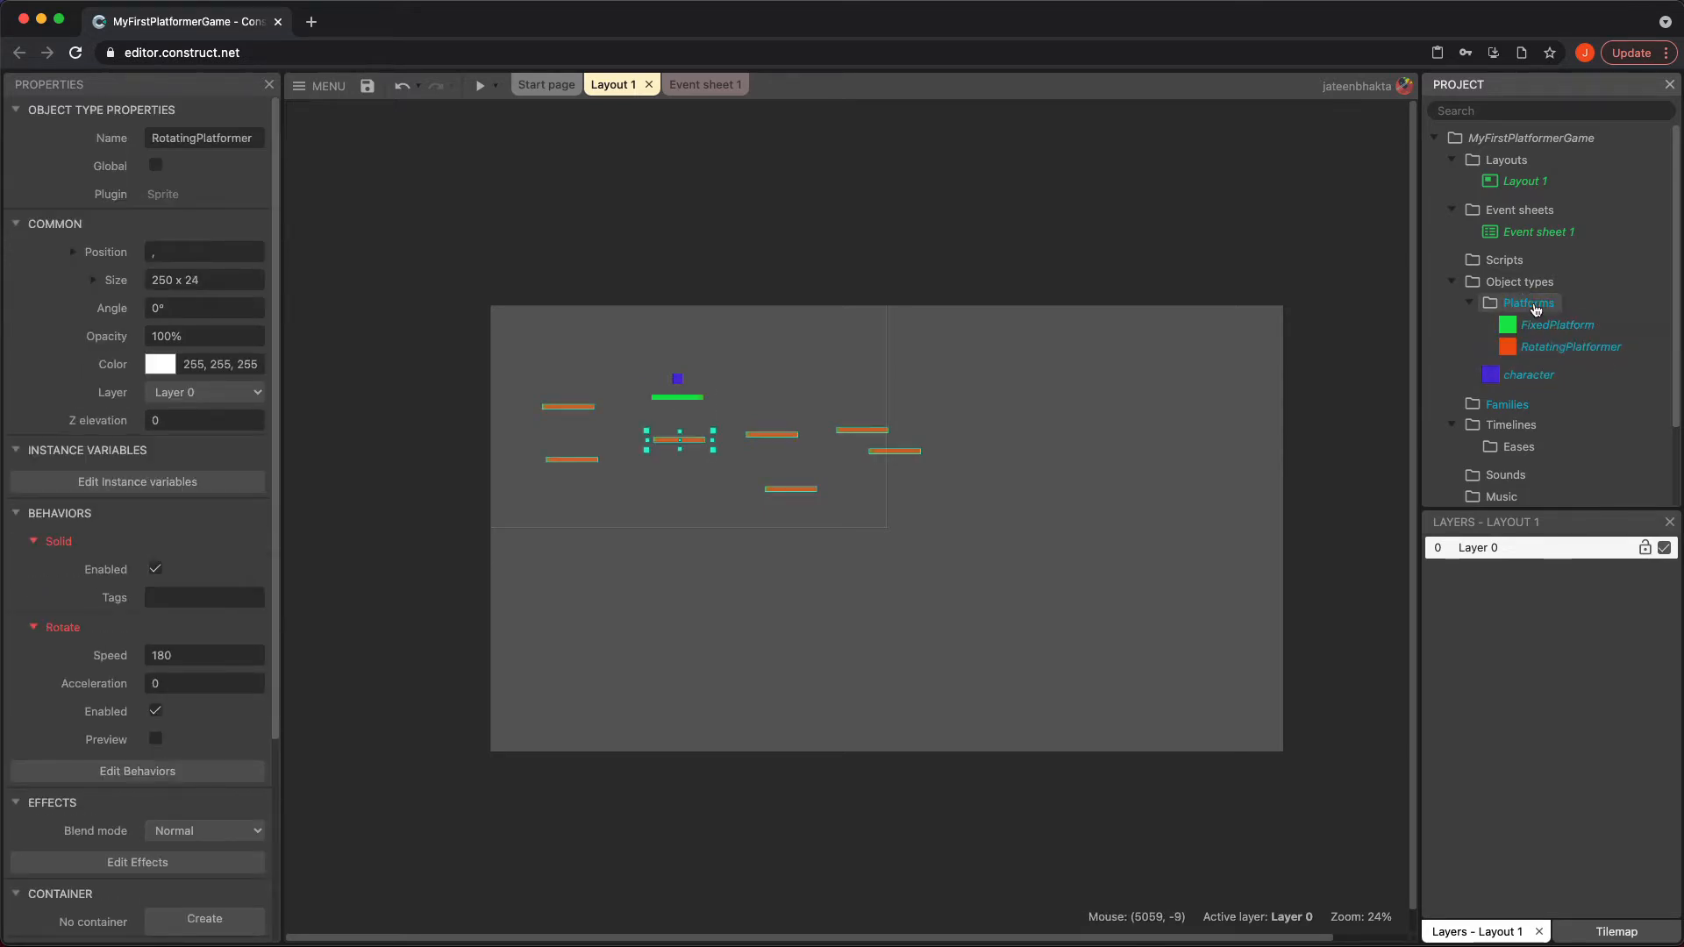
pyautogui.click(1470, 304)
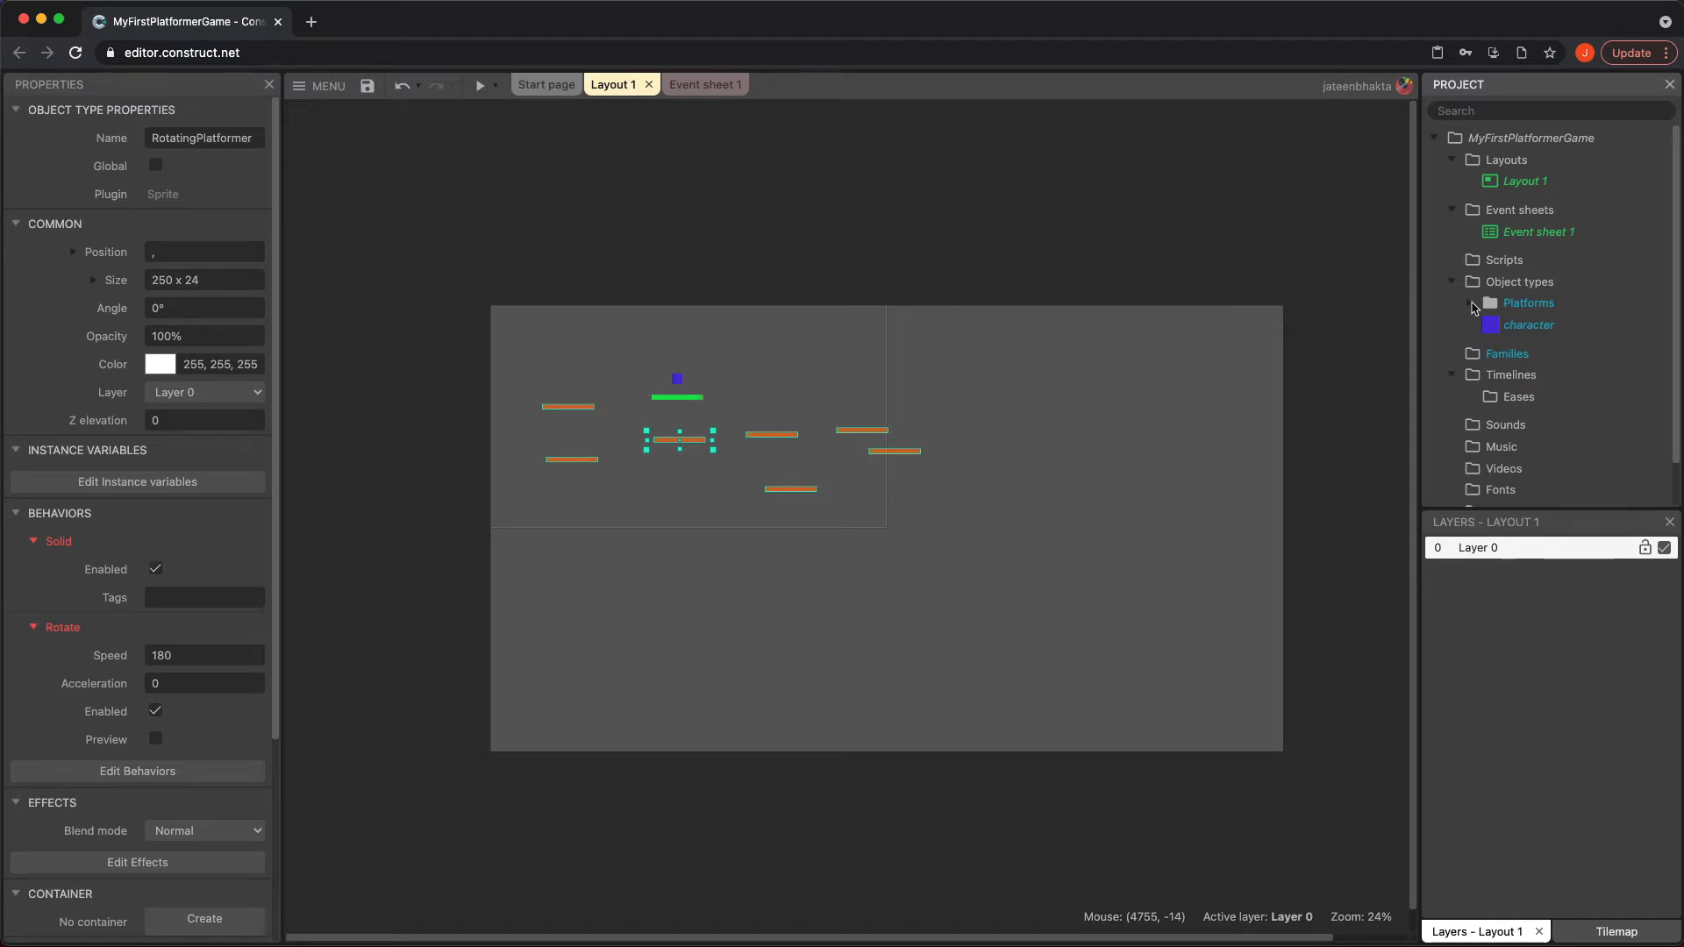
pyautogui.click(1471, 304)
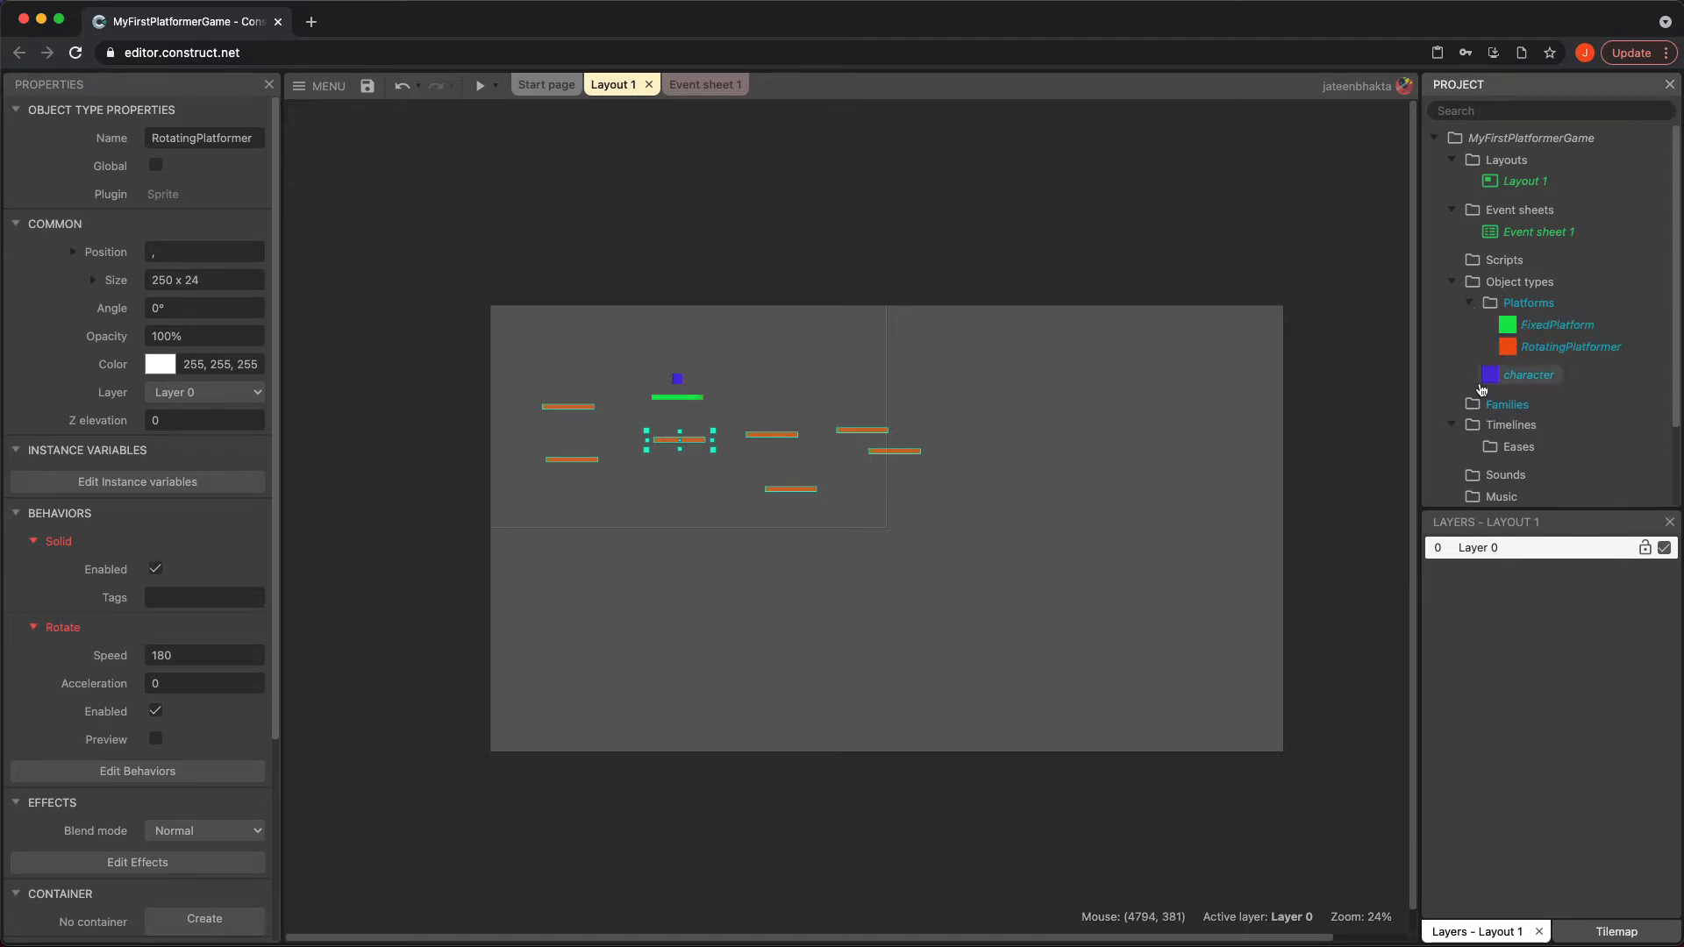
# Create a new Sprite object type named MovingPlatform and place it in the layout, up and to the right of the character
pyautogui.click(1002, 489)
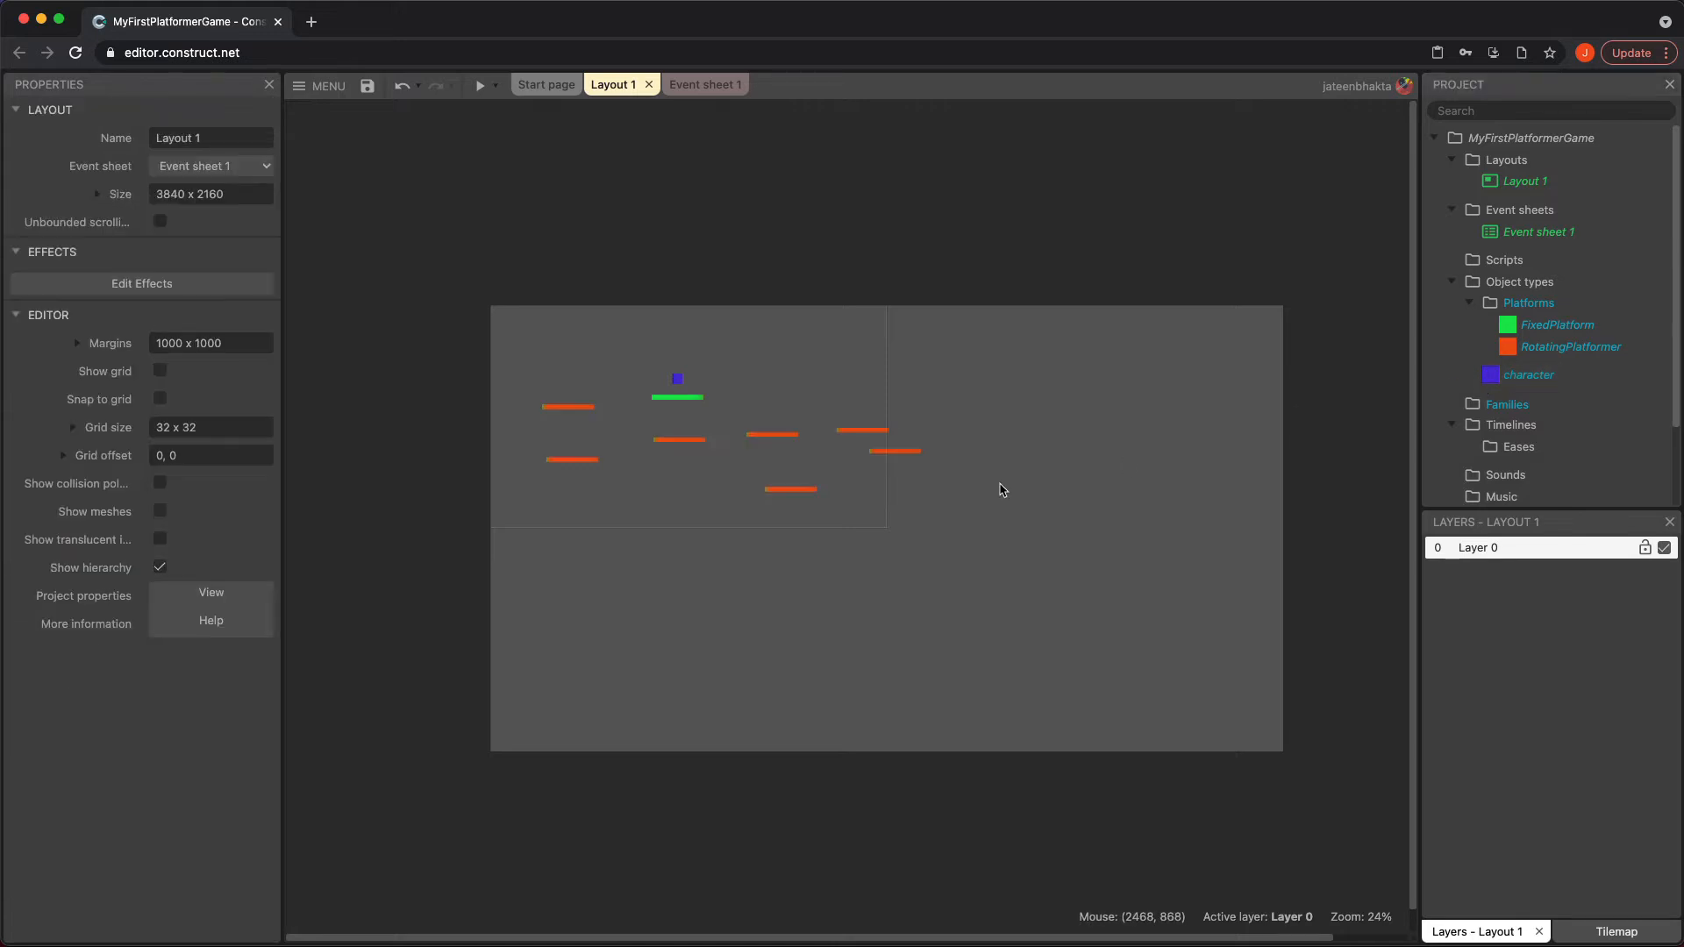
pyautogui.doubleClick(1002, 490)
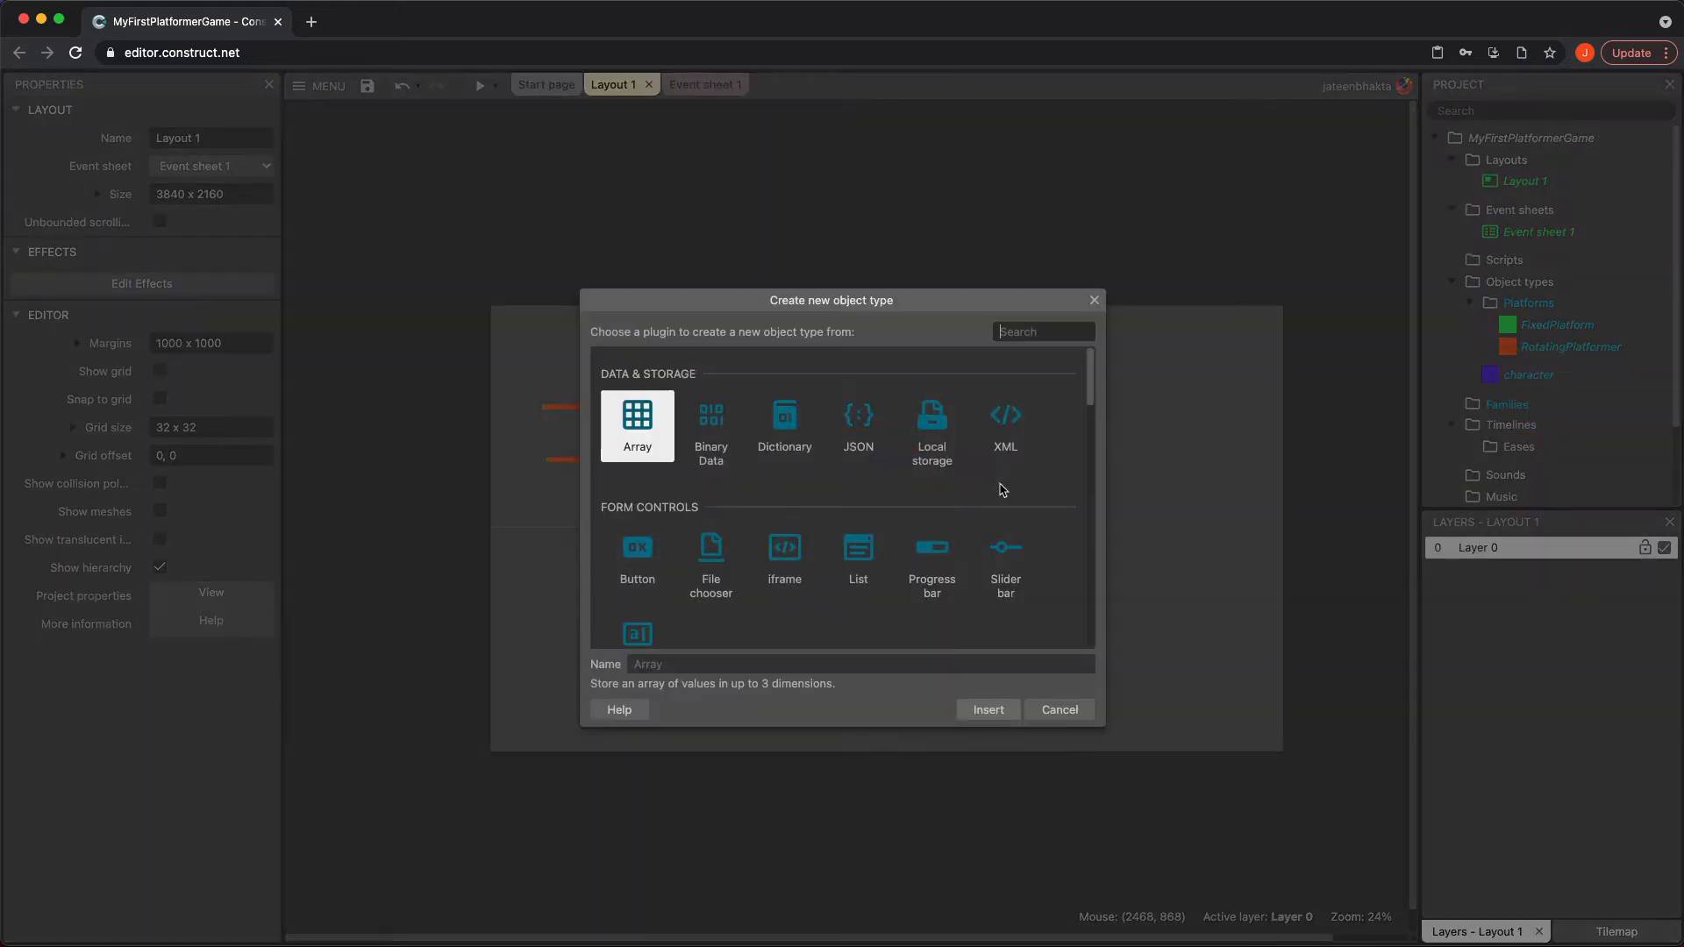
pyautogui.scroll(-3, 921, 526)
pyautogui.click(935, 614)
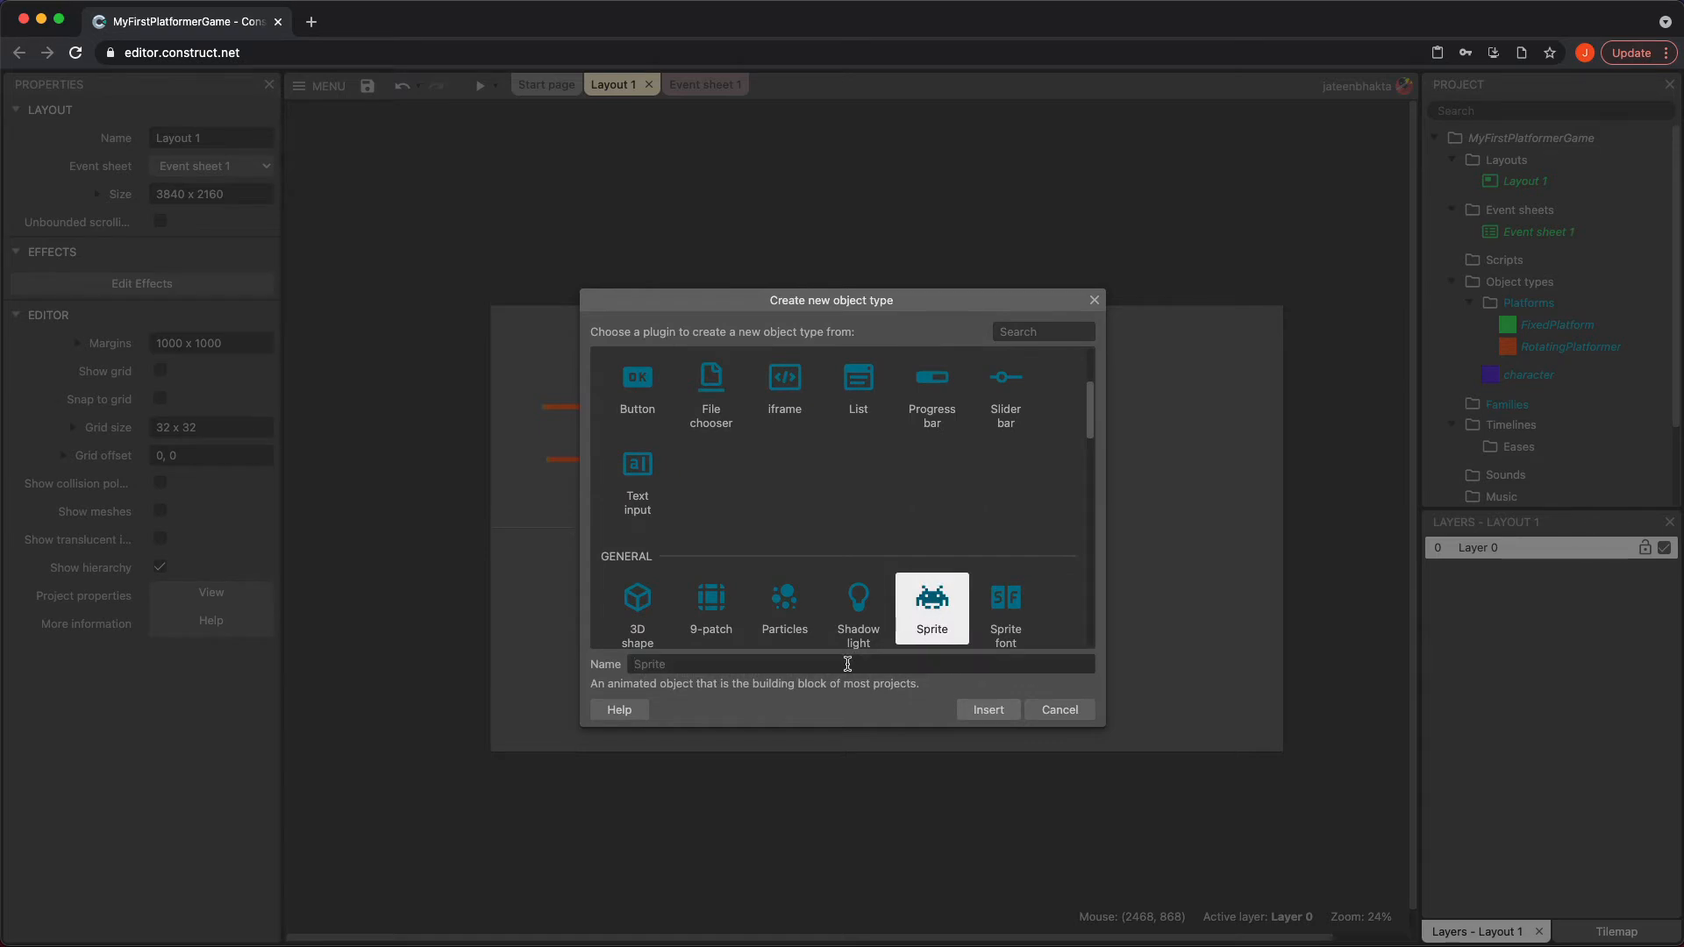
pyautogui.write('movingPlatform')
pyautogui.click(988, 710)
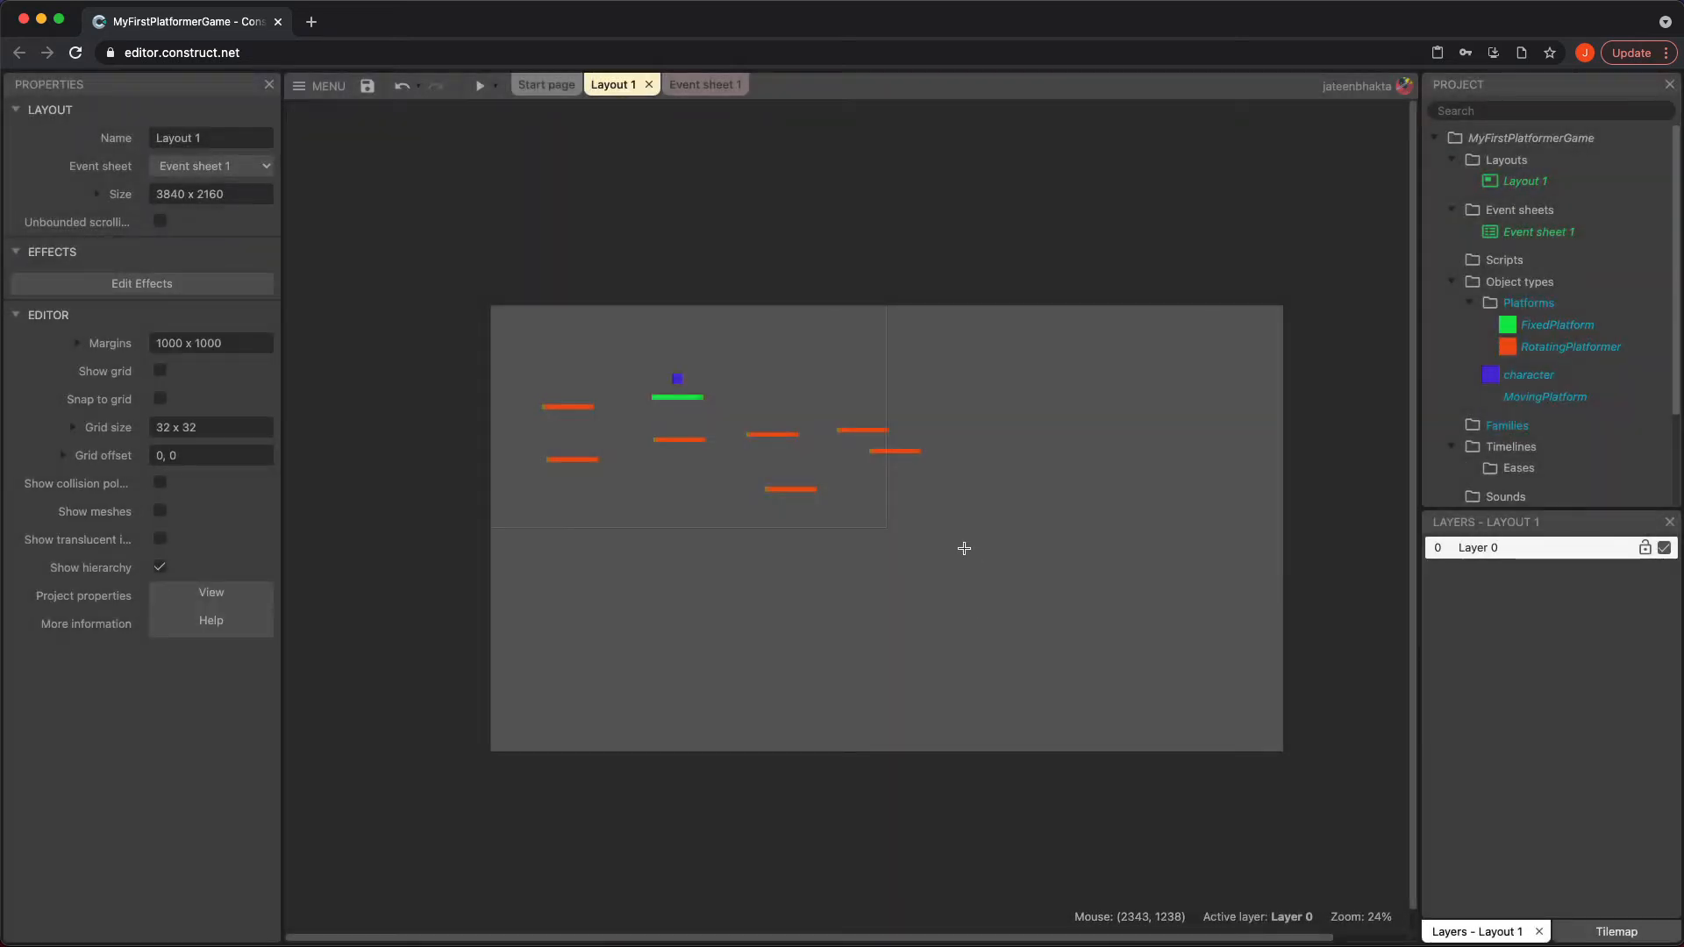
pyautogui.click(808, 357)
# Fill the MovingPlatform sprite with blue (RGB 41, 10, 244) and flatten it to a platform of about 250 x 23
pyautogui.click(187, 164)
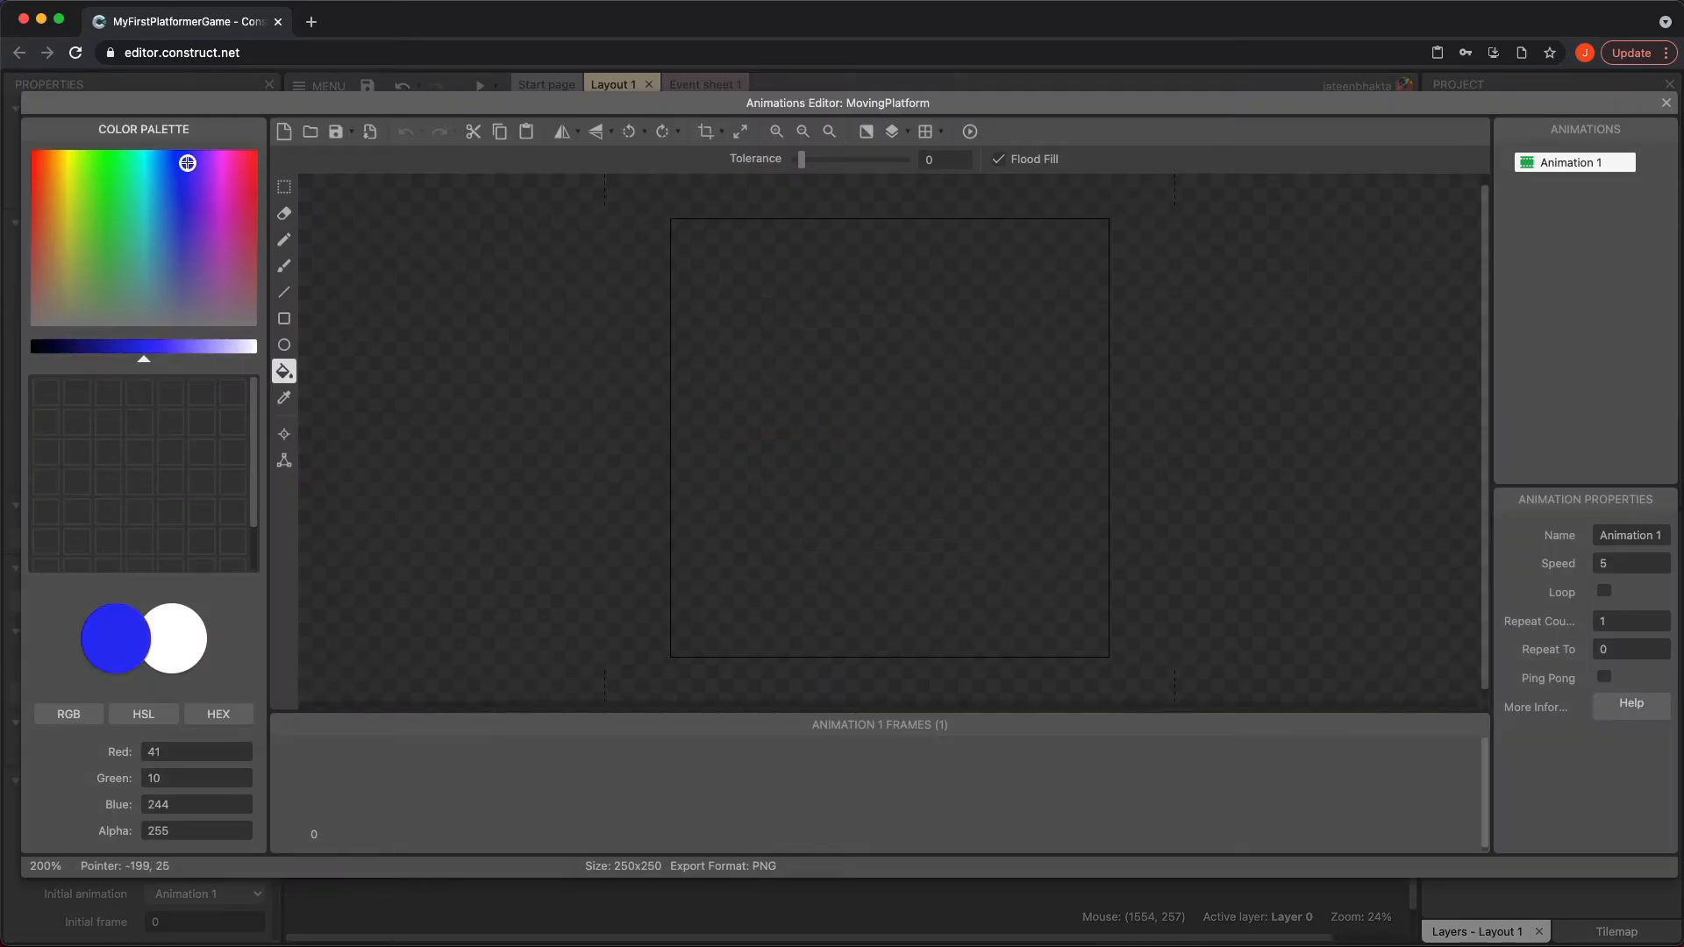
pyautogui.click(829, 452)
pyautogui.click(1666, 103)
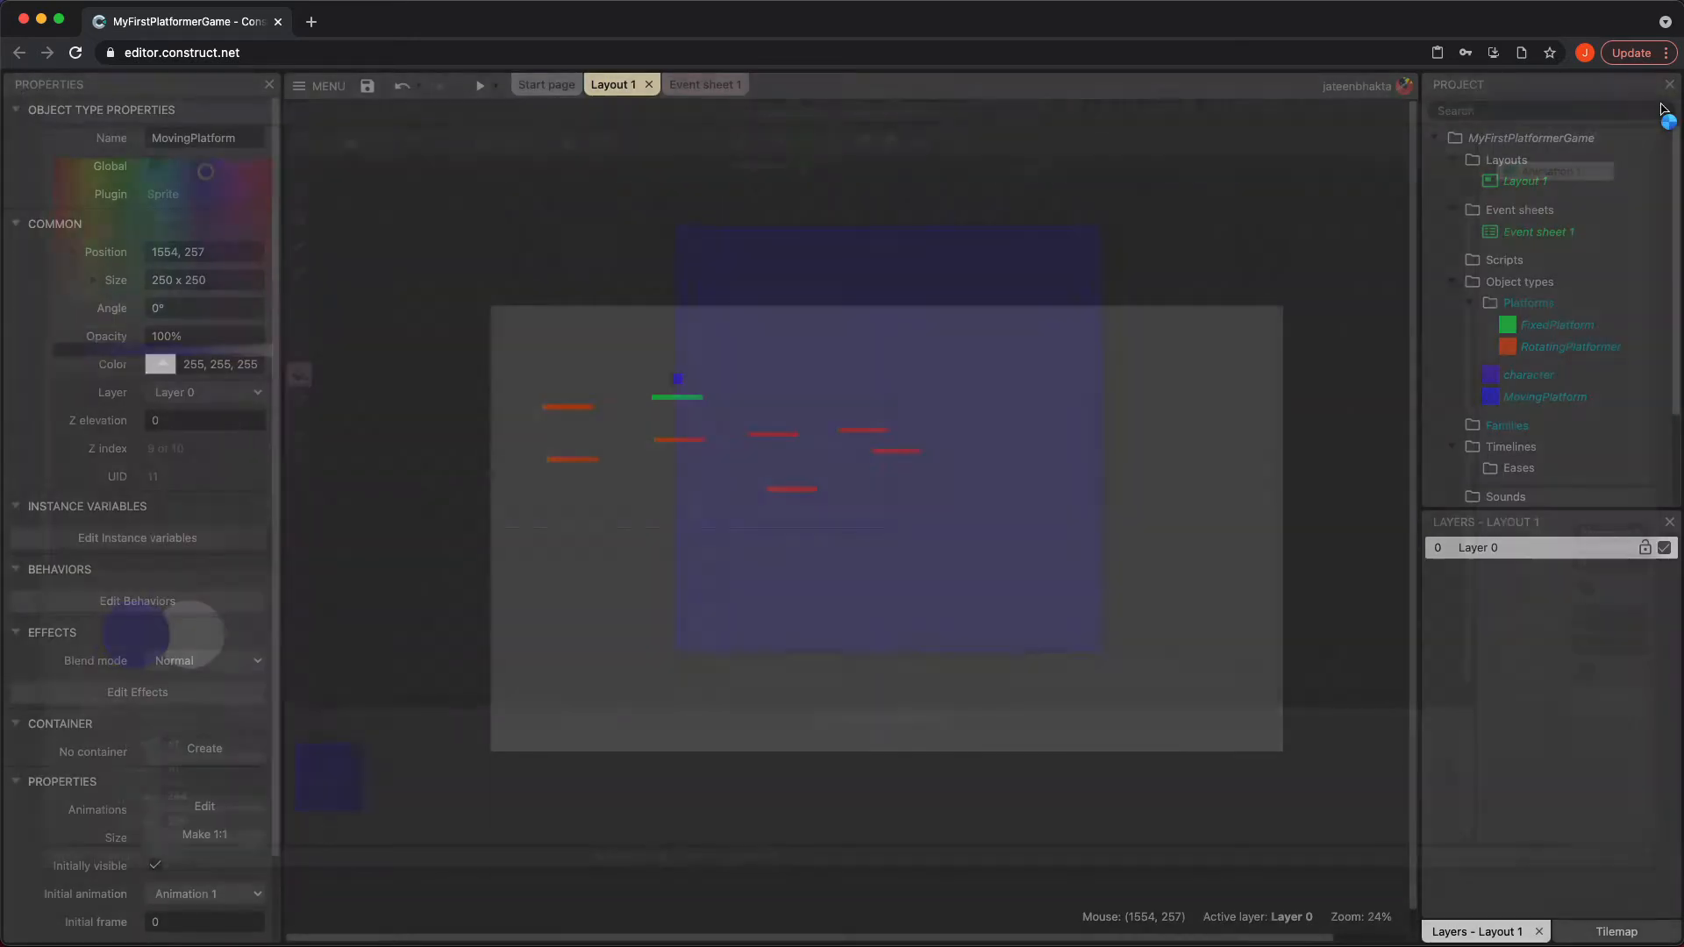
pyautogui.moveTo(812, 326); pyautogui.dragTo(813, 372)
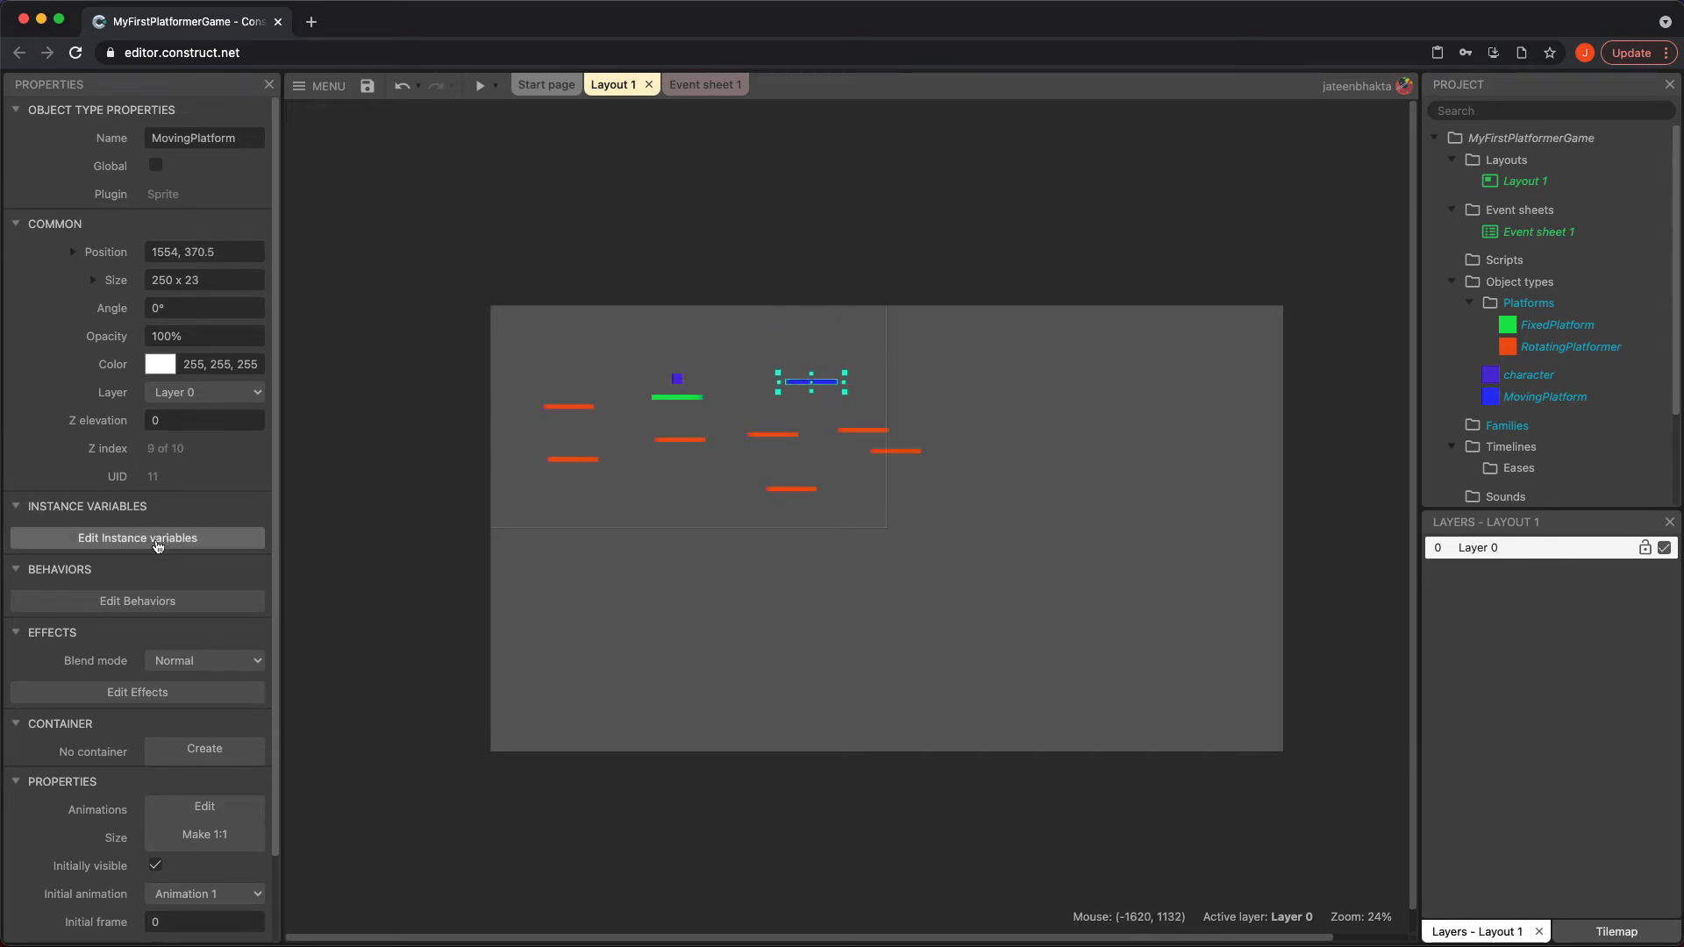
# Add the Sine behavior to the MovingPlatform object and review its Movement options, keeping Horizontal
pyautogui.click(137, 600)
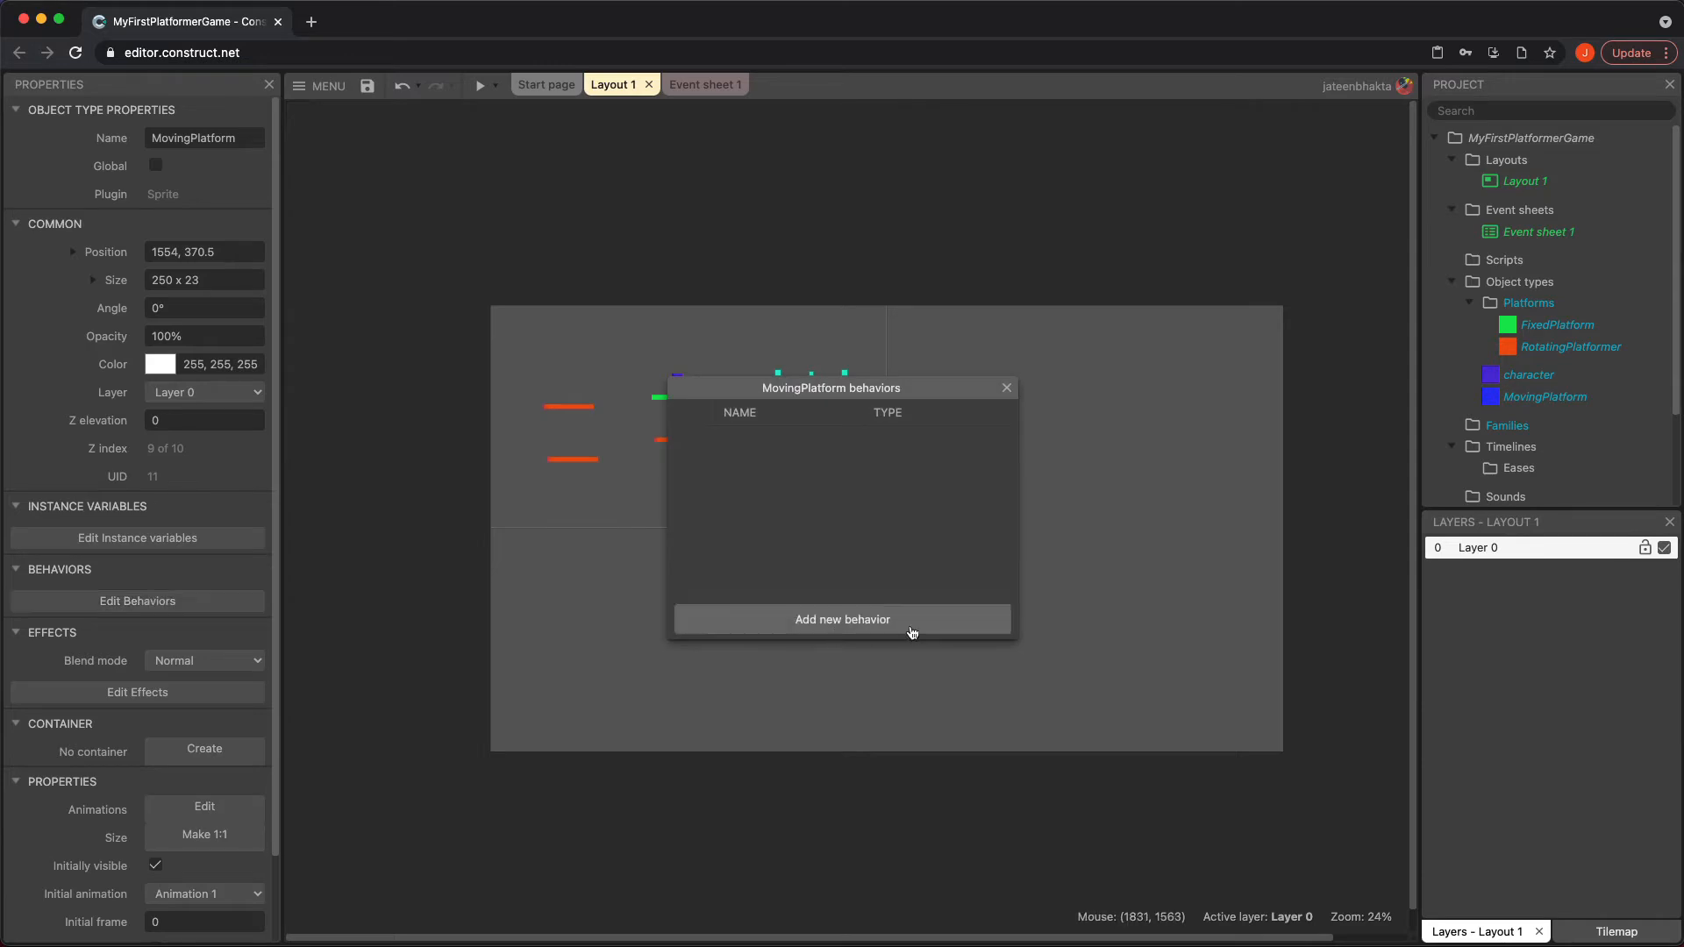
pyautogui.click(958, 630)
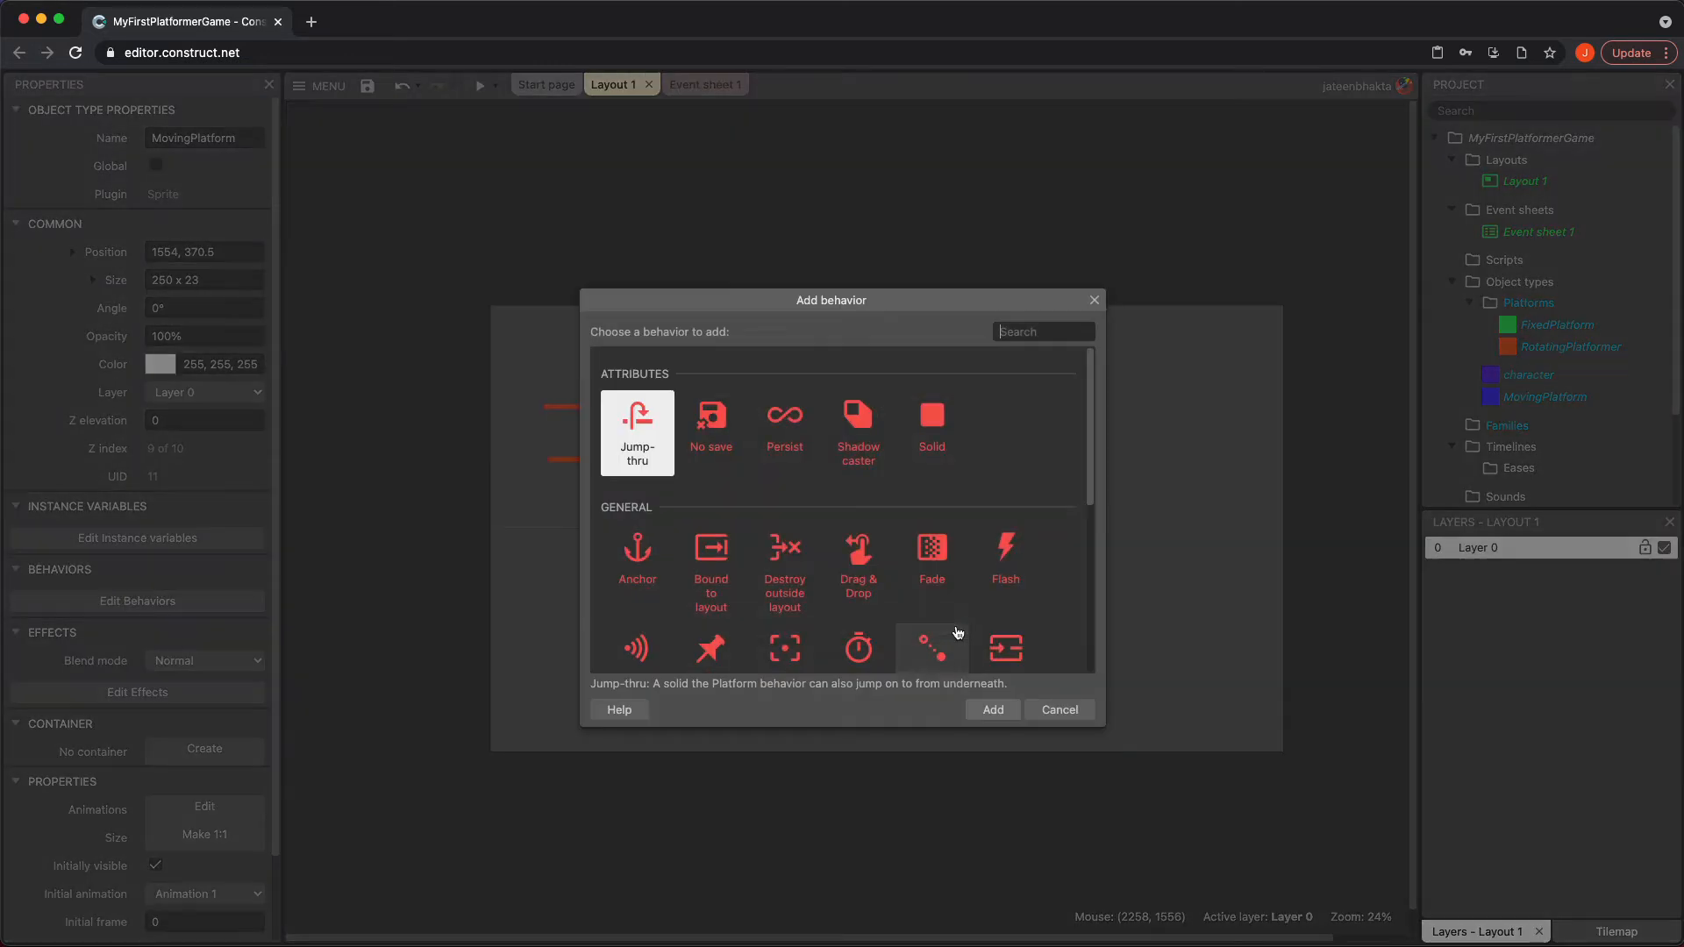
pyautogui.scroll(-5, 884, 498)
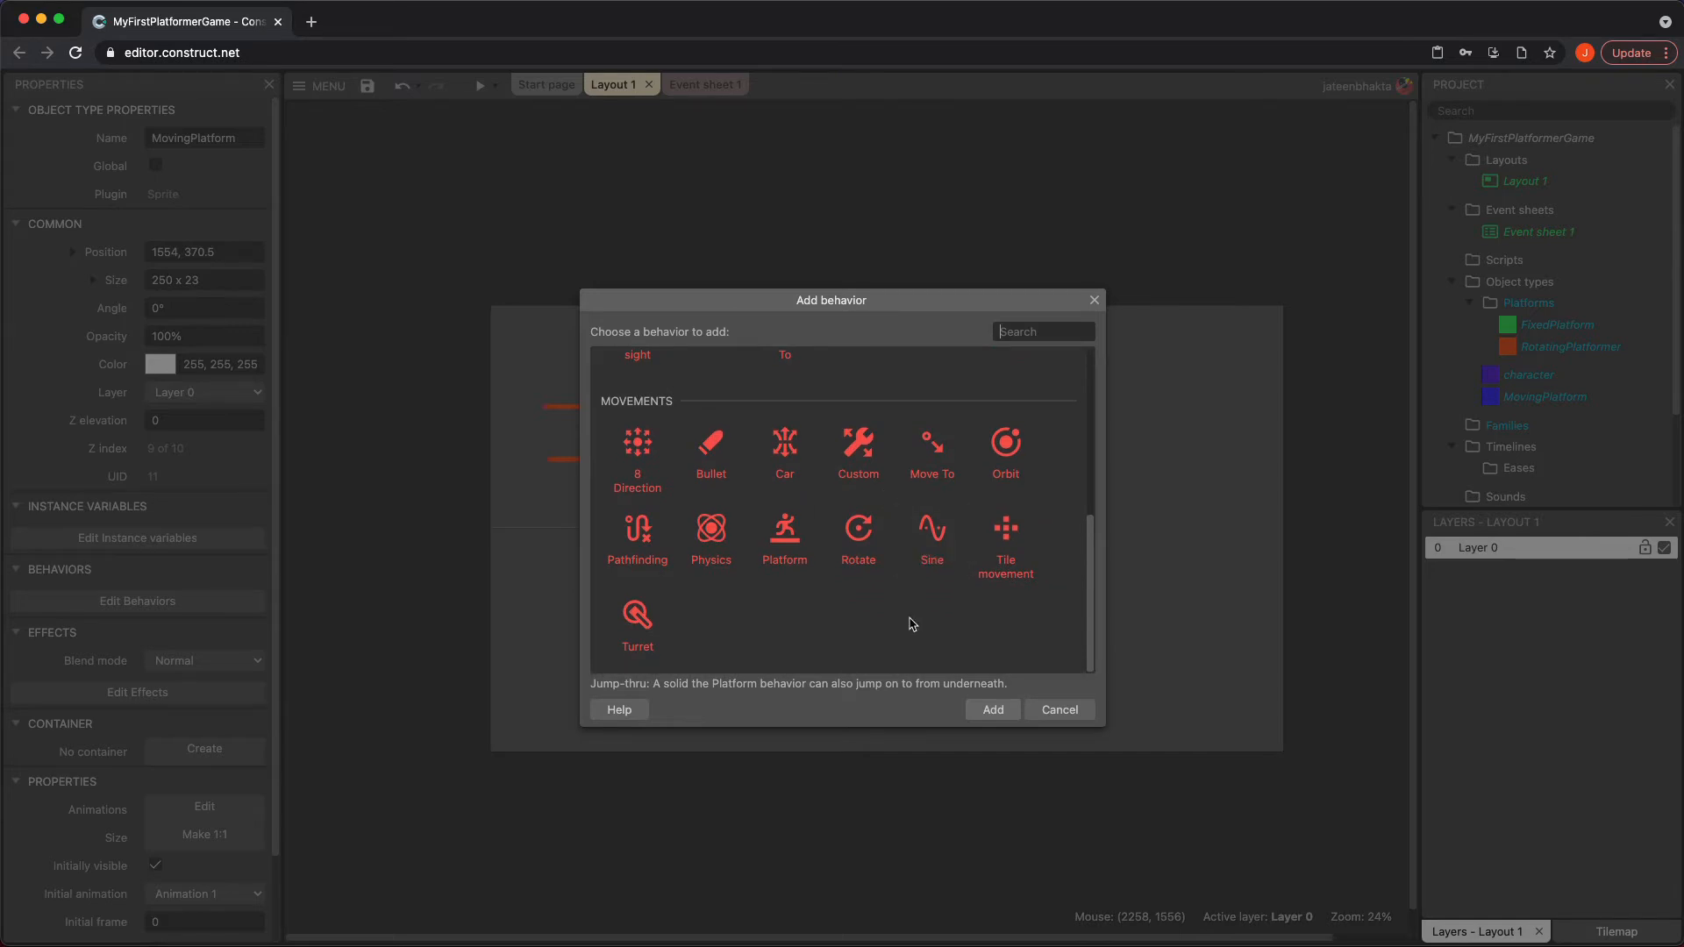
pyautogui.click(932, 542)
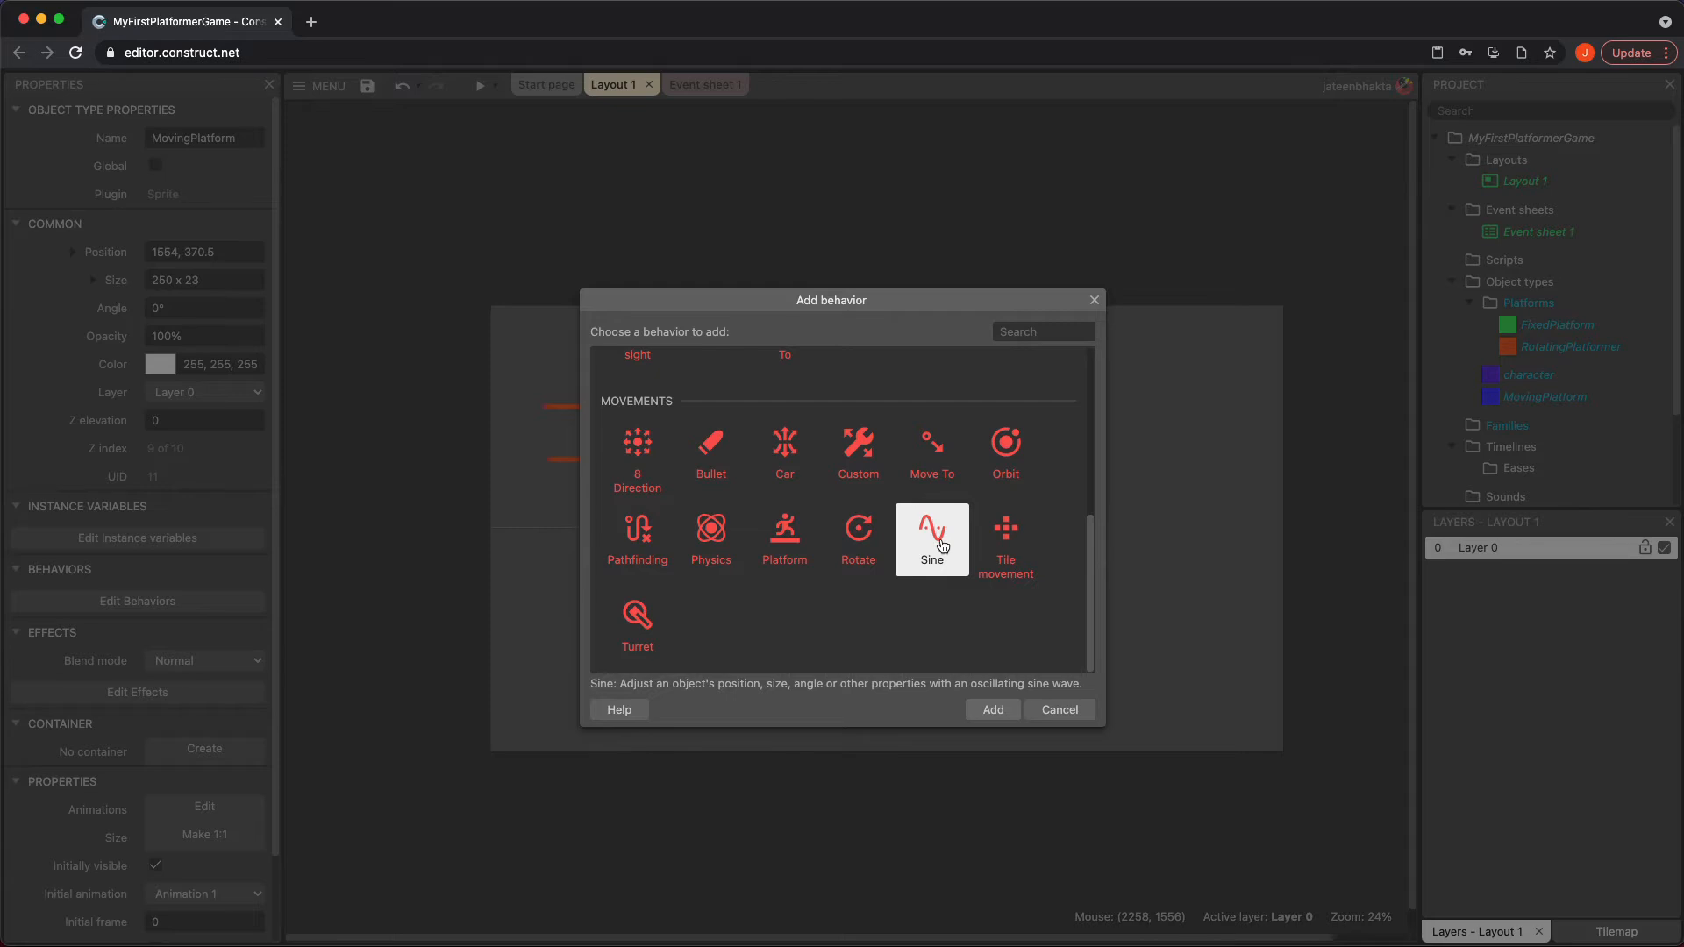
pyautogui.click(986, 707)
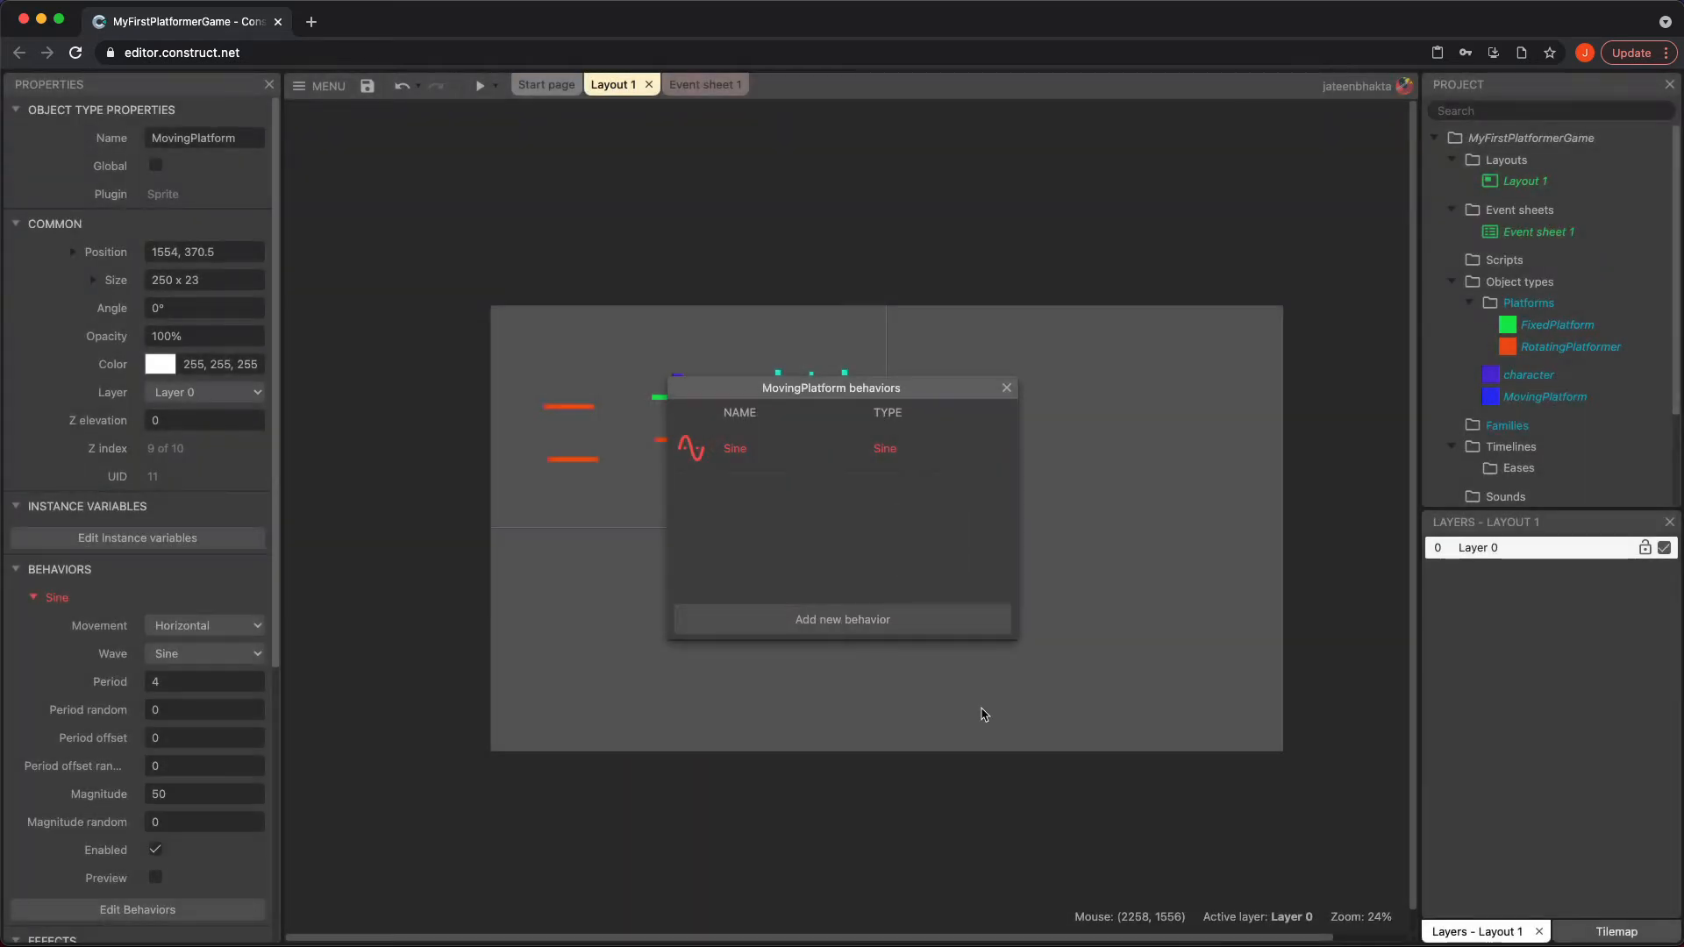
pyautogui.click(1007, 389)
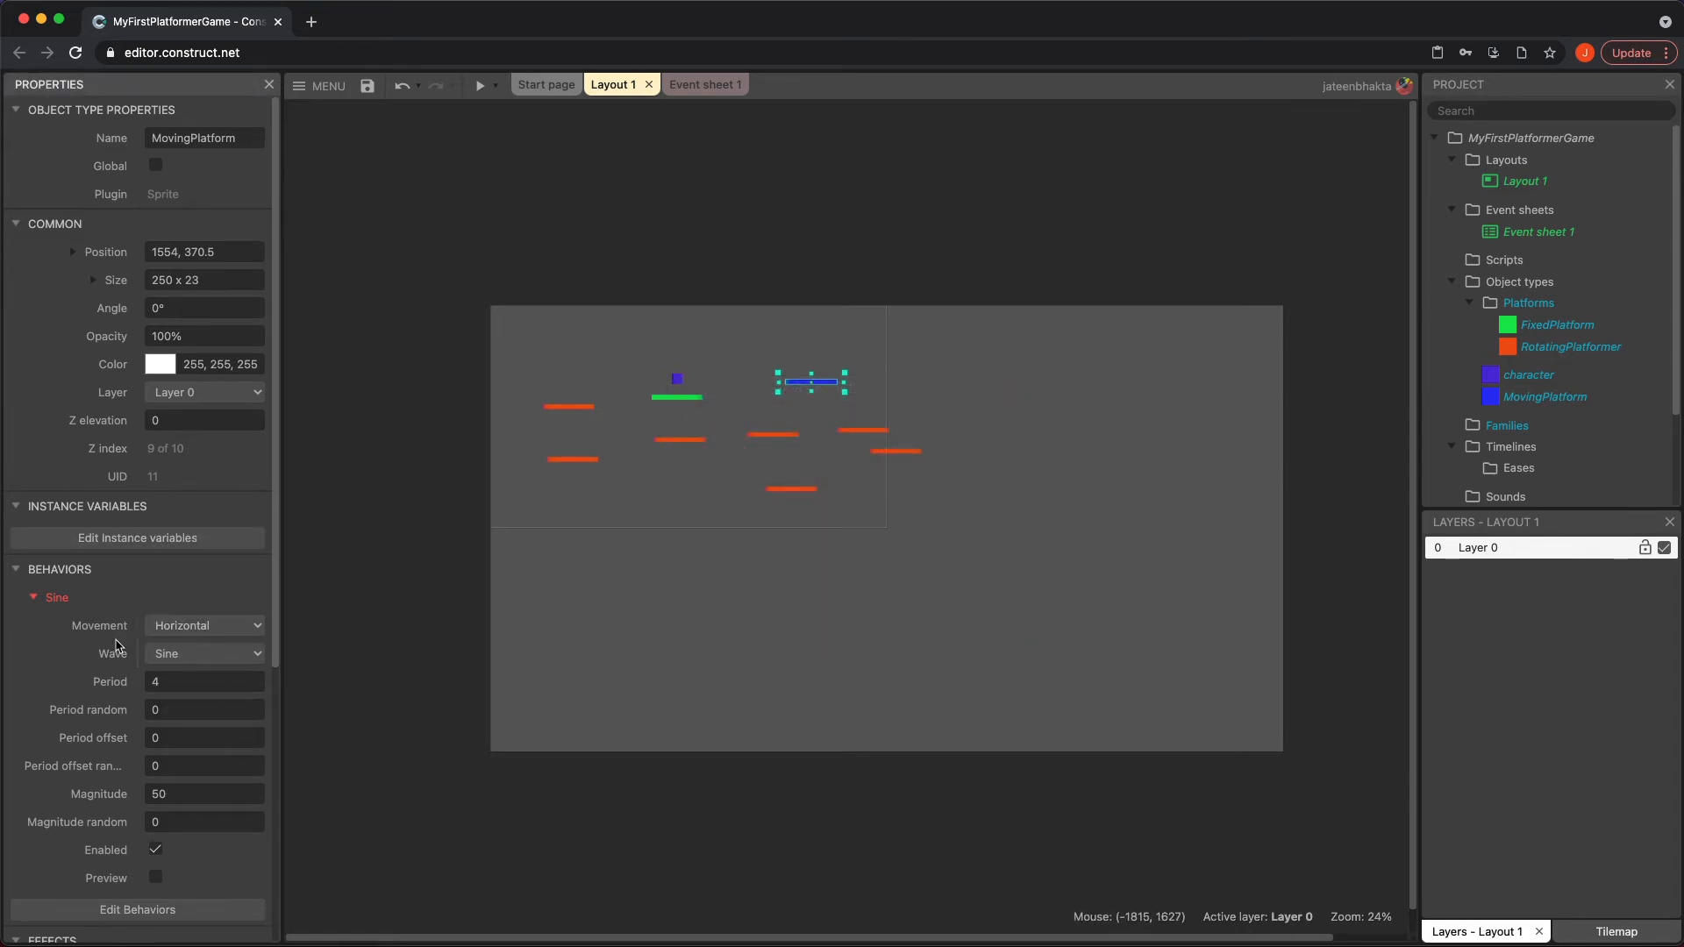
pyautogui.click(164, 628)
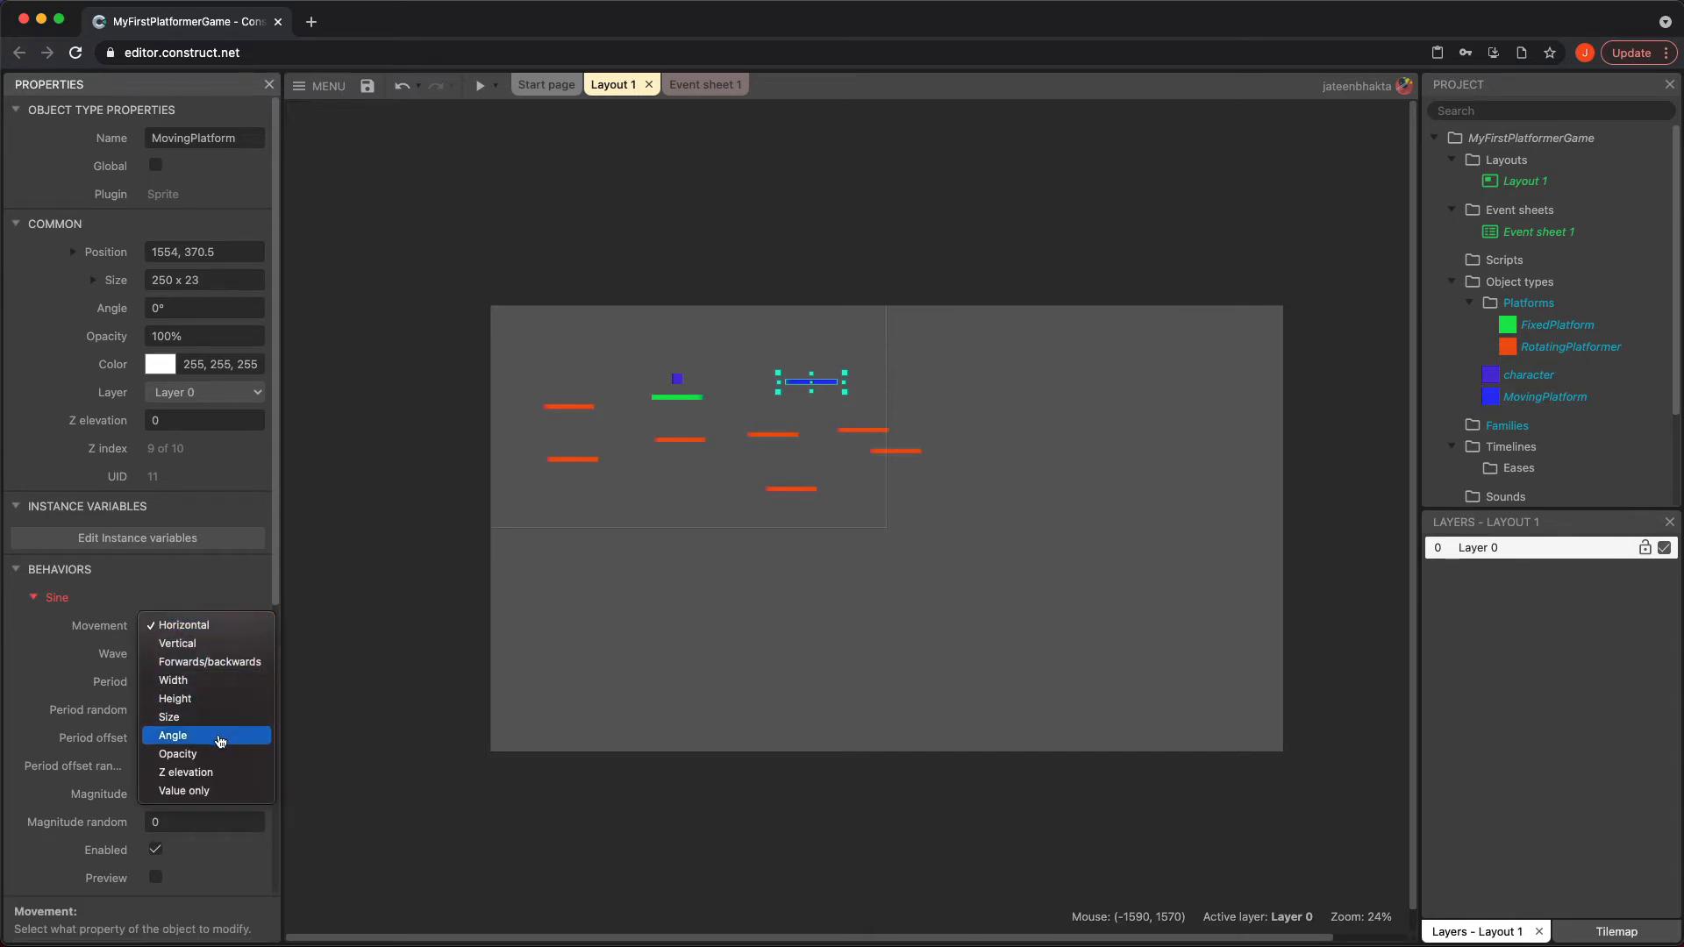
pyautogui.click(159, 578)
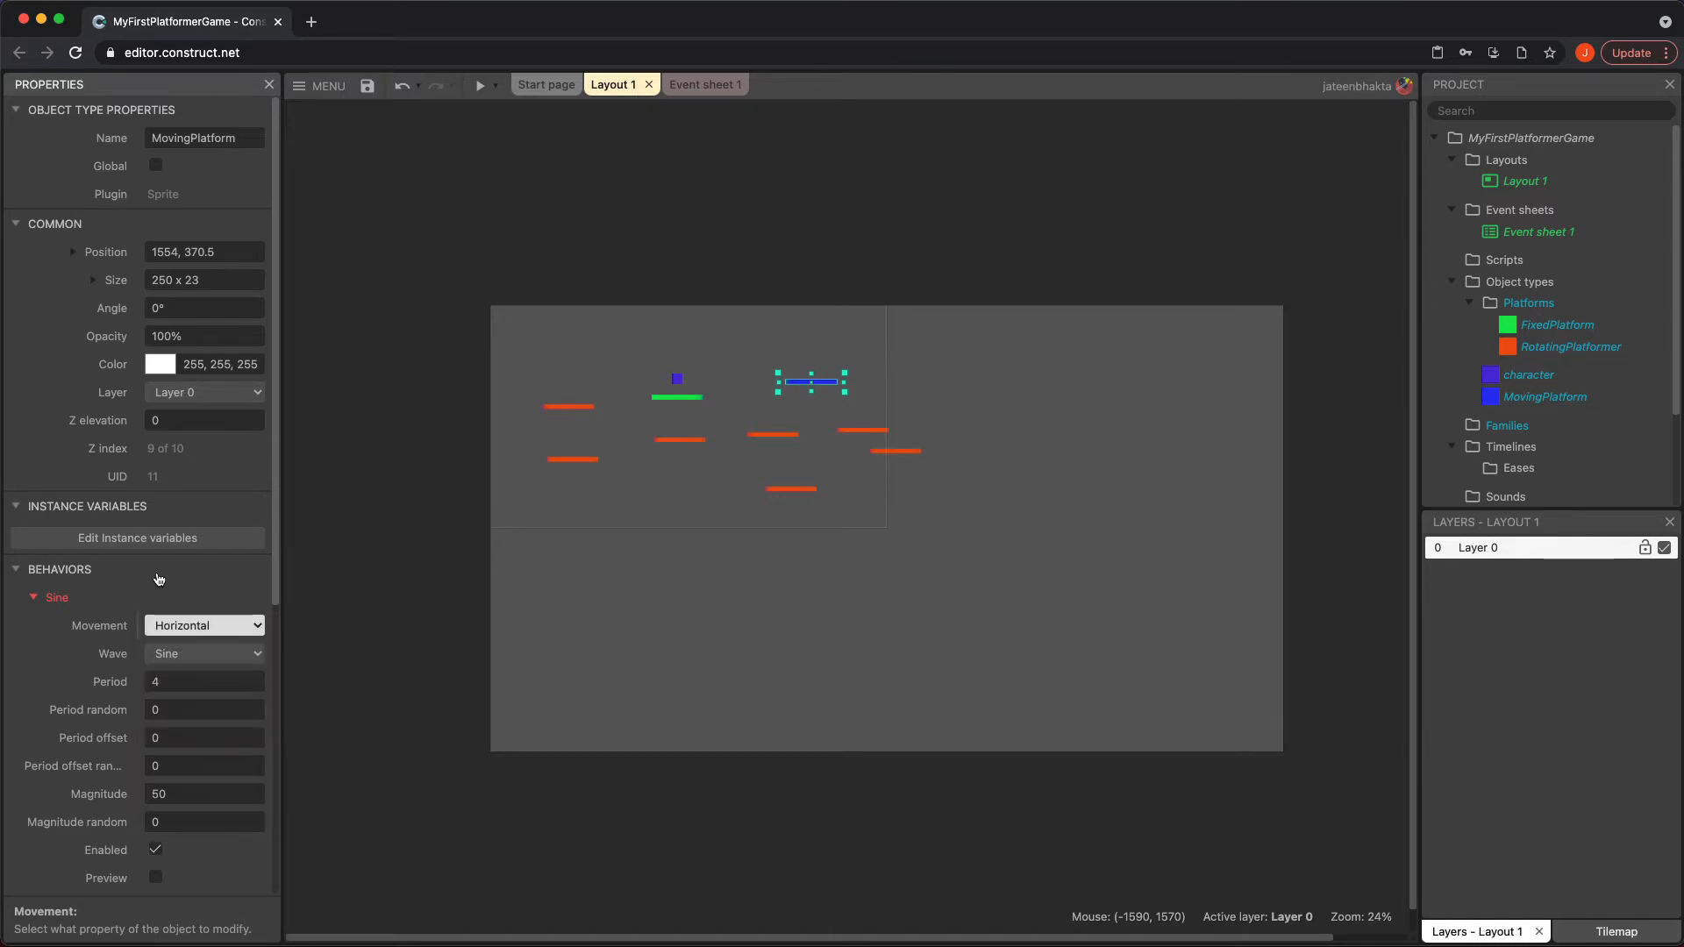
# Add the Solid behavior to the MovingPlatform object and preview the game
pyautogui.scroll(-2, 178, 837)
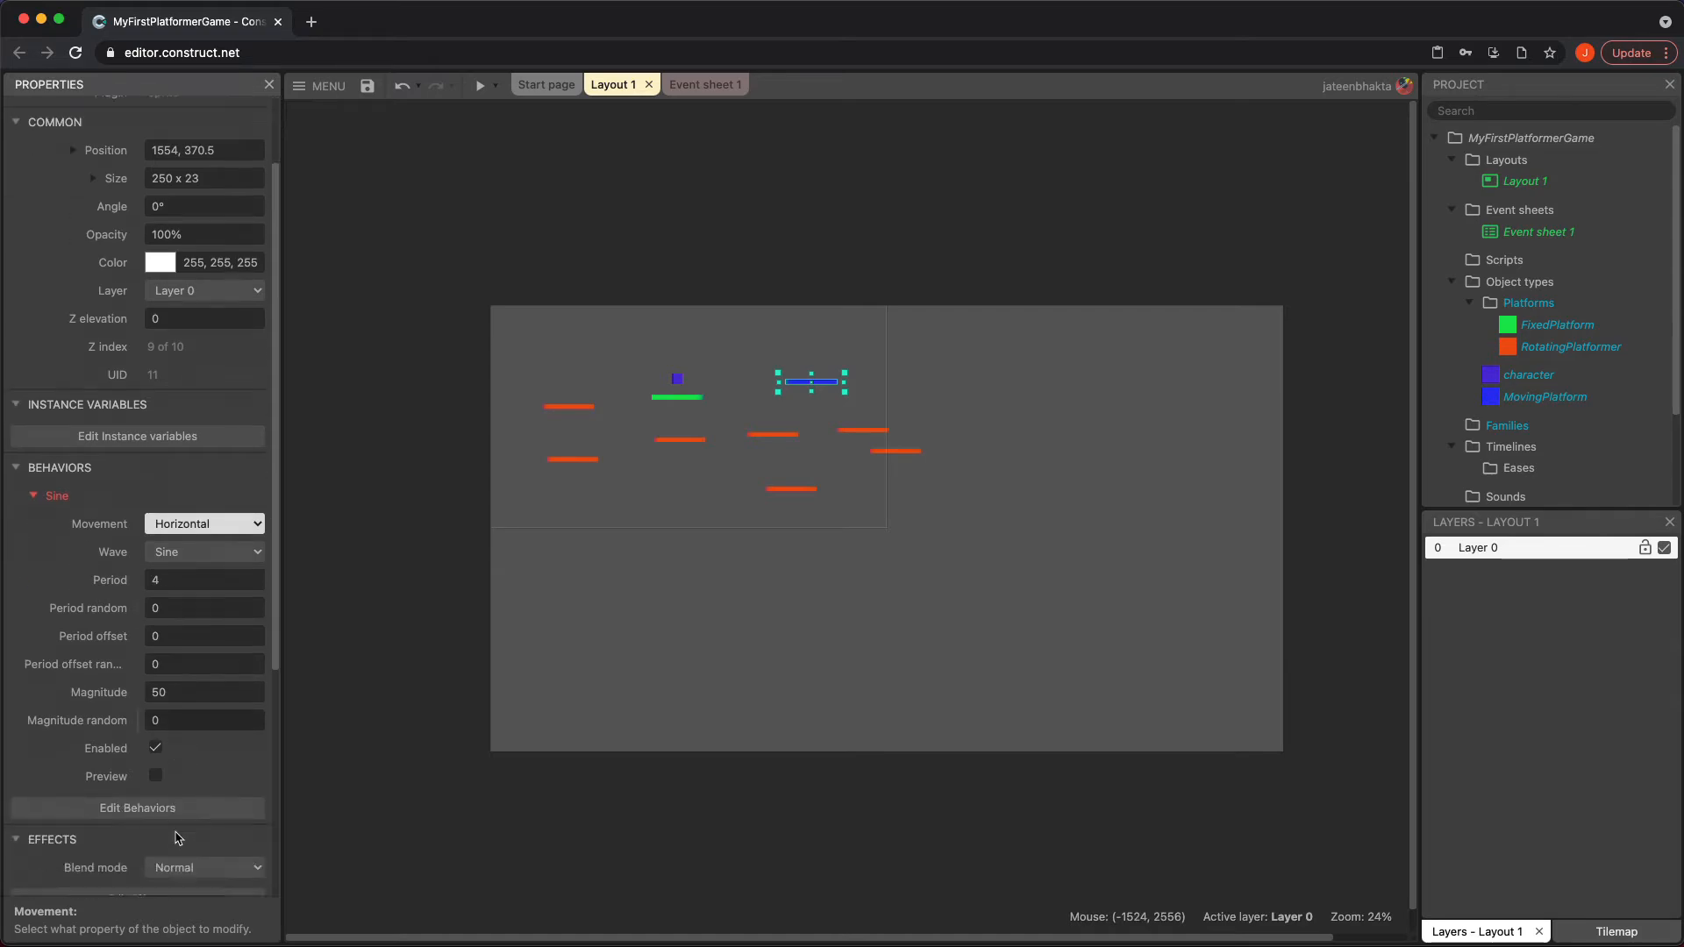
pyautogui.scroll(-1, 179, 837)
pyautogui.click(172, 774)
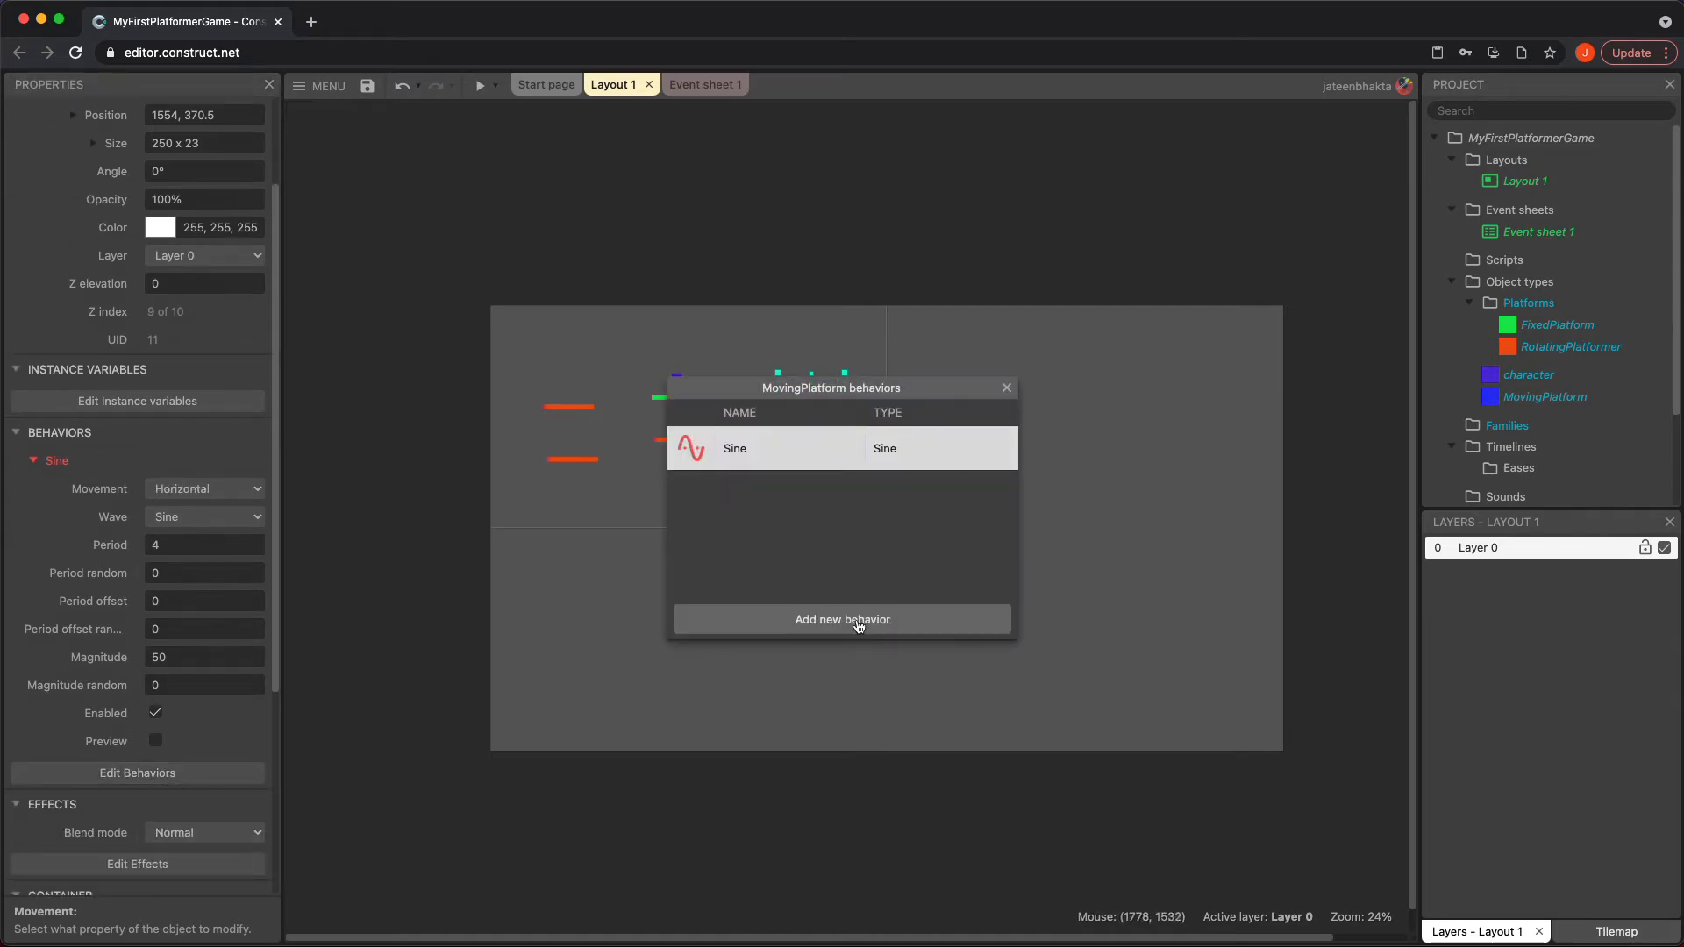
pyautogui.click(859, 623)
pyautogui.doubleClick(936, 425)
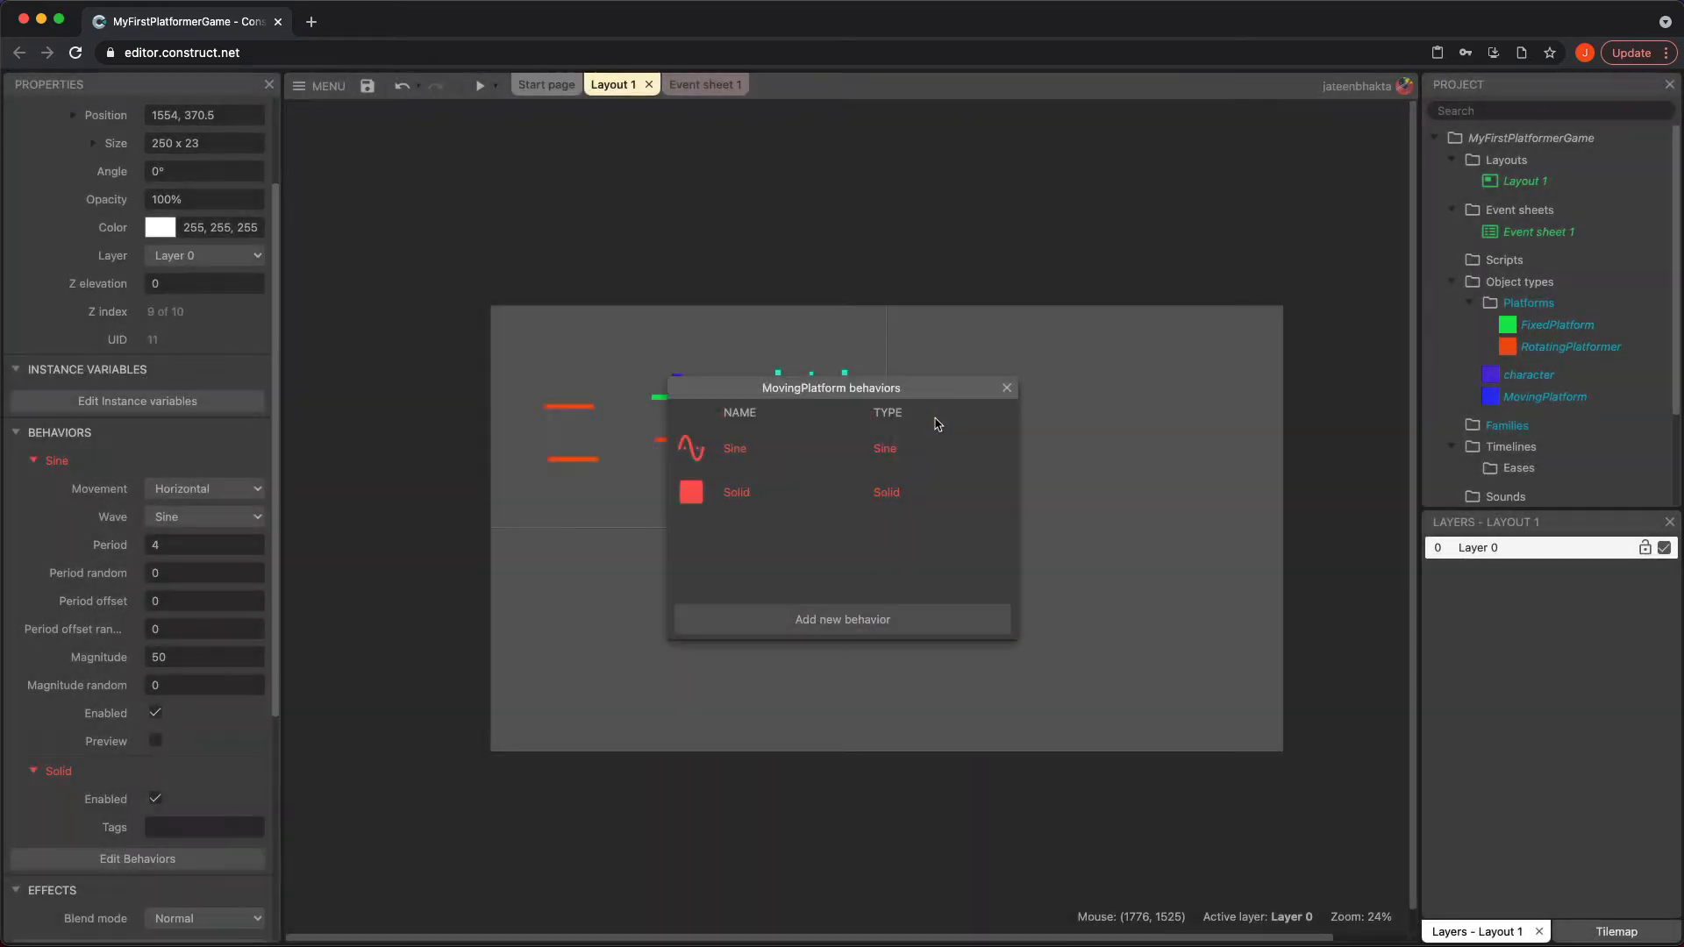
pyautogui.click(1006, 388)
pyautogui.click(480, 85)
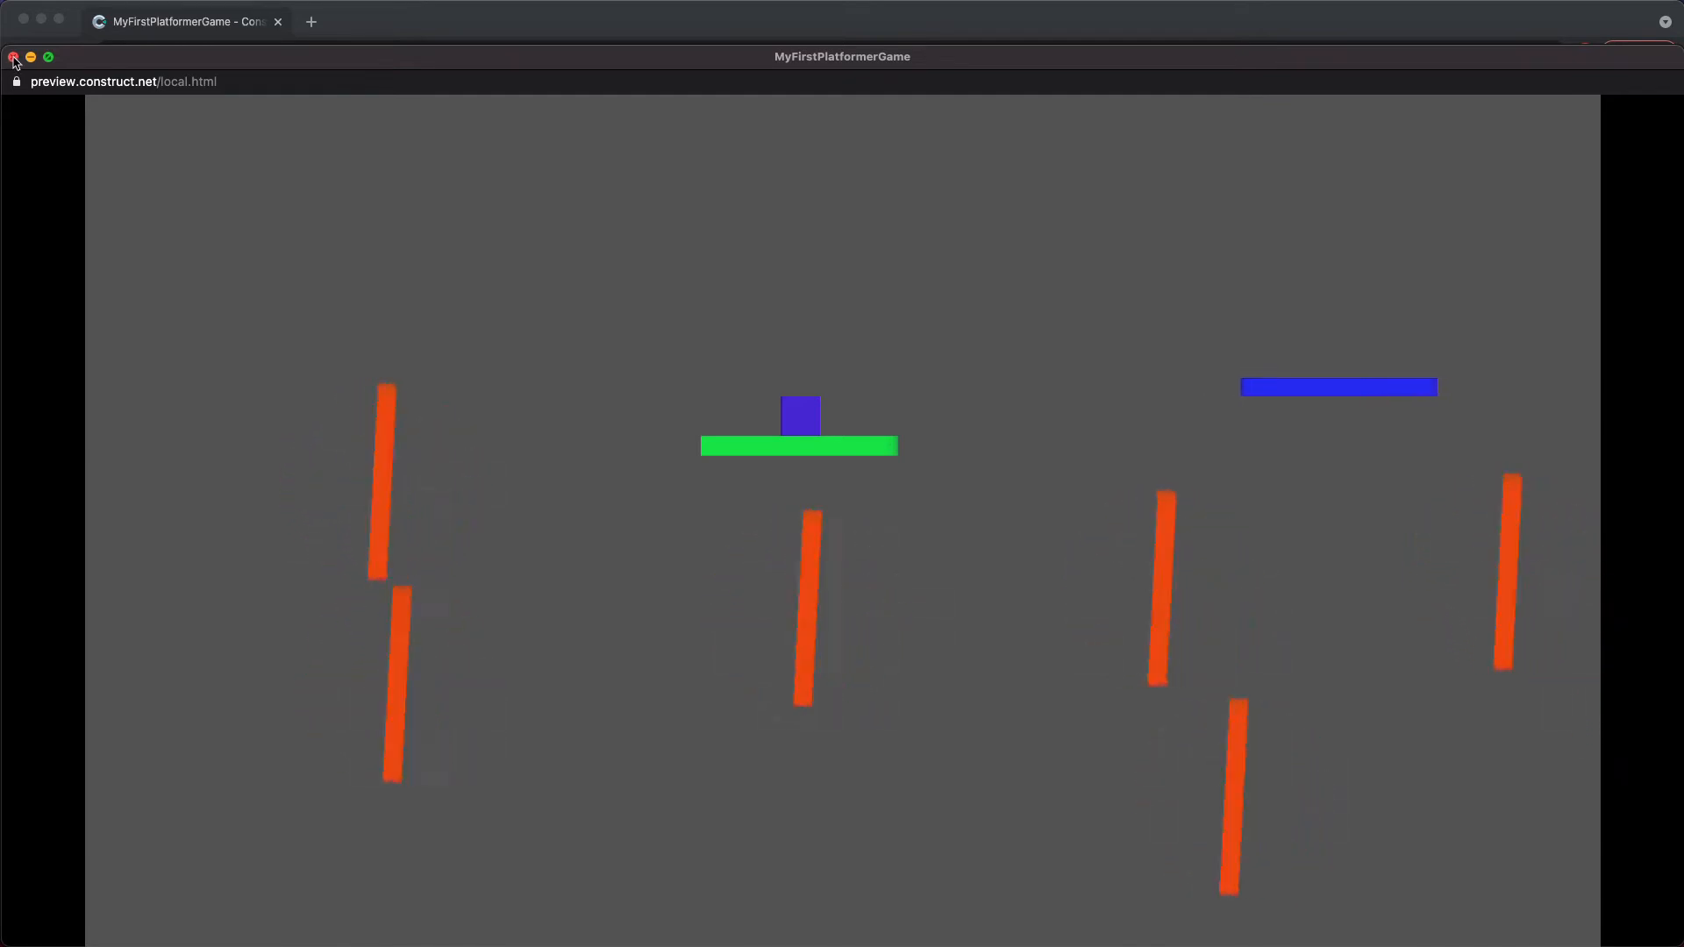
# Review the Wave options of MovingPlatform's Sine behavior, keeping Sine, and set the Magnitude to 200
pyautogui.click(13, 58)
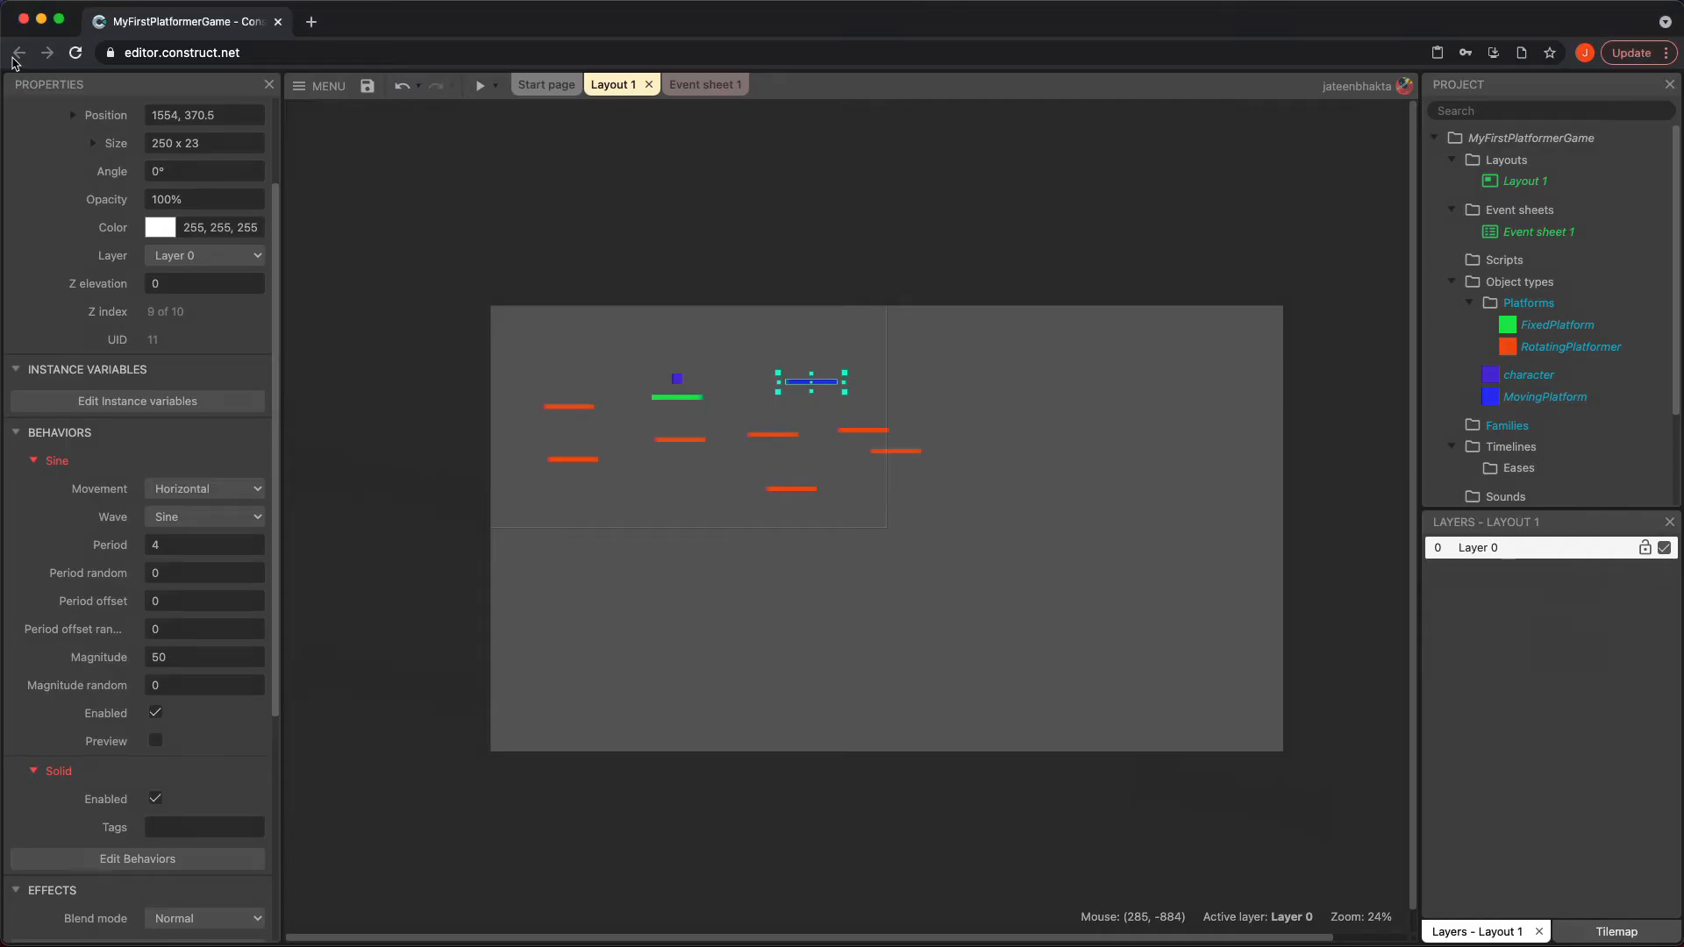
pyautogui.click(96, 520)
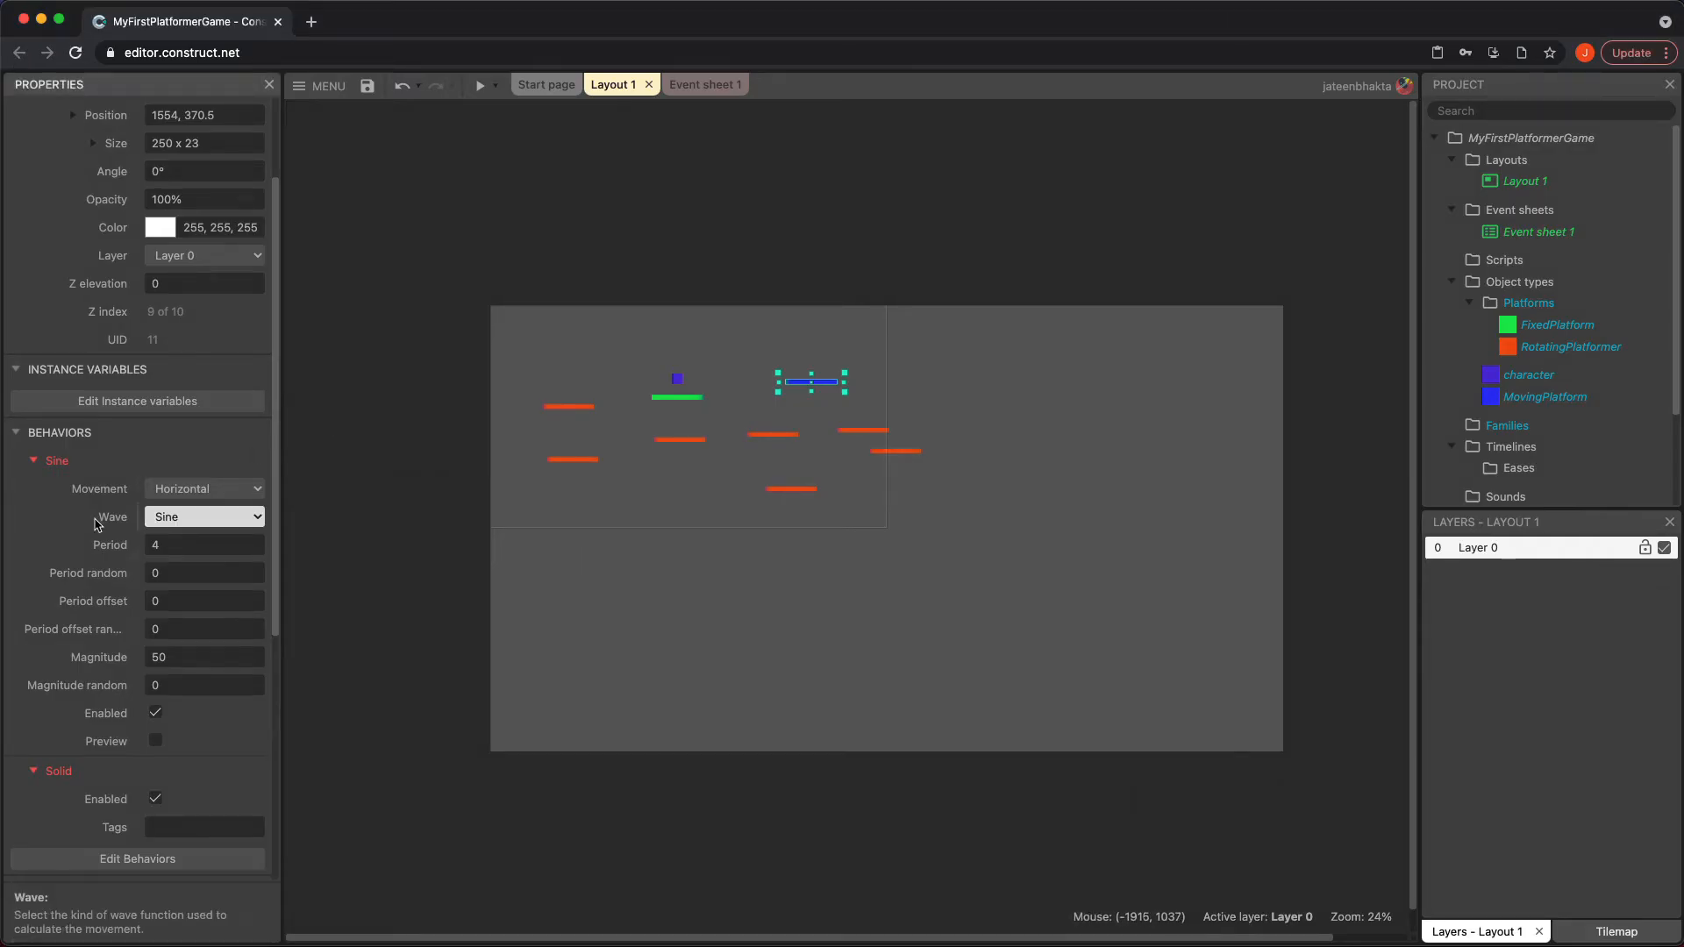
pyautogui.click(173, 523)
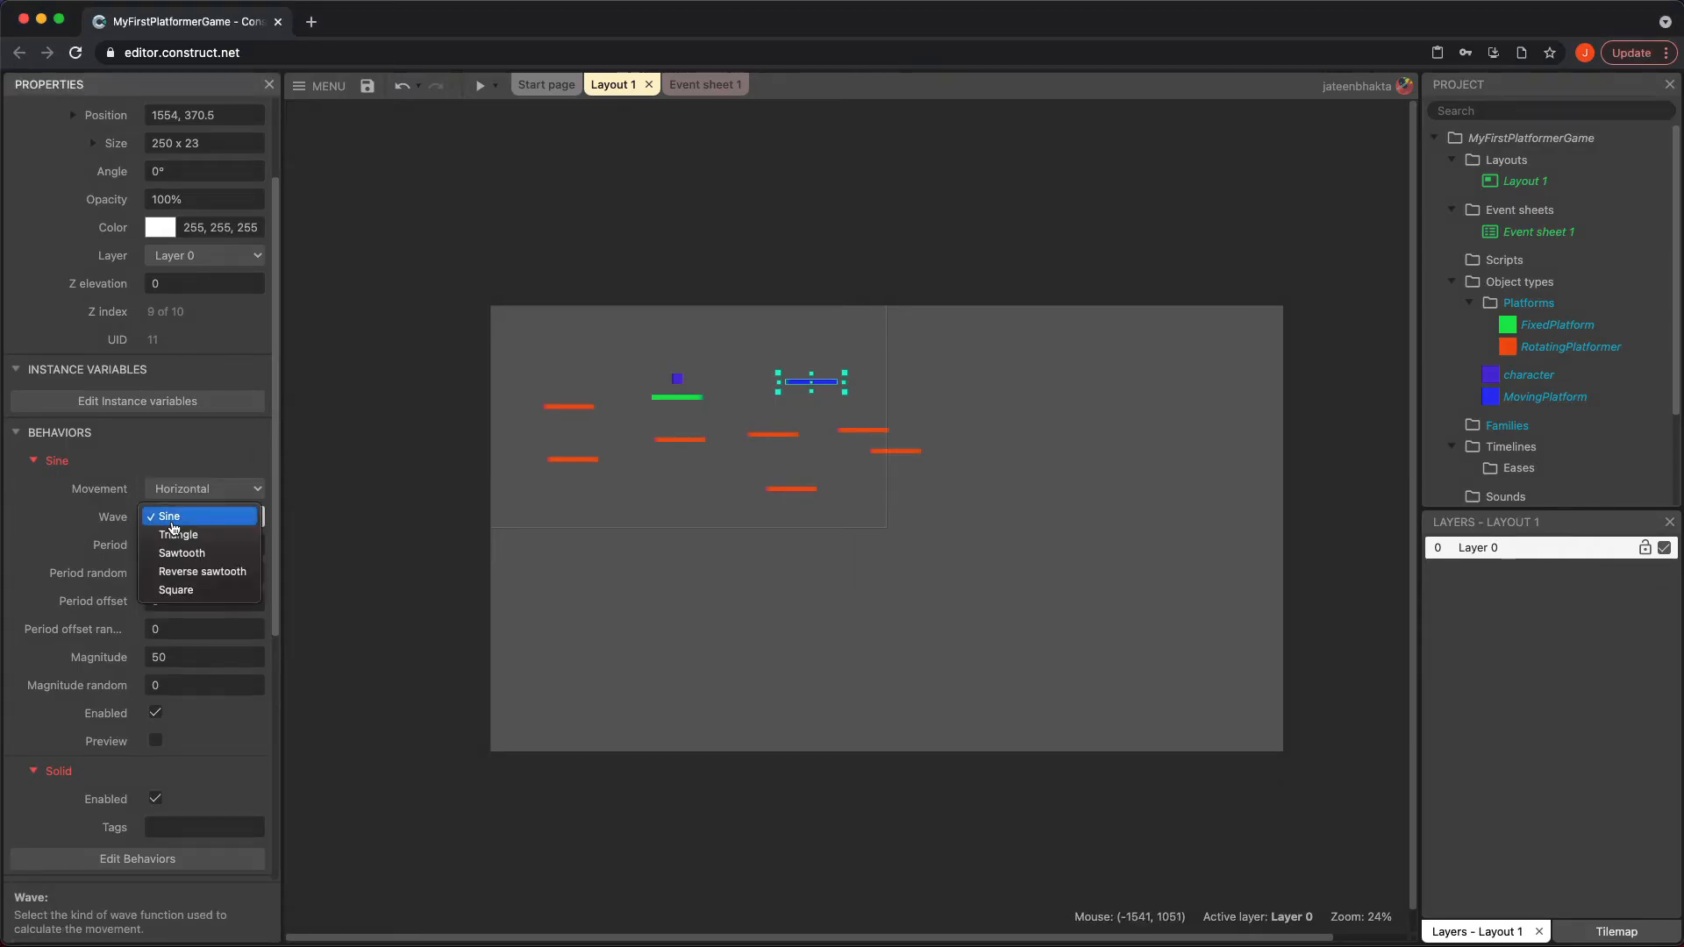
pyautogui.click(68, 540)
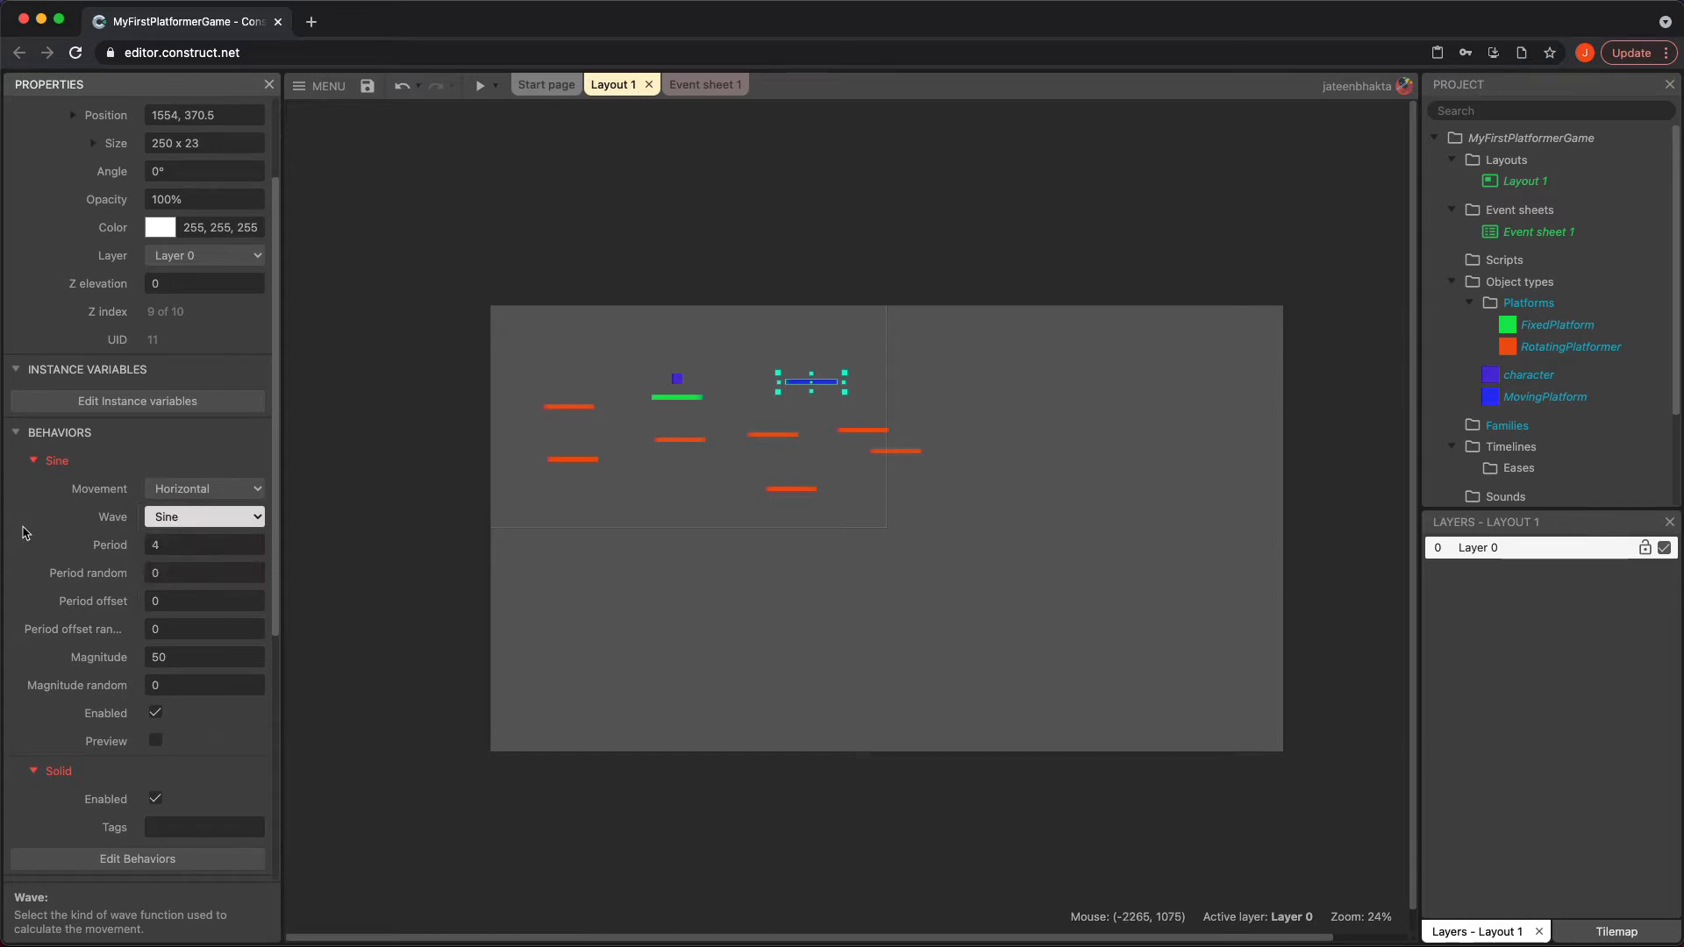
pyautogui.click(226, 543)
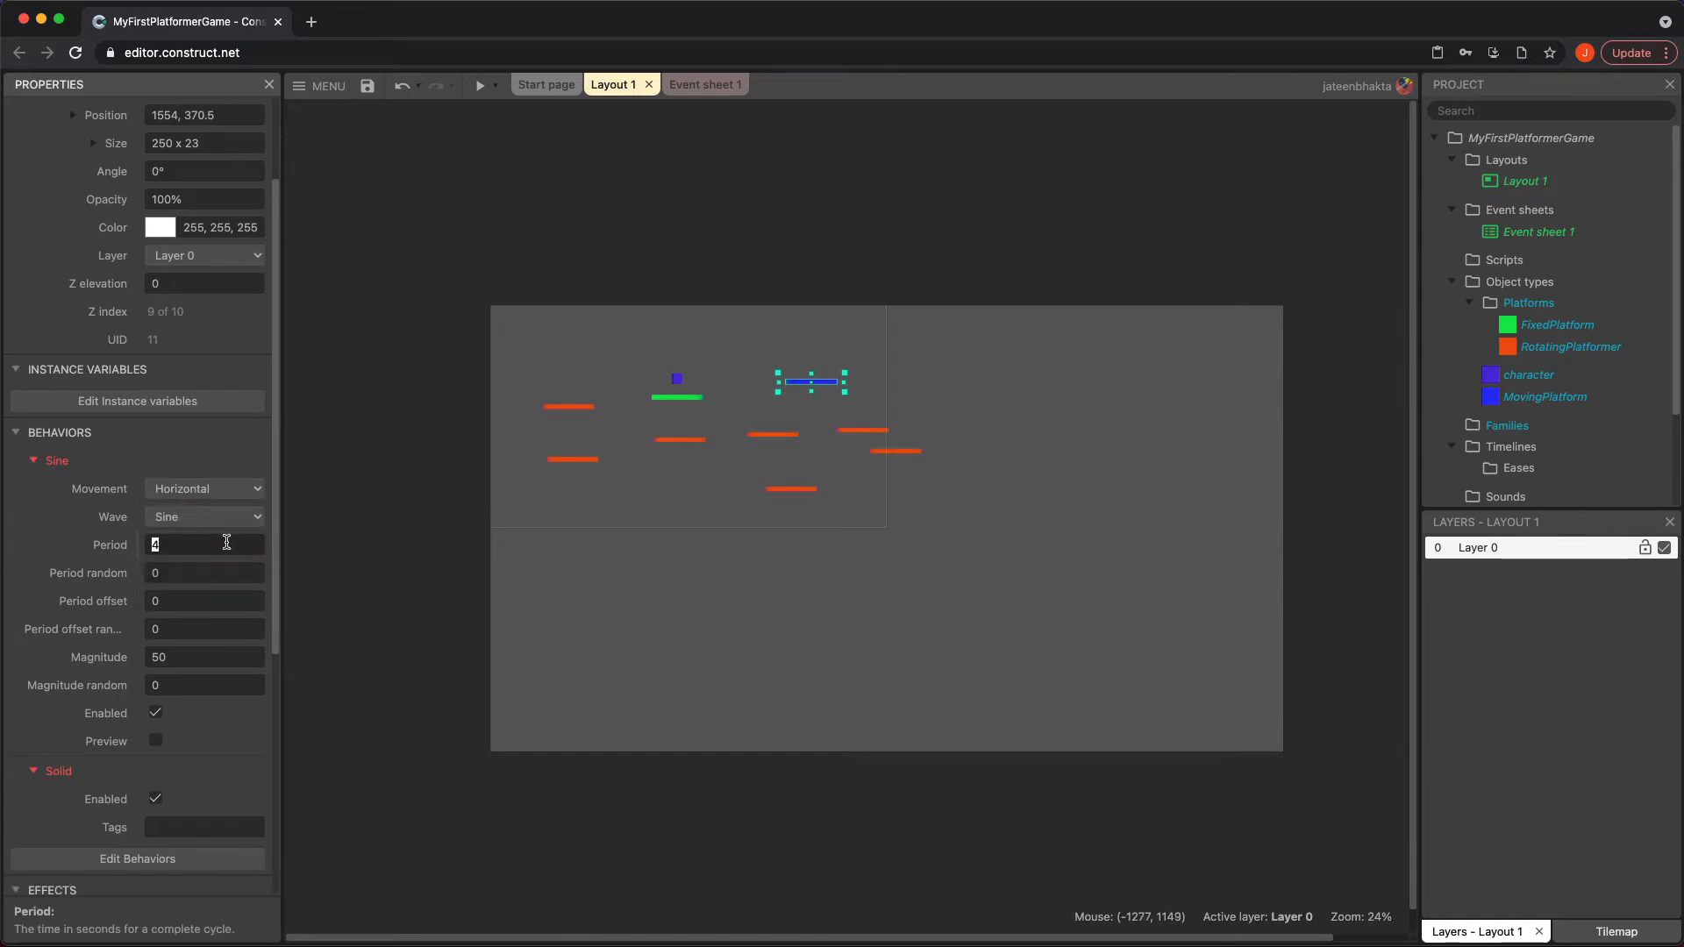
pyautogui.click(179, 656)
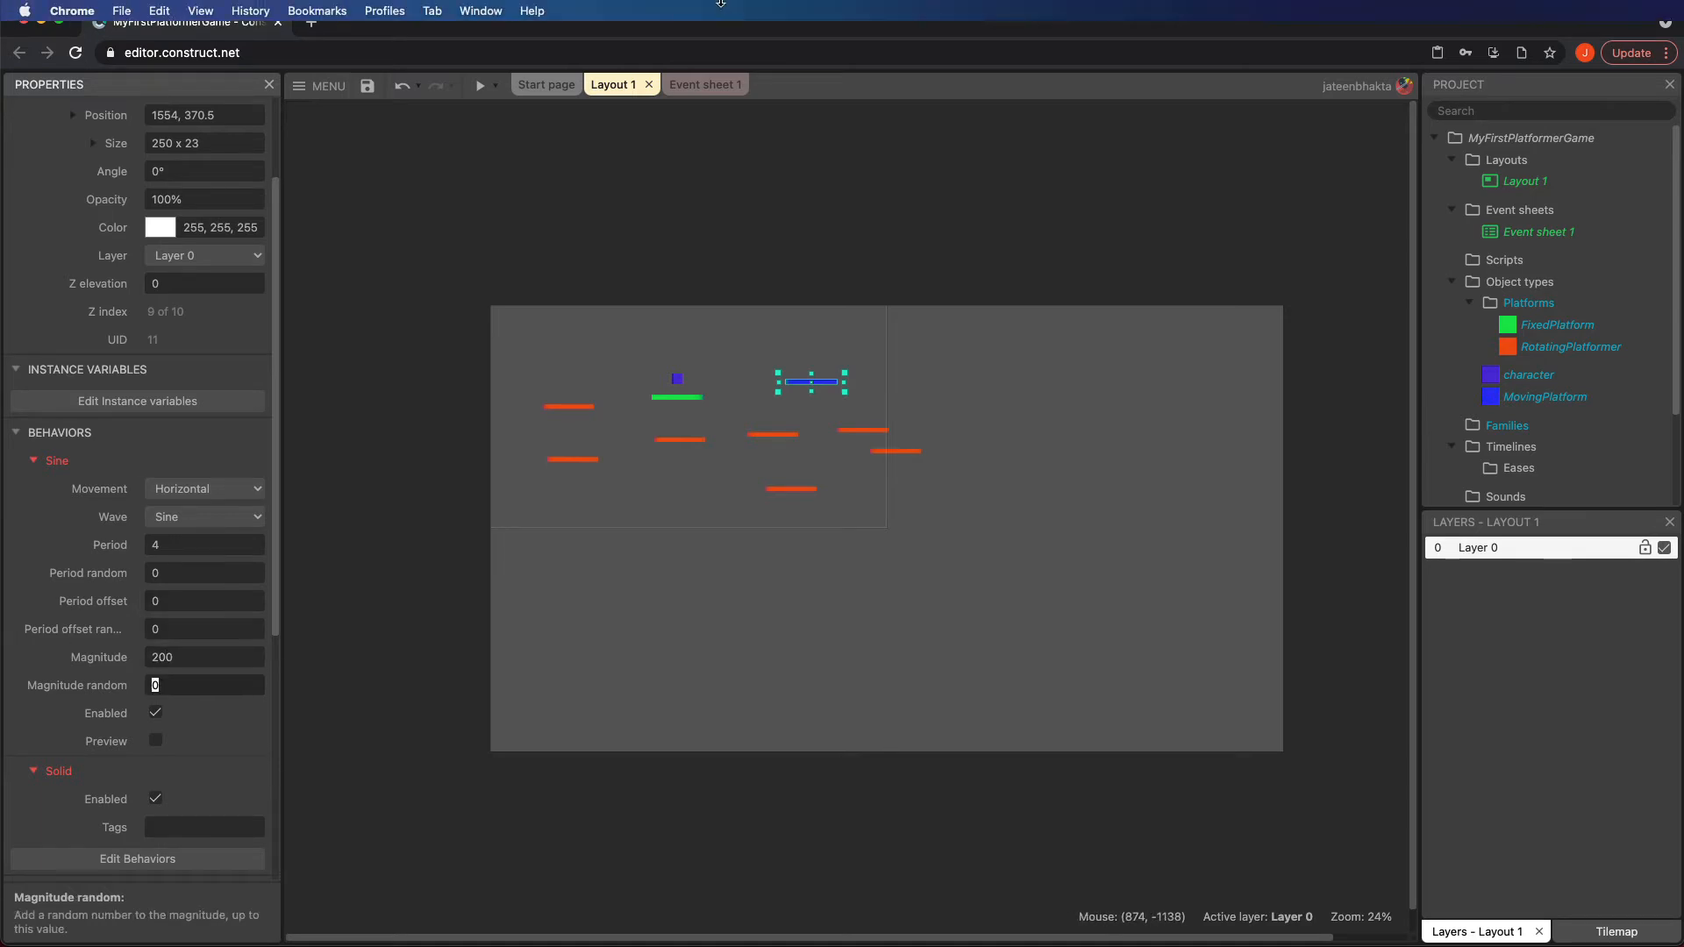
# Preview the game and jump the character from the green platform onto the blue moving platform
pyautogui.click(479, 85)
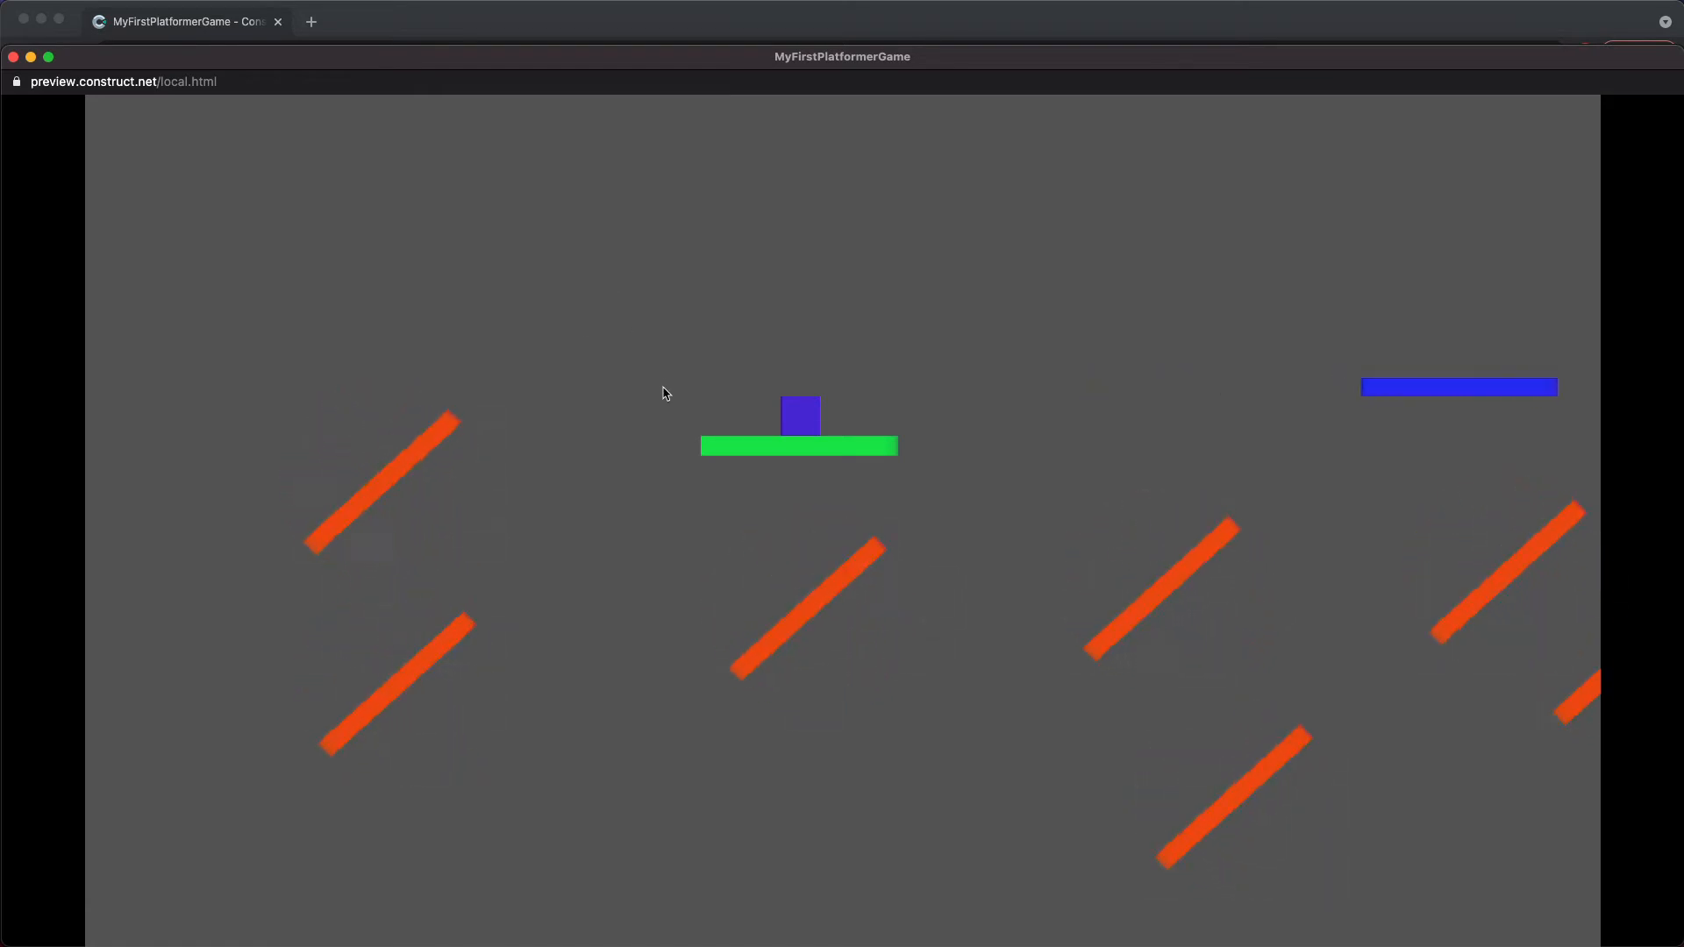
pyautogui.press('Right')
pyautogui.press('Up')
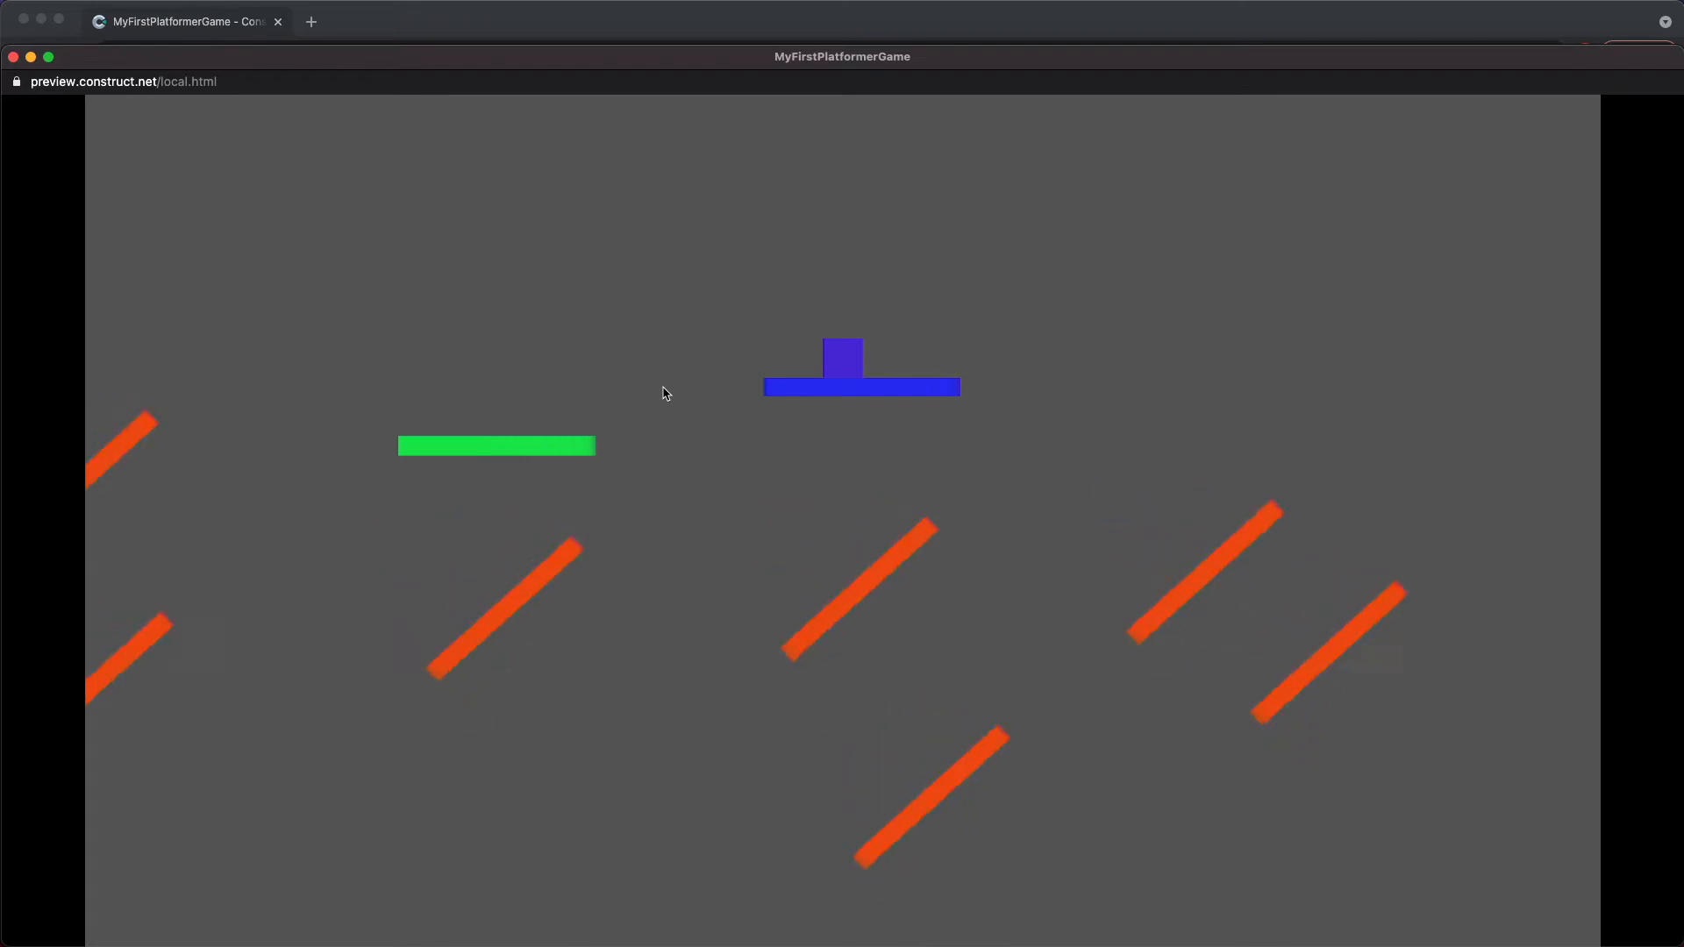
pyautogui.click(13, 56)
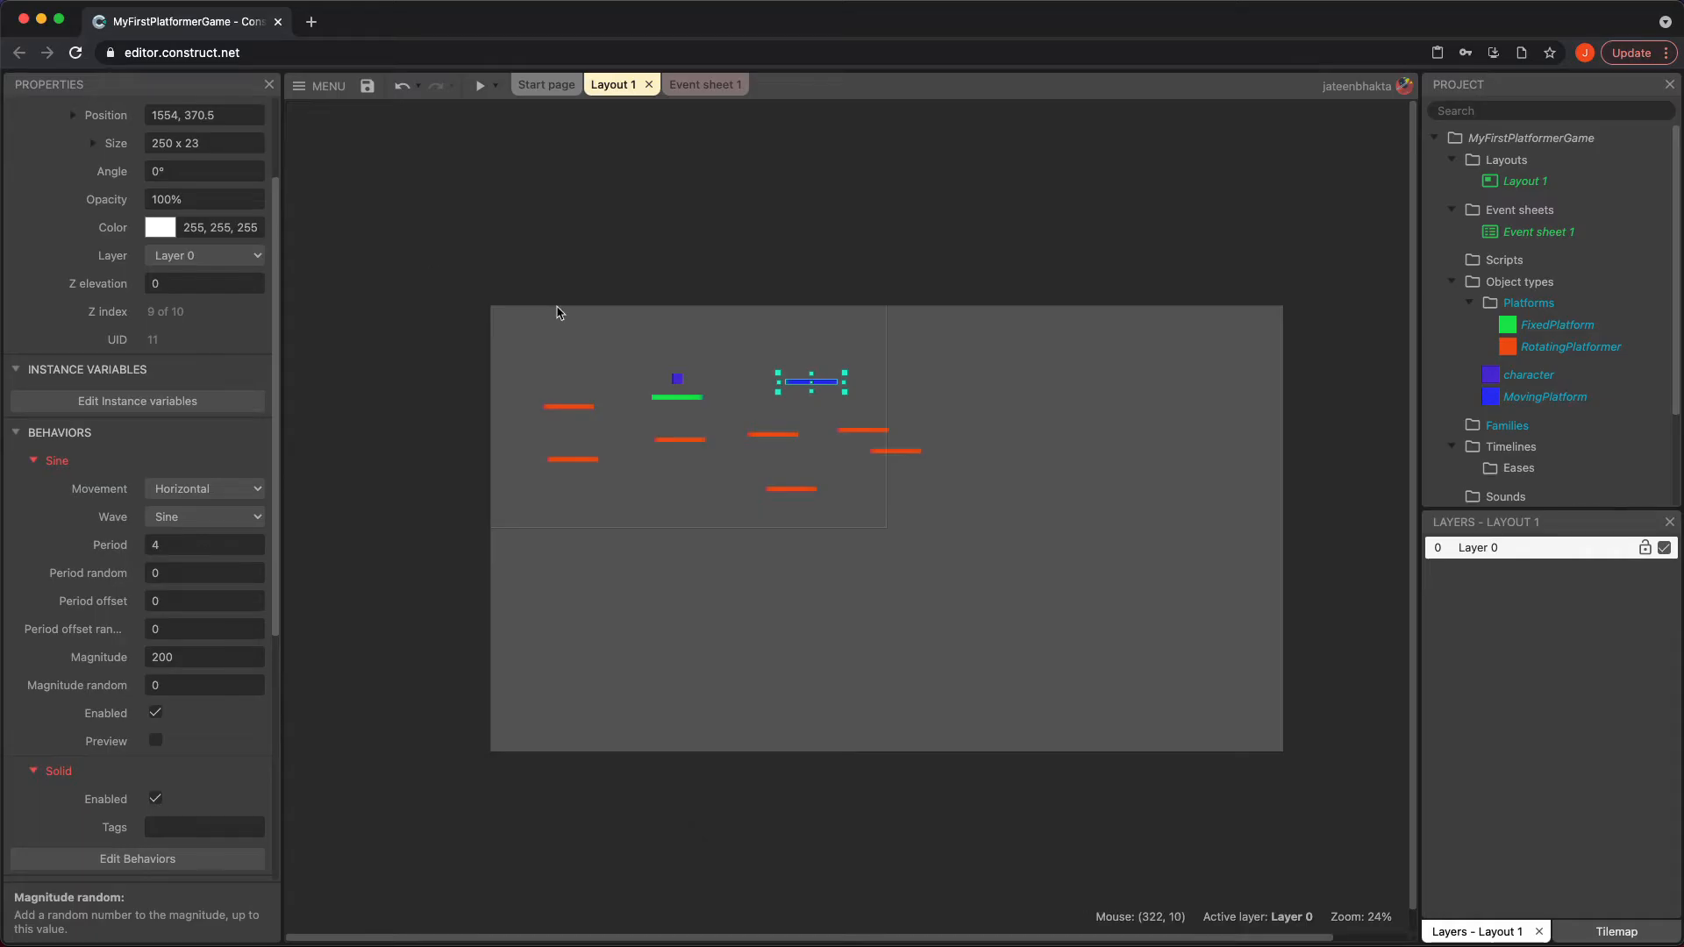
# Move the MovingPlatform object type into the Platforms folder
pyautogui.click(1313, 254)
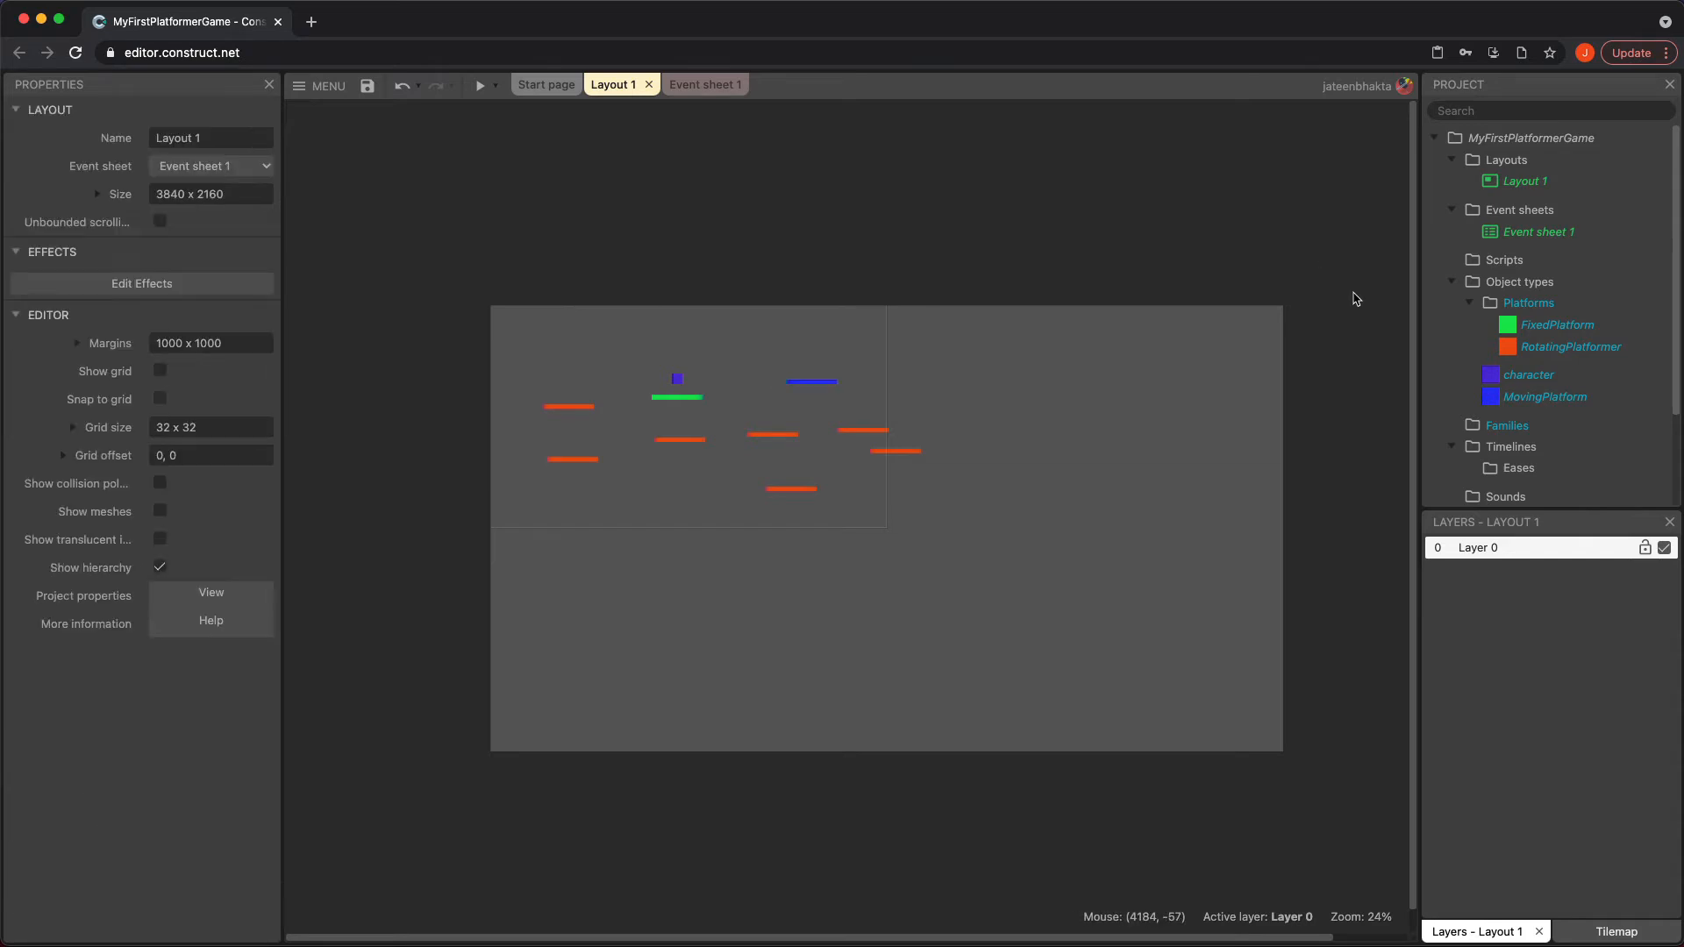
pyautogui.moveTo(1526, 399); pyautogui.dragTo(1531, 304)
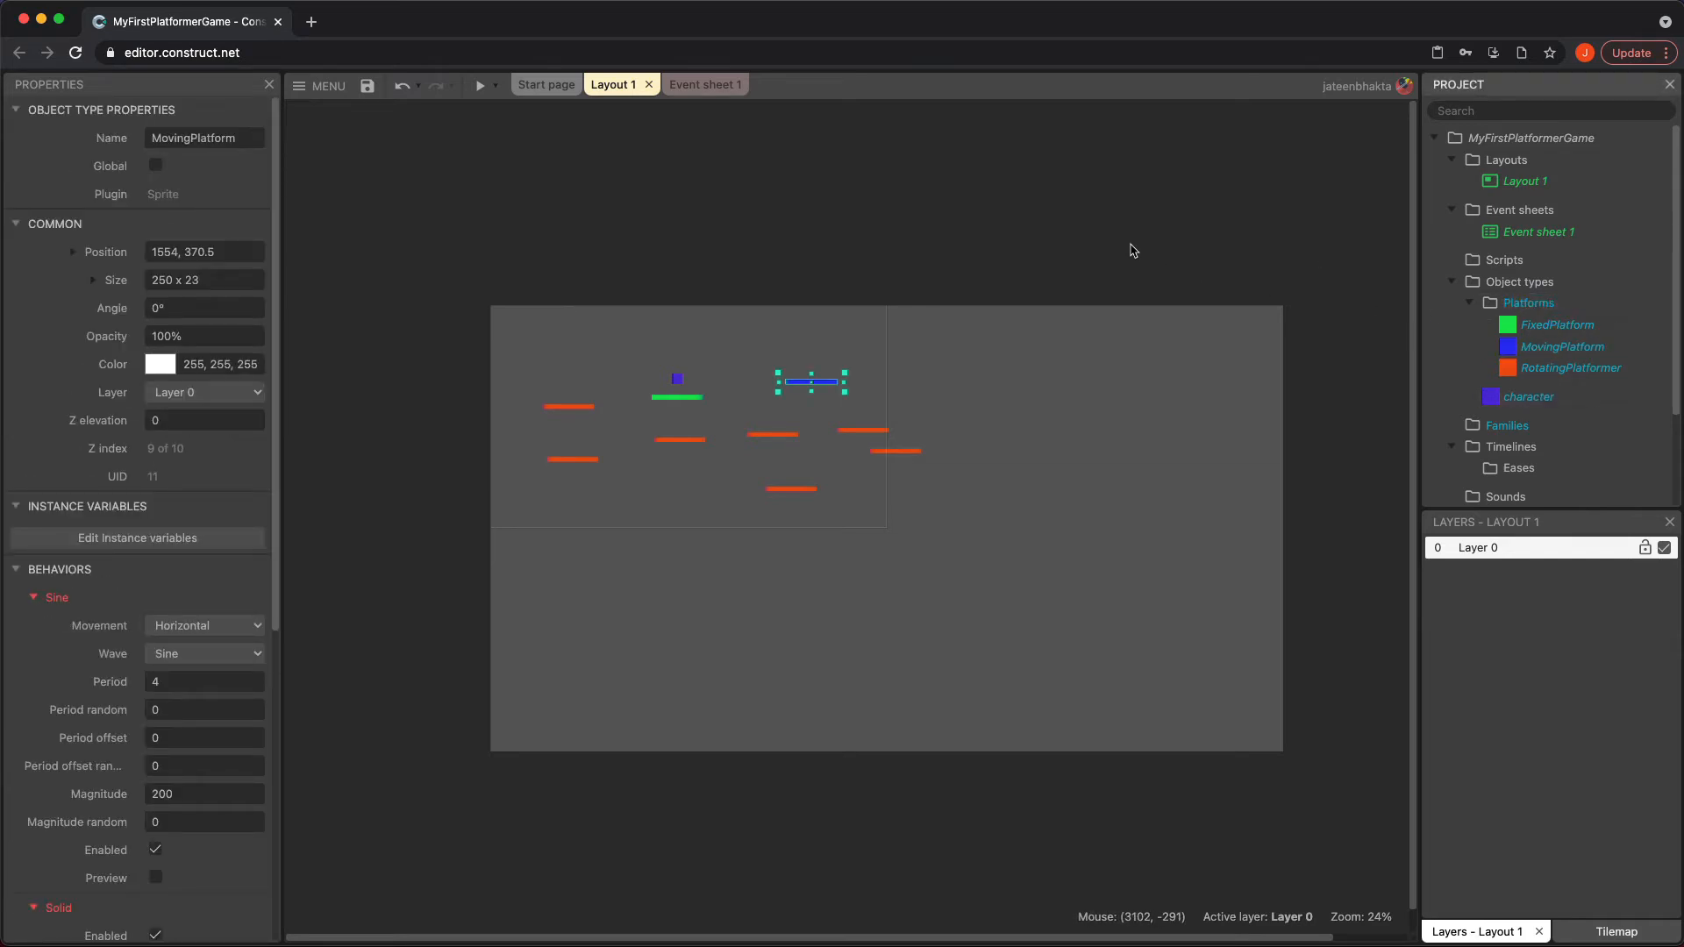
pyautogui.click(678, 257)
# Create a new Sprite object type named MovingPlatform2 and place it up and to the left of the character, at about 601, 153
pyautogui.doubleClick(772, 341)
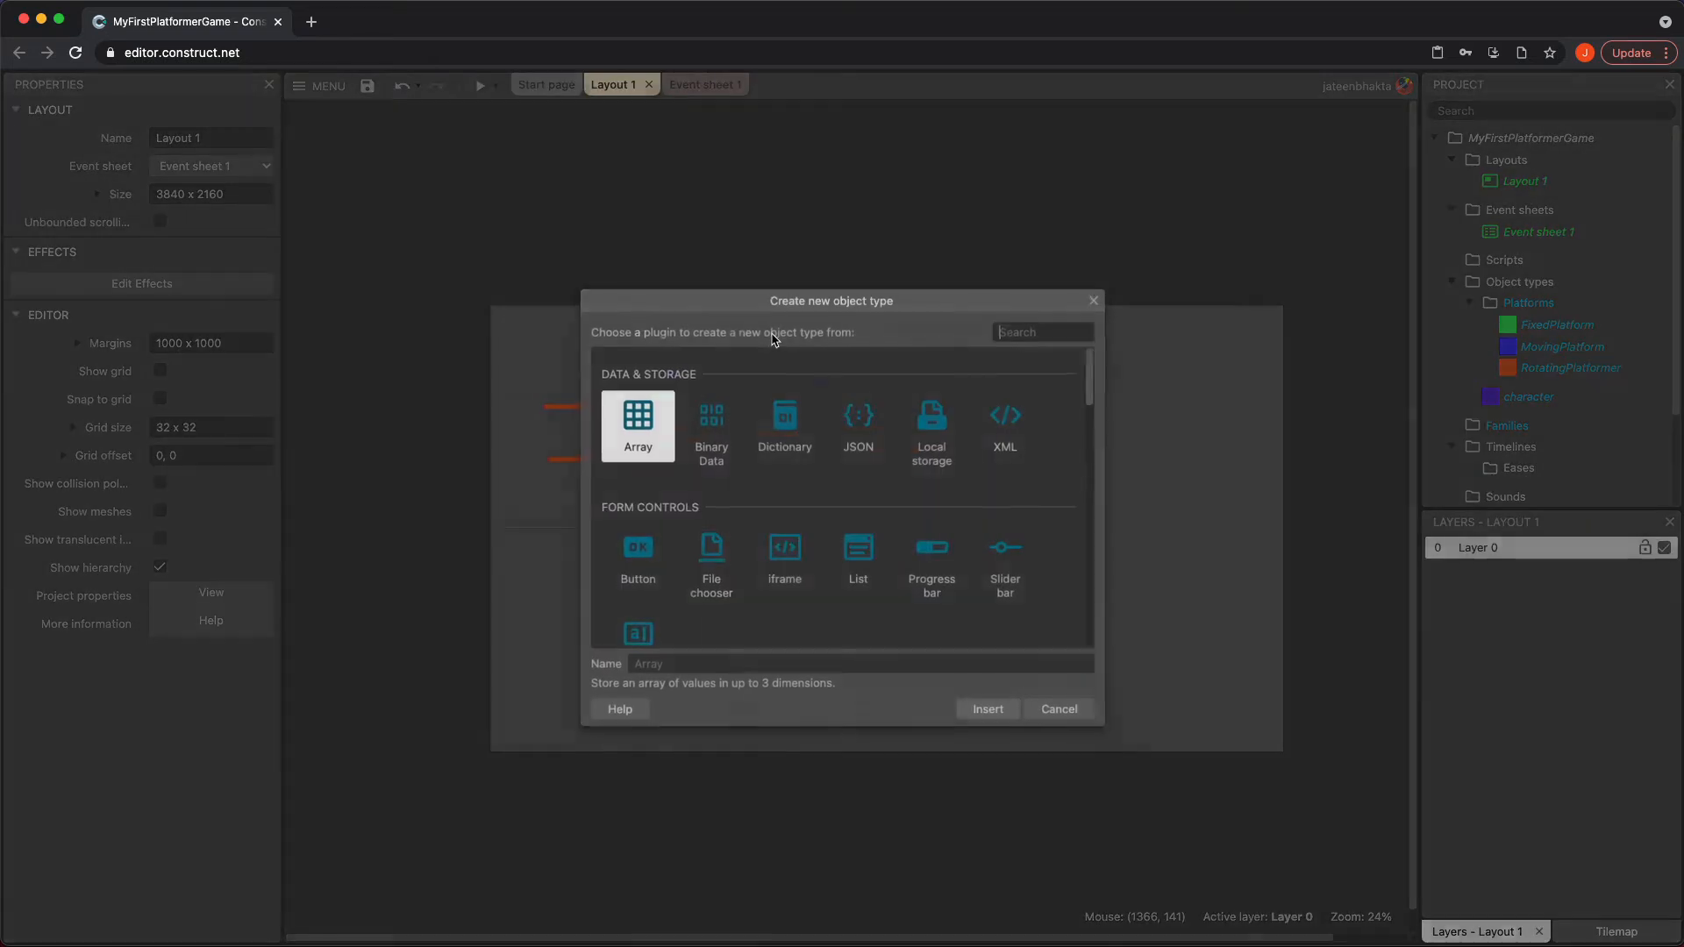
pyautogui.scroll(-3, 842, 535)
pyautogui.click(950, 567)
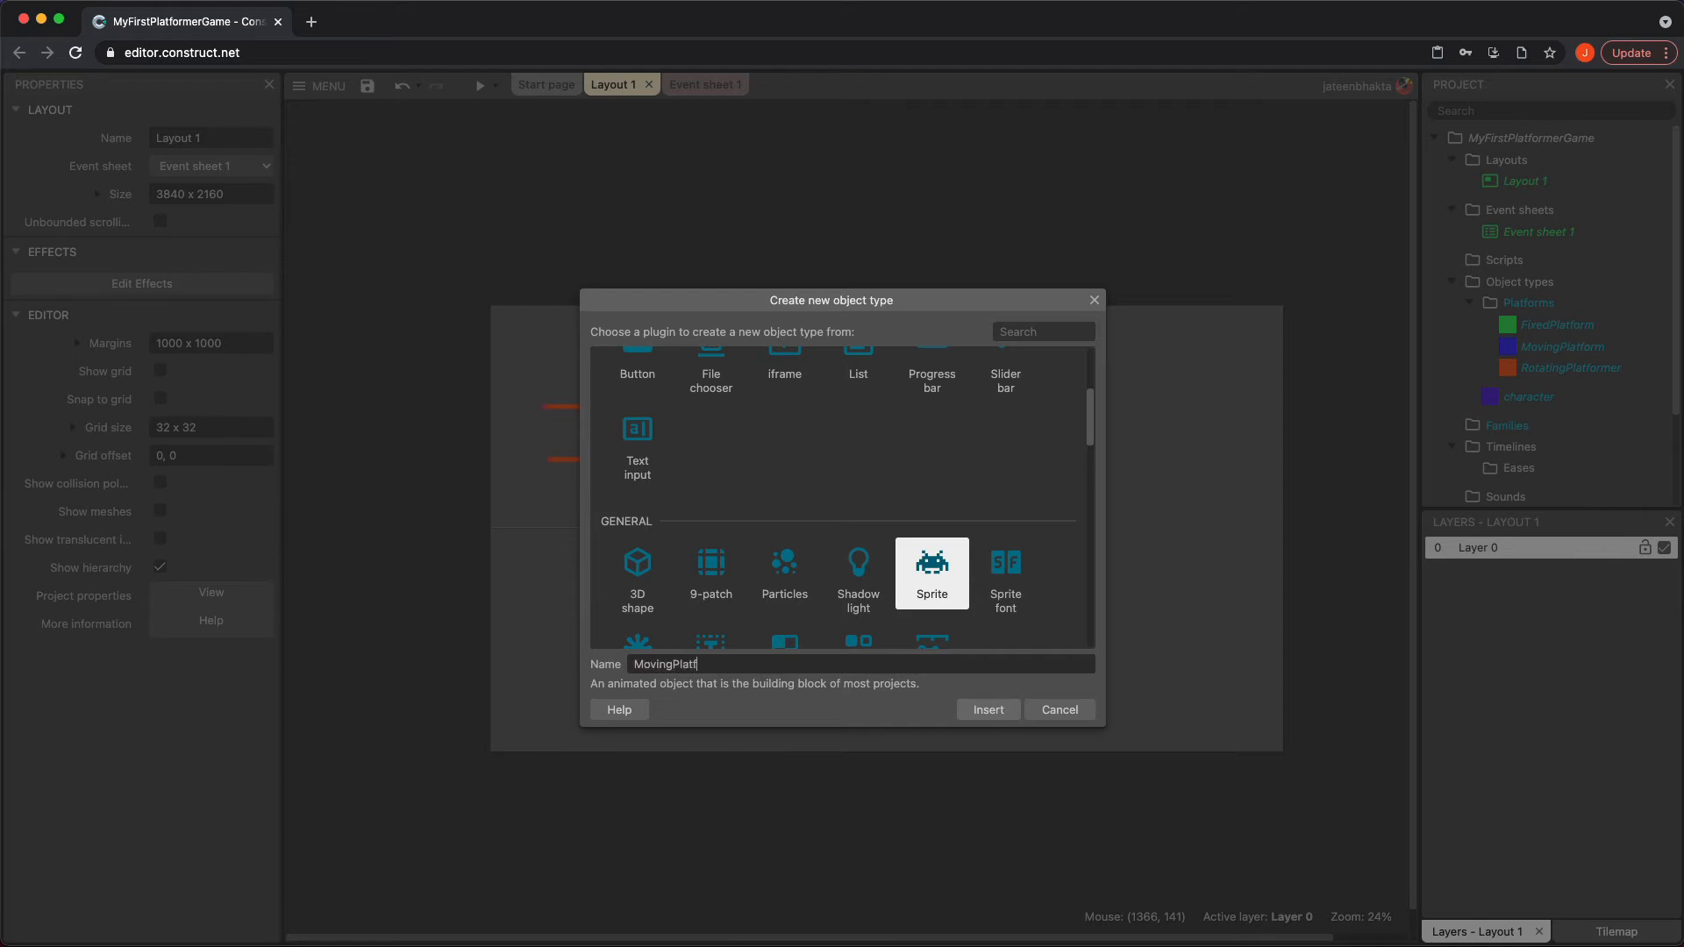
pyautogui.press('Return')
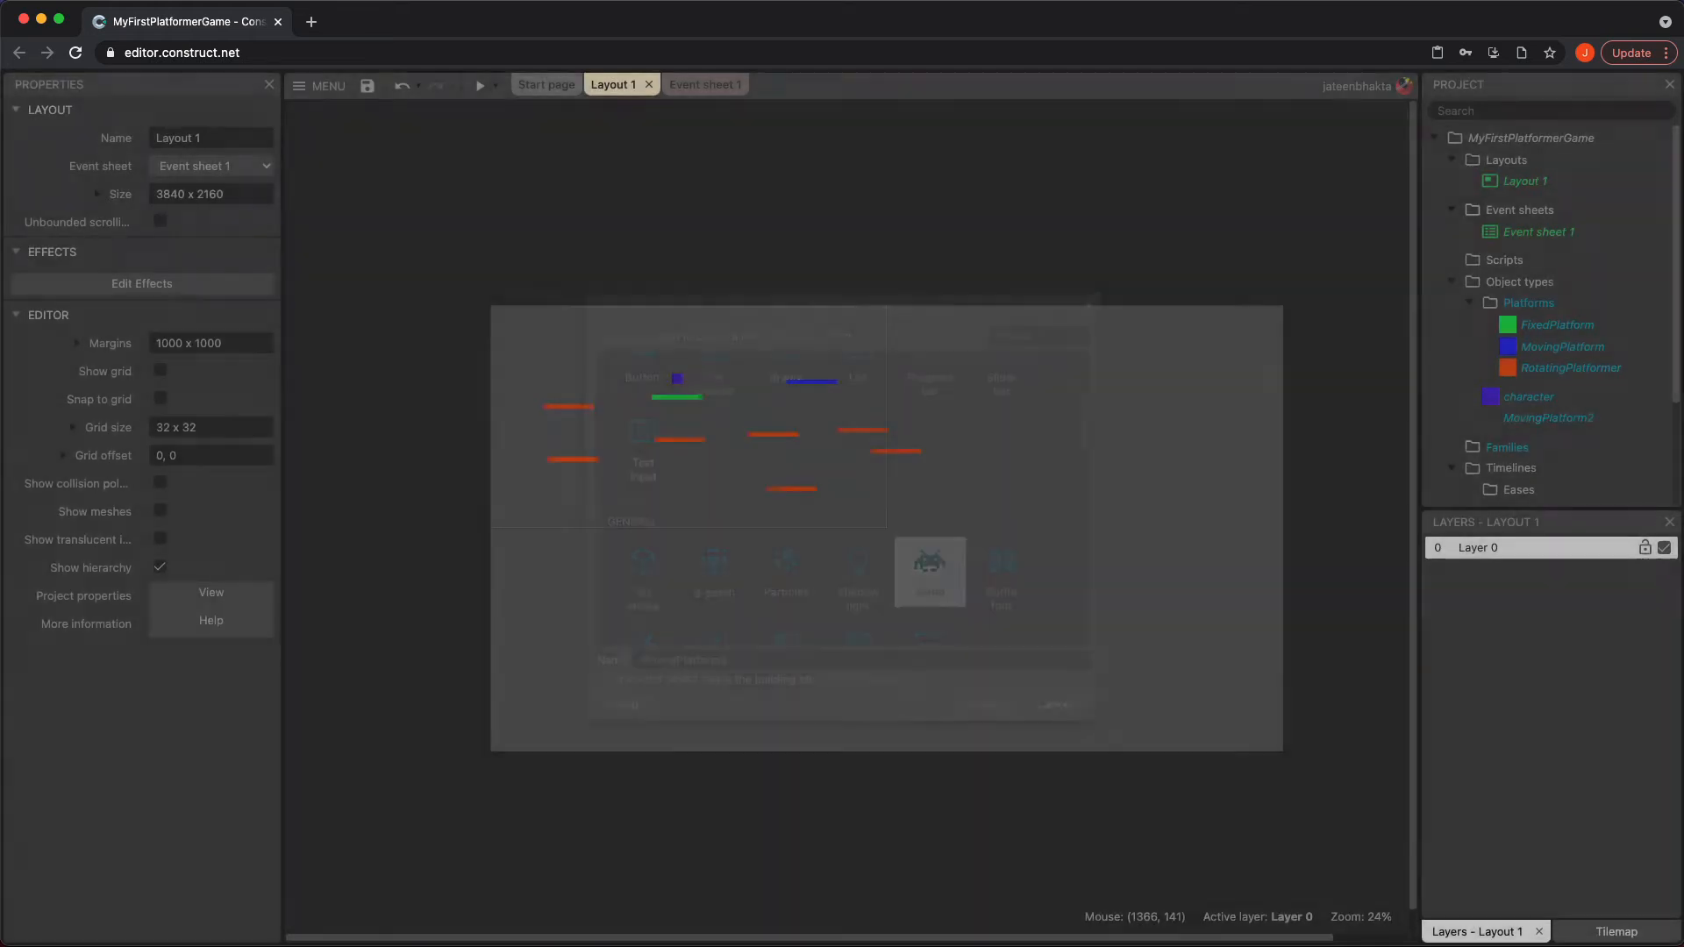
pyautogui.click(614, 335)
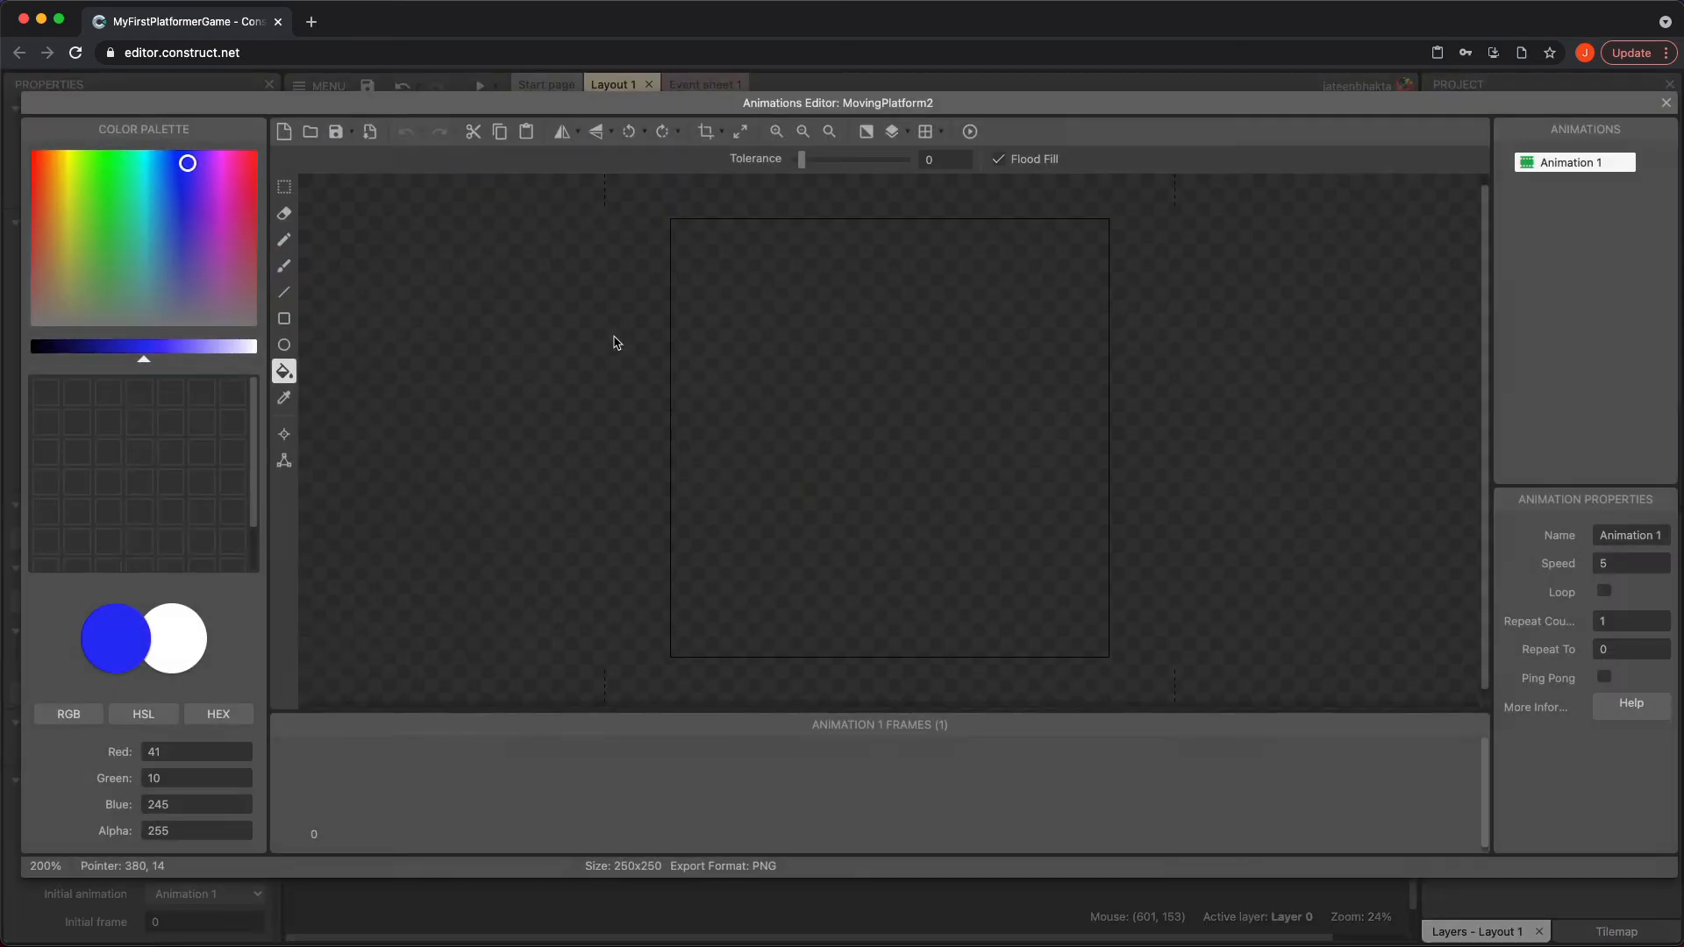
# Fill the MovingPlatform2 sprite with pink (RGB 236, 18, 120) and flatten it to a platform of about 250 x 30
pyautogui.click(241, 174)
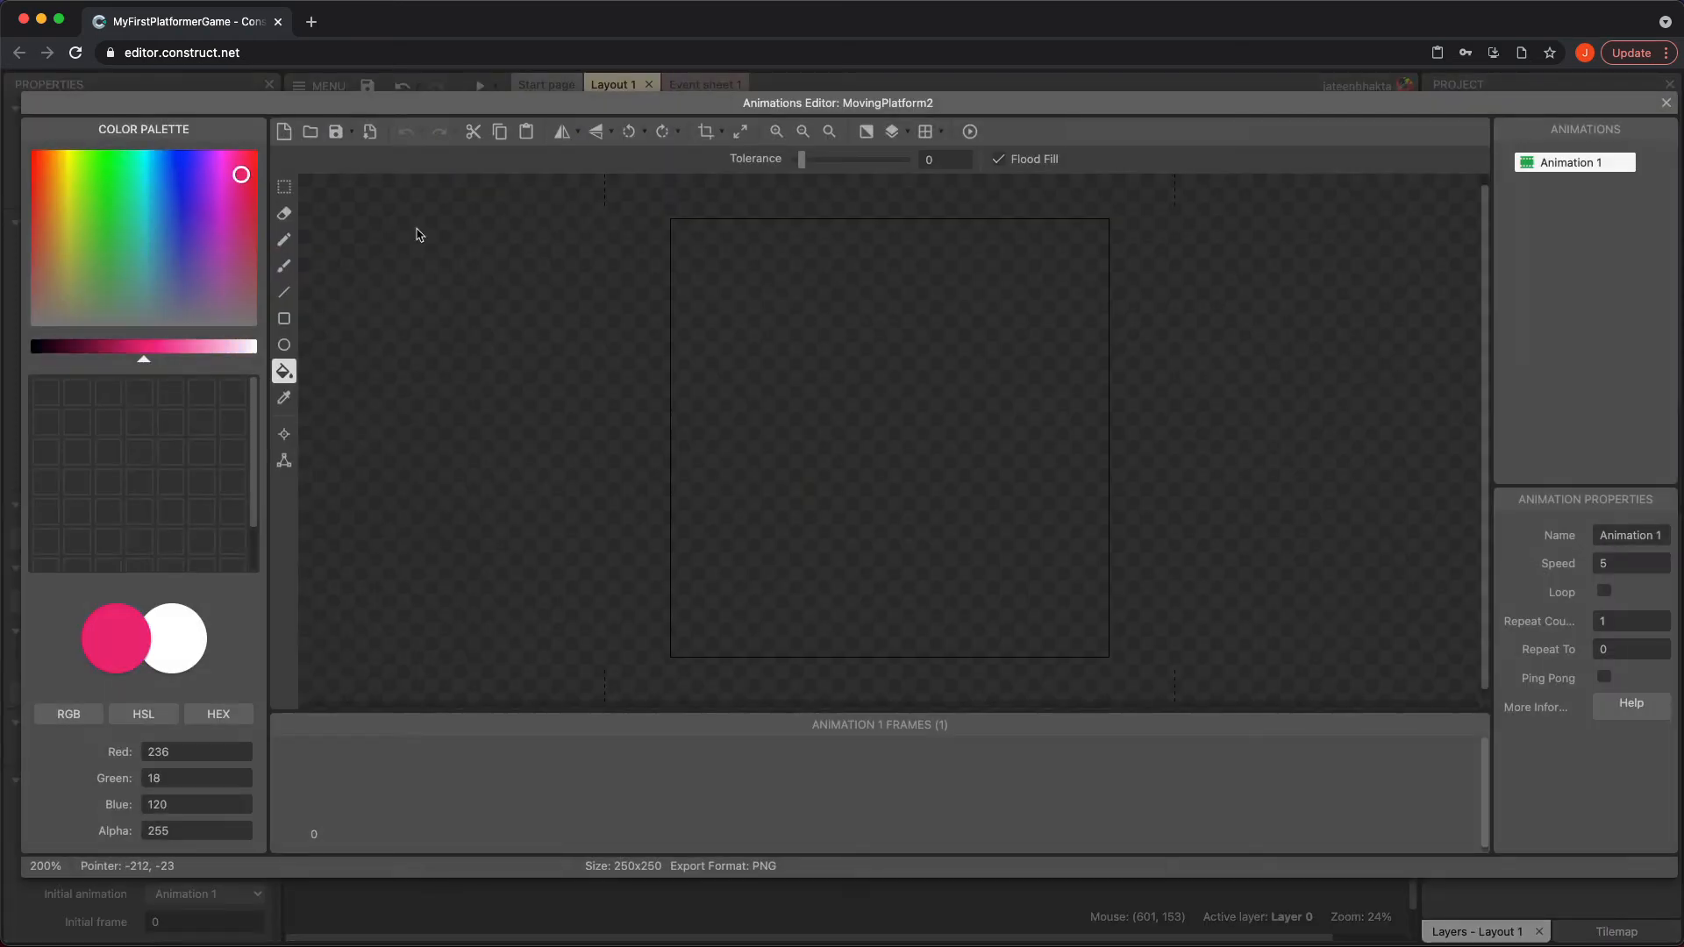
pyautogui.click(866, 377)
pyautogui.click(1665, 103)
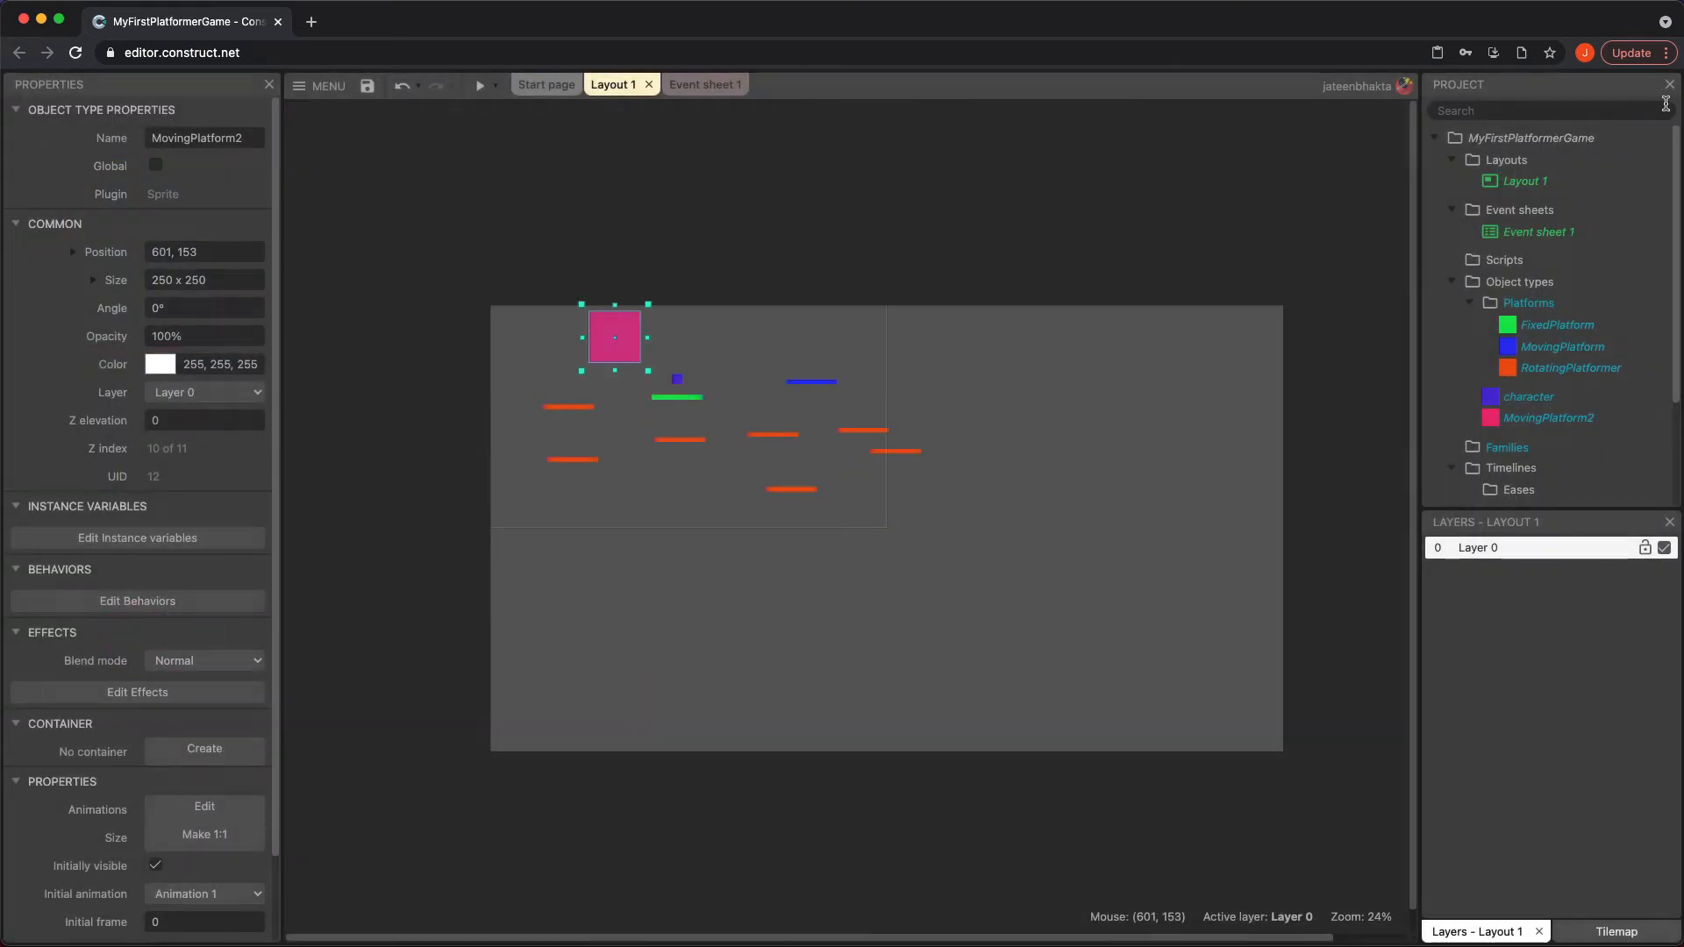
pyautogui.moveTo(615, 309); pyautogui.dragTo(614, 350)
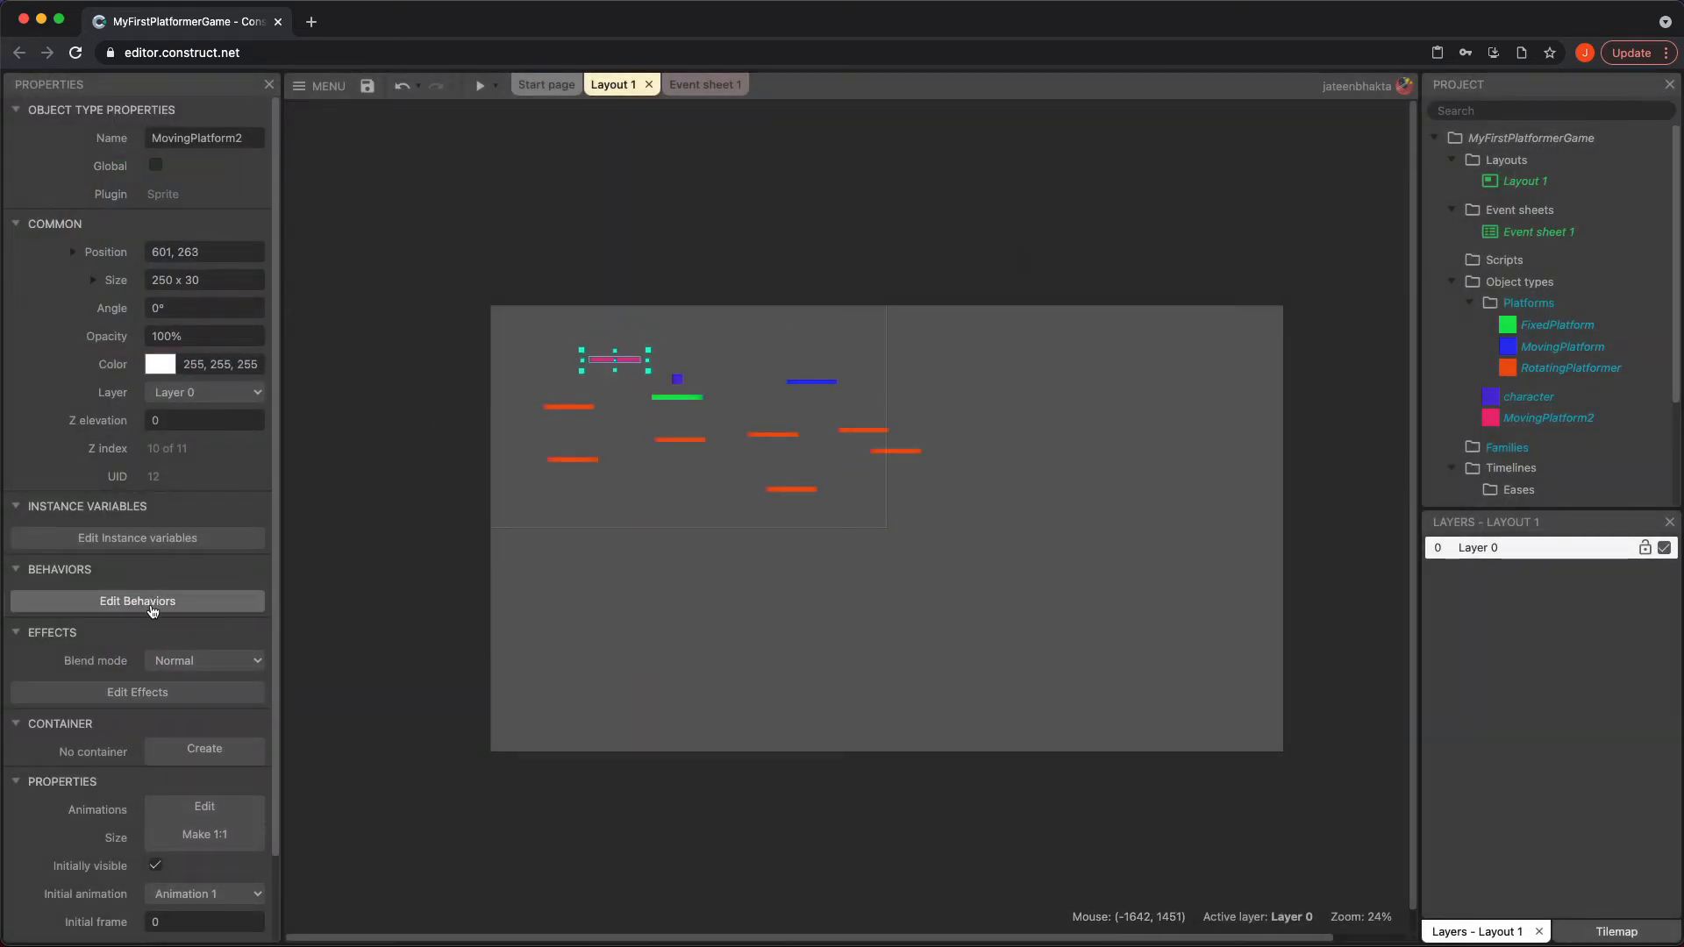
# Add the Solid and Orbit behaviors to the MovingPlatform2 object
pyautogui.click(149, 602)
pyautogui.click(842, 619)
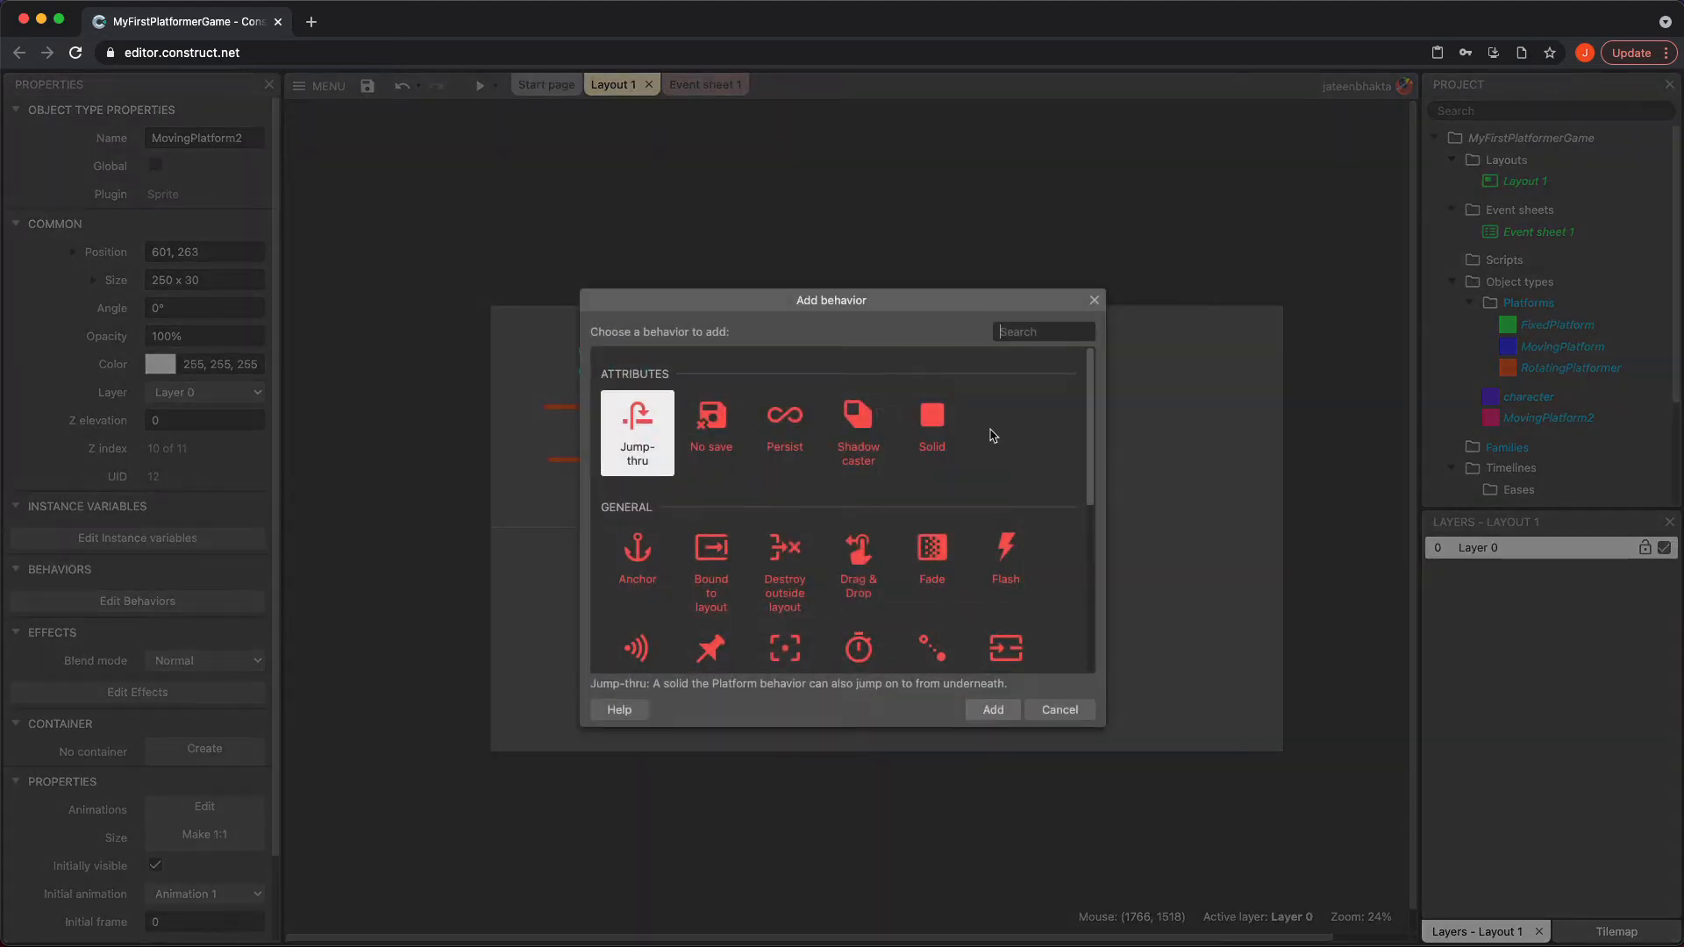
pyautogui.doubleClick(935, 426)
pyautogui.click(830, 617)
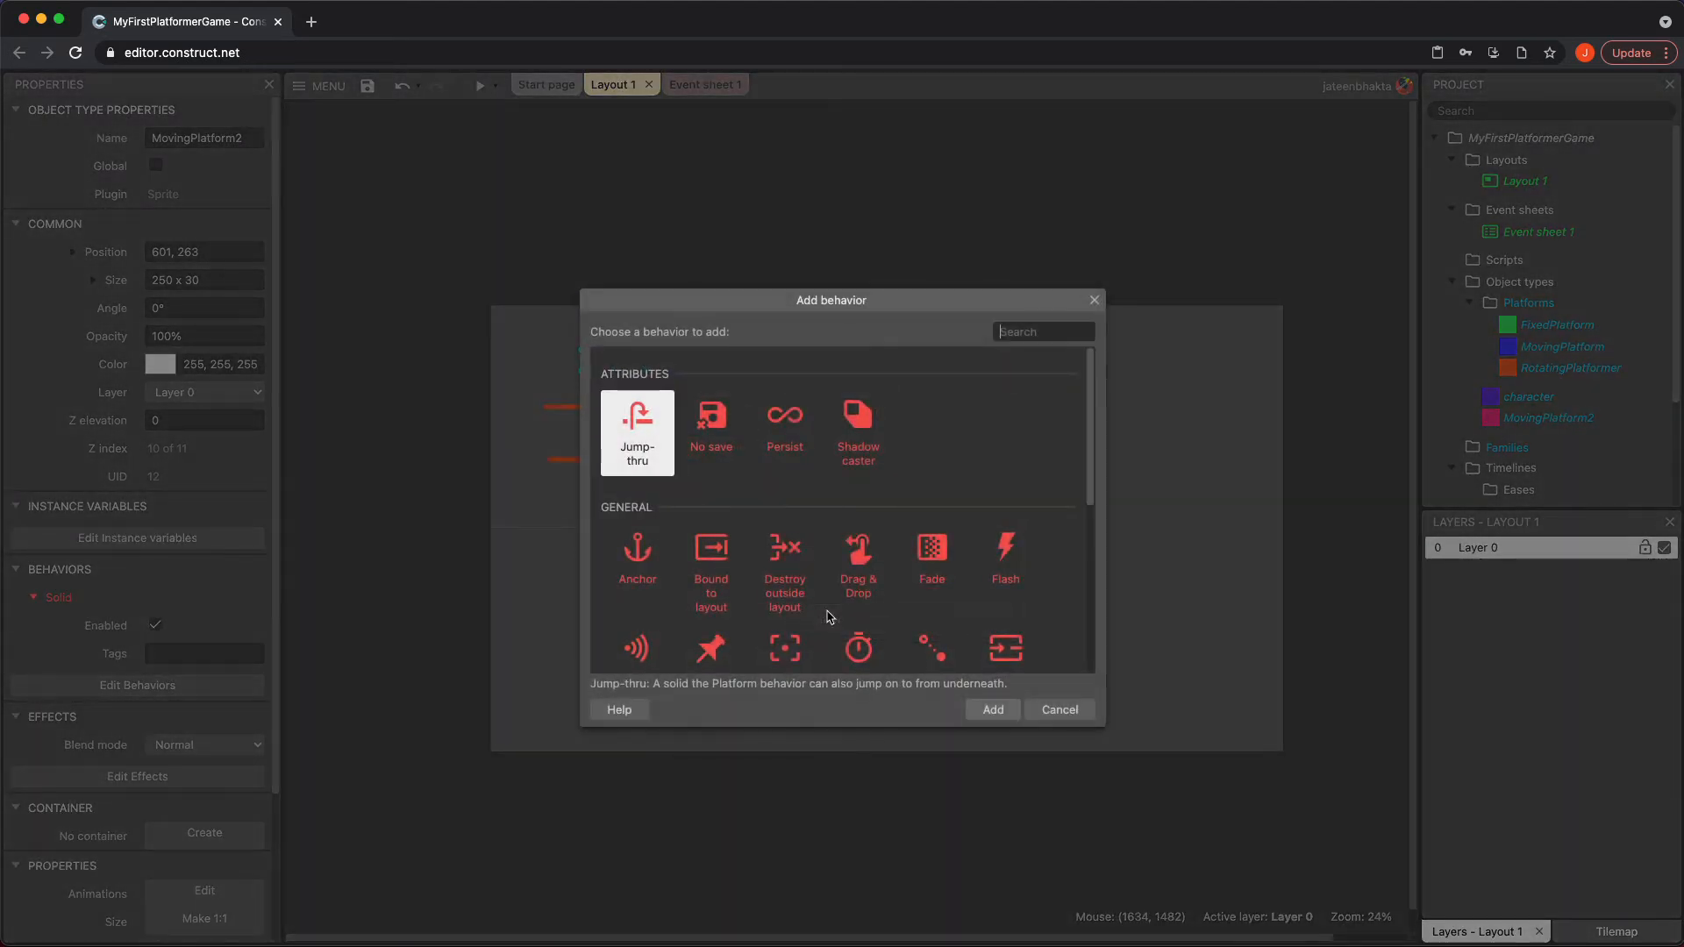
pyautogui.scroll(-4, 877, 527)
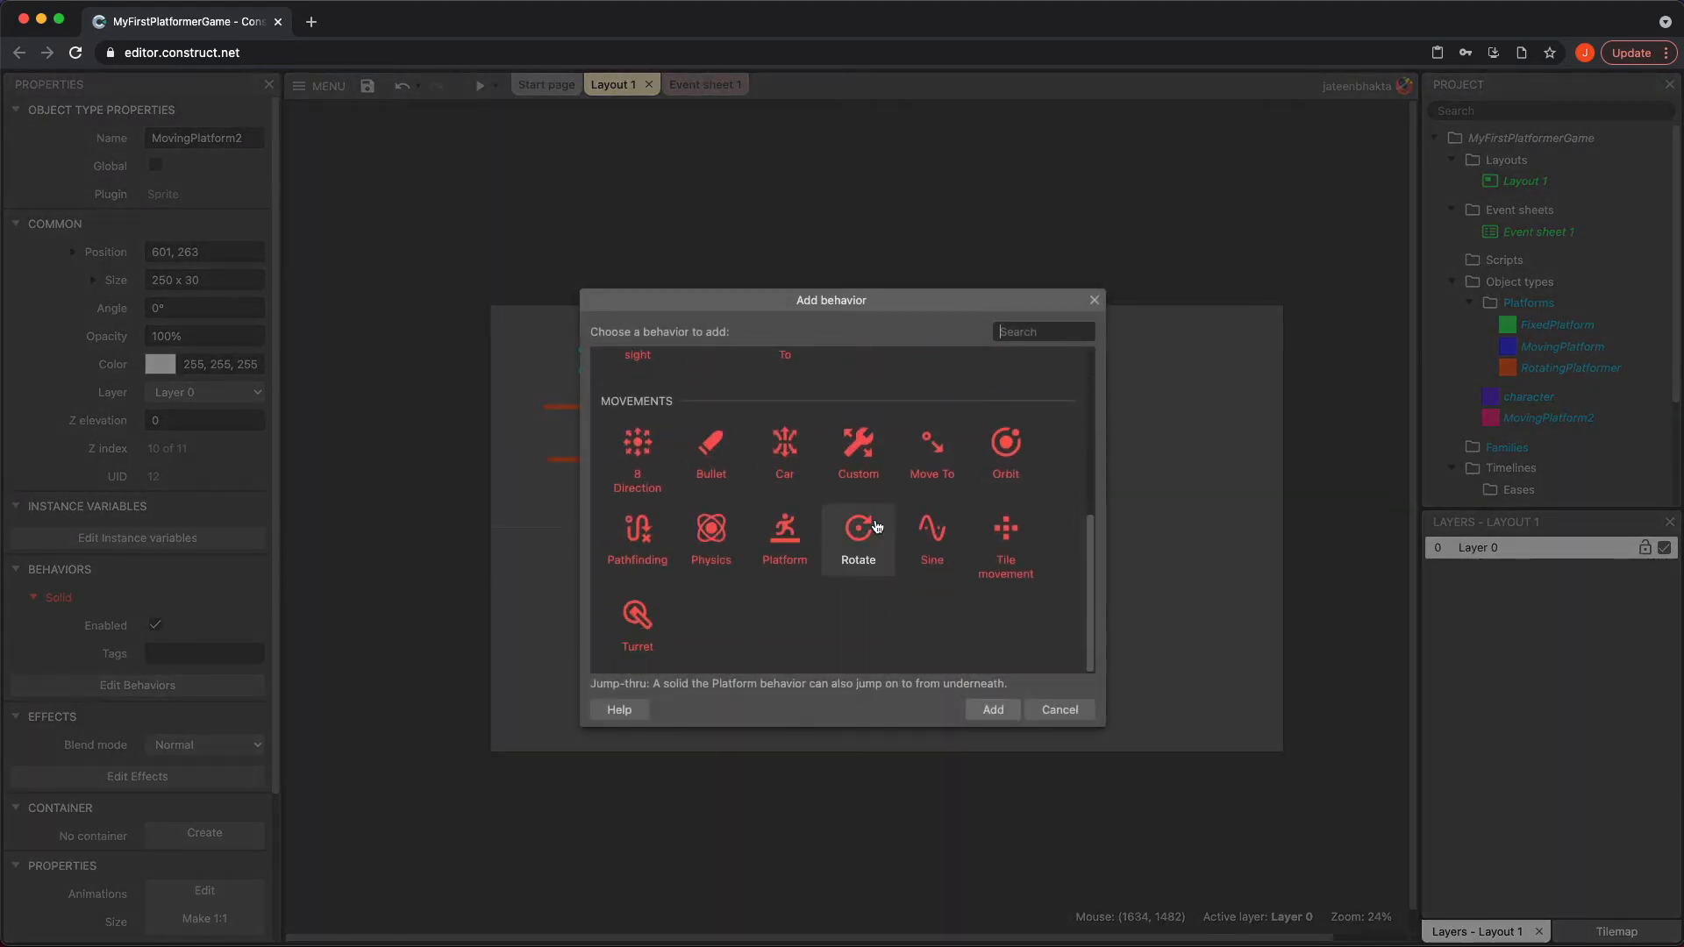
pyautogui.click(1006, 449)
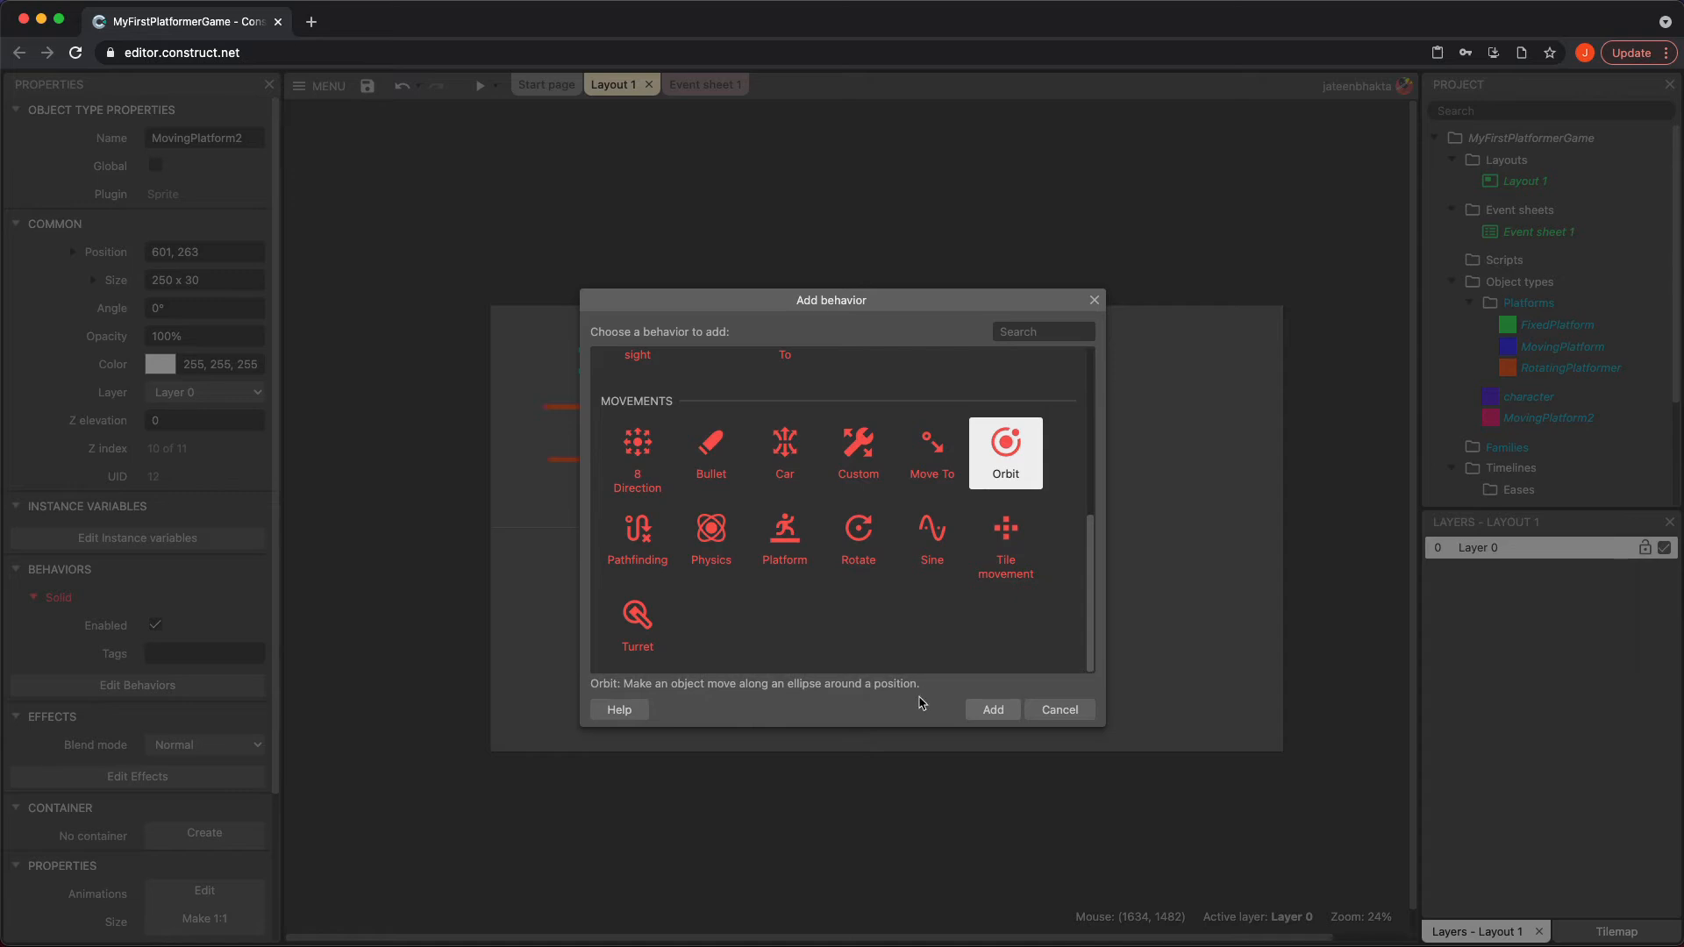
pyautogui.click(992, 711)
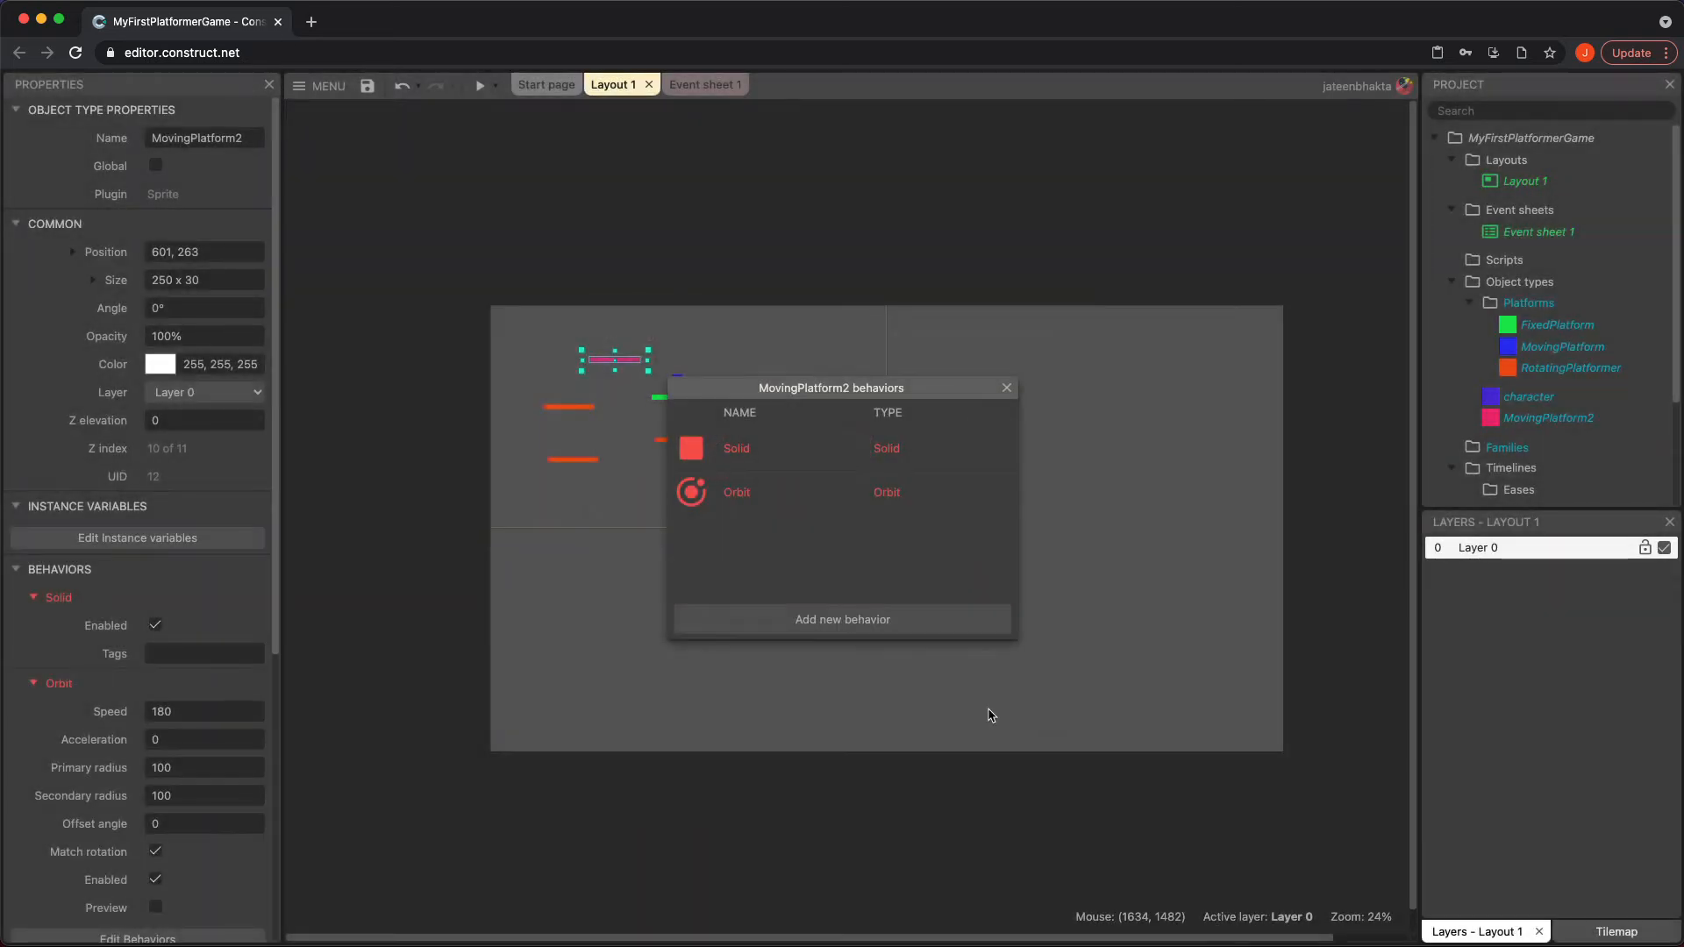
pyautogui.click(1007, 388)
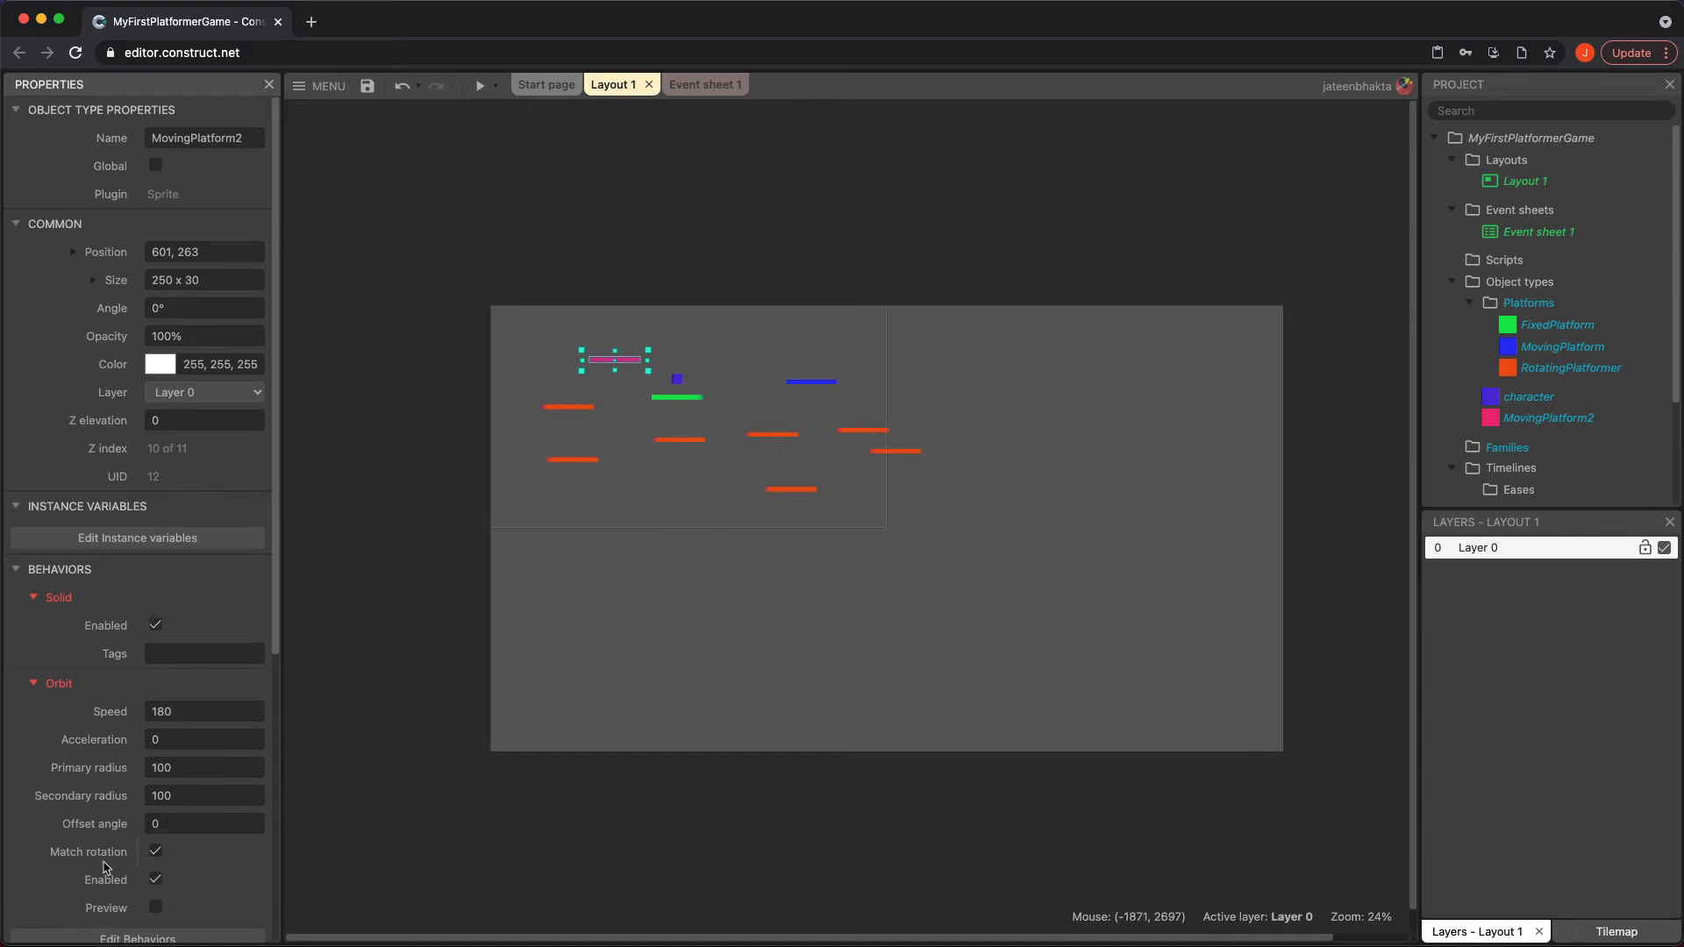
# Preview the game with the orbiting pink platform, and disable the Orbit behavior on MovingPlatform2
pyautogui.scroll(-2, 110, 855)
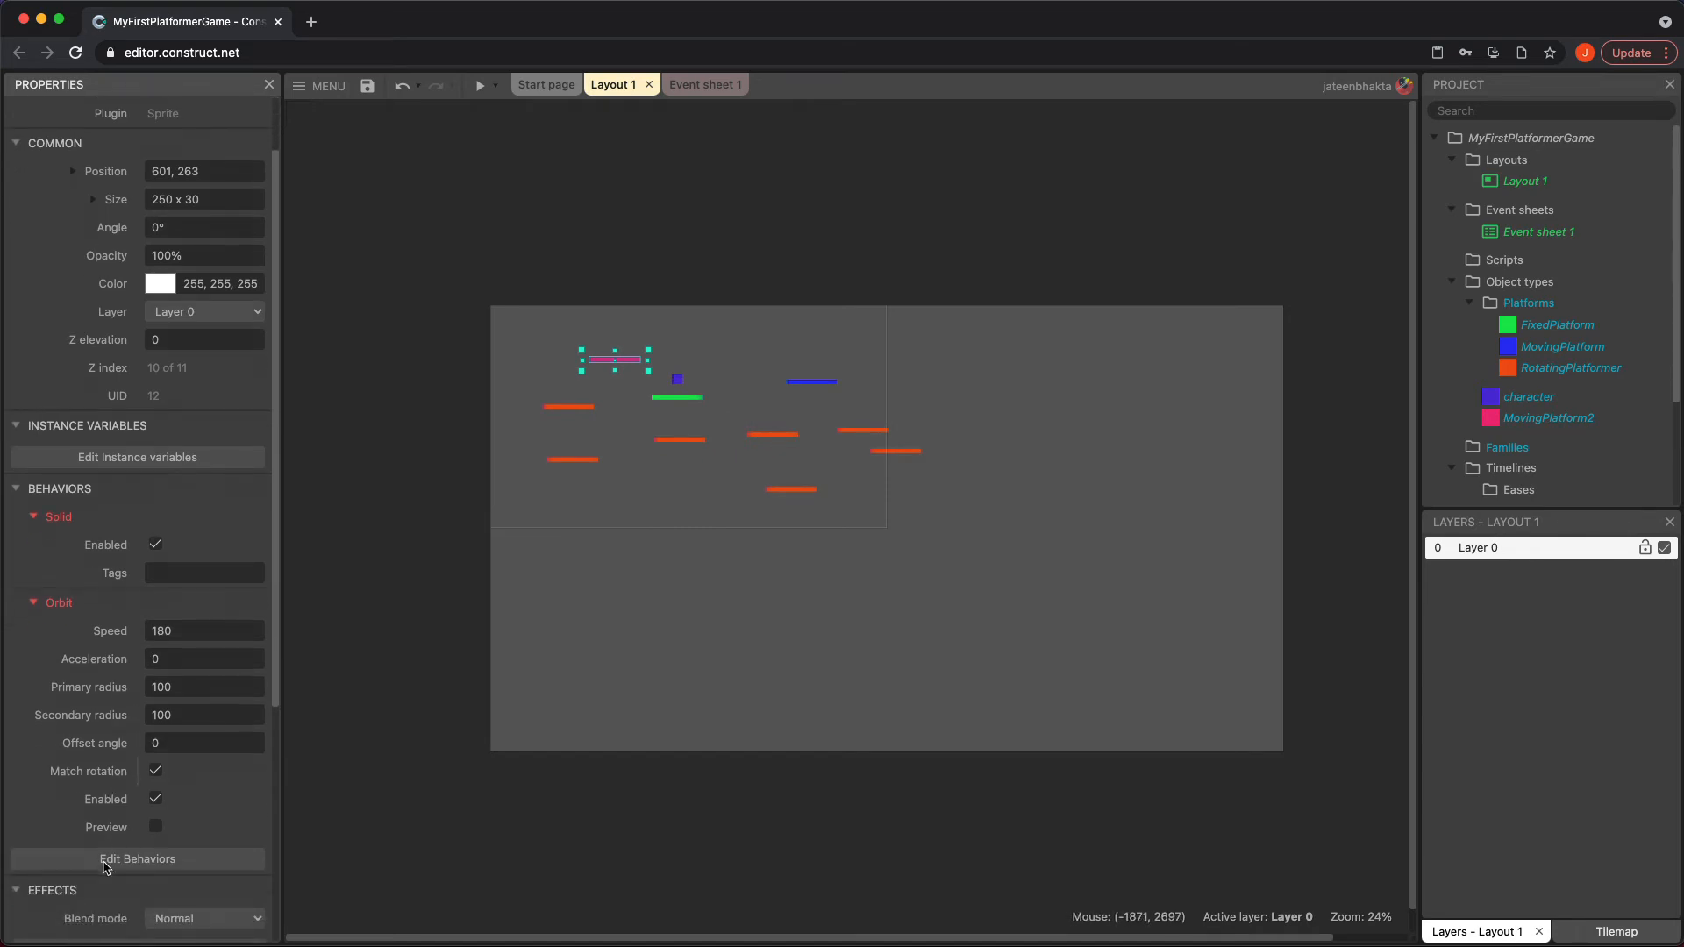
pyautogui.click(480, 85)
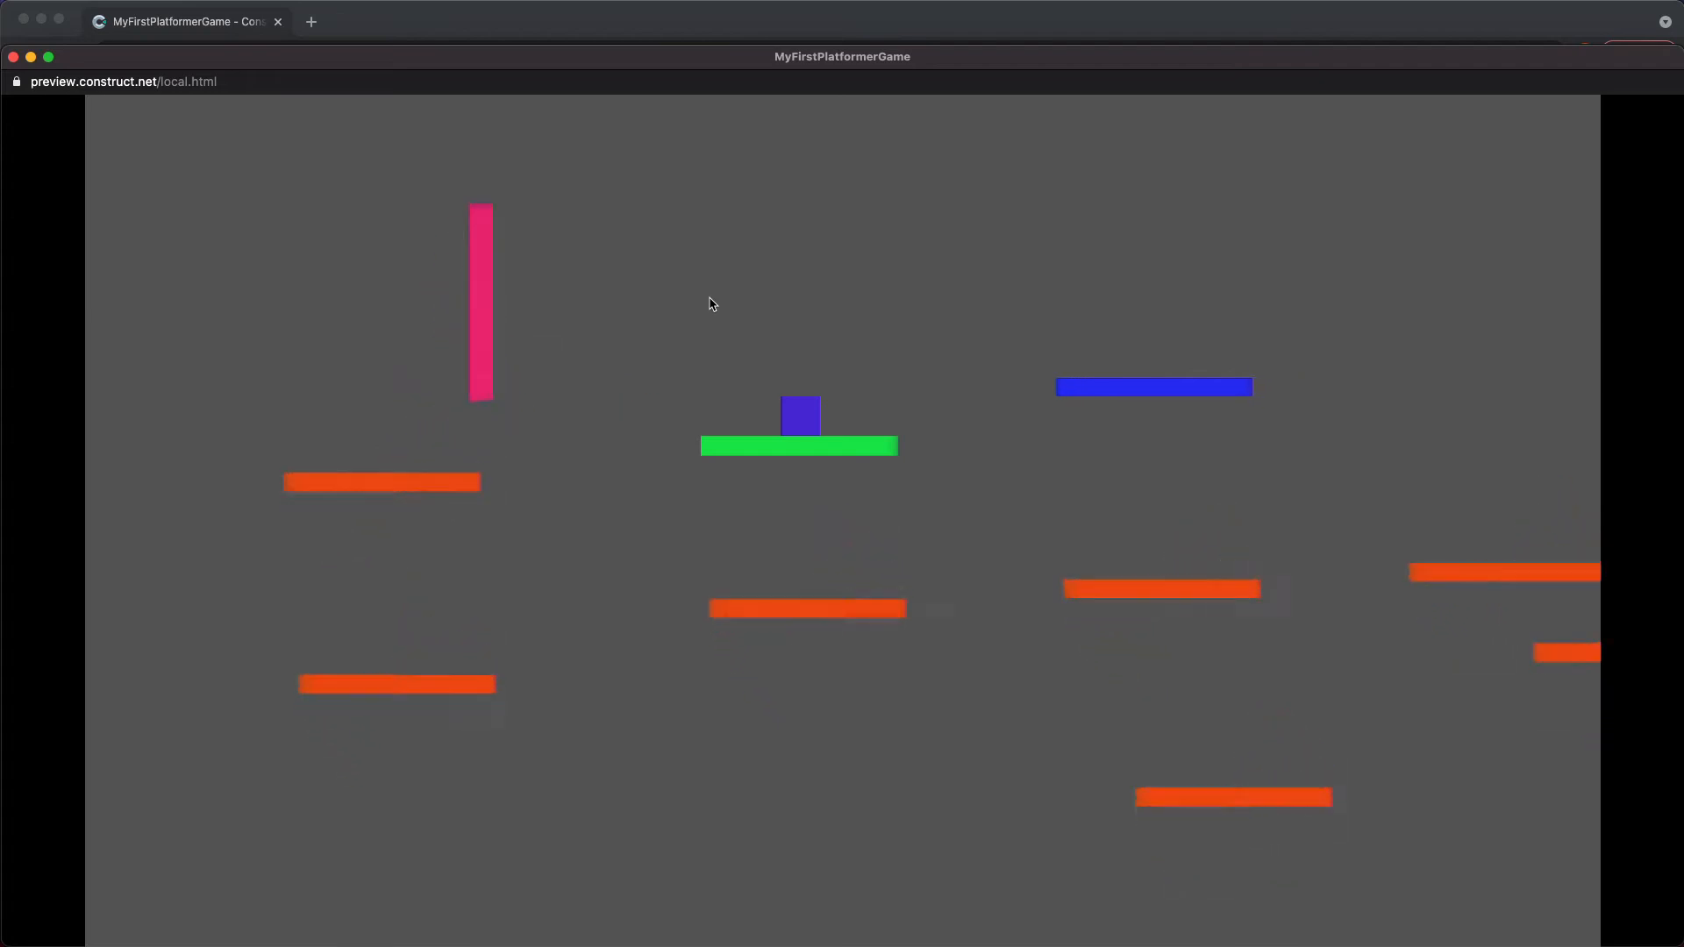
pyautogui.click(14, 57)
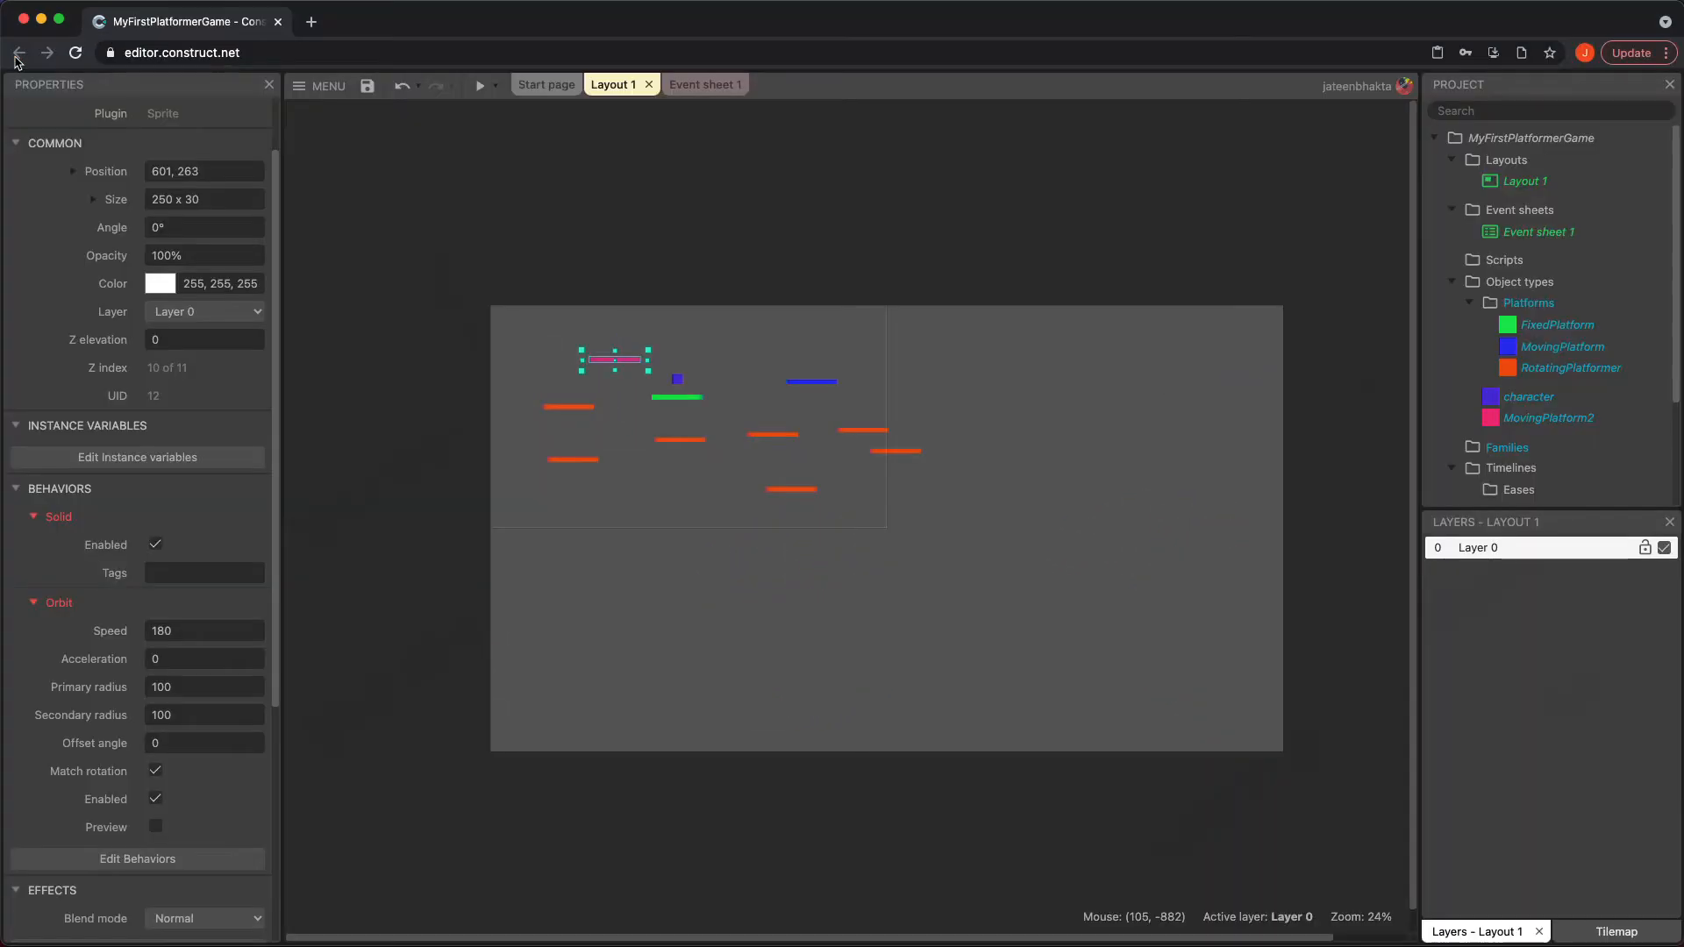
pyautogui.click(155, 798)
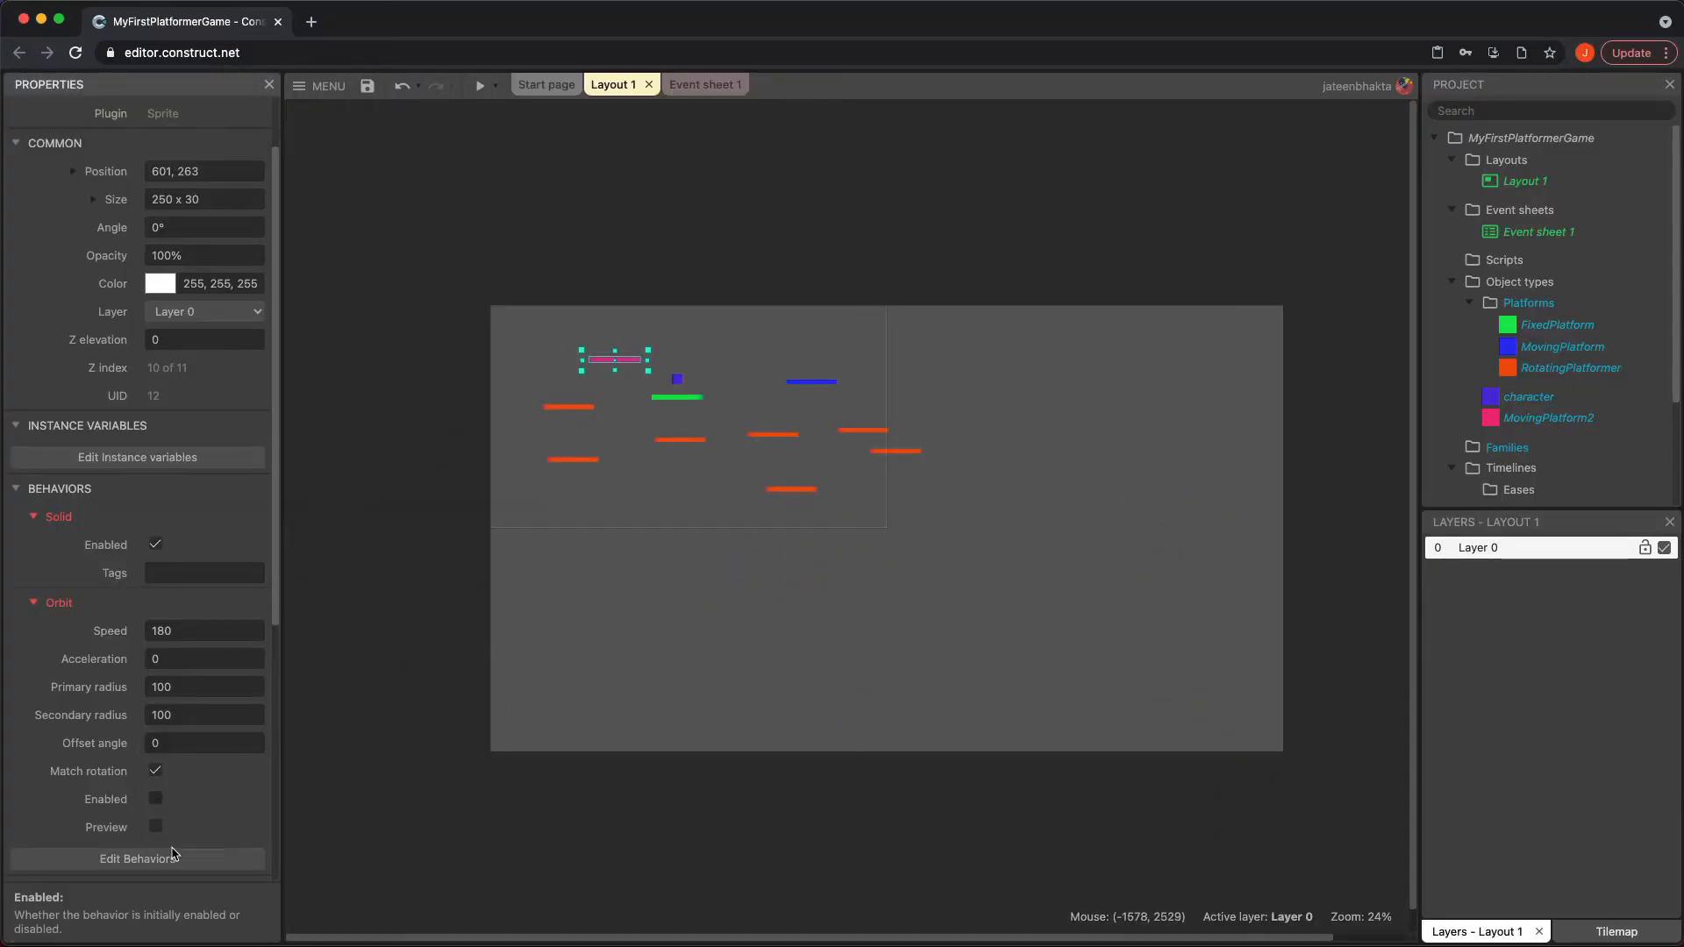
# Add the Move To behavior to the MovingPlatform2 object and review its properties
pyautogui.click(180, 859)
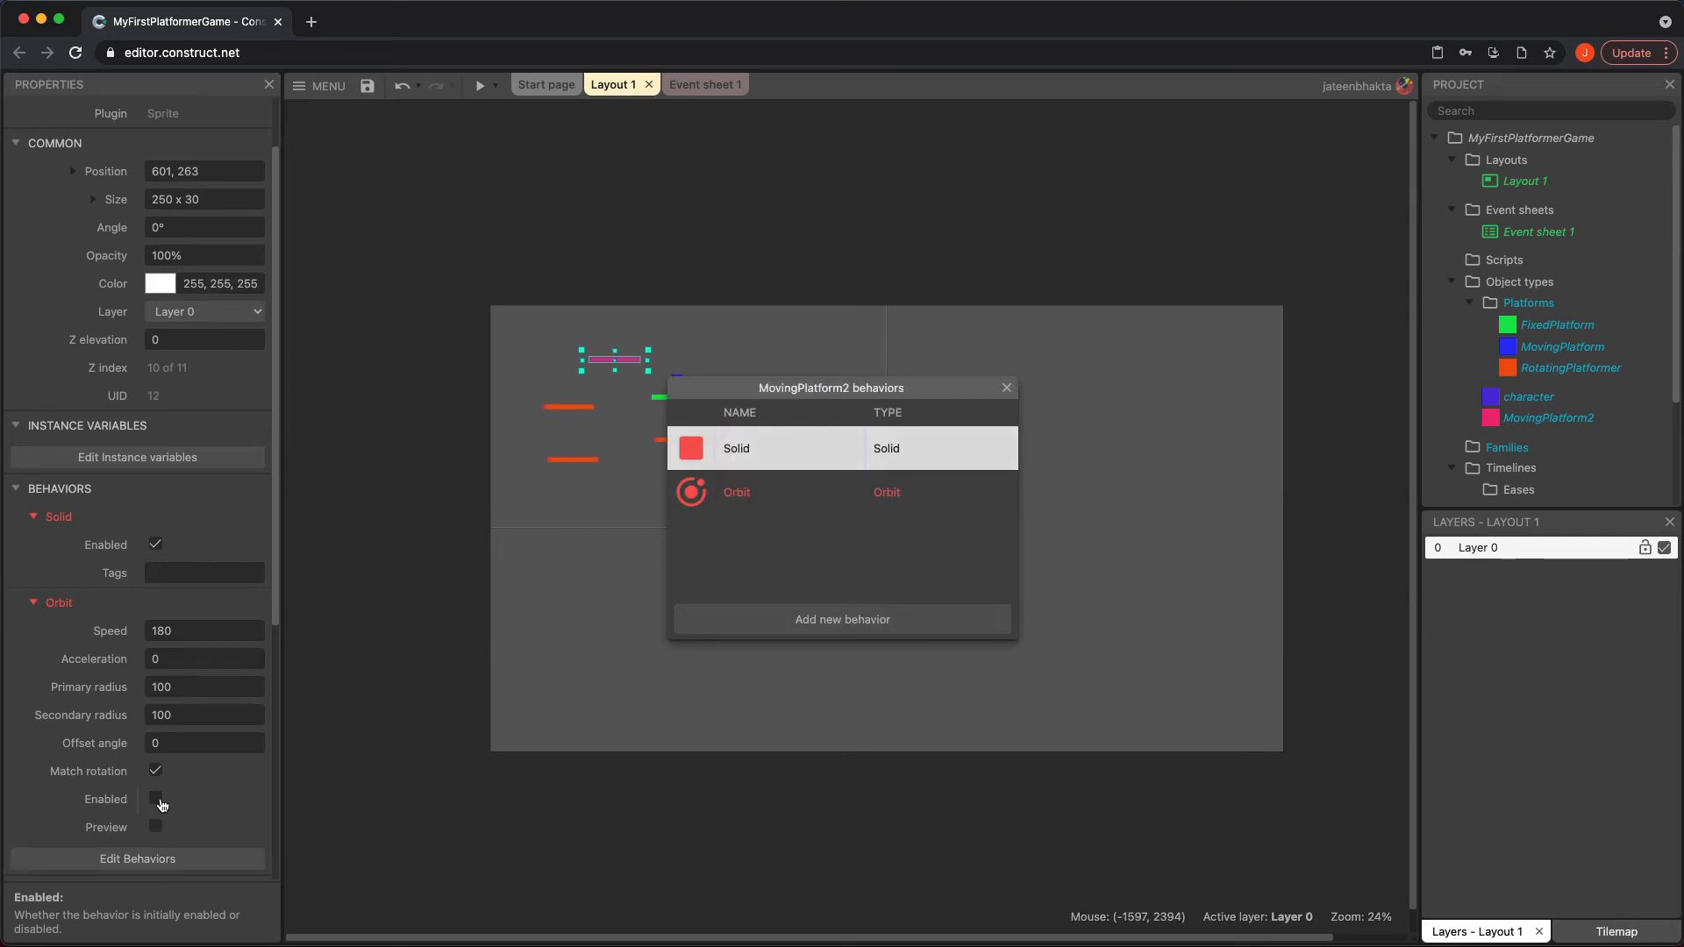
pyautogui.click(863, 619)
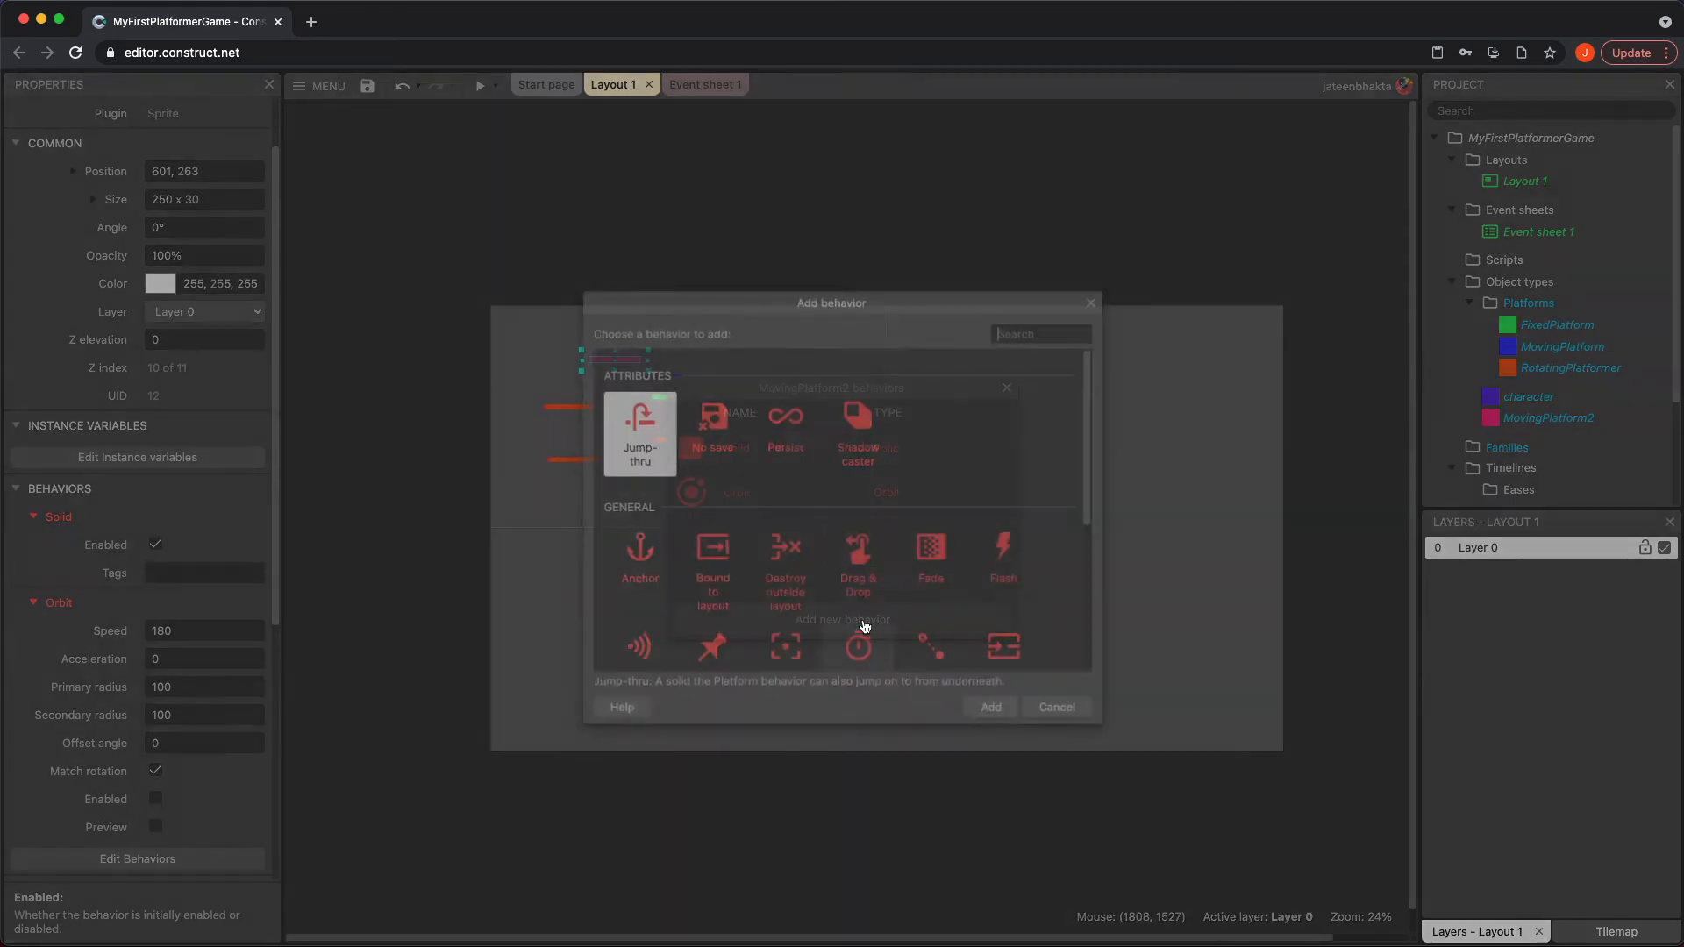
pyautogui.scroll(-3, 856, 537)
pyautogui.scroll(-1, 857, 537)
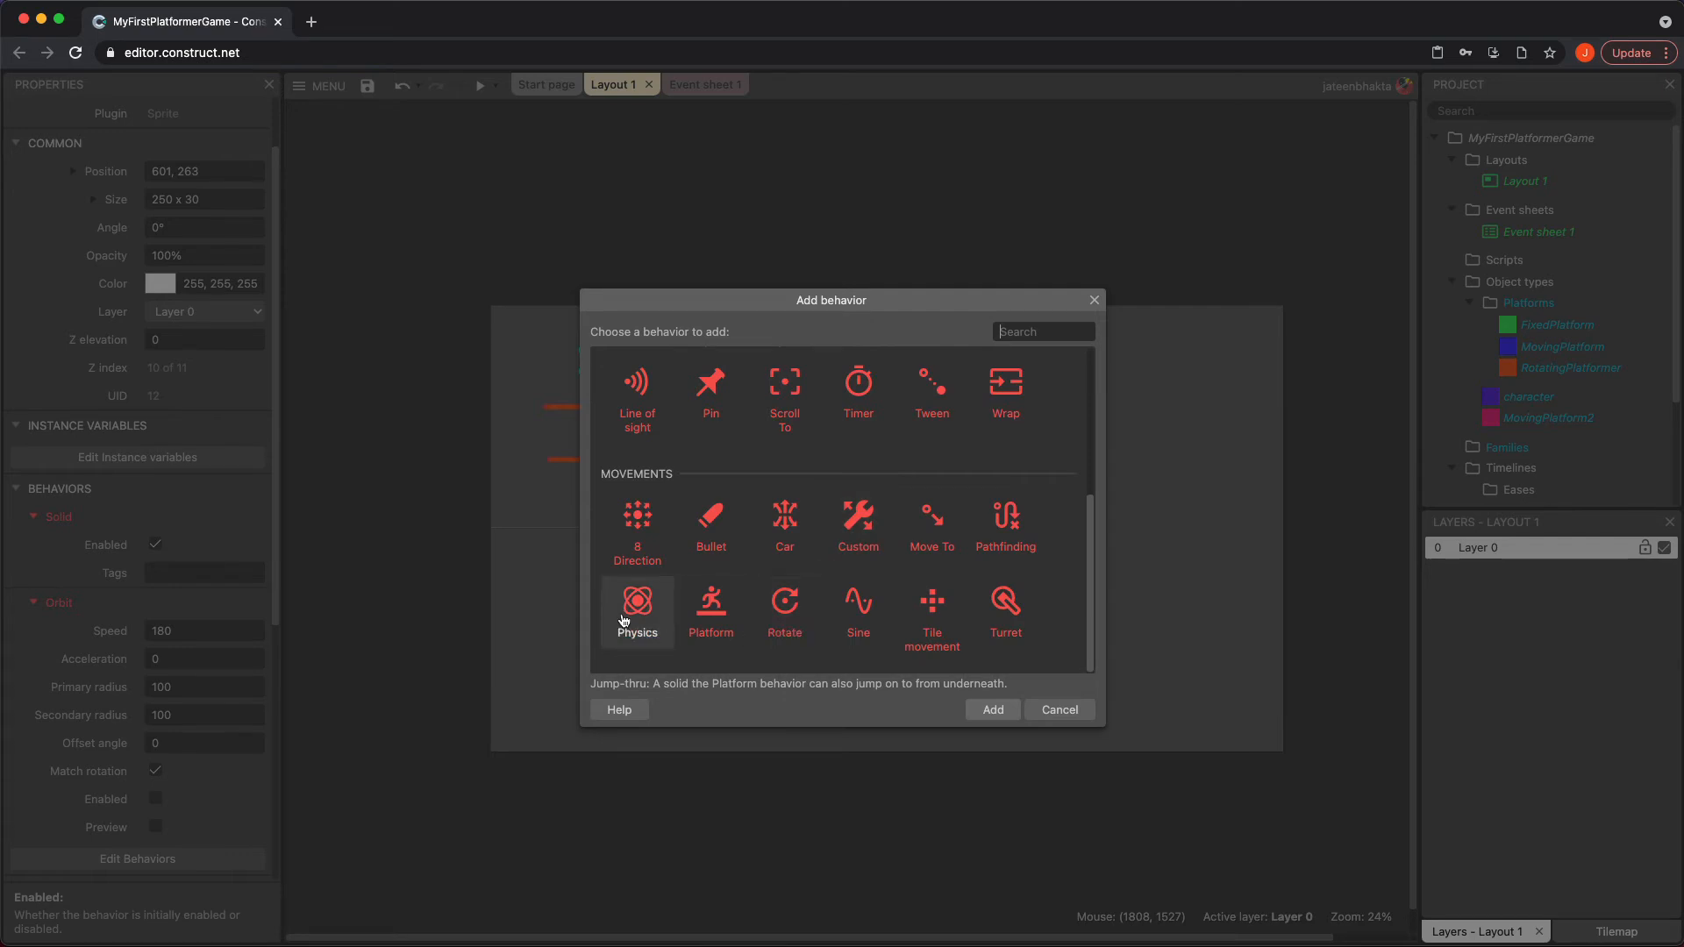
pyautogui.click(948, 526)
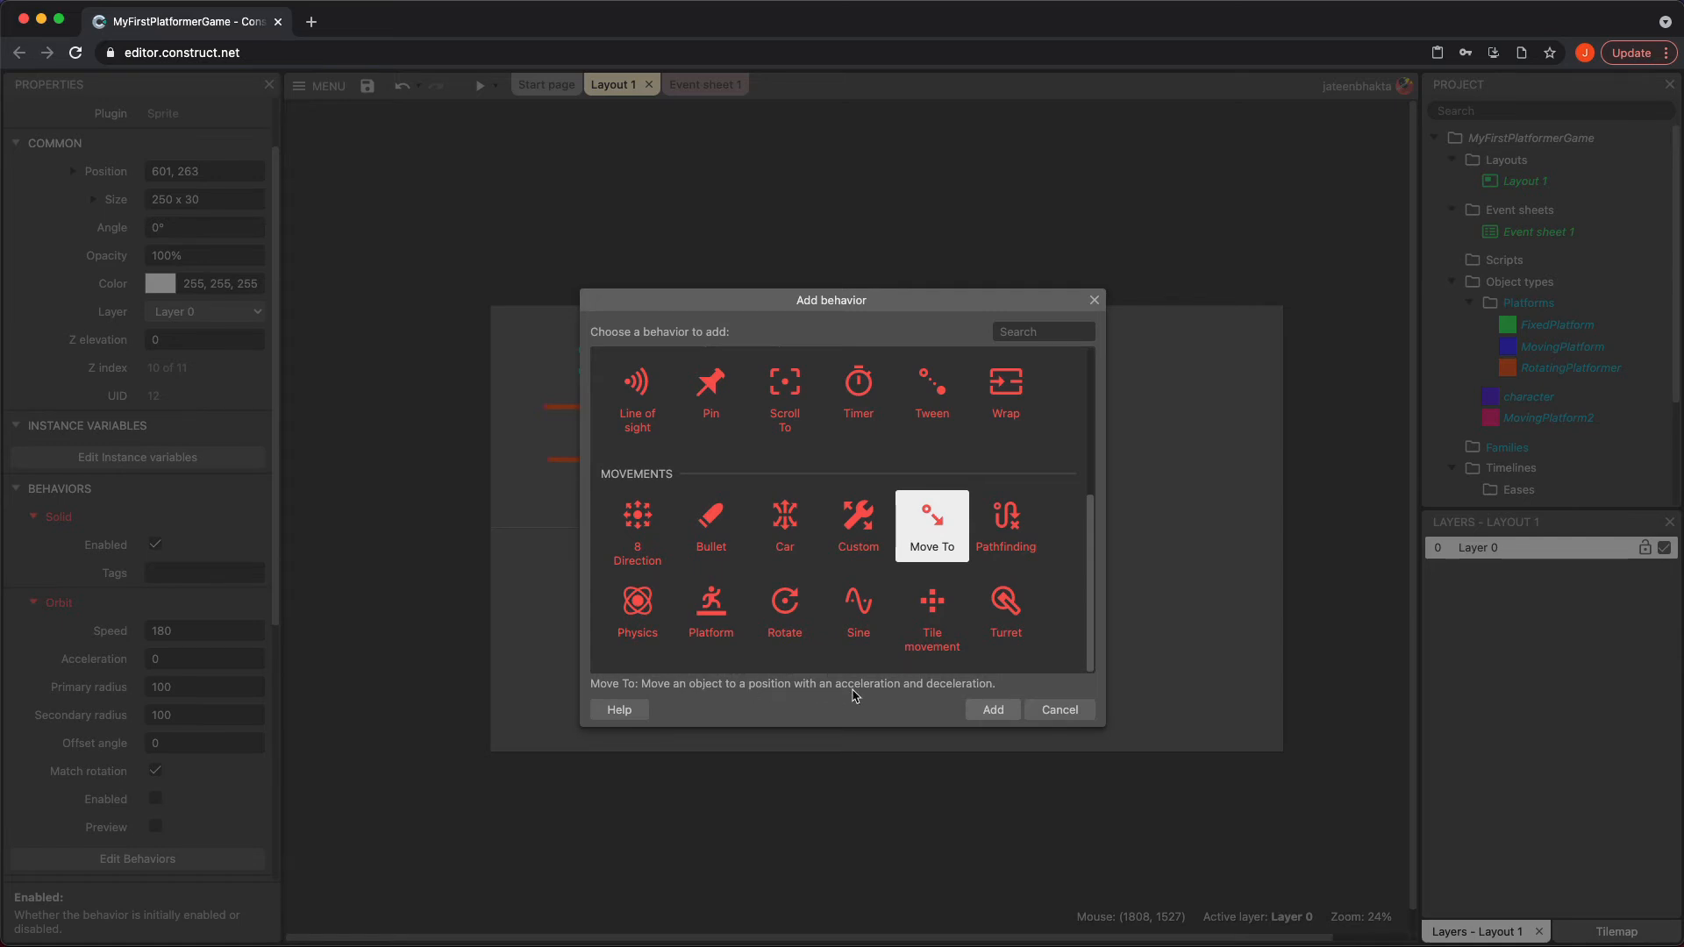
pyautogui.click(988, 710)
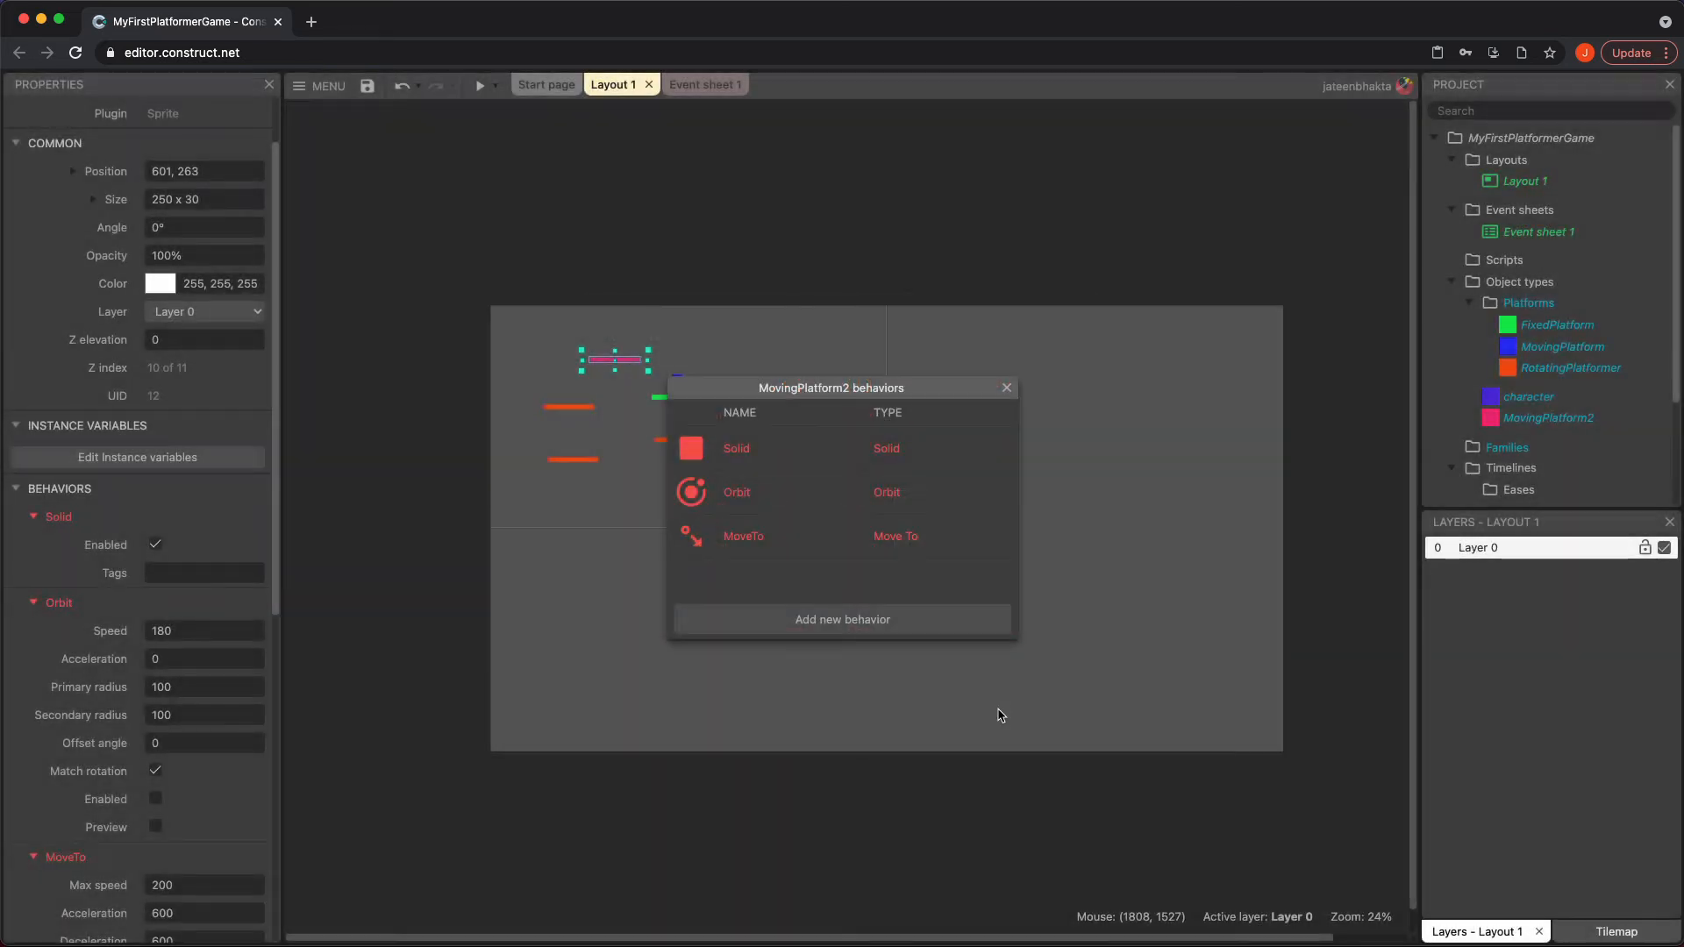
pyautogui.click(1006, 387)
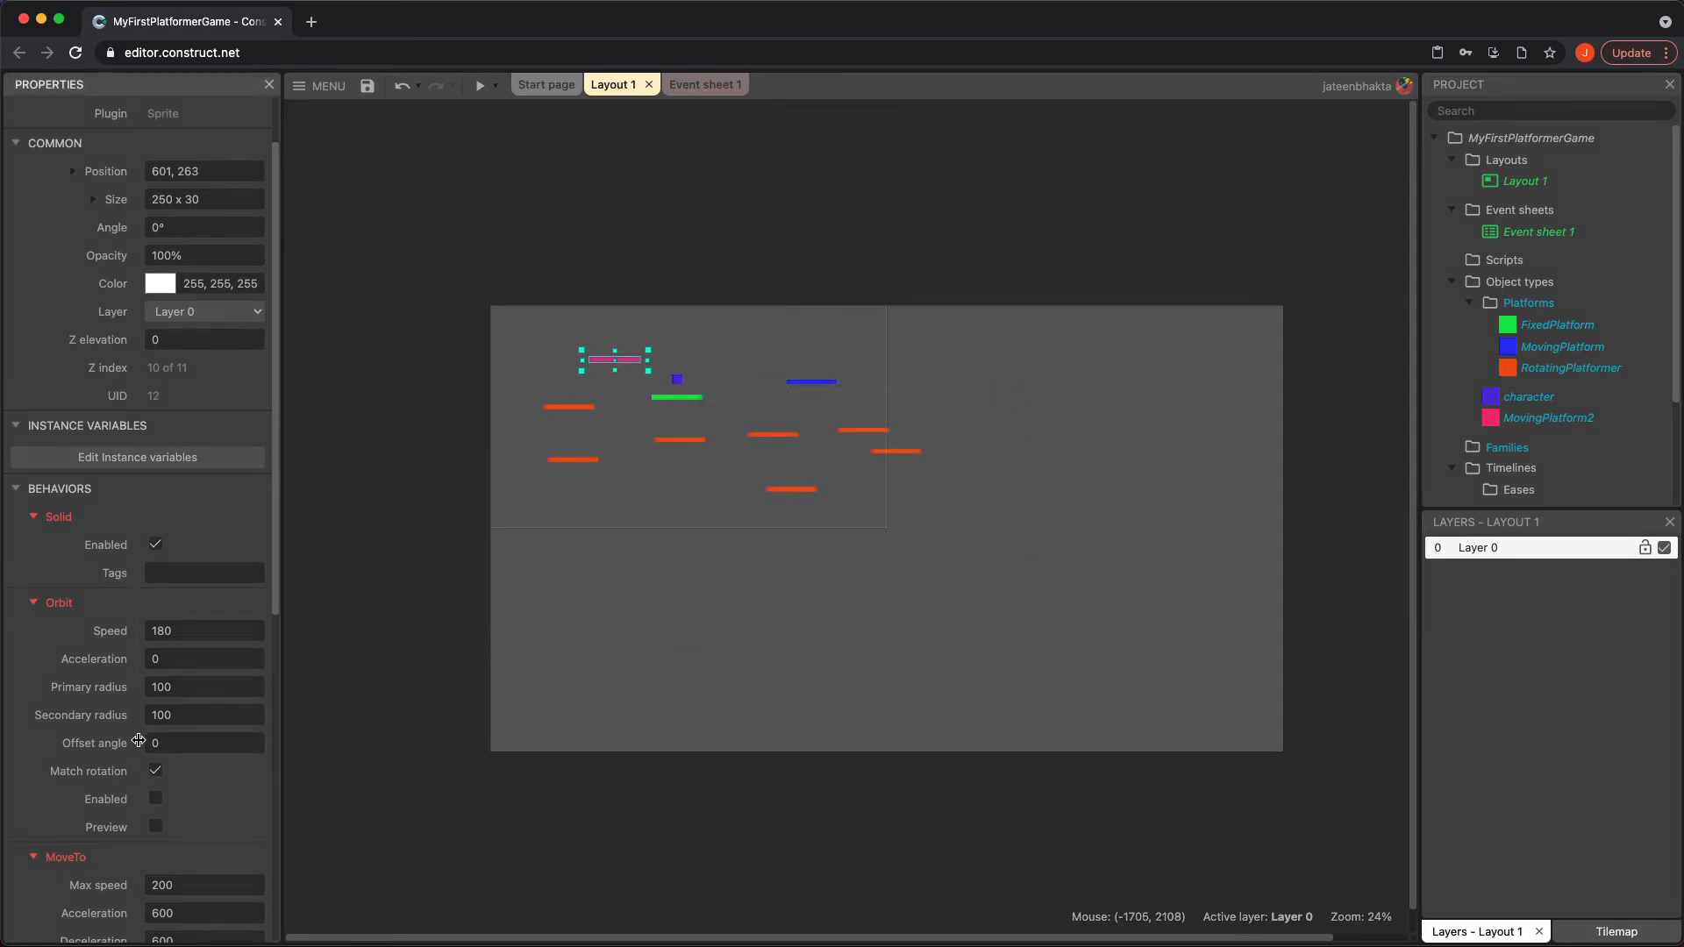
pyautogui.scroll(-5, 138, 741)
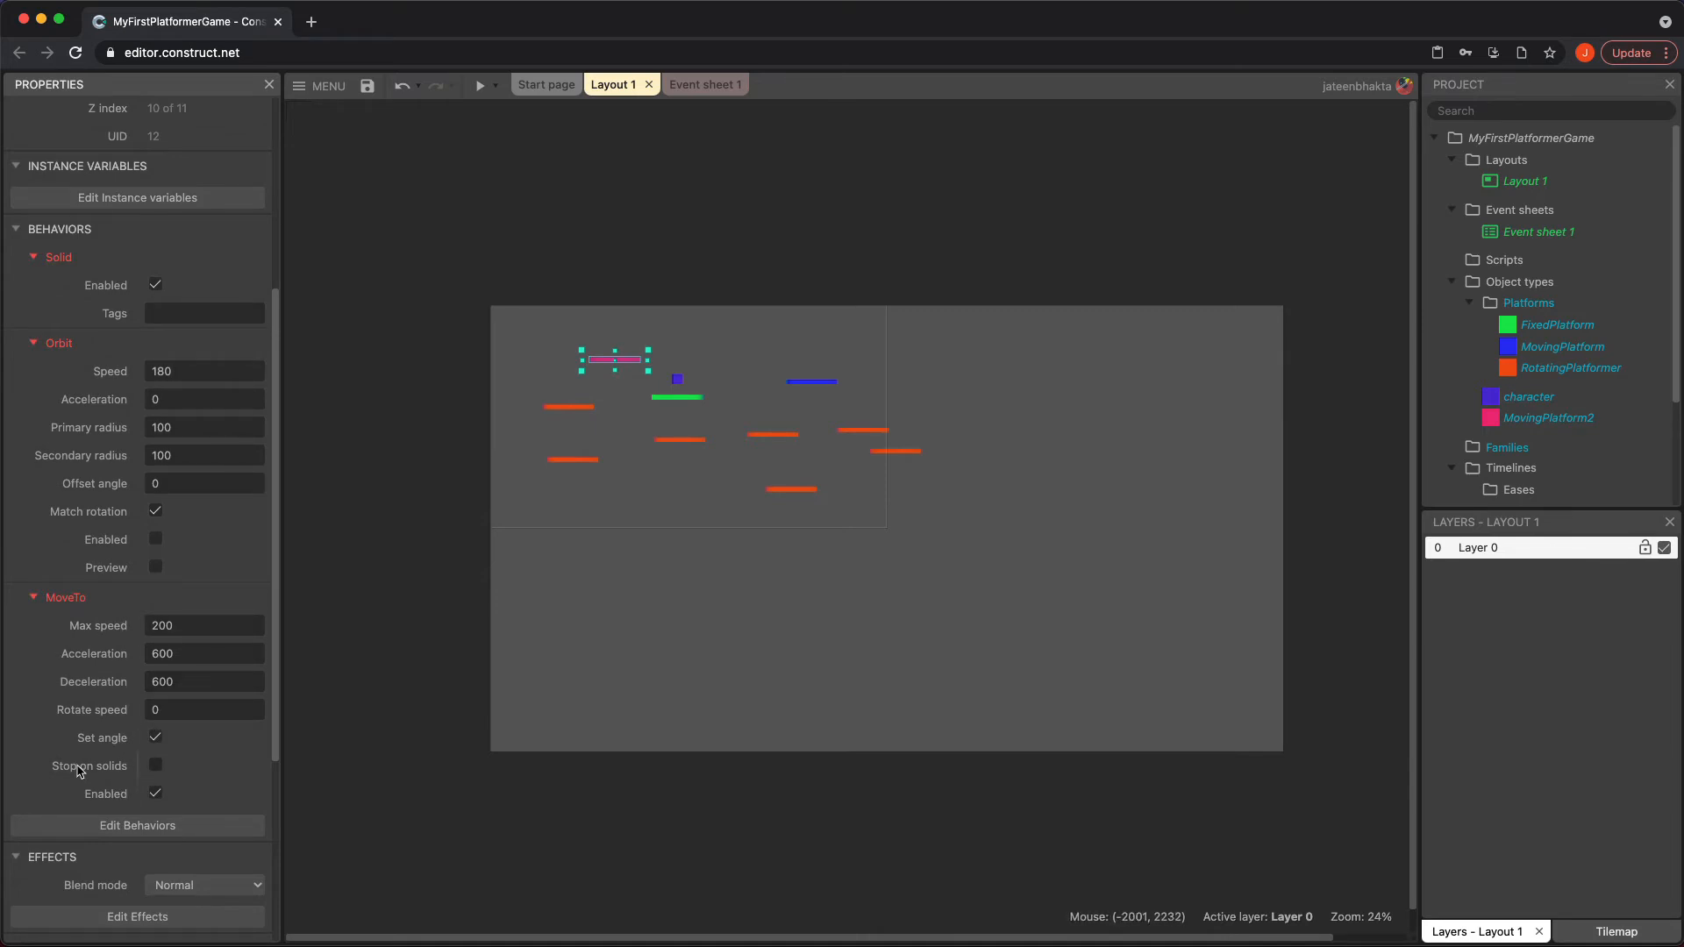
# Preview the game to see how the pink platform behaves with the Move To behavior
pyautogui.moveTo(80, 771)
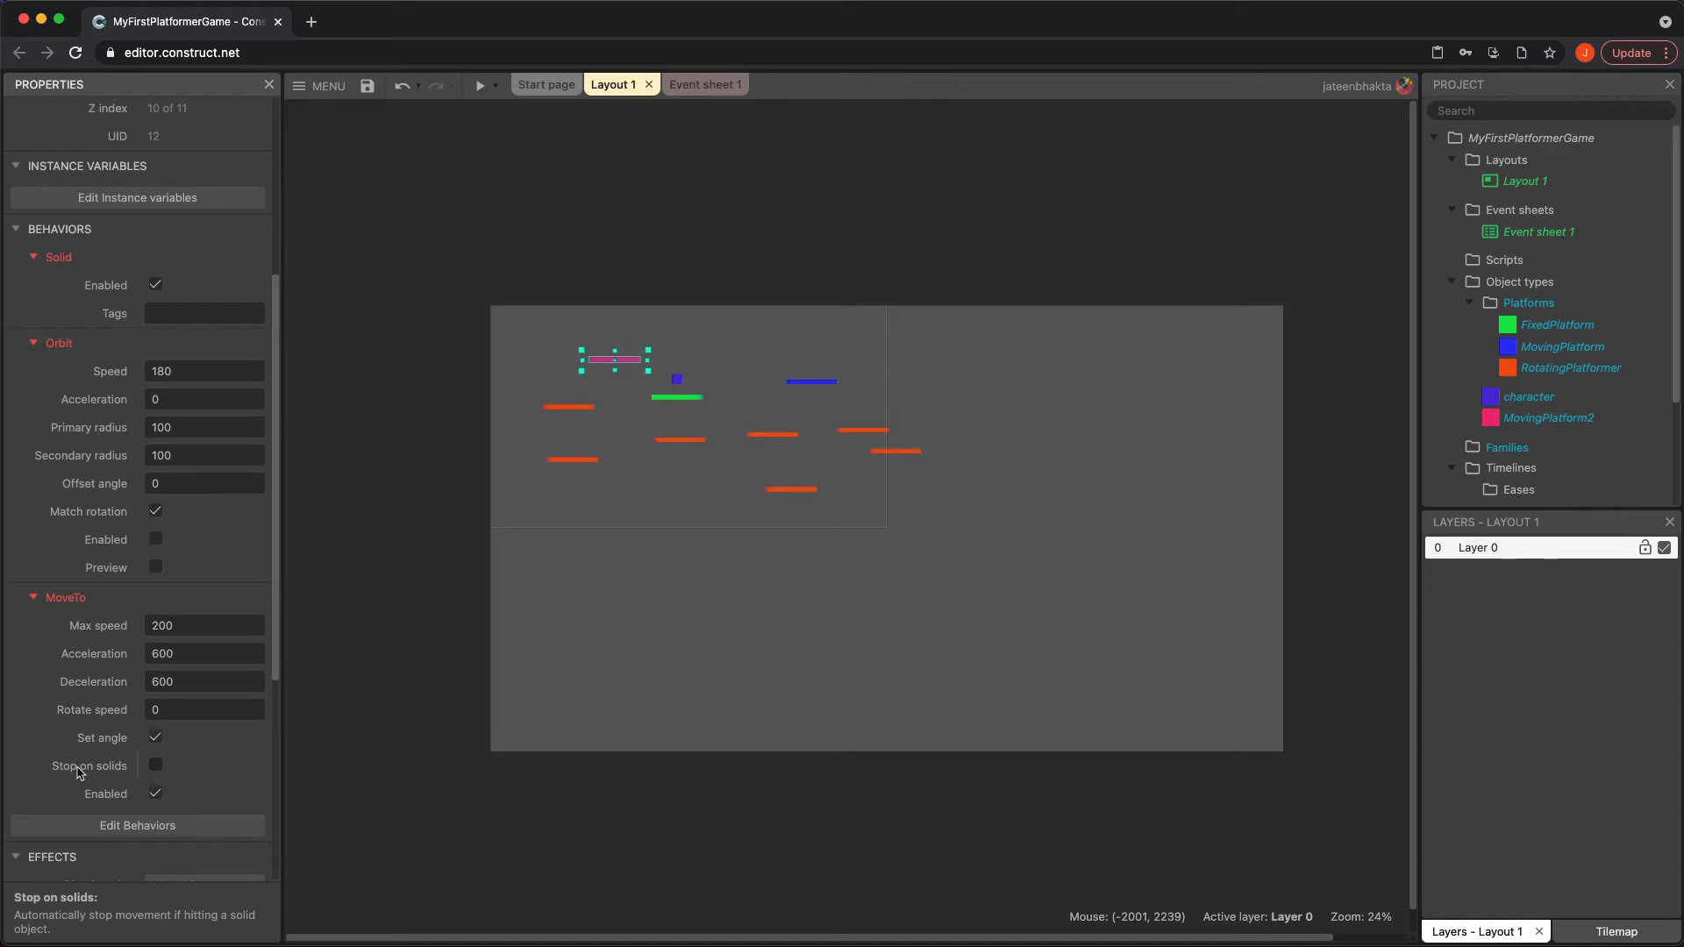
pyautogui.click(479, 86)
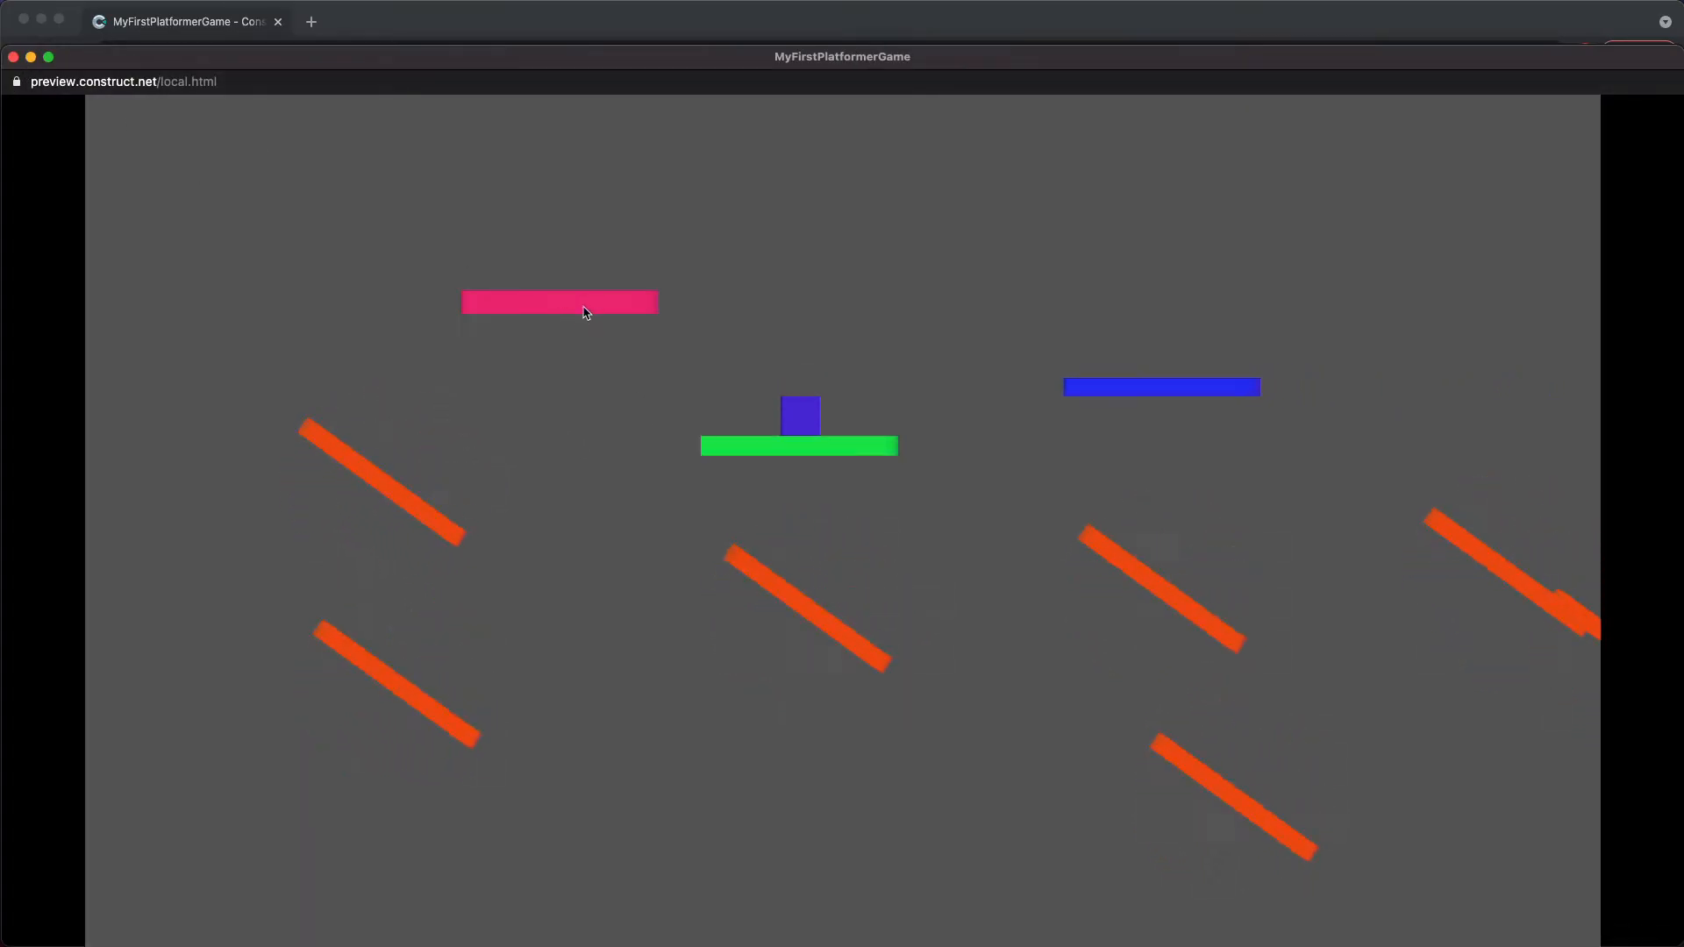
pyautogui.click(13, 58)
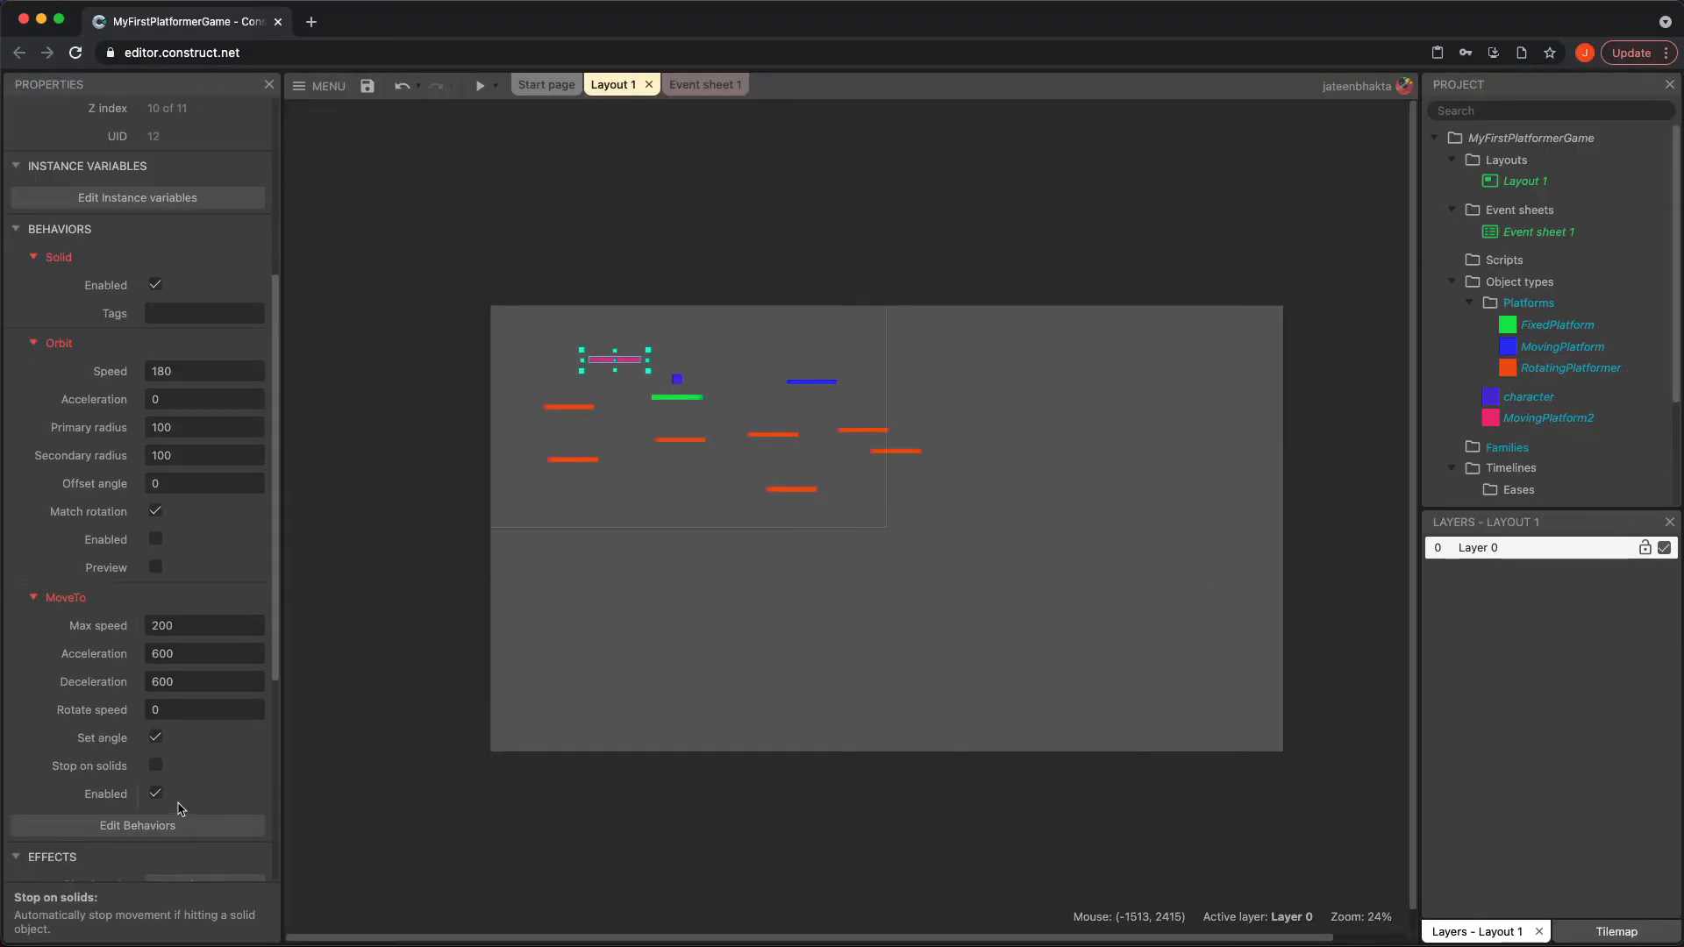
# Toggle the Stop on solids option of MovingPlatform2's Move To behavior and reselect the platform to check its properties
pyautogui.click(155, 765)
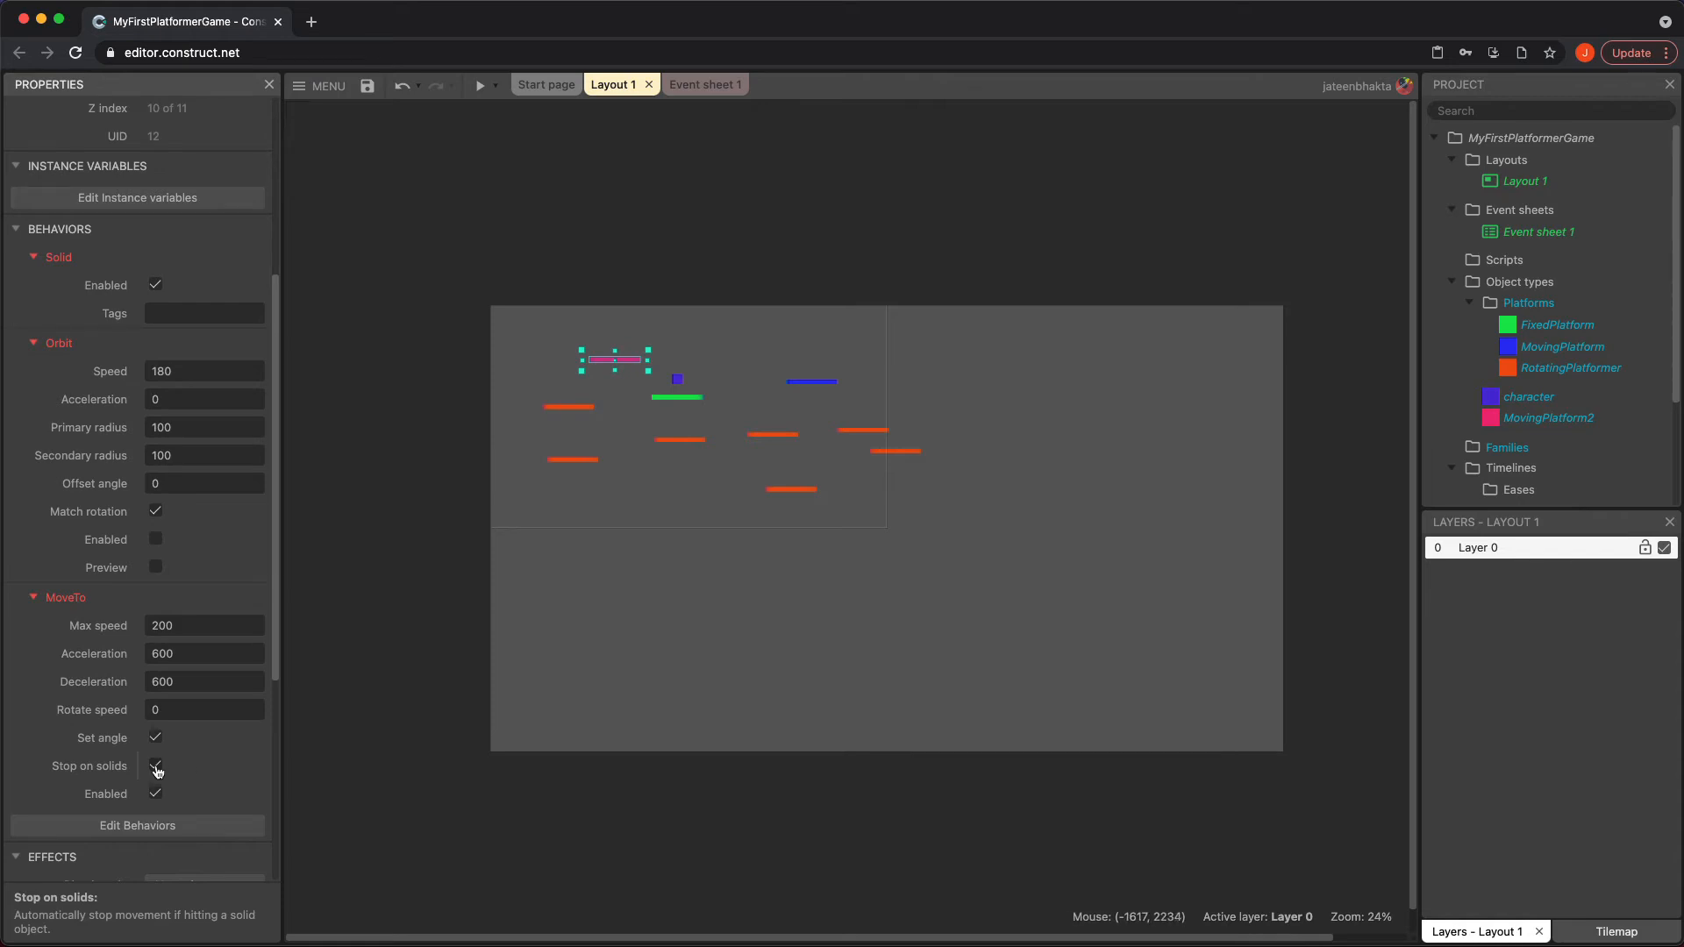
pyautogui.click(482, 259)
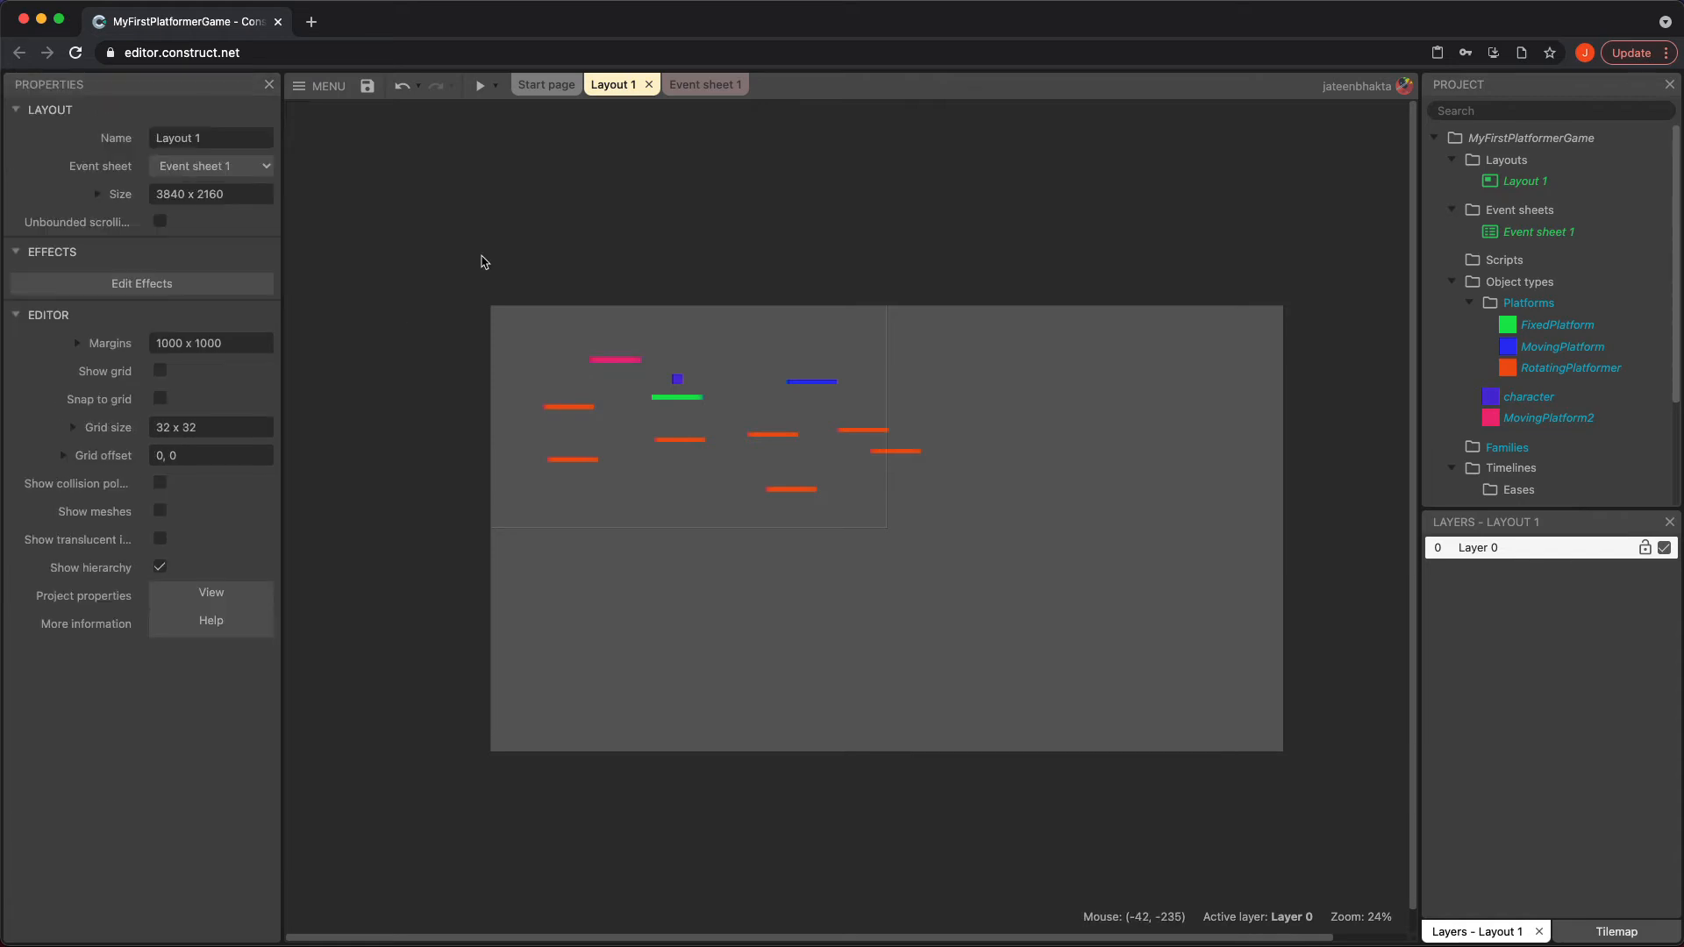
pyautogui.click(624, 364)
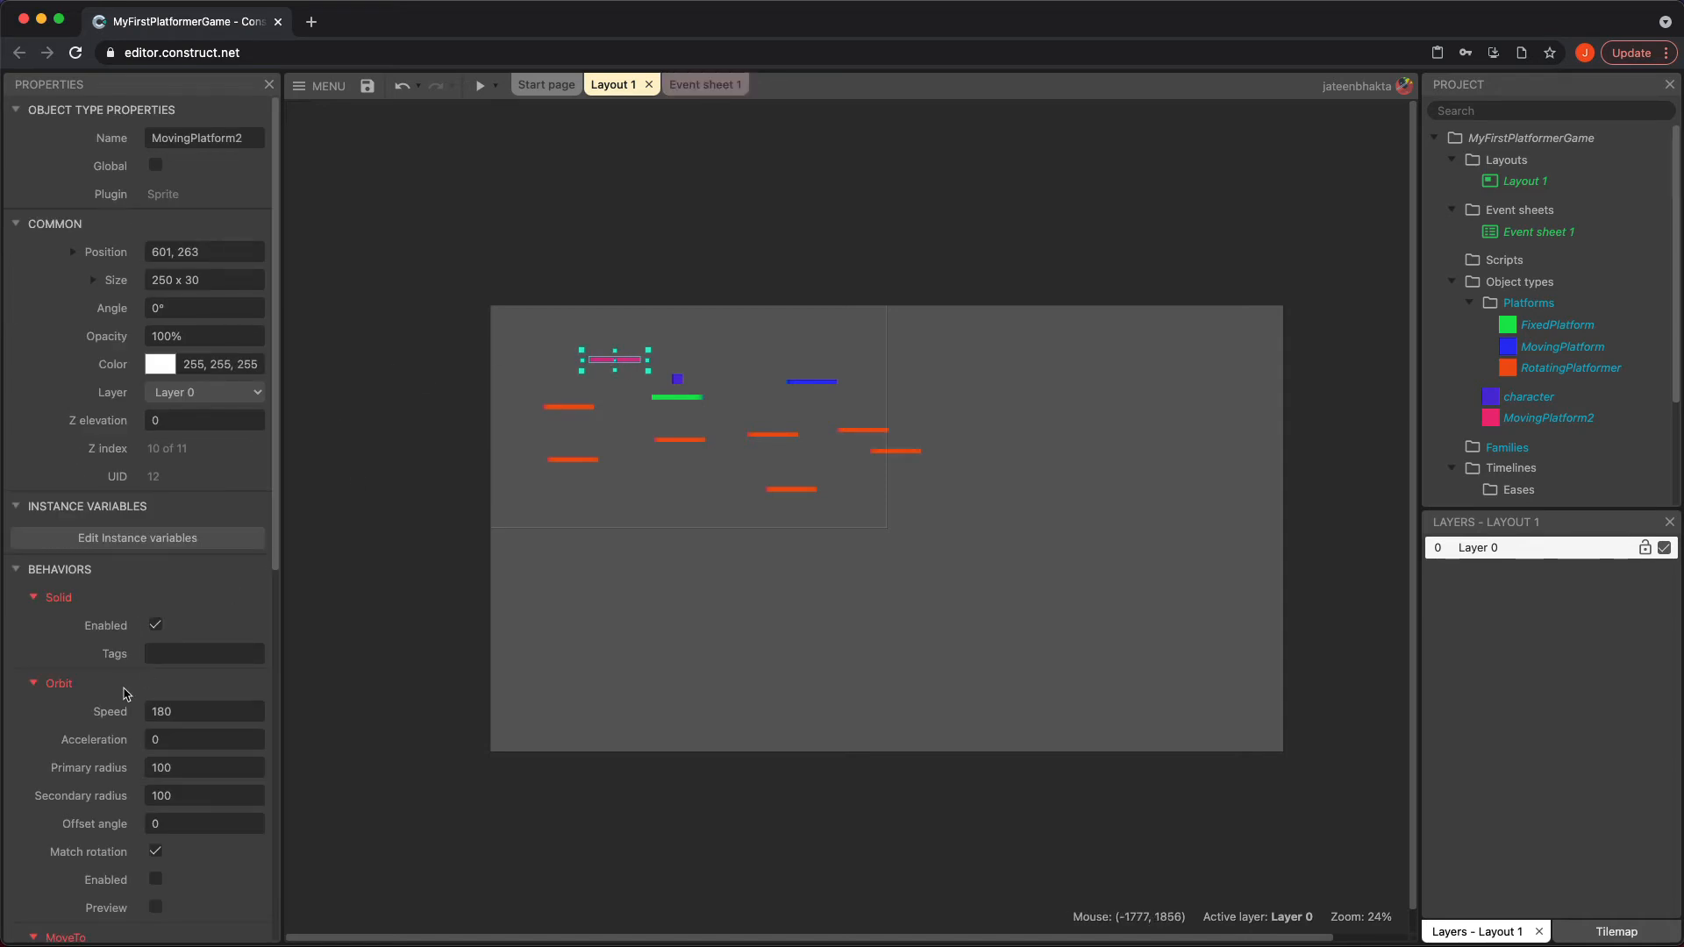
pyautogui.scroll(-3, 126, 691)
# Add a System "On start of layout" event to Event sheet 1
pyautogui.click(693, 85)
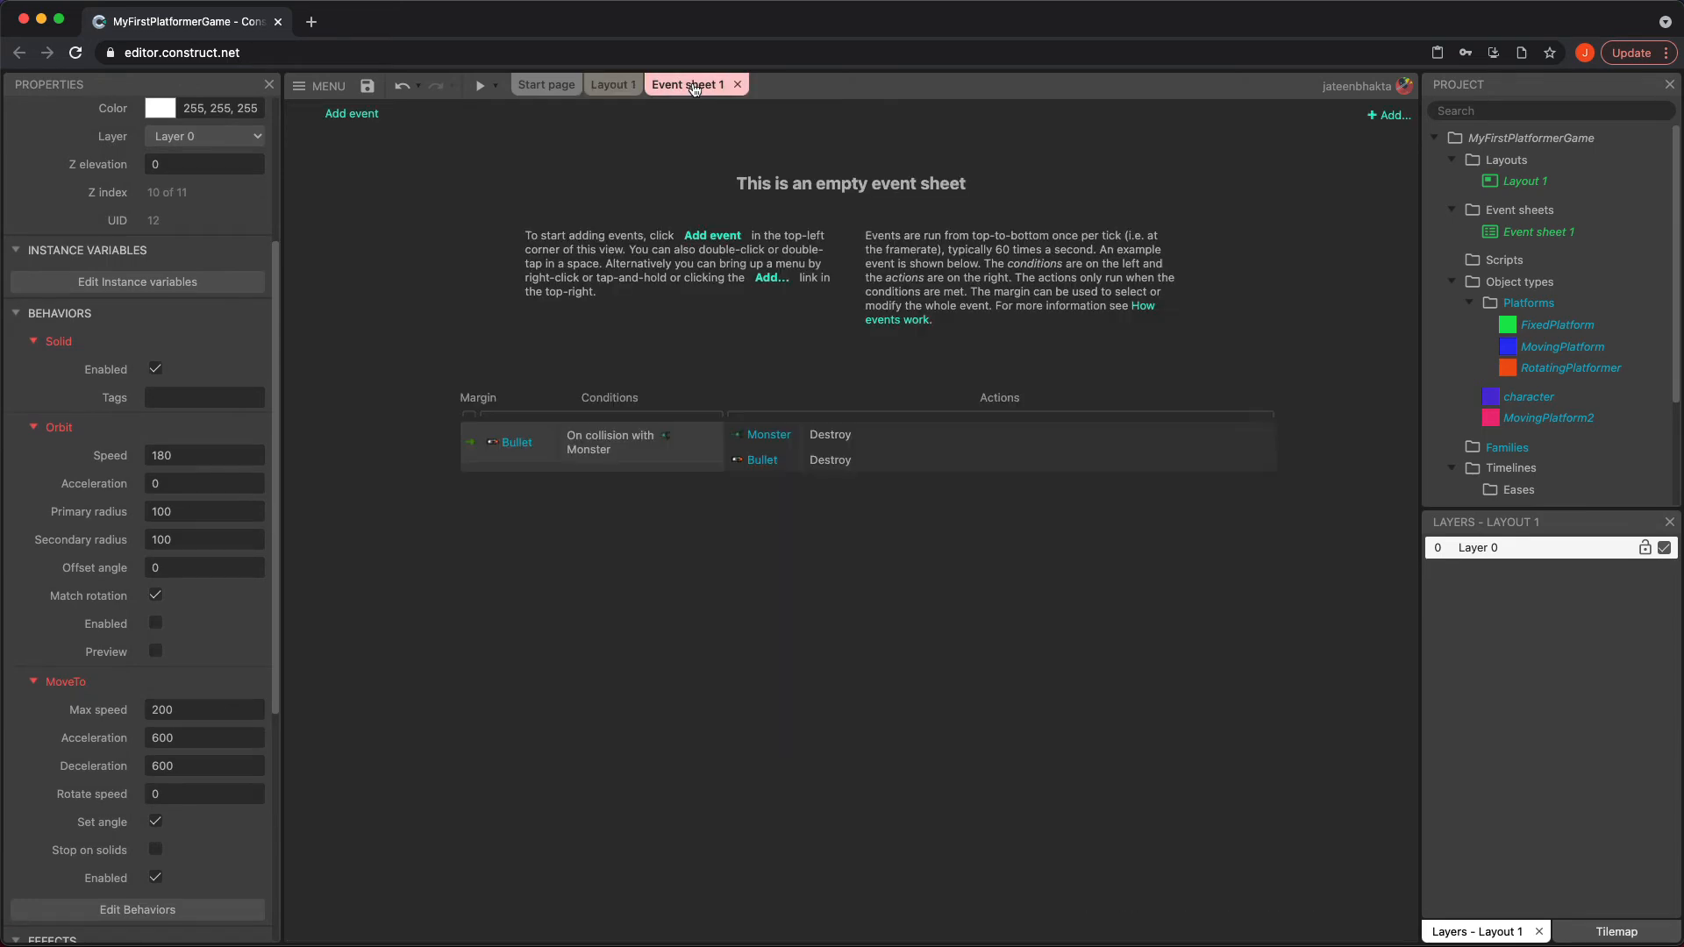
pyautogui.click(352, 114)
pyautogui.doubleClick(633, 378)
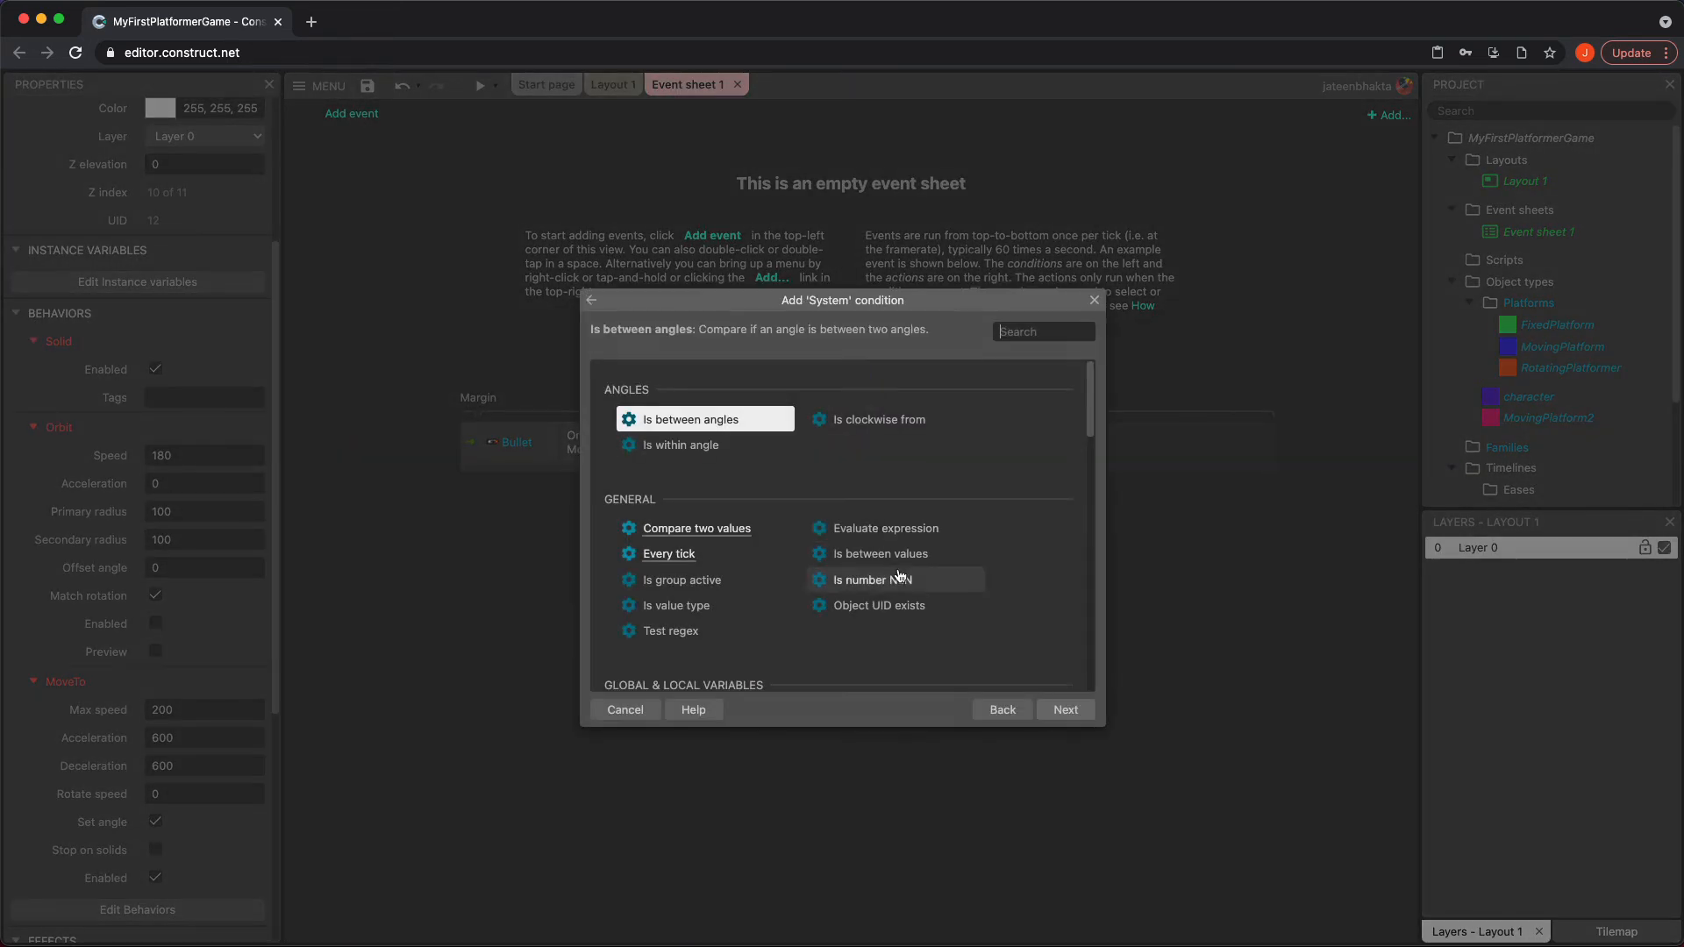
pyautogui.scroll(-5, 902, 571)
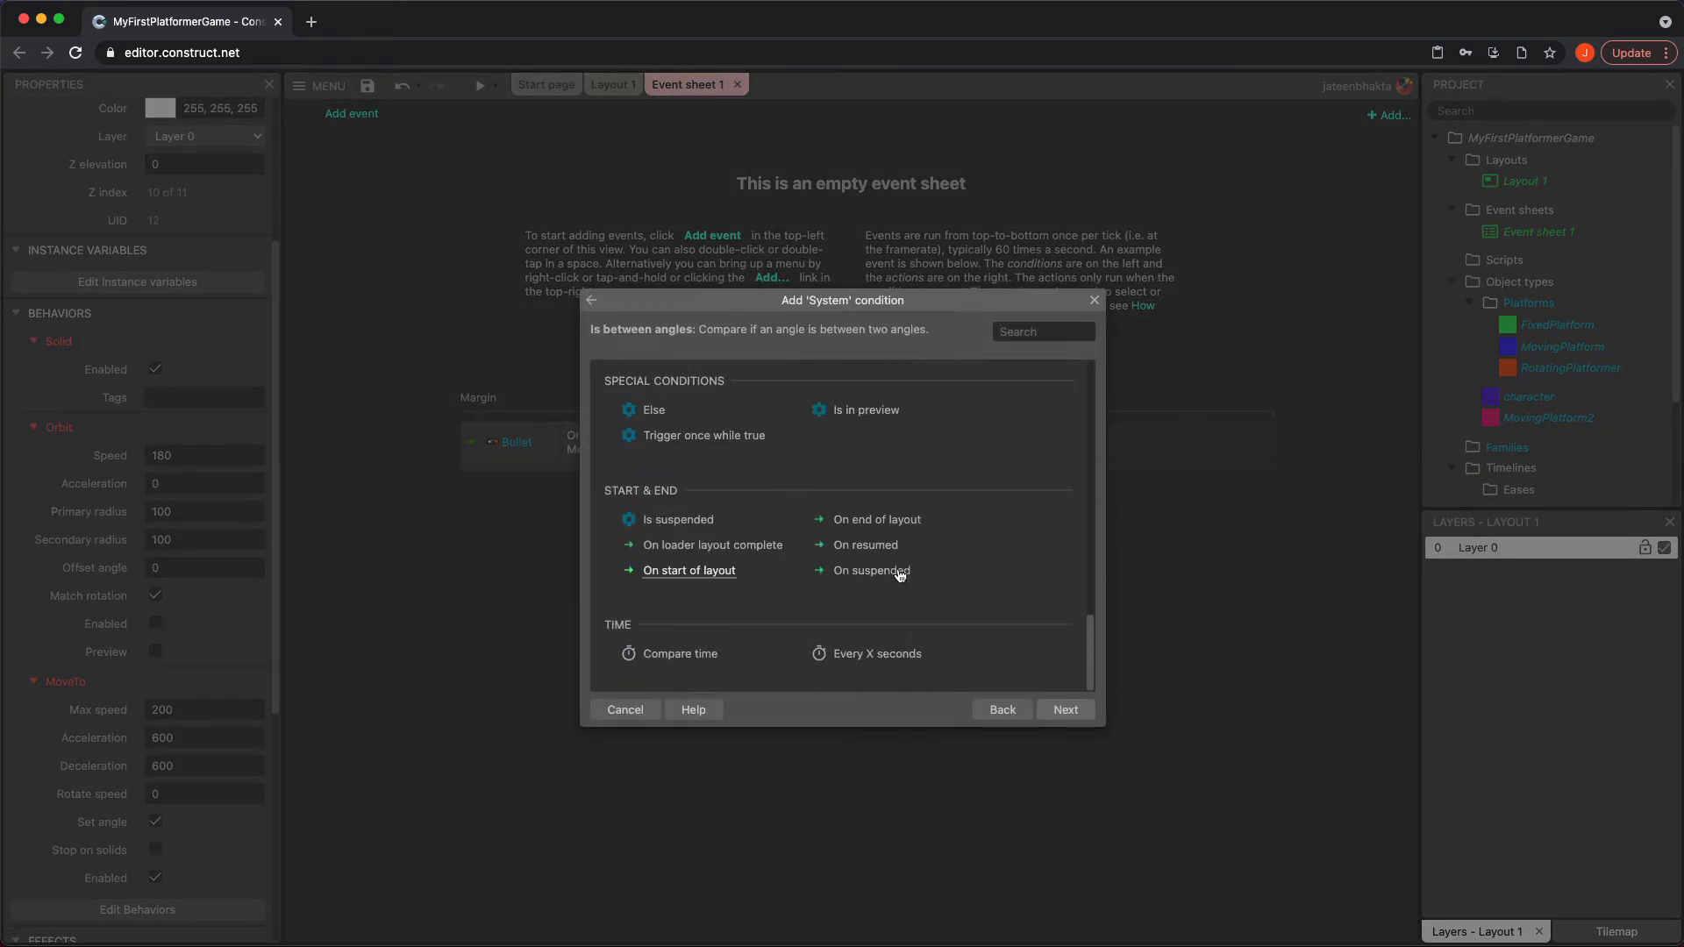
pyautogui.doubleClick(689, 572)
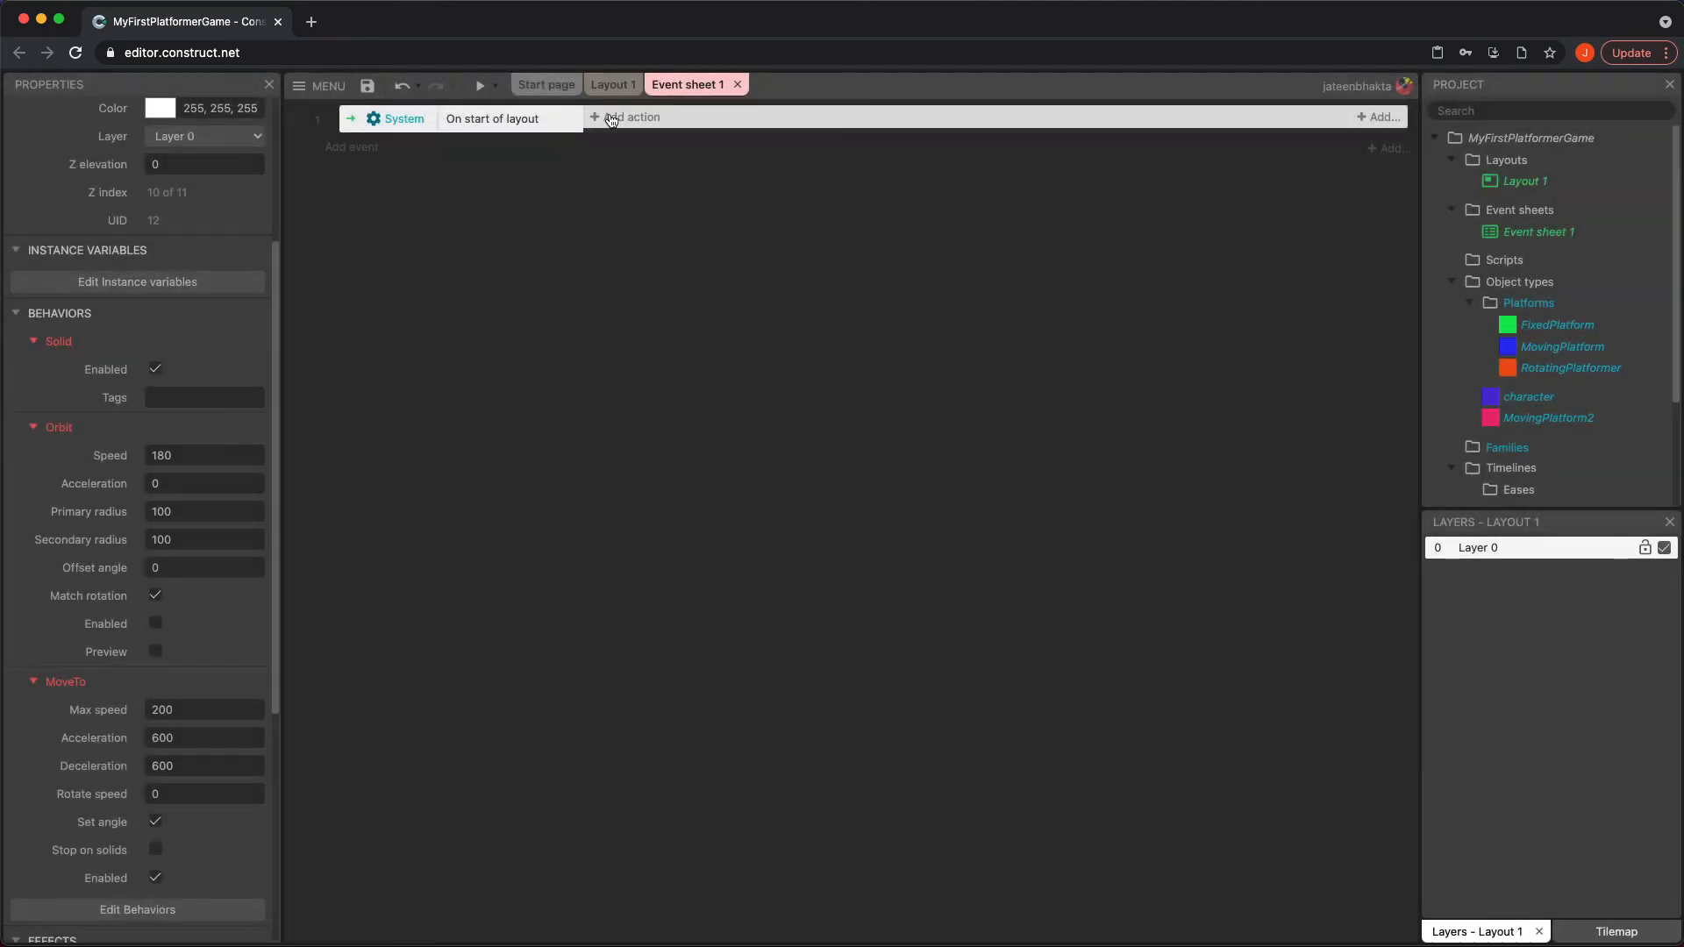
# Review the MoveTo actions offered for MovingPlatform2, including Move along Pathfinding path, Move along timeline, Move to object and Move to position
pyautogui.click(611, 118)
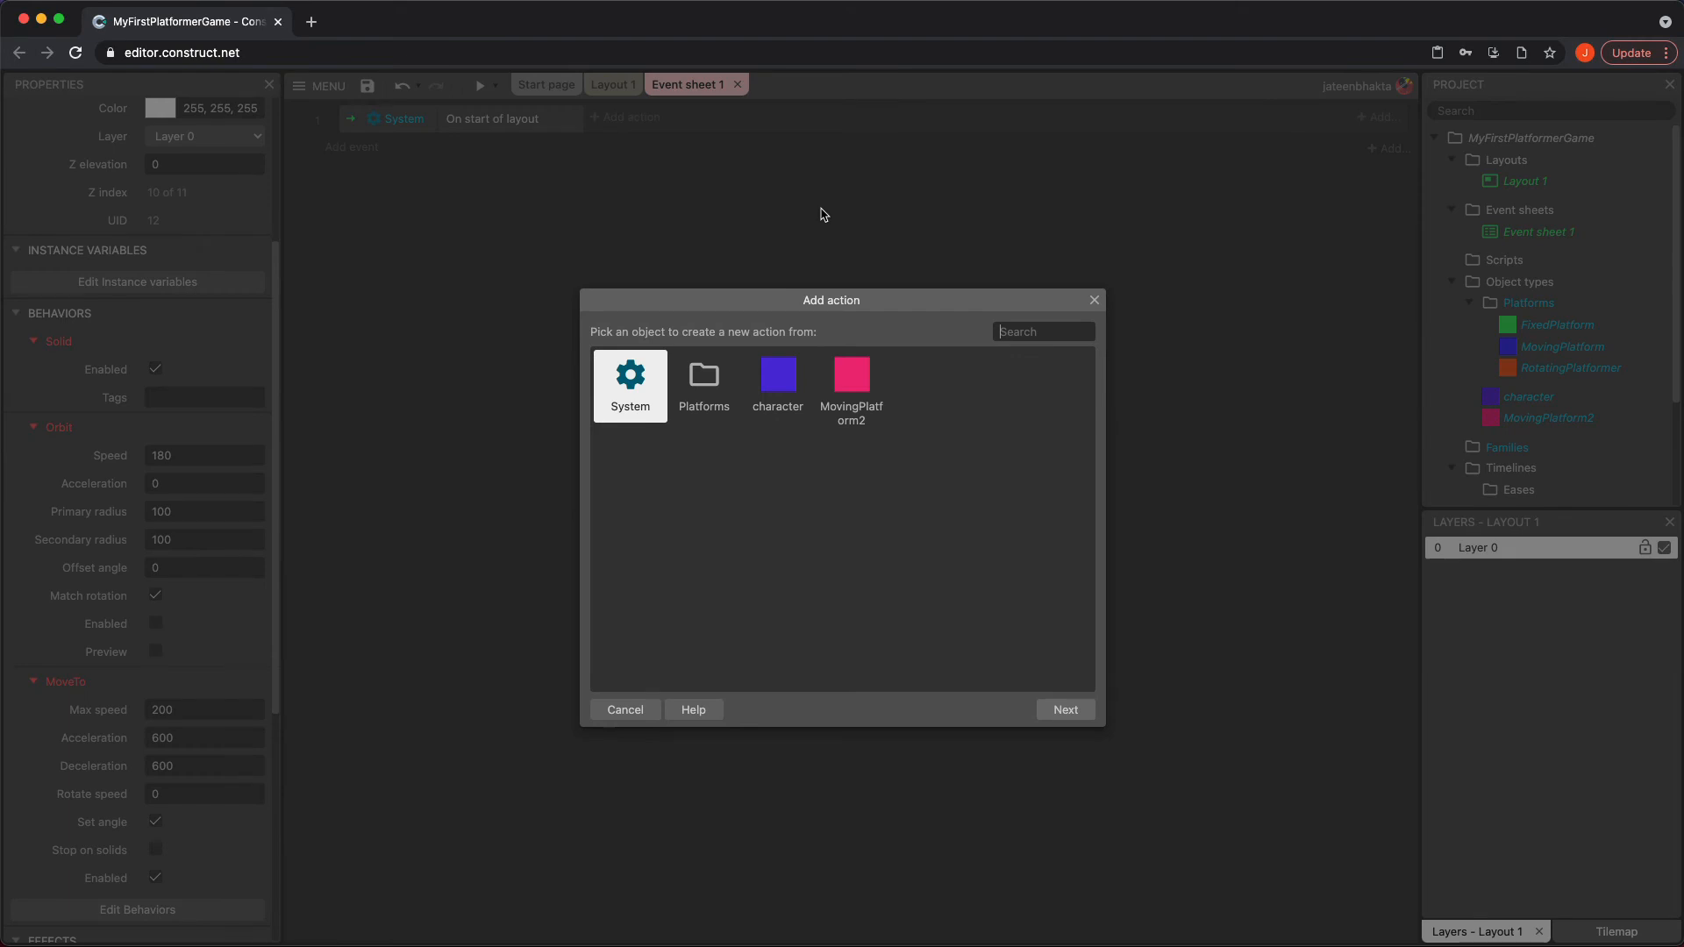
pyautogui.click(855, 375)
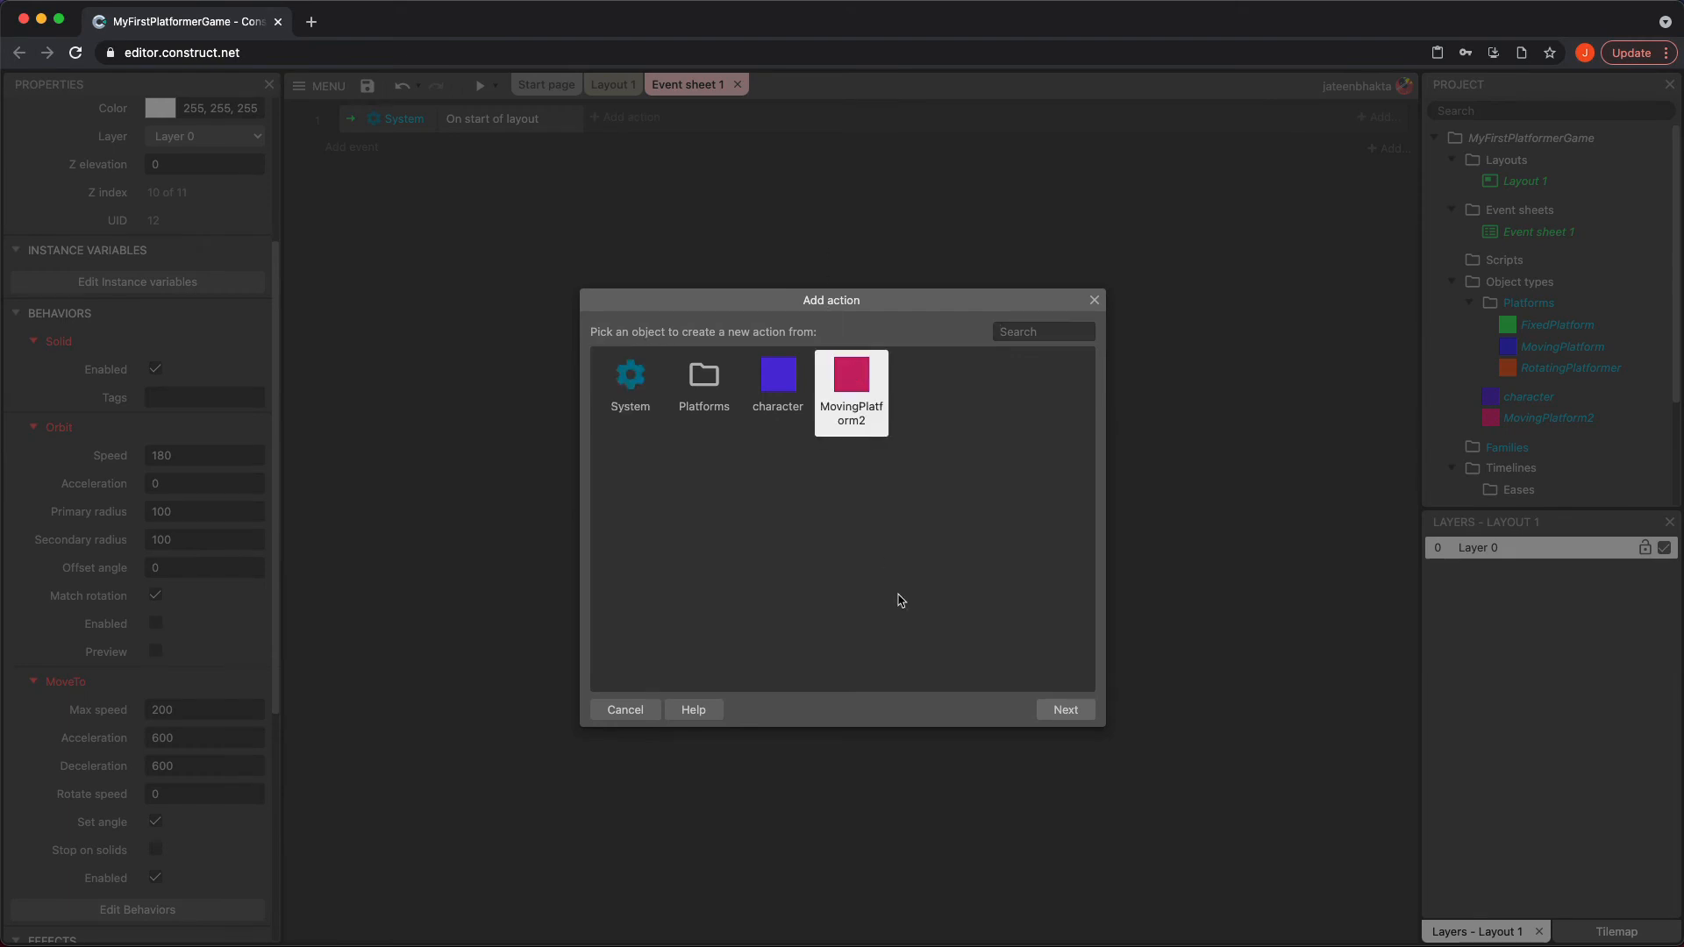
pyautogui.click(1067, 711)
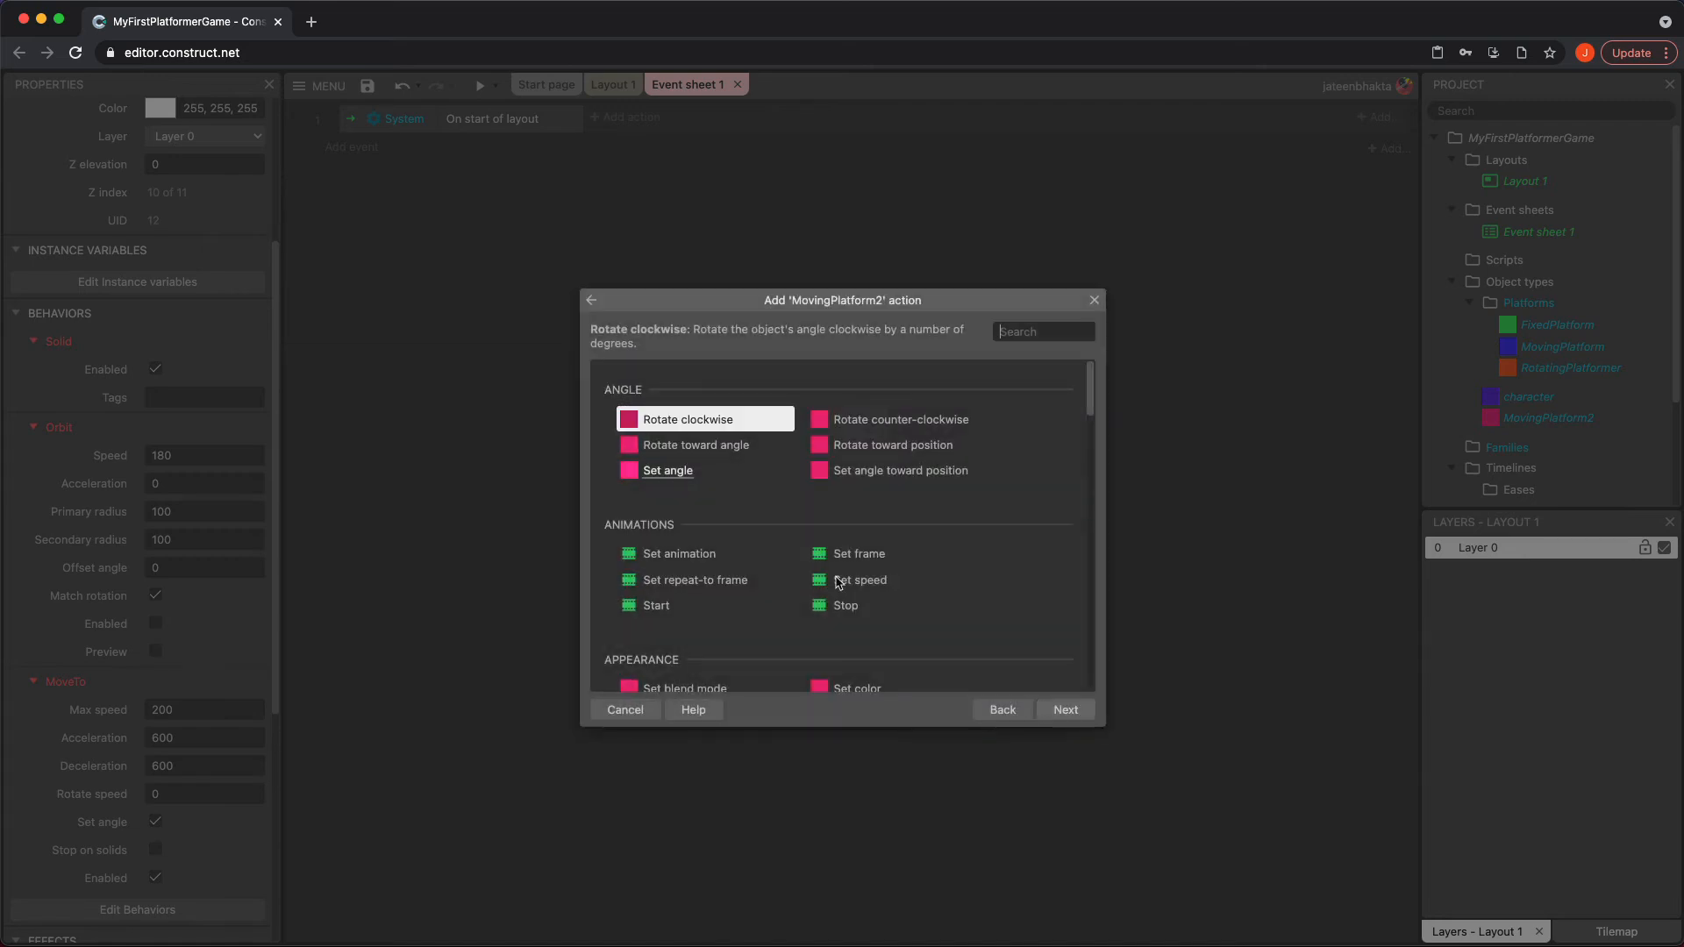
pyautogui.scroll(-3, 764, 557)
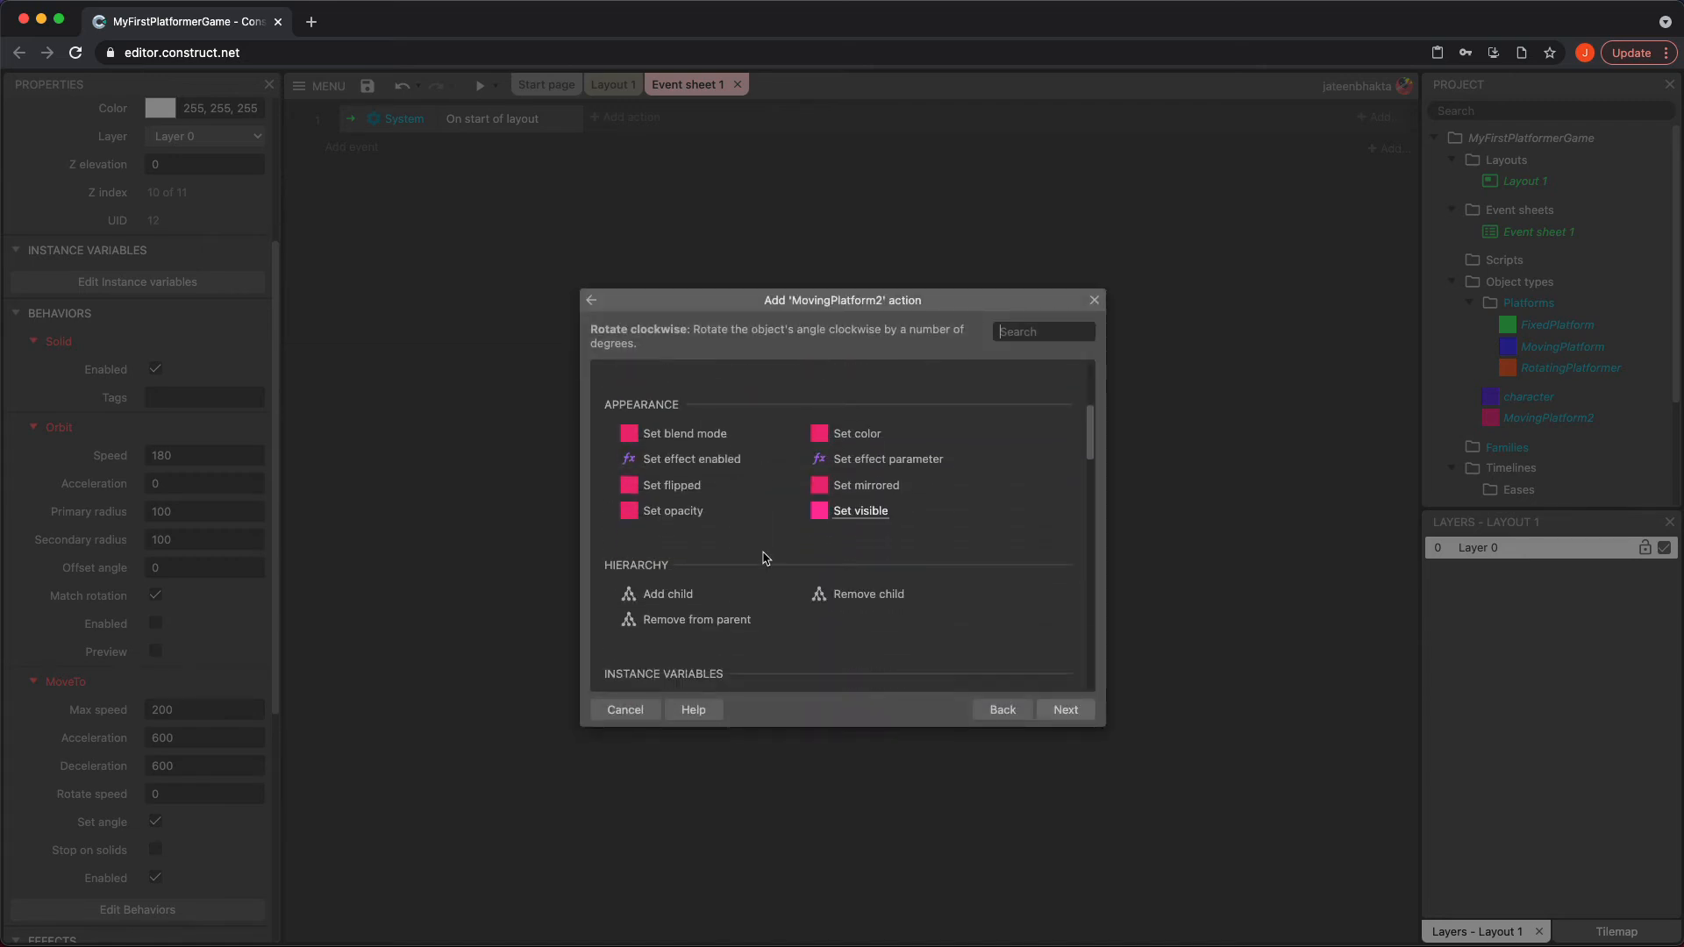
pyautogui.scroll(1, 764, 559)
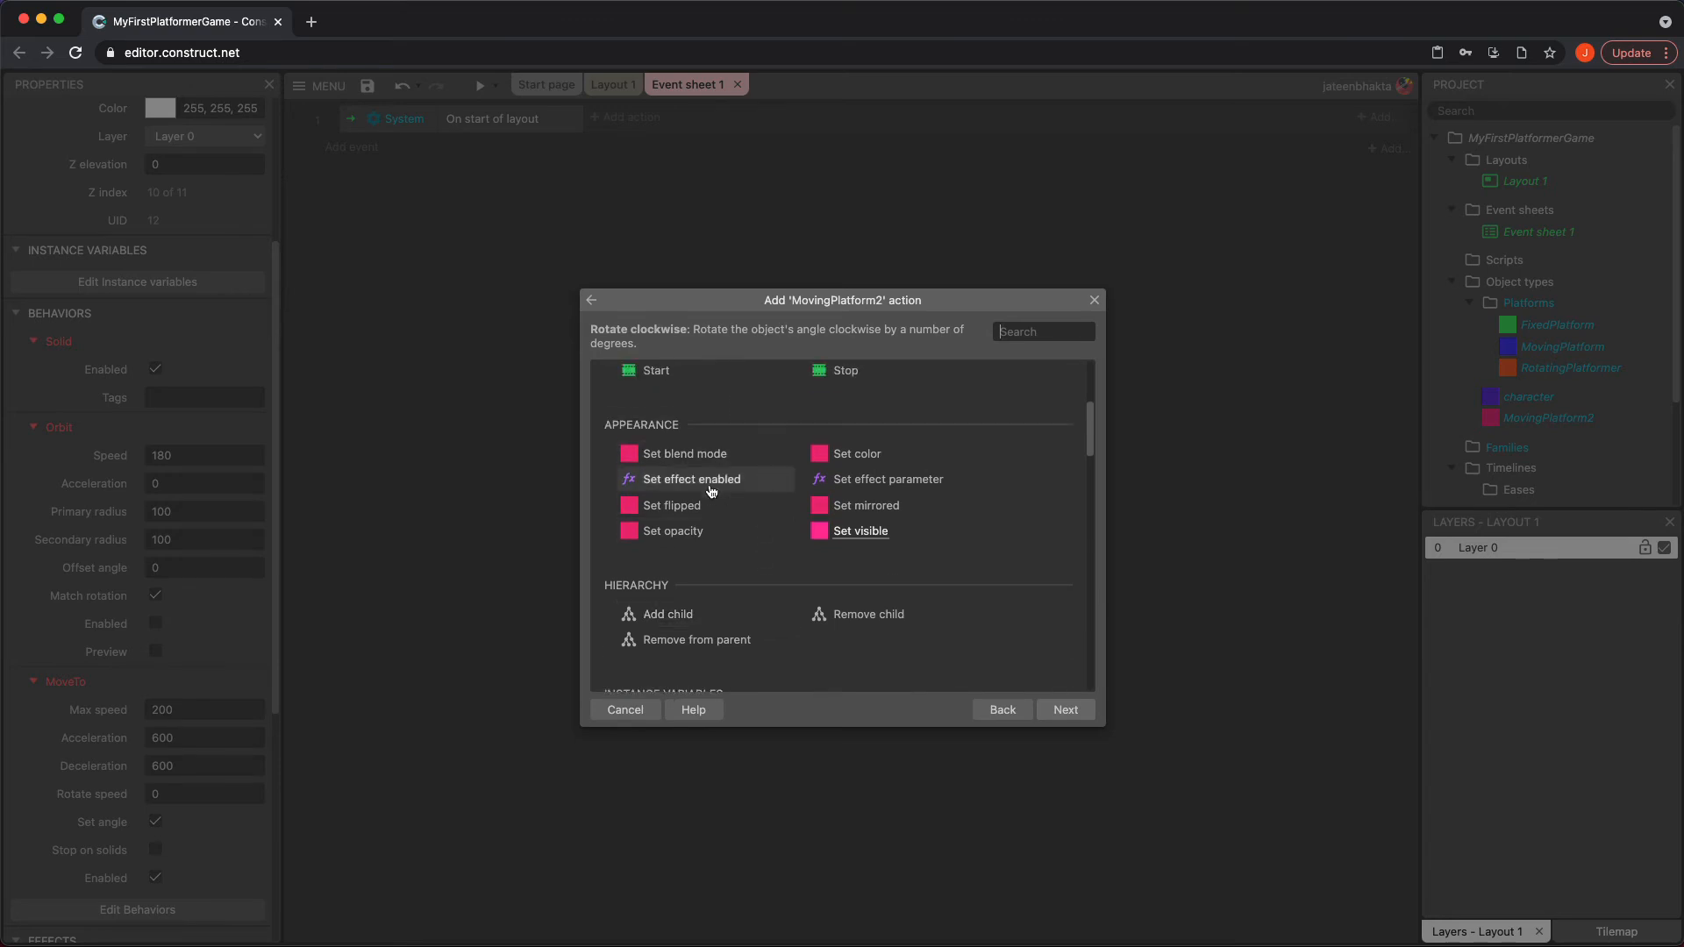
pyautogui.scroll(2, 734, 529)
pyautogui.scroll(2, 734, 526)
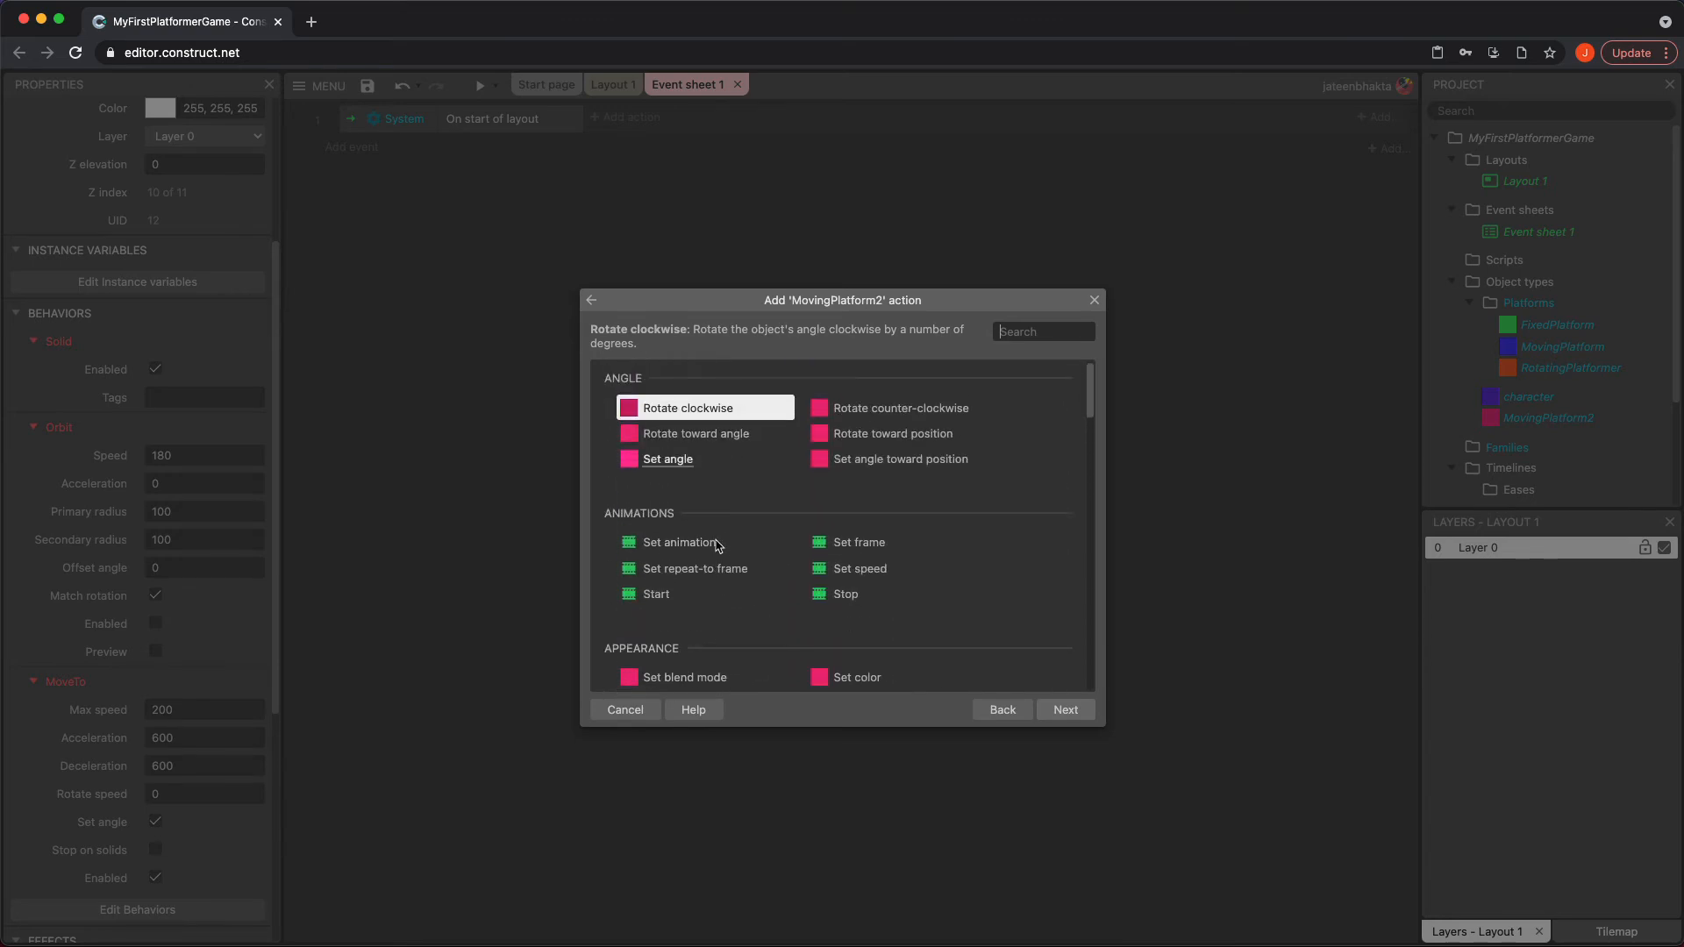
pyautogui.scroll(-5, 727, 489)
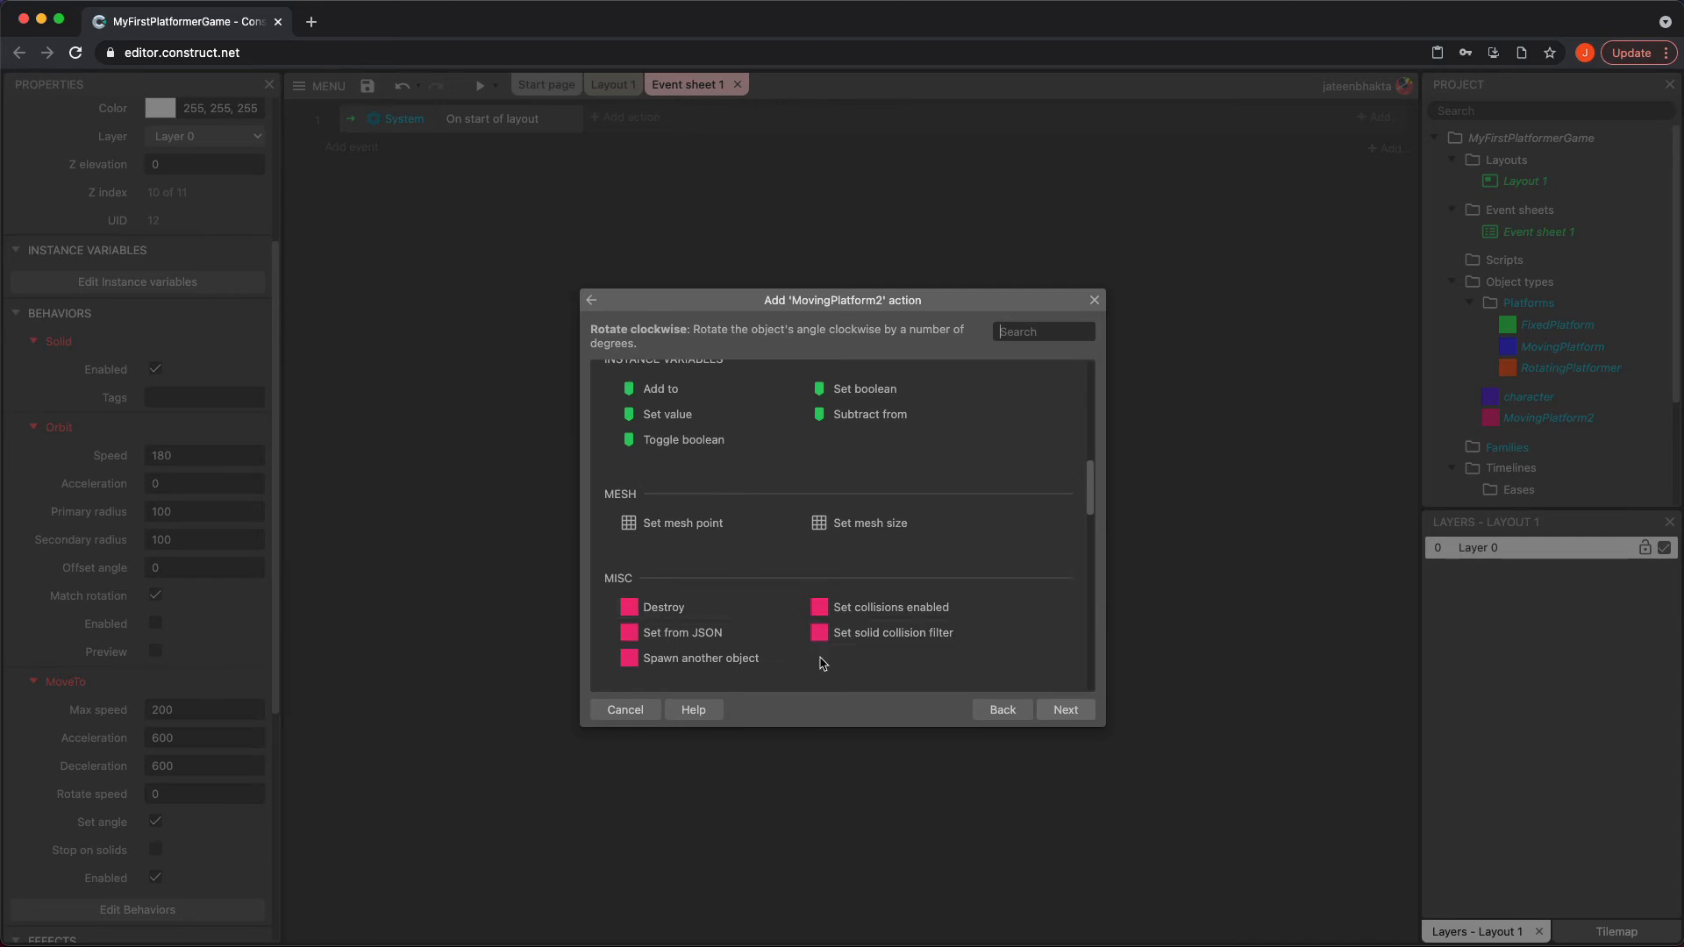
pyautogui.scroll(-3, 822, 664)
pyautogui.scroll(-1, 815, 657)
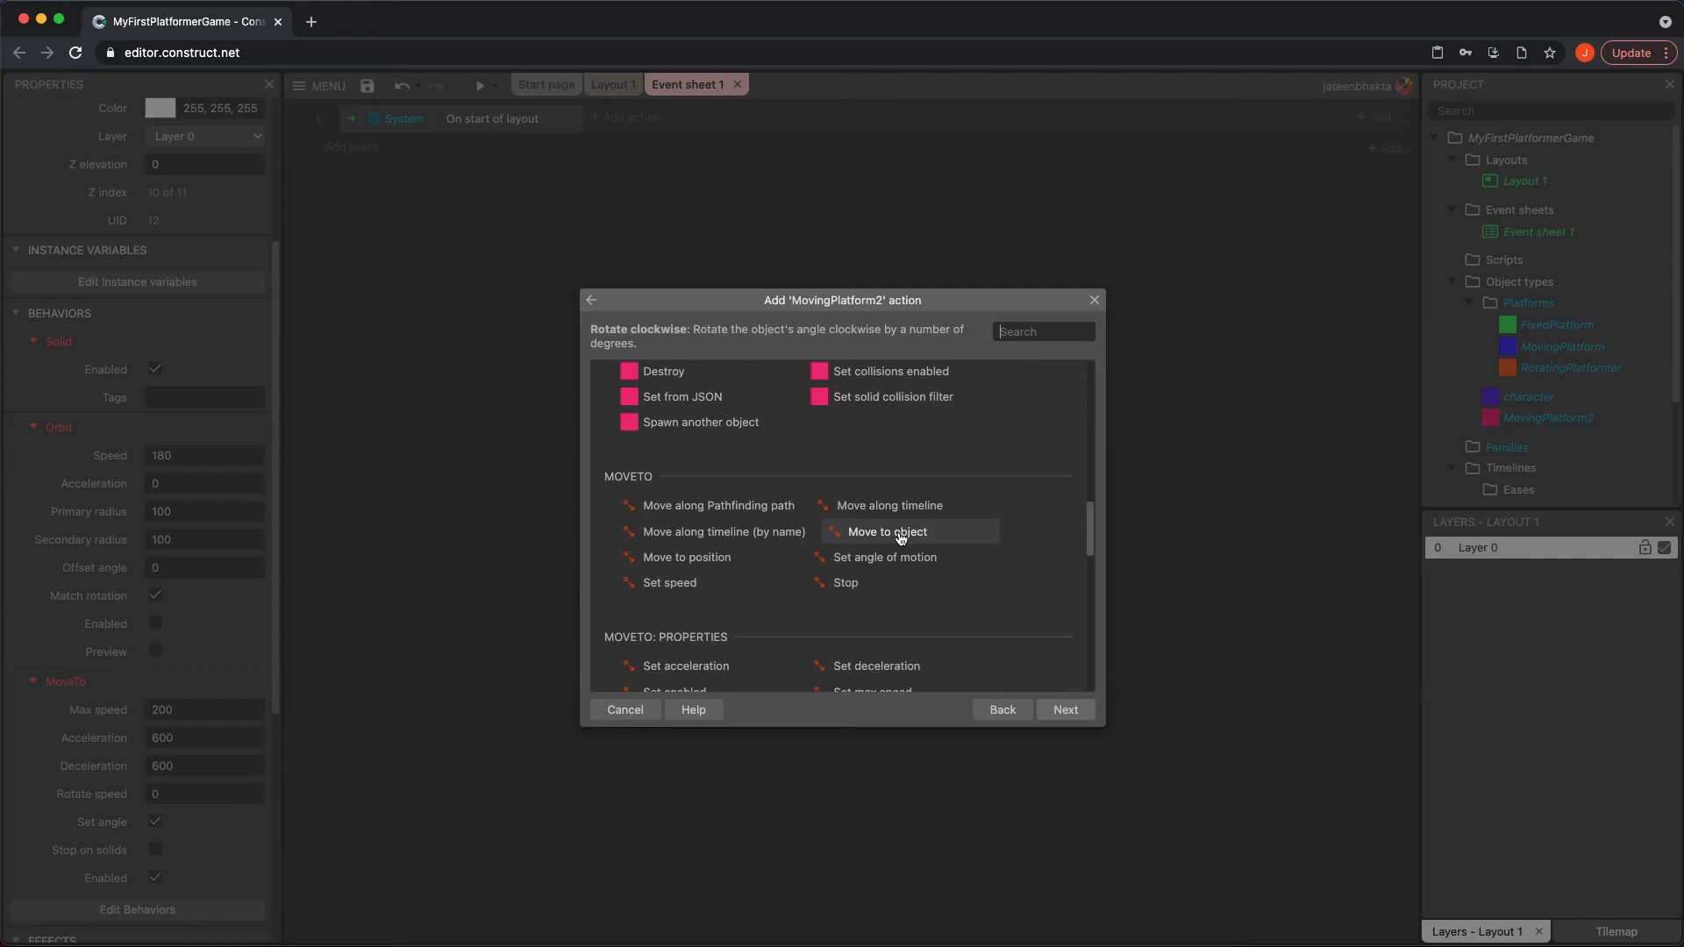
pyautogui.click(784, 506)
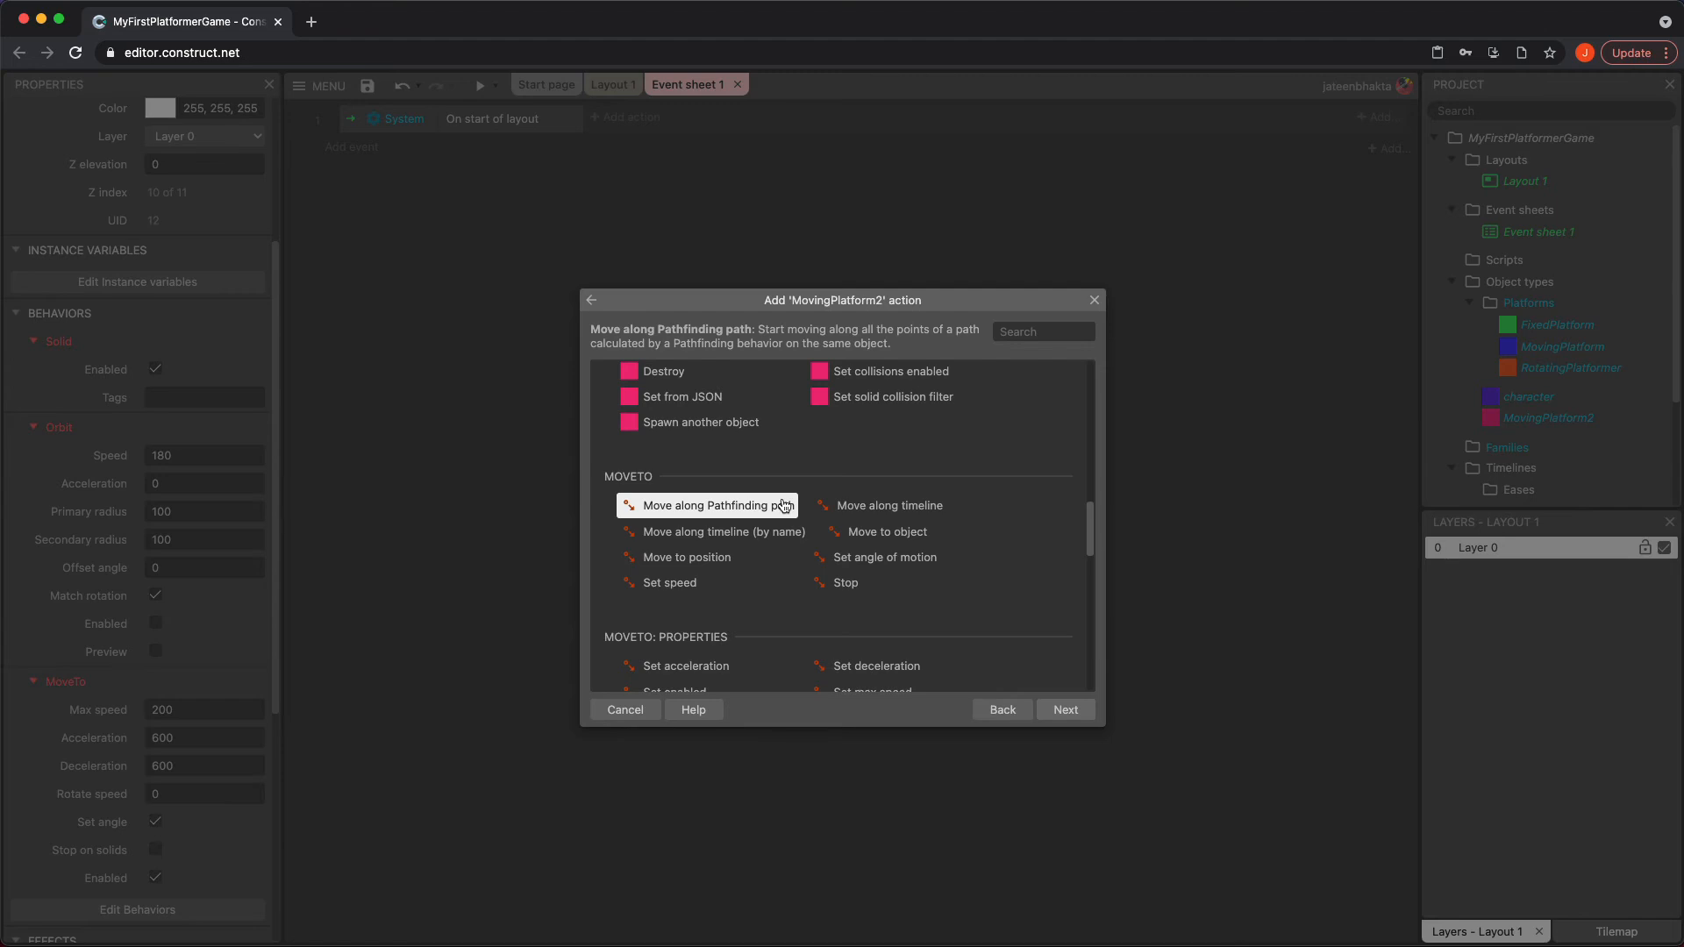
pyautogui.click(853, 507)
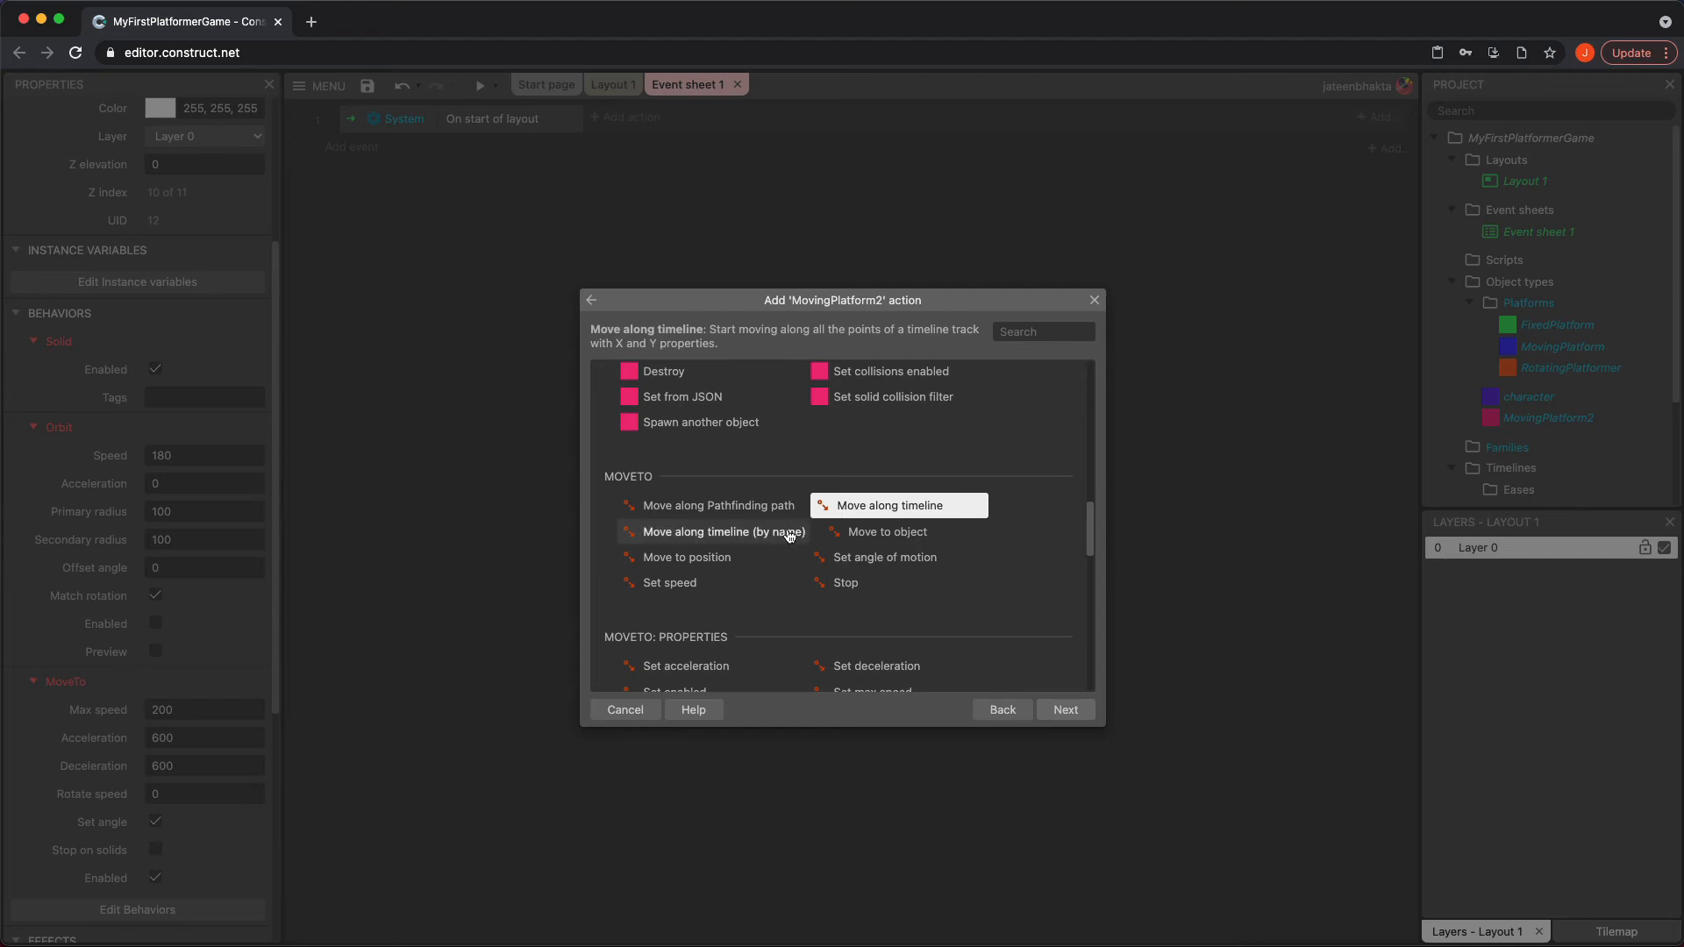
pyautogui.click(884, 535)
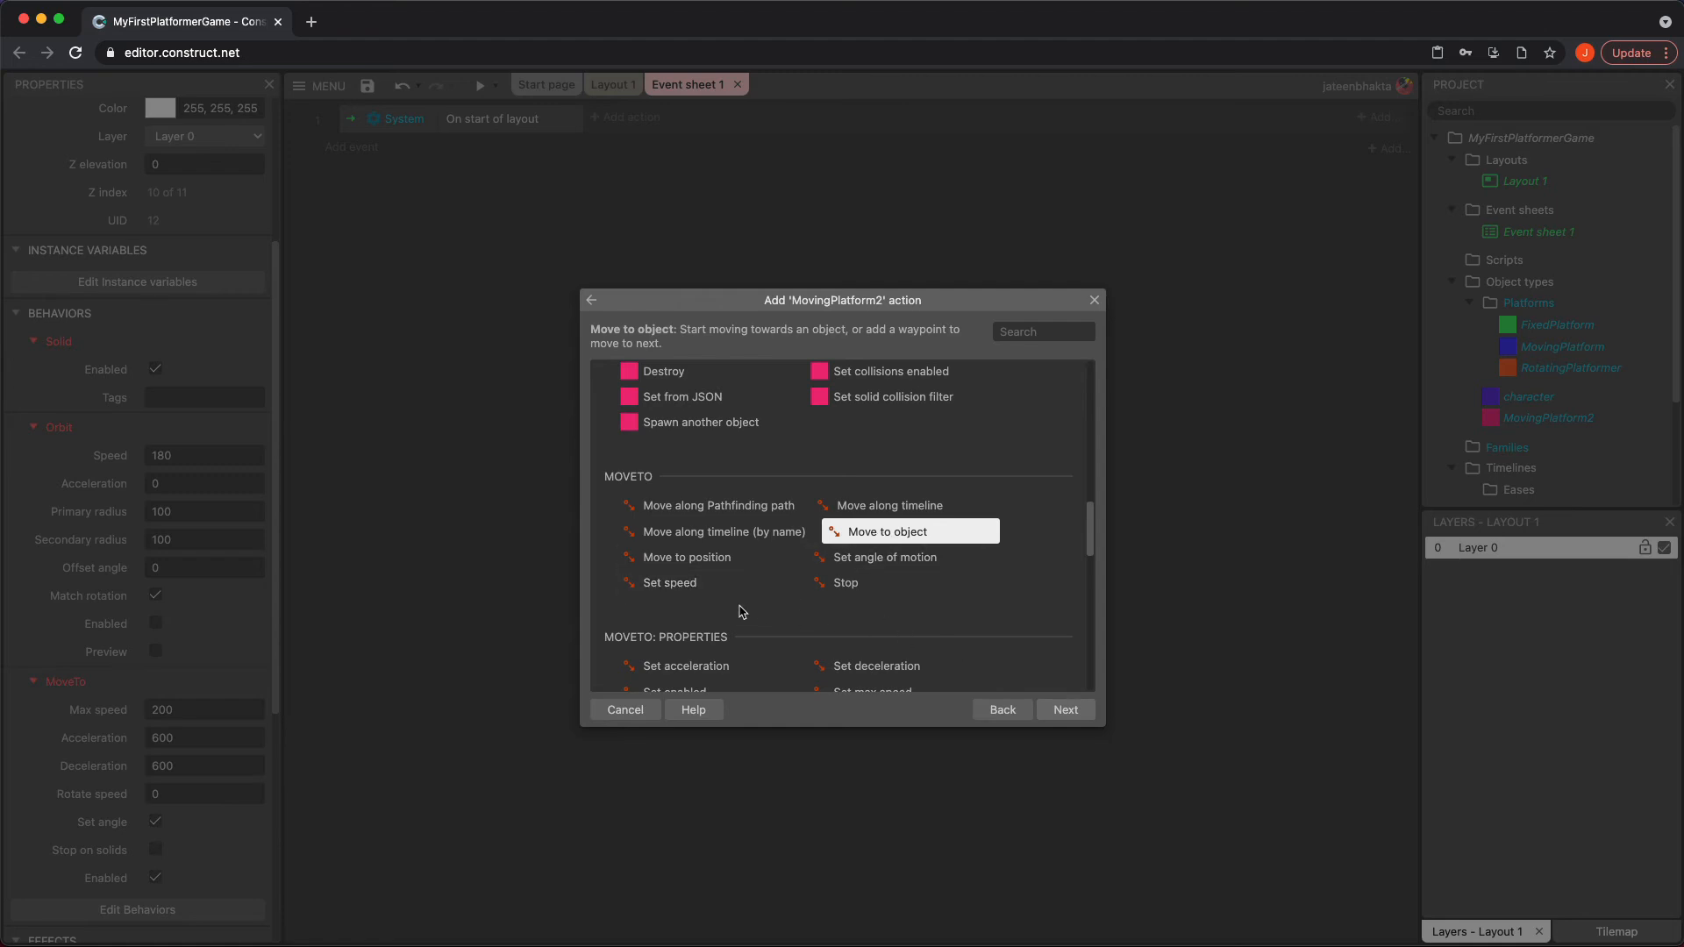
pyautogui.click(700, 559)
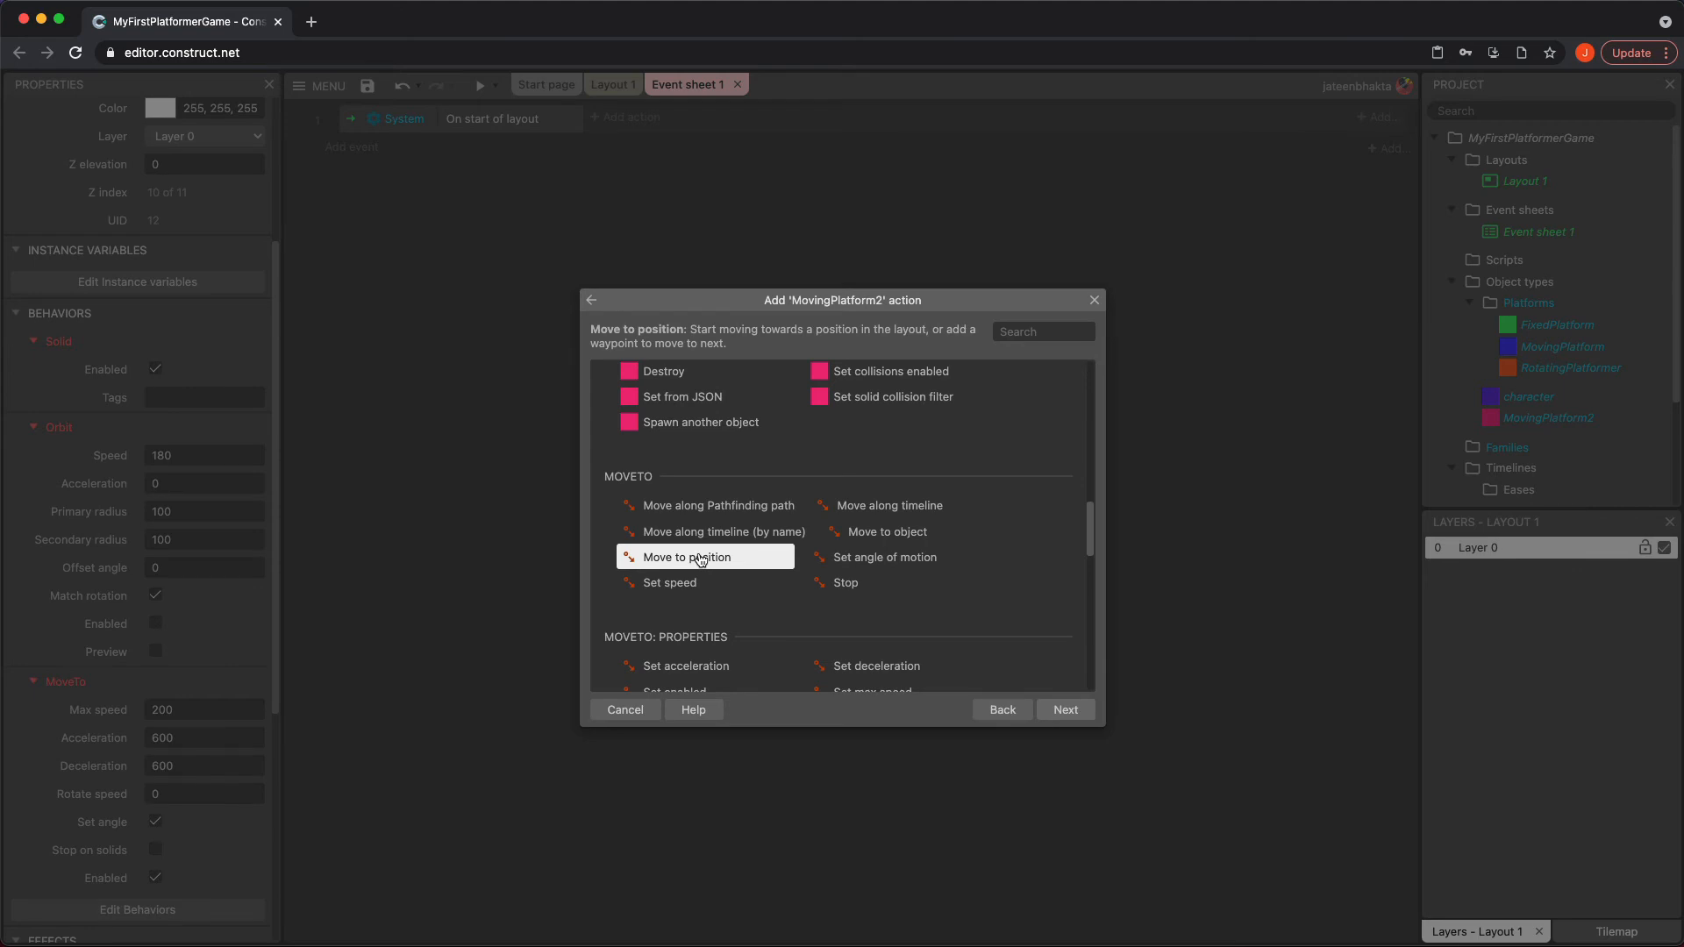
pyautogui.click(623, 710)
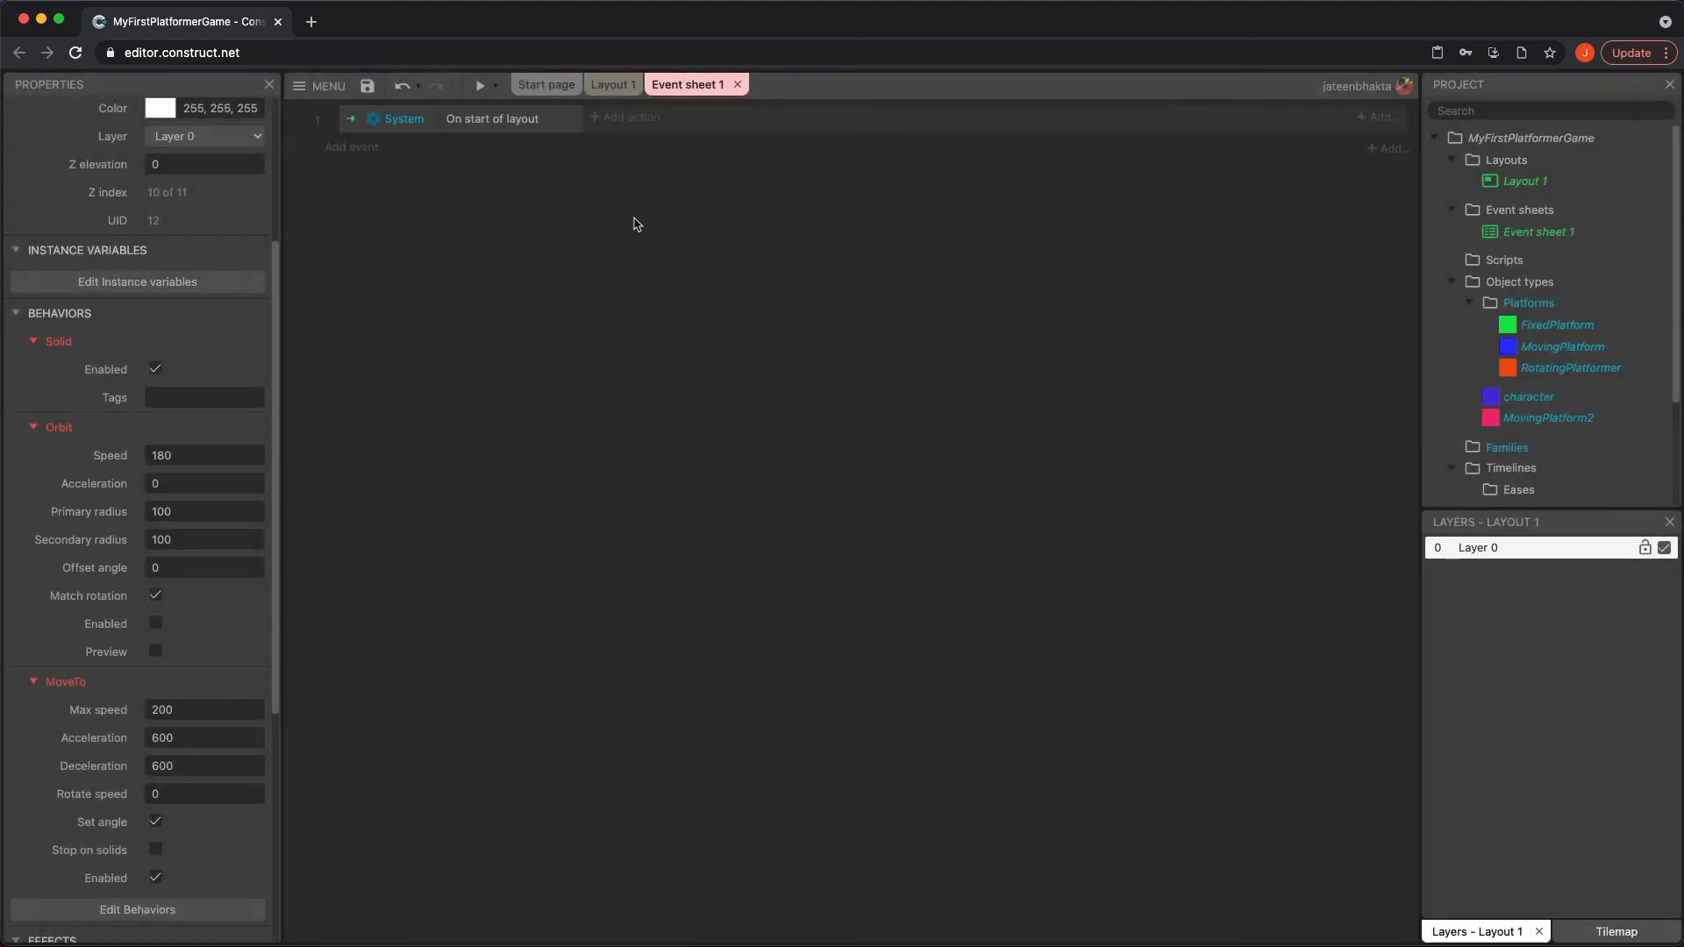
# Shift the blue MovingPlatform slightly left and up in Layout 1, and insert a sprite named Platform to its right
pyautogui.click(612, 84)
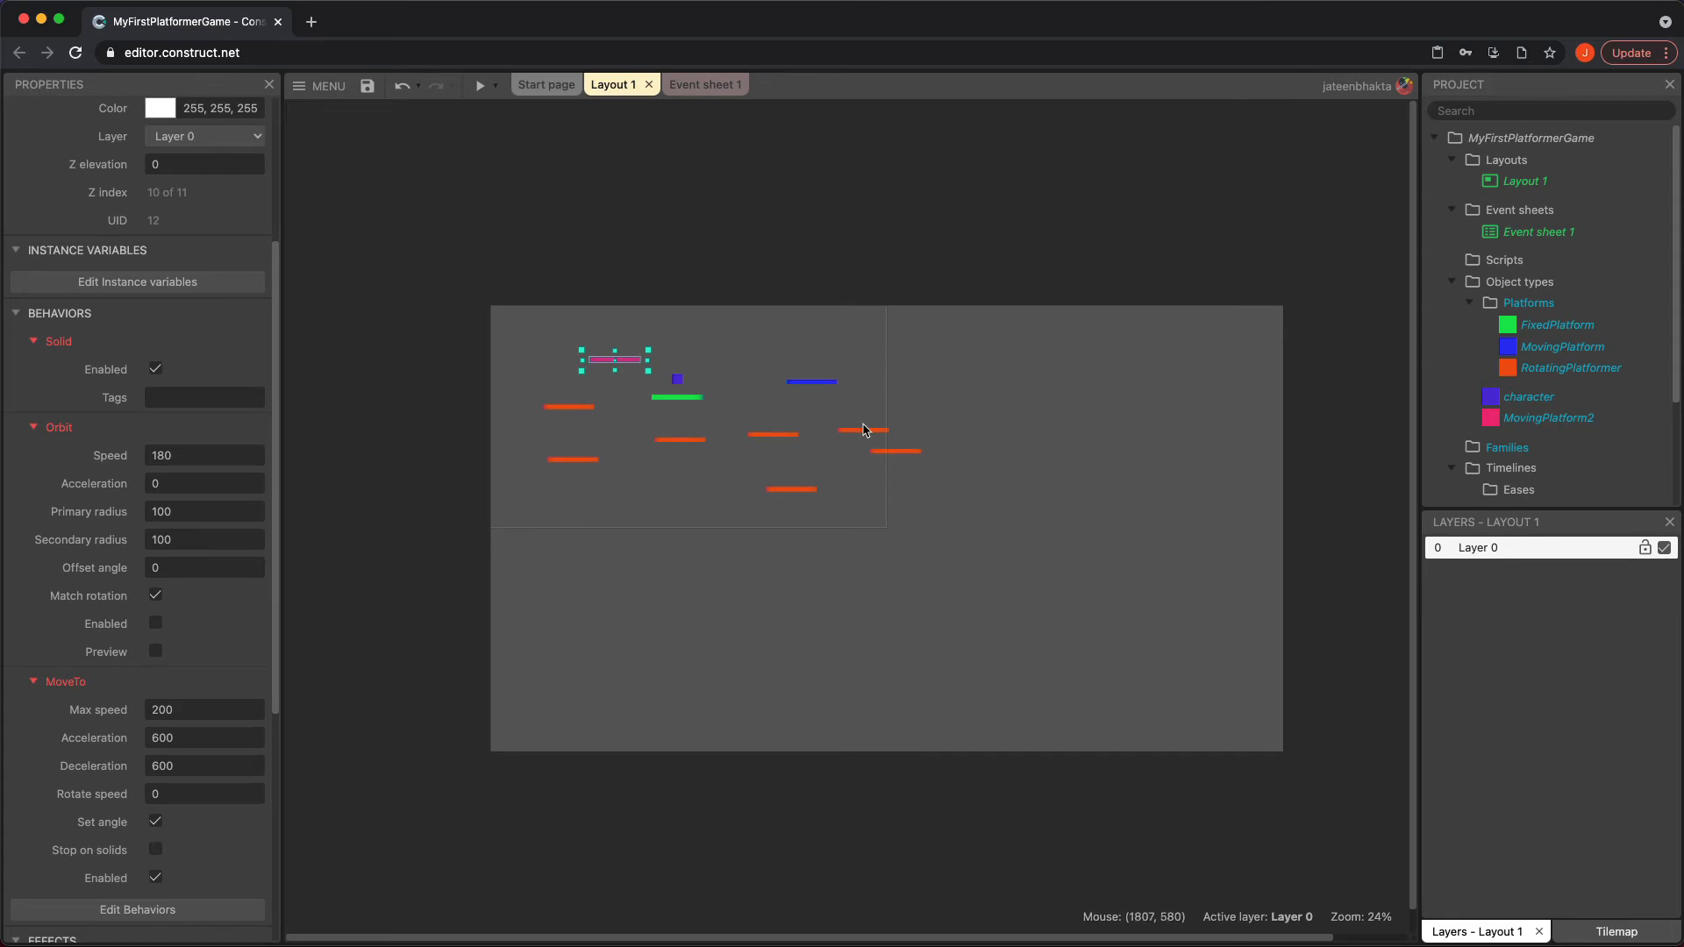
pyautogui.moveTo(811, 382); pyautogui.dragTo(773, 375)
pyautogui.doubleClick(936, 383)
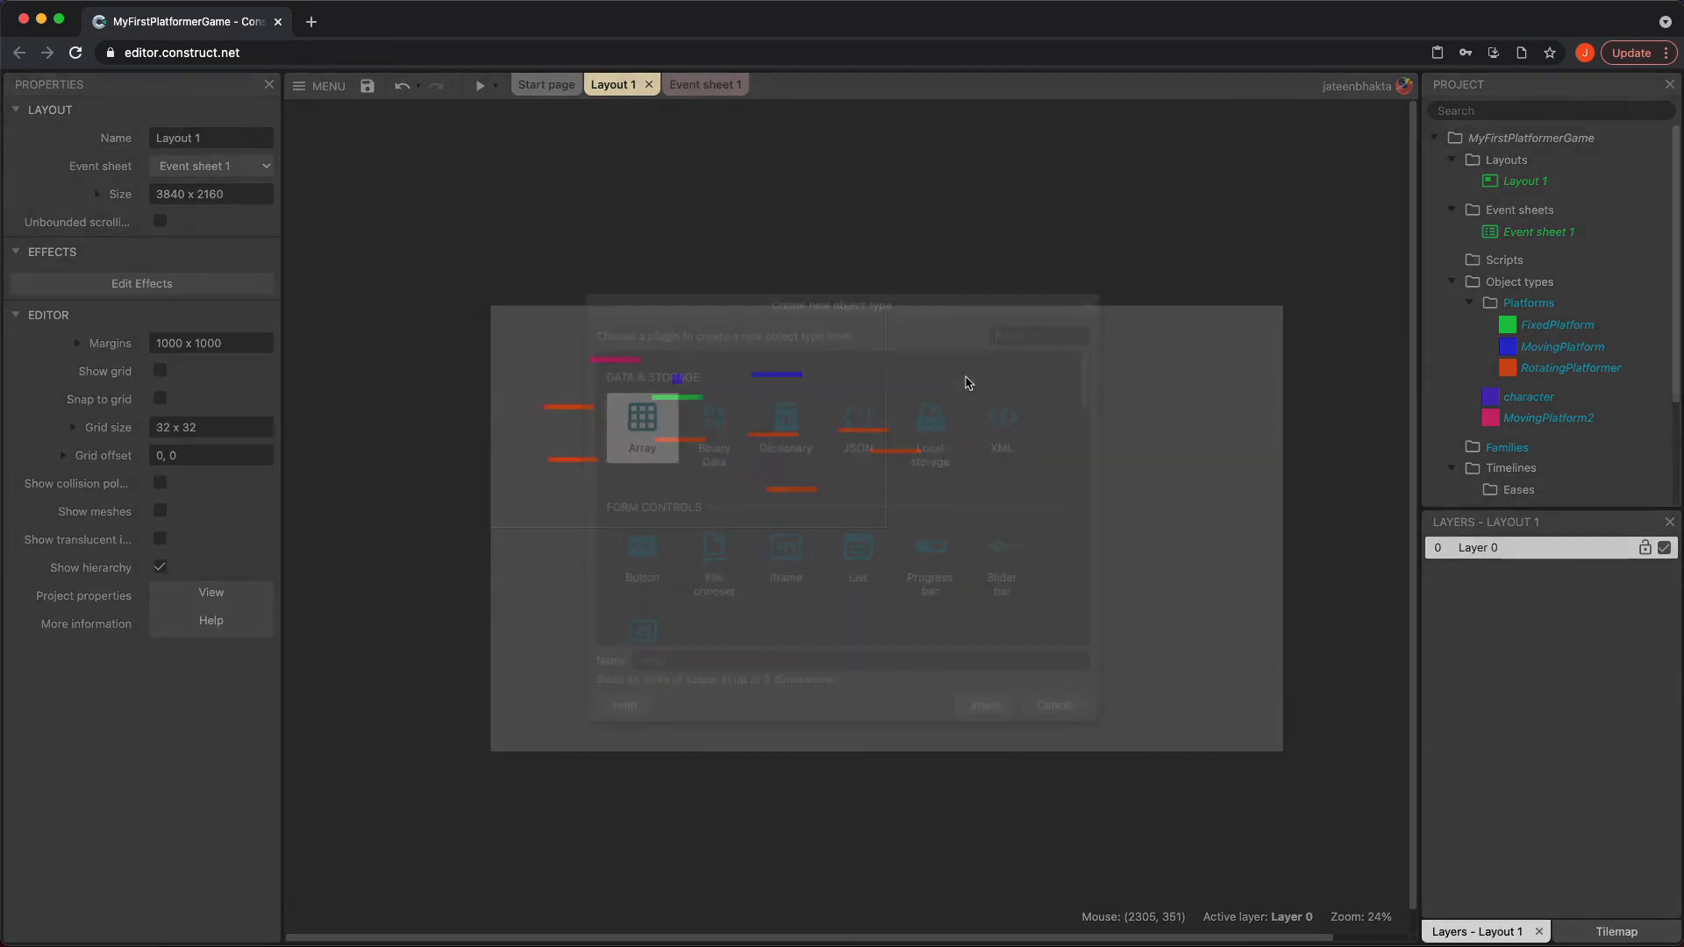
pyautogui.scroll(-5, 920, 590)
pyautogui.click(940, 520)
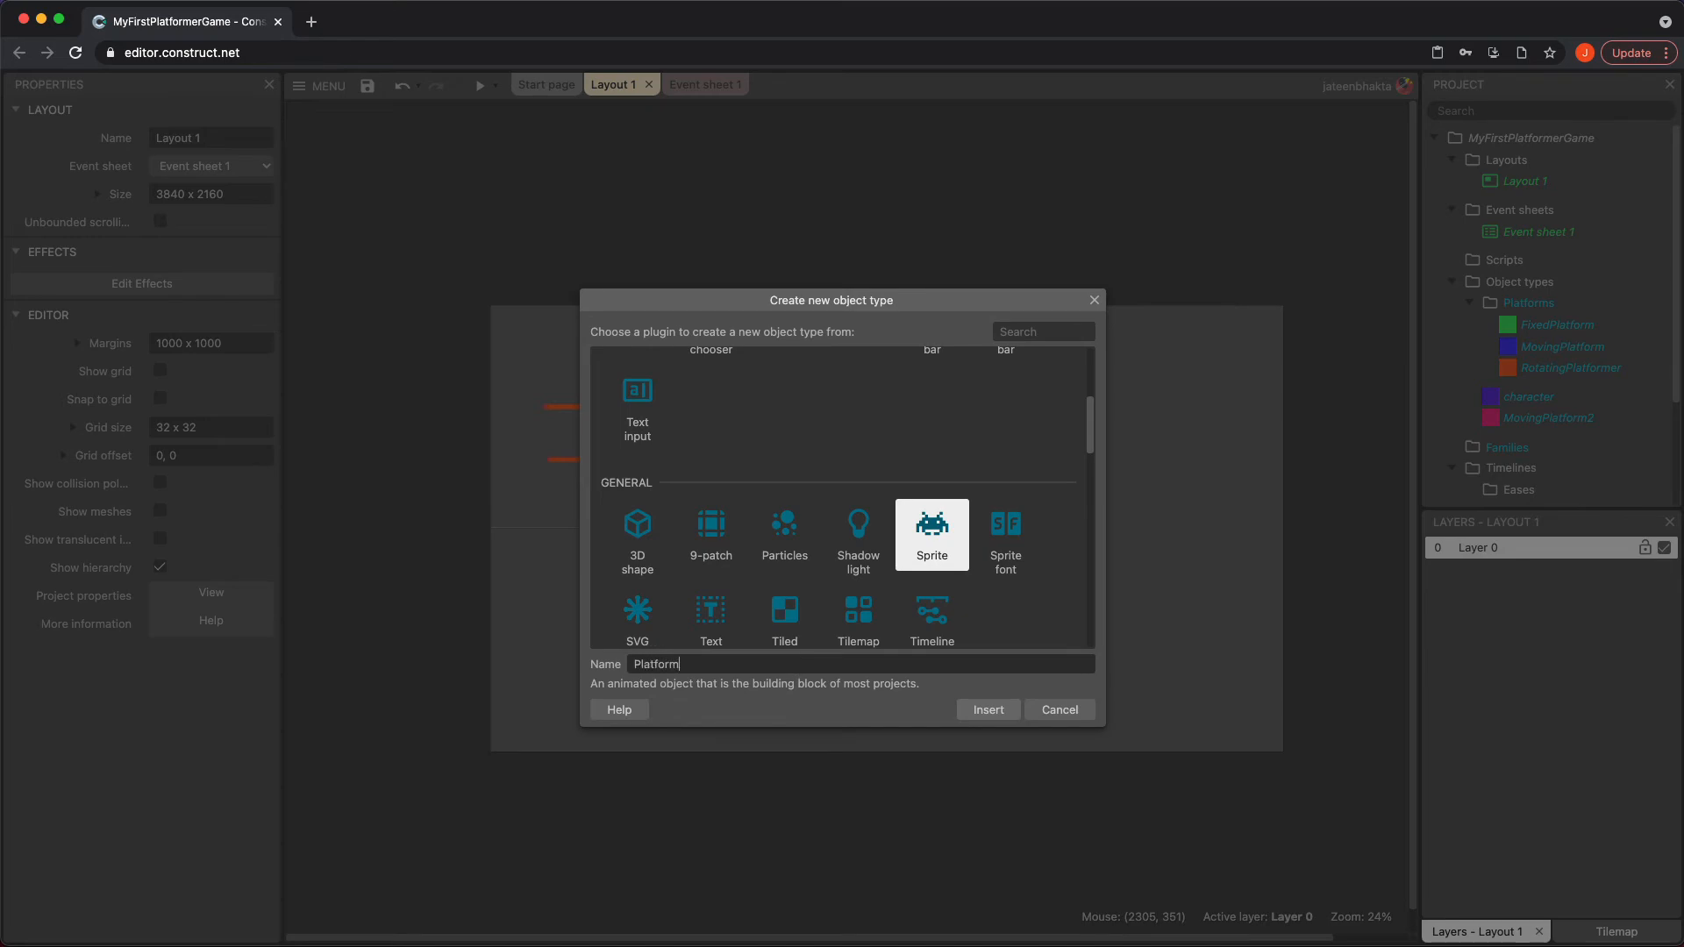
pyautogui.press('Return')
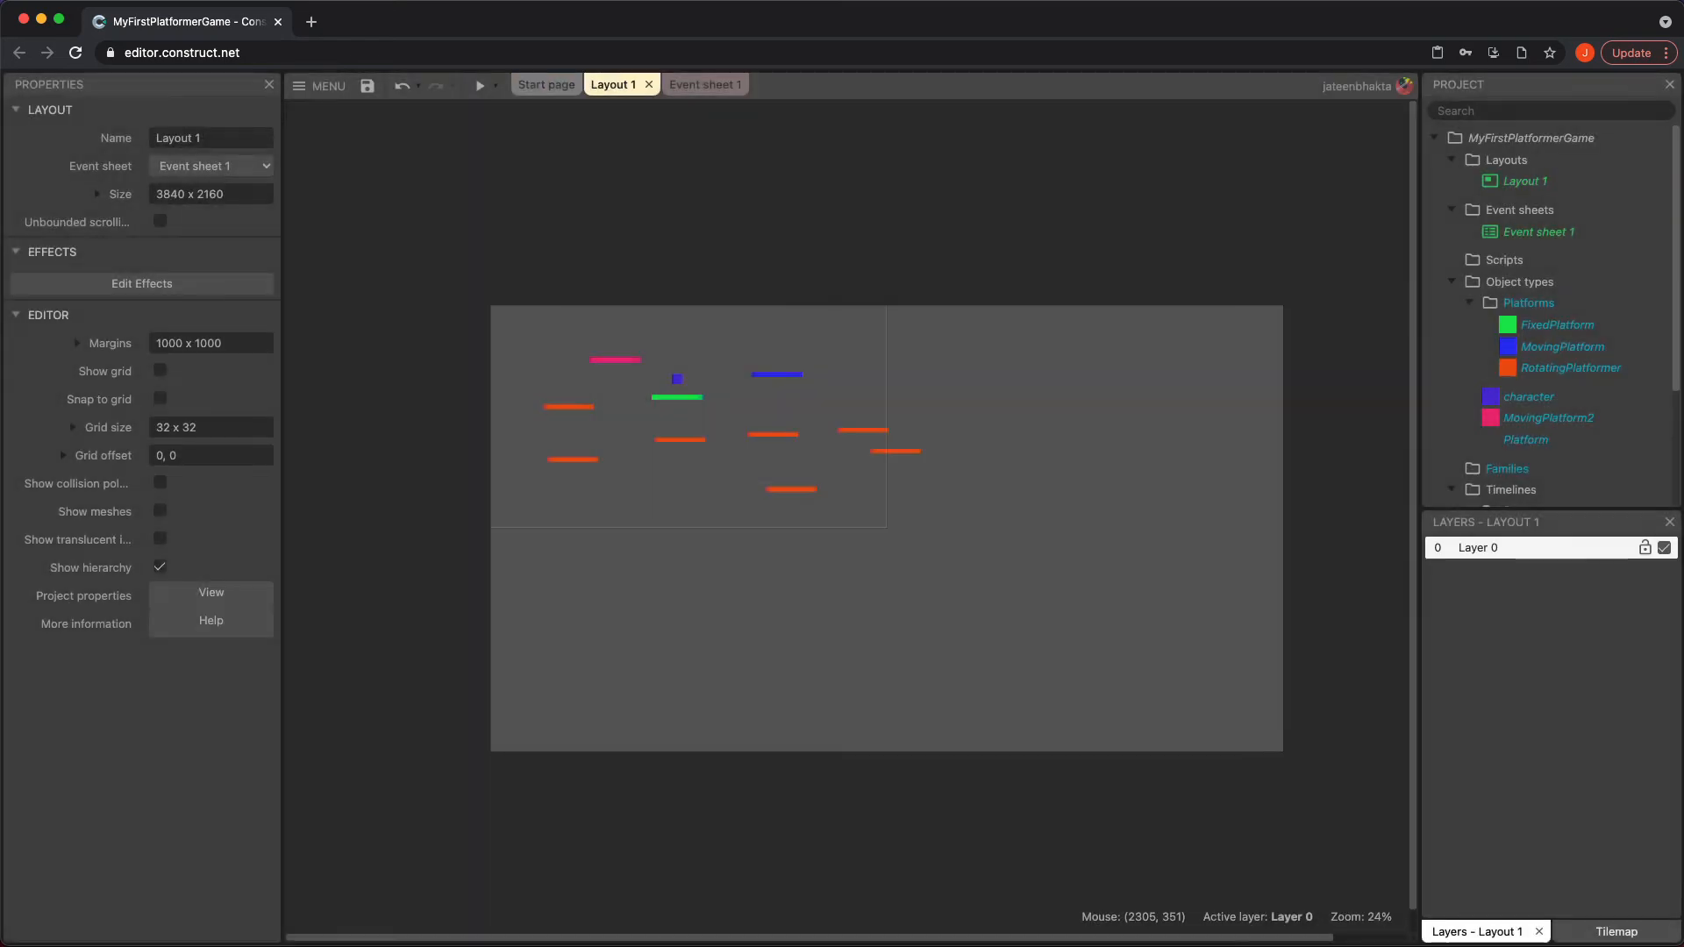
pyautogui.click(872, 354)
# Fill the Platform sprite with yellow (RGB 217, 205, 37) and flatten it to about 250 x 25
pyautogui.click(64, 202)
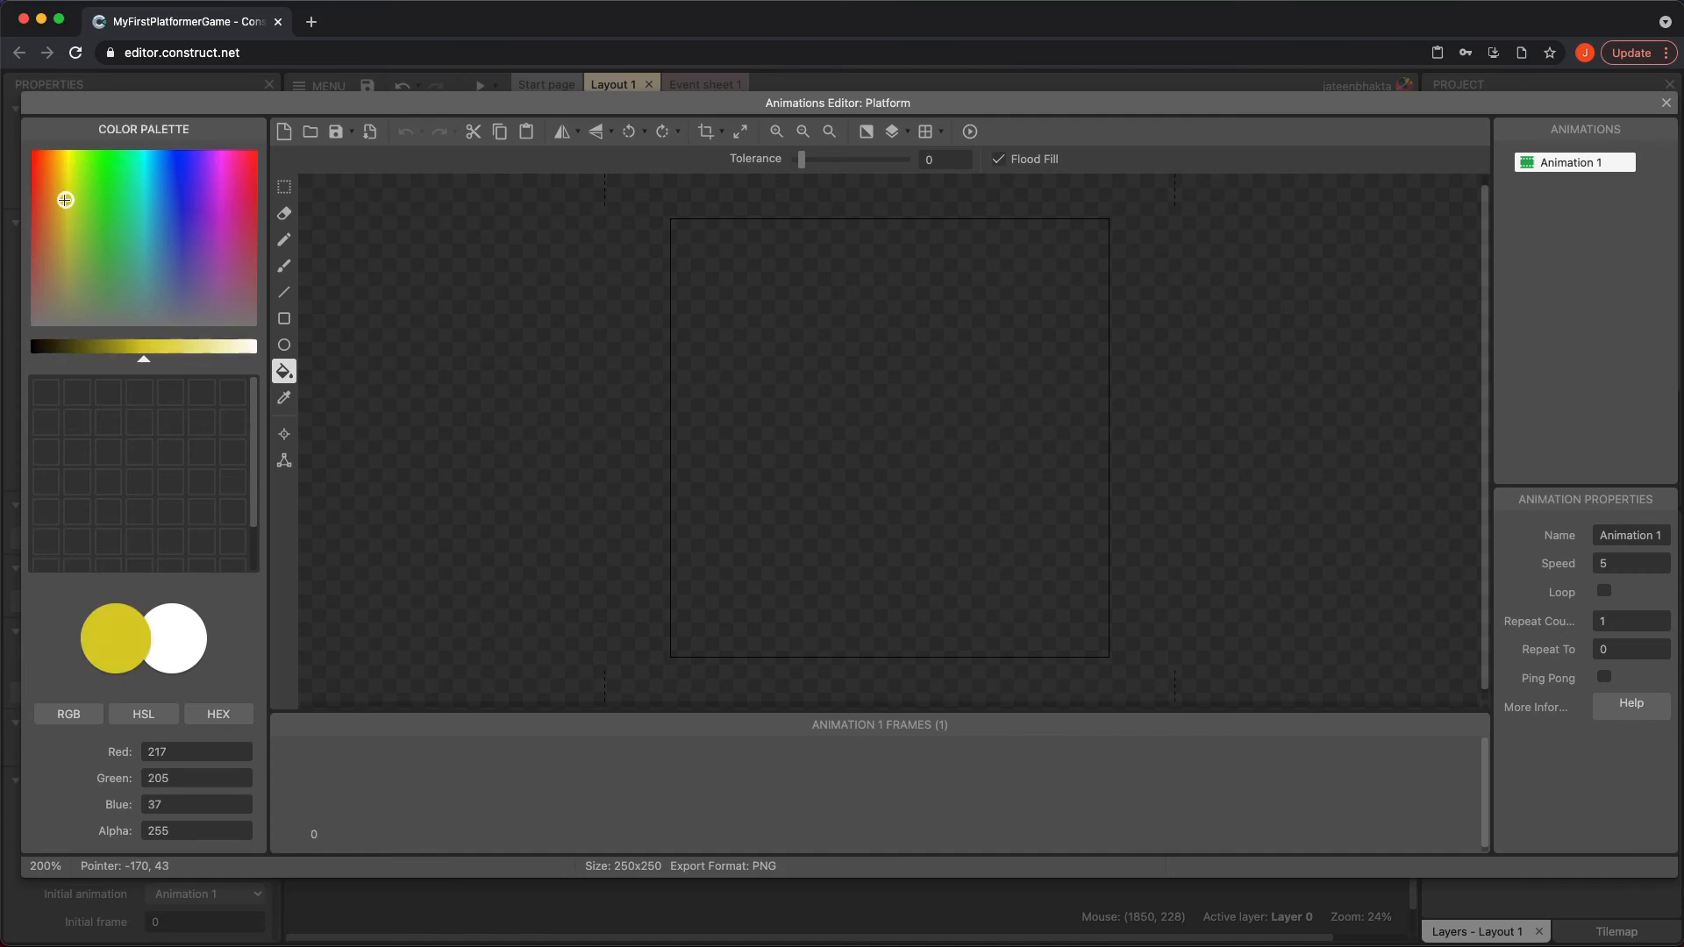
pyautogui.click(848, 332)
pyautogui.click(1666, 103)
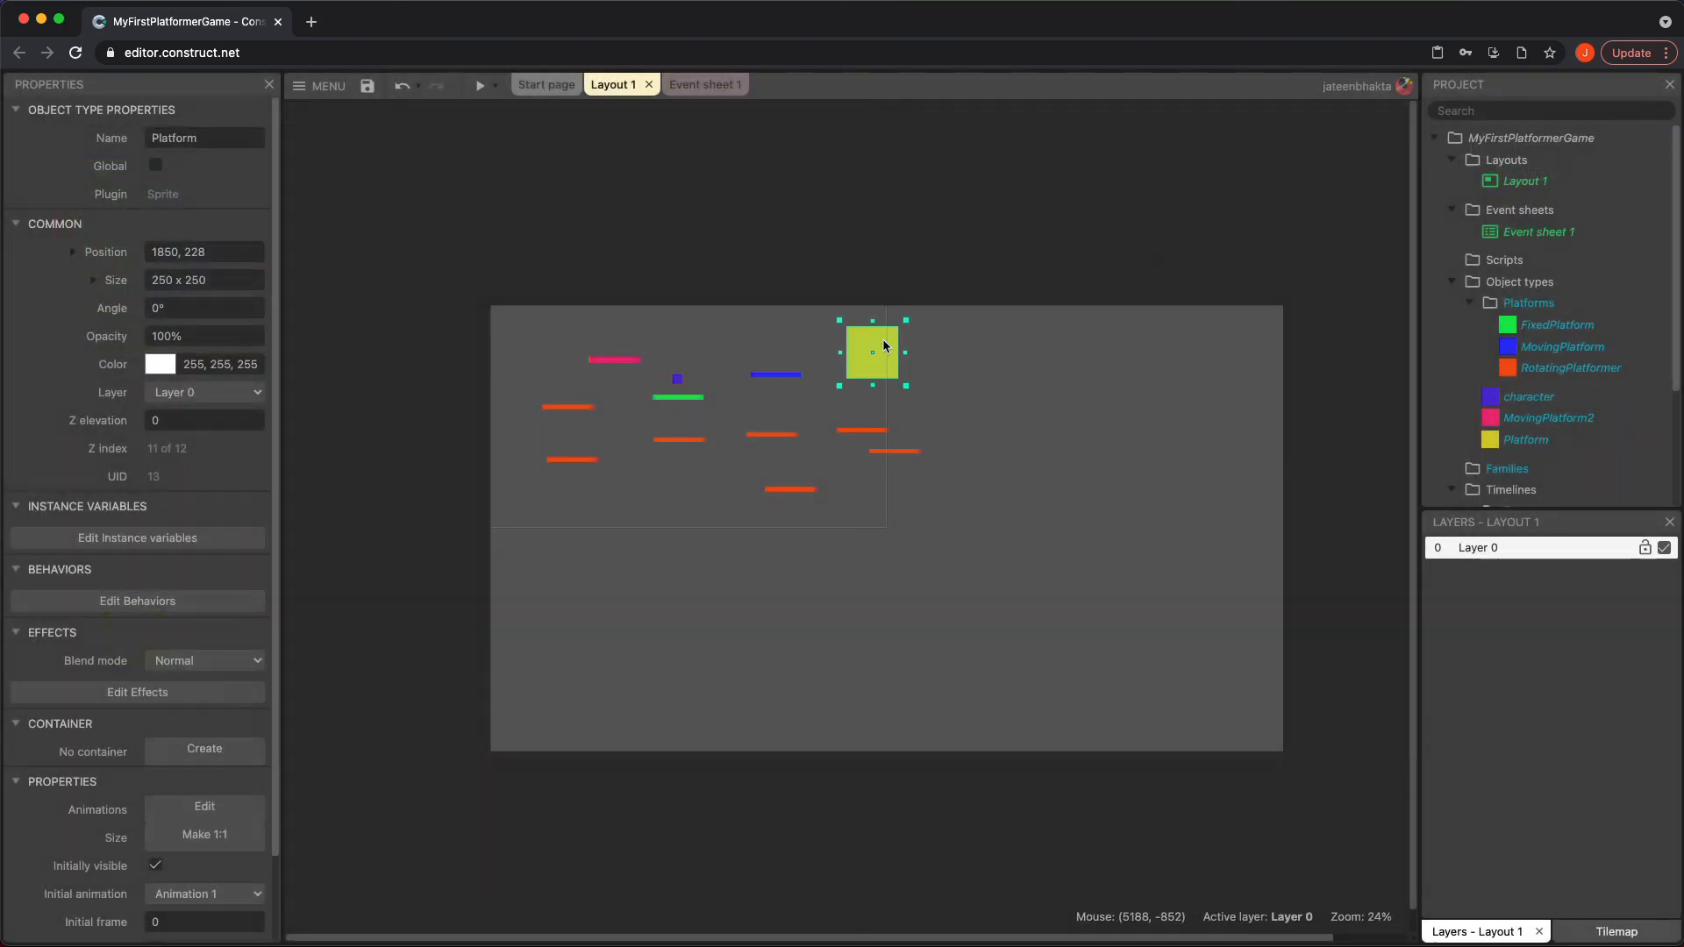
pyautogui.moveTo(873, 366); pyautogui.dragTo(873, 369)
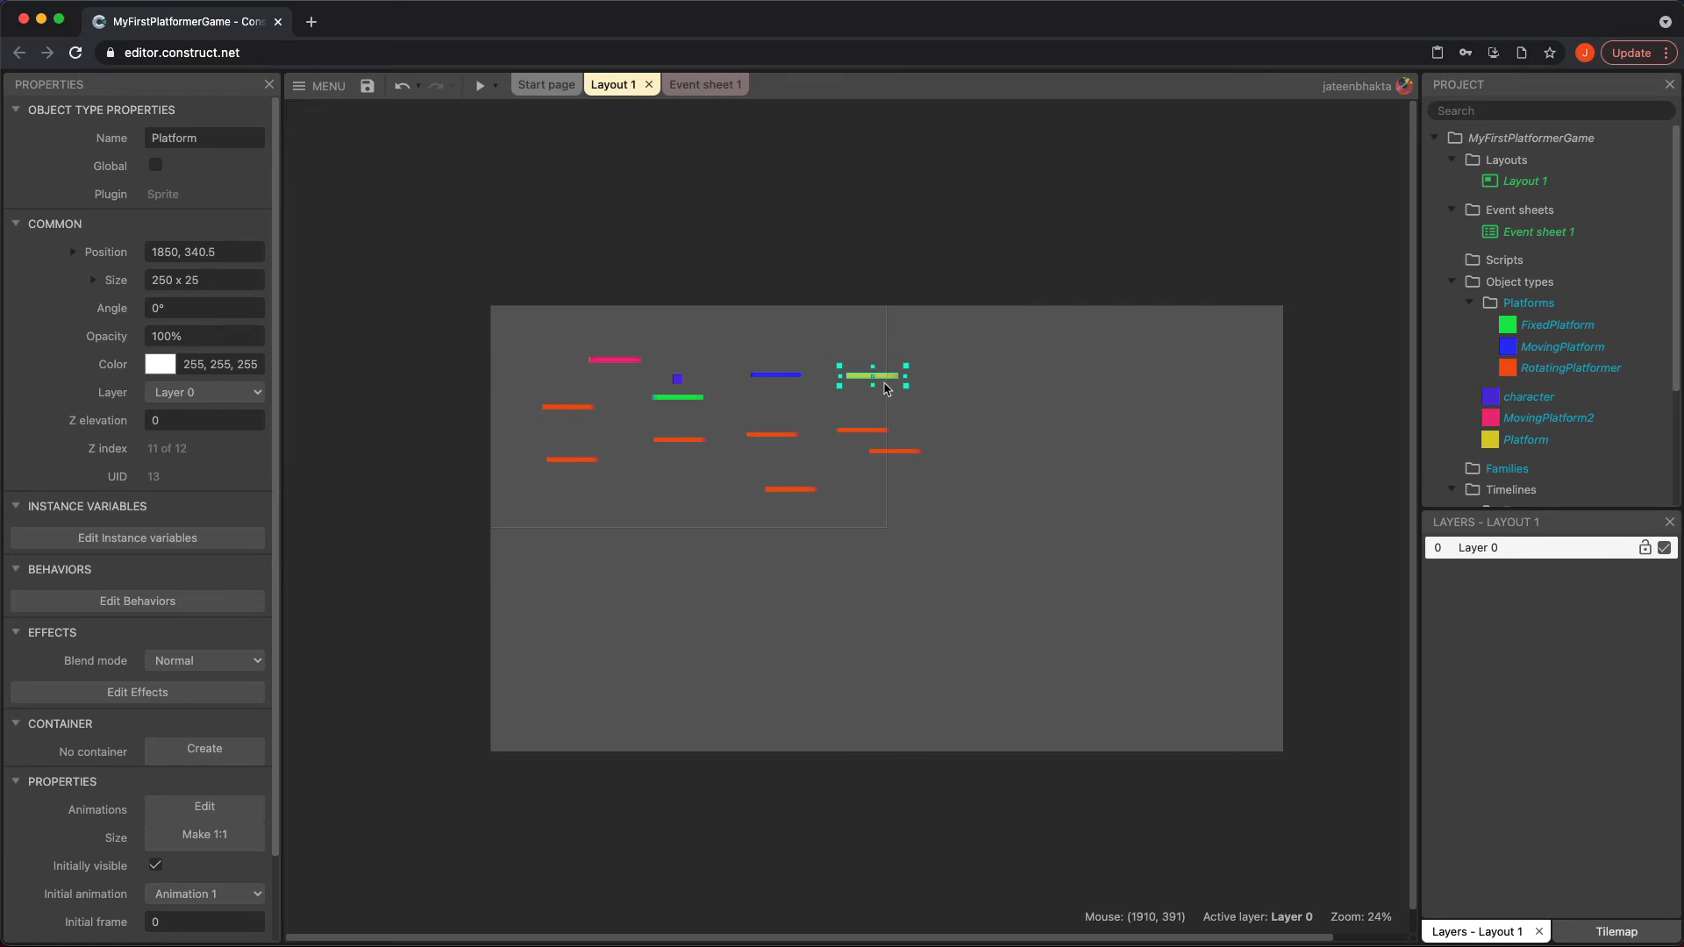
# Move the yellow Platform sprite to about 1702, 266, up and to the right of the blue platform
pyautogui.moveTo(885, 377); pyautogui.dragTo(855, 362)
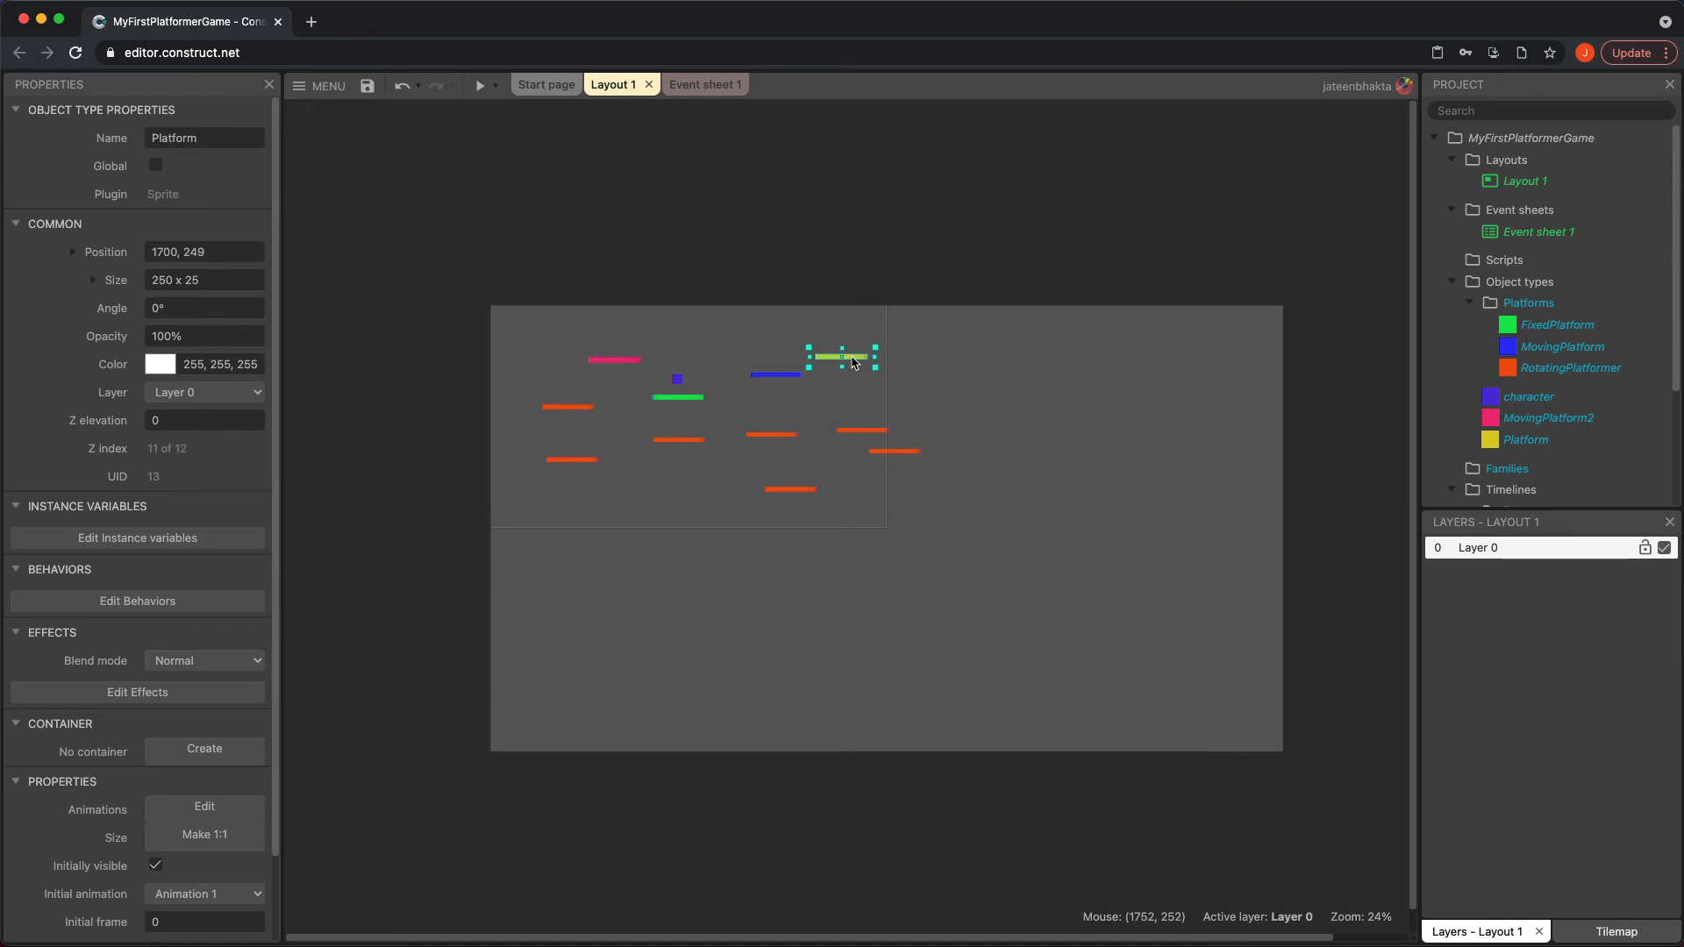
pyautogui.keyDown('ctrl'); pyautogui.scroll(5, 825, 374); pyautogui.keyUp('ctrl')
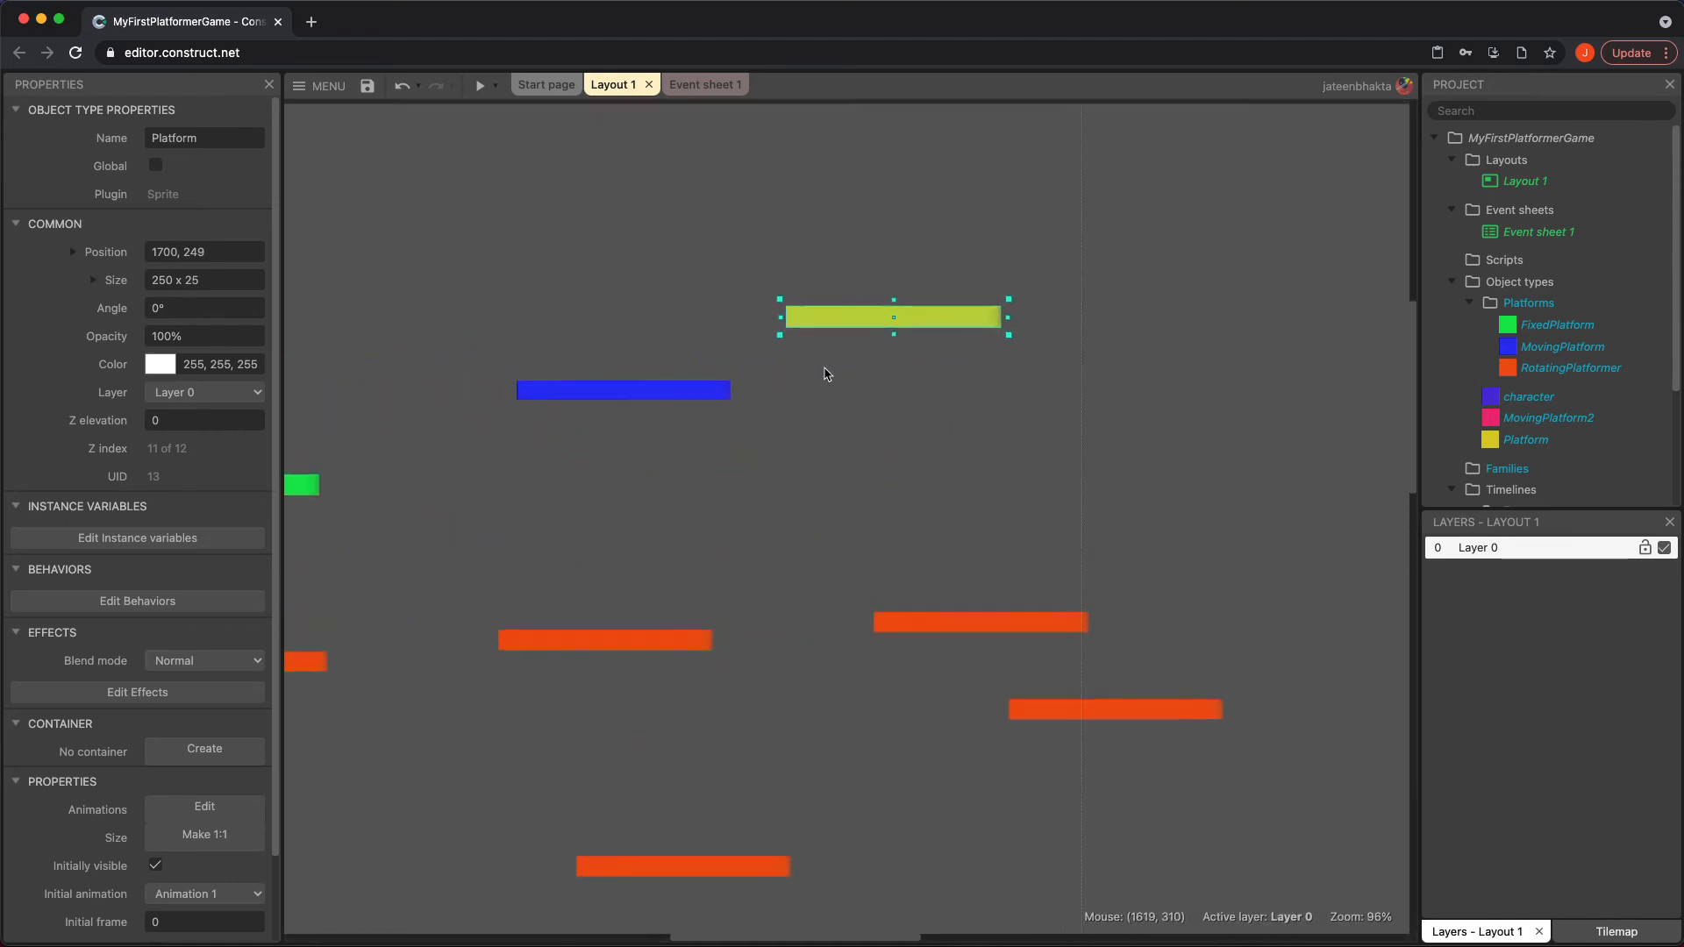
pyautogui.keyDown('ctrl'); pyautogui.scroll(-2, 825, 373); pyautogui.keyUp('ctrl')
pyautogui.keyDown('ctrl'); pyautogui.scroll(1, 824, 374); pyautogui.keyUp('ctrl')
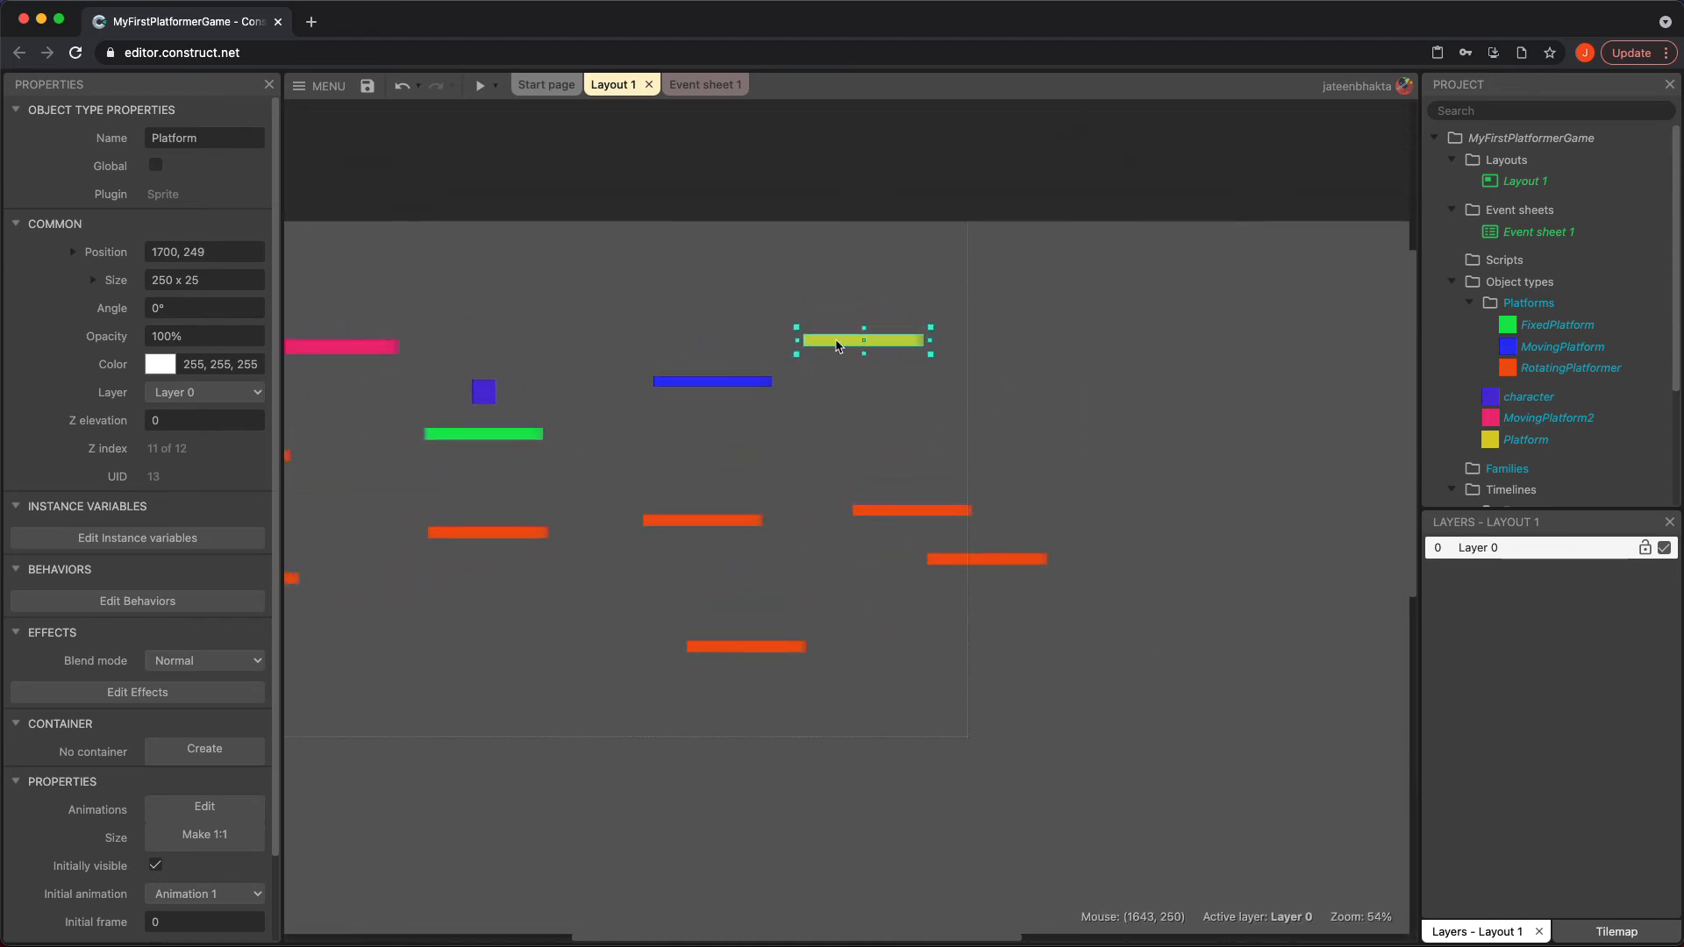
pyautogui.moveTo(837, 347); pyautogui.dragTo(840, 354)
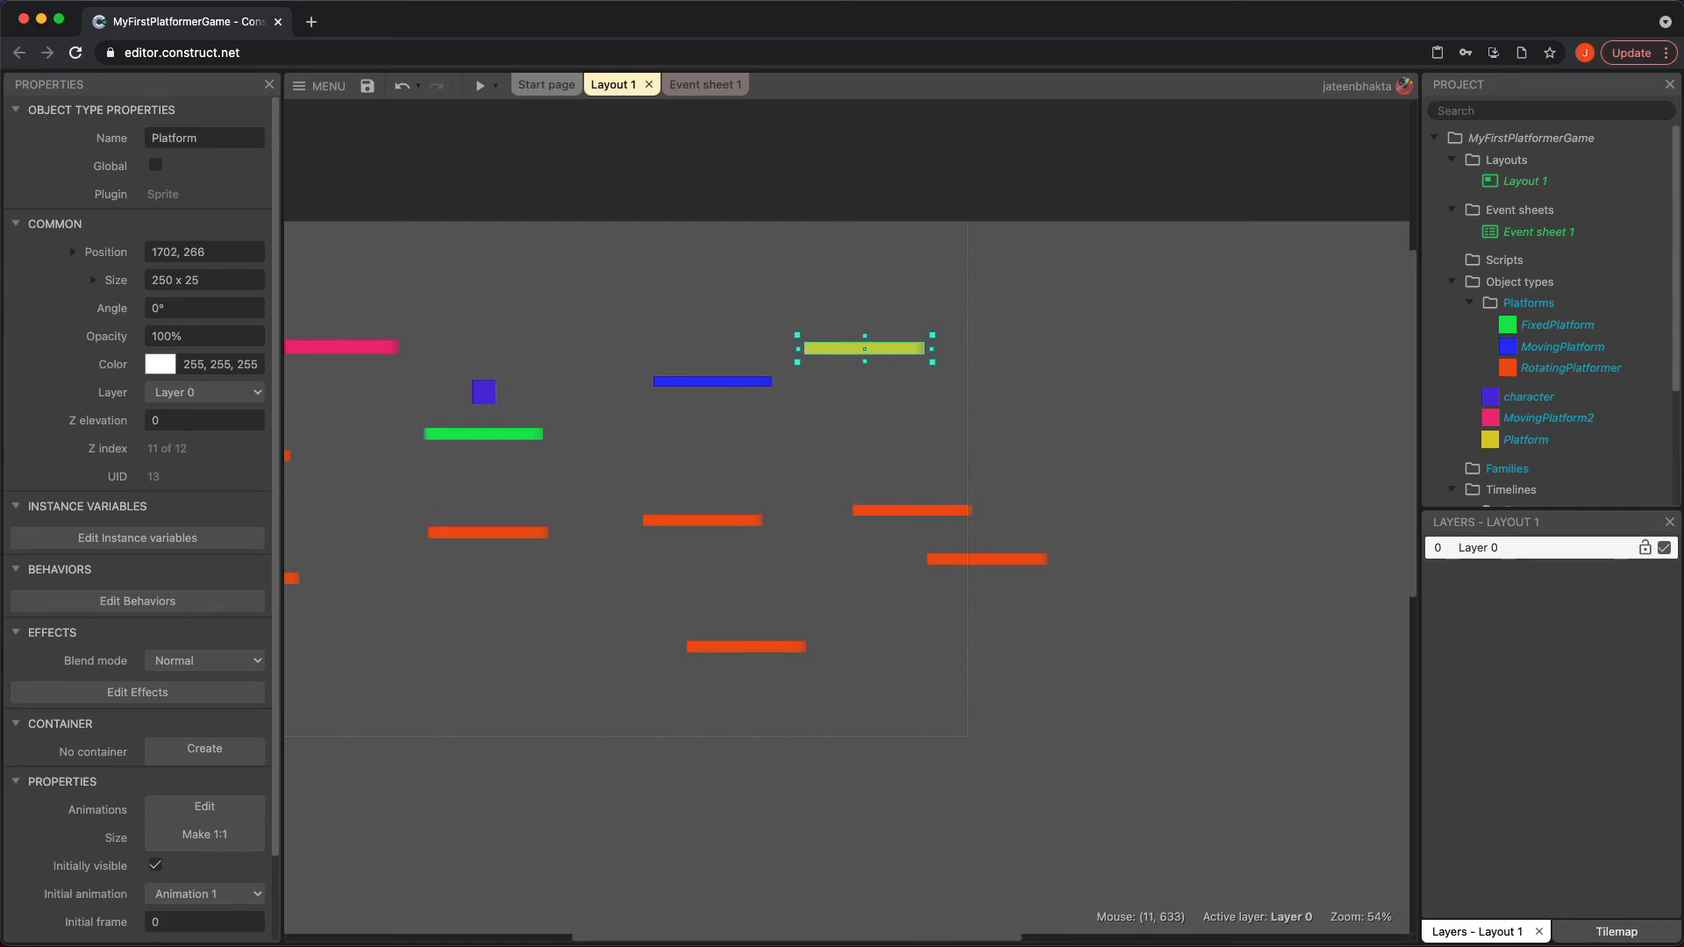
# Add the Solid behavior to the yellow Platform sprite
pyautogui.click(187, 605)
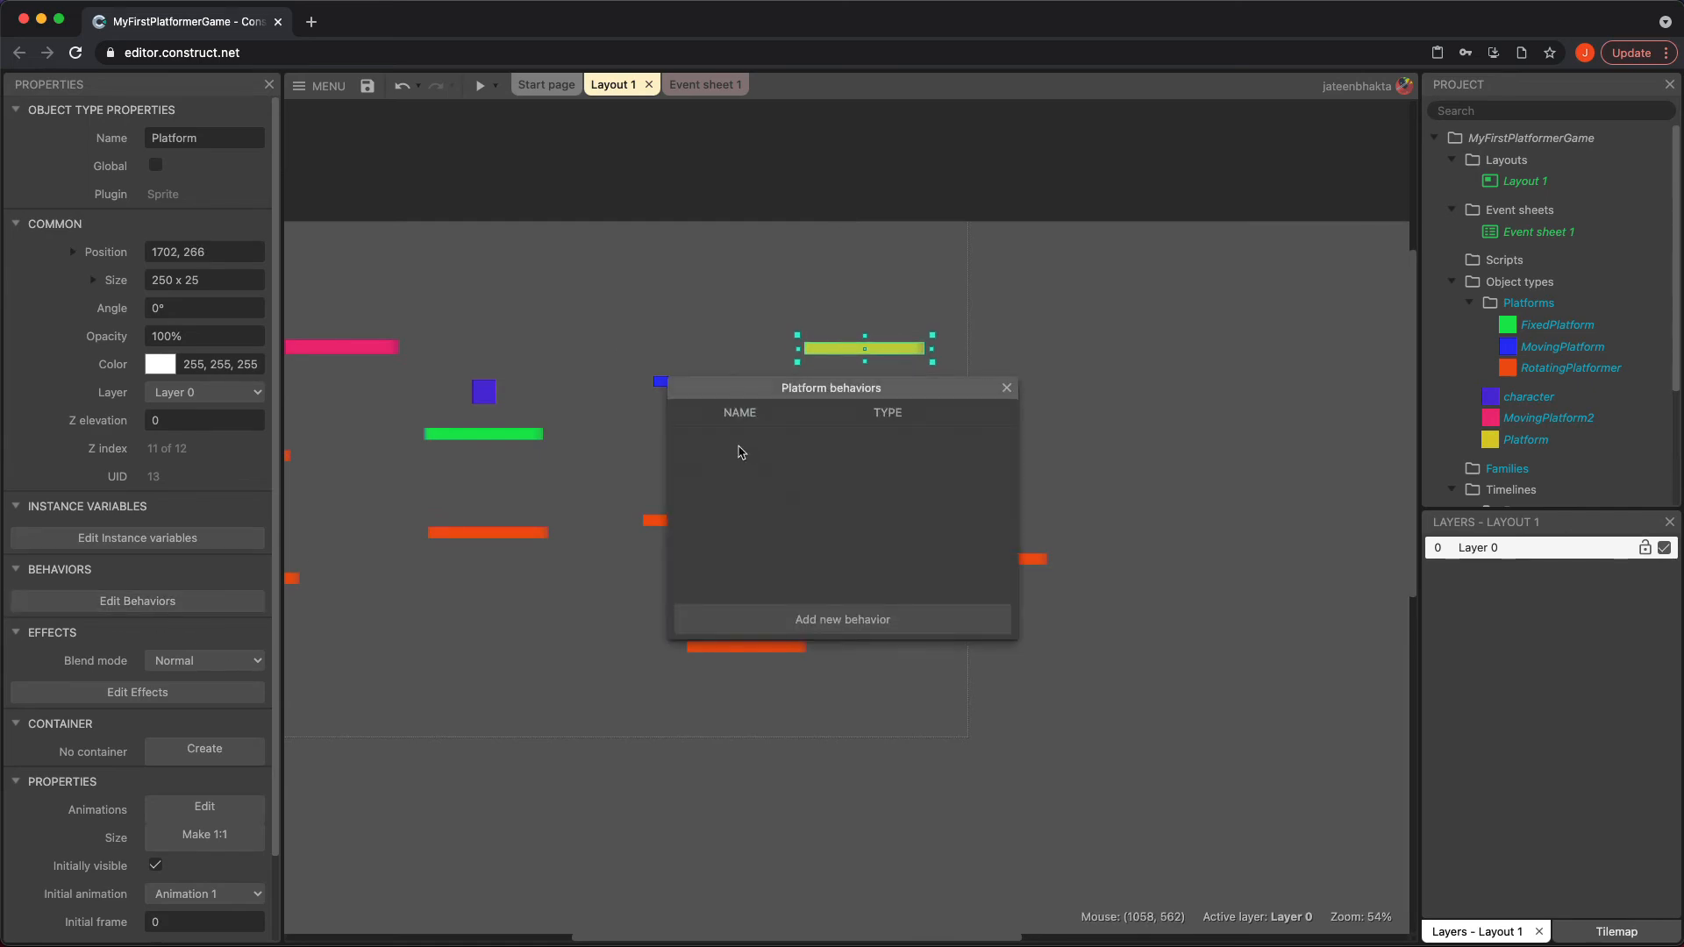
pyautogui.click(872, 619)
pyautogui.doubleClick(926, 427)
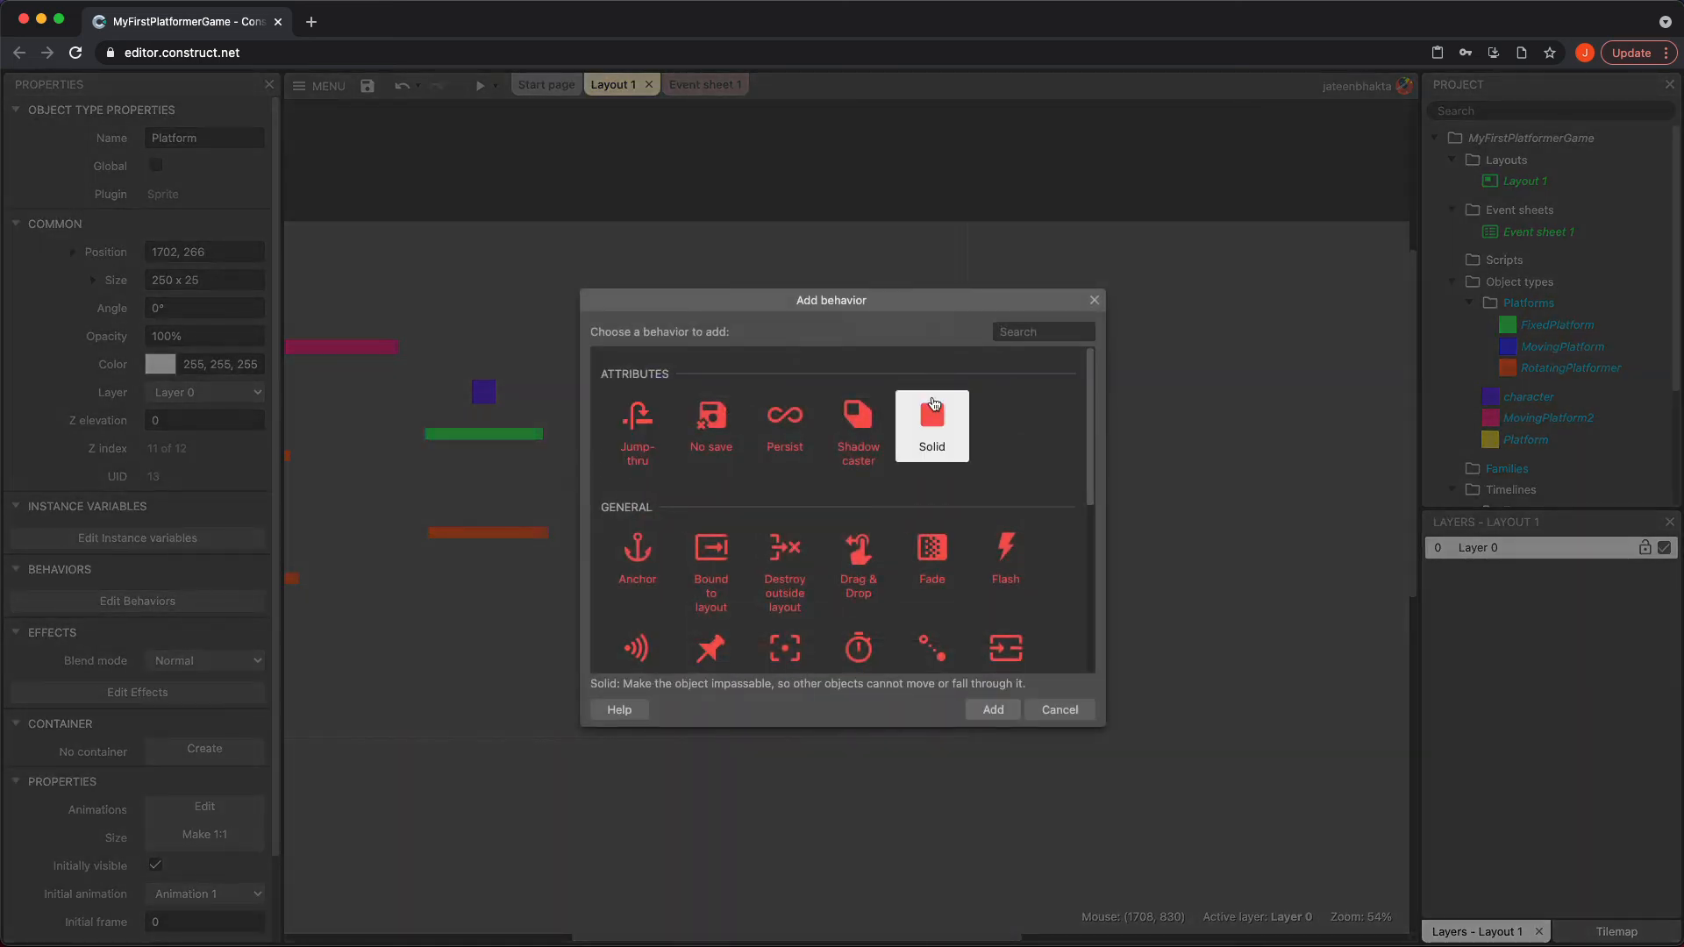
pyautogui.click(1006, 388)
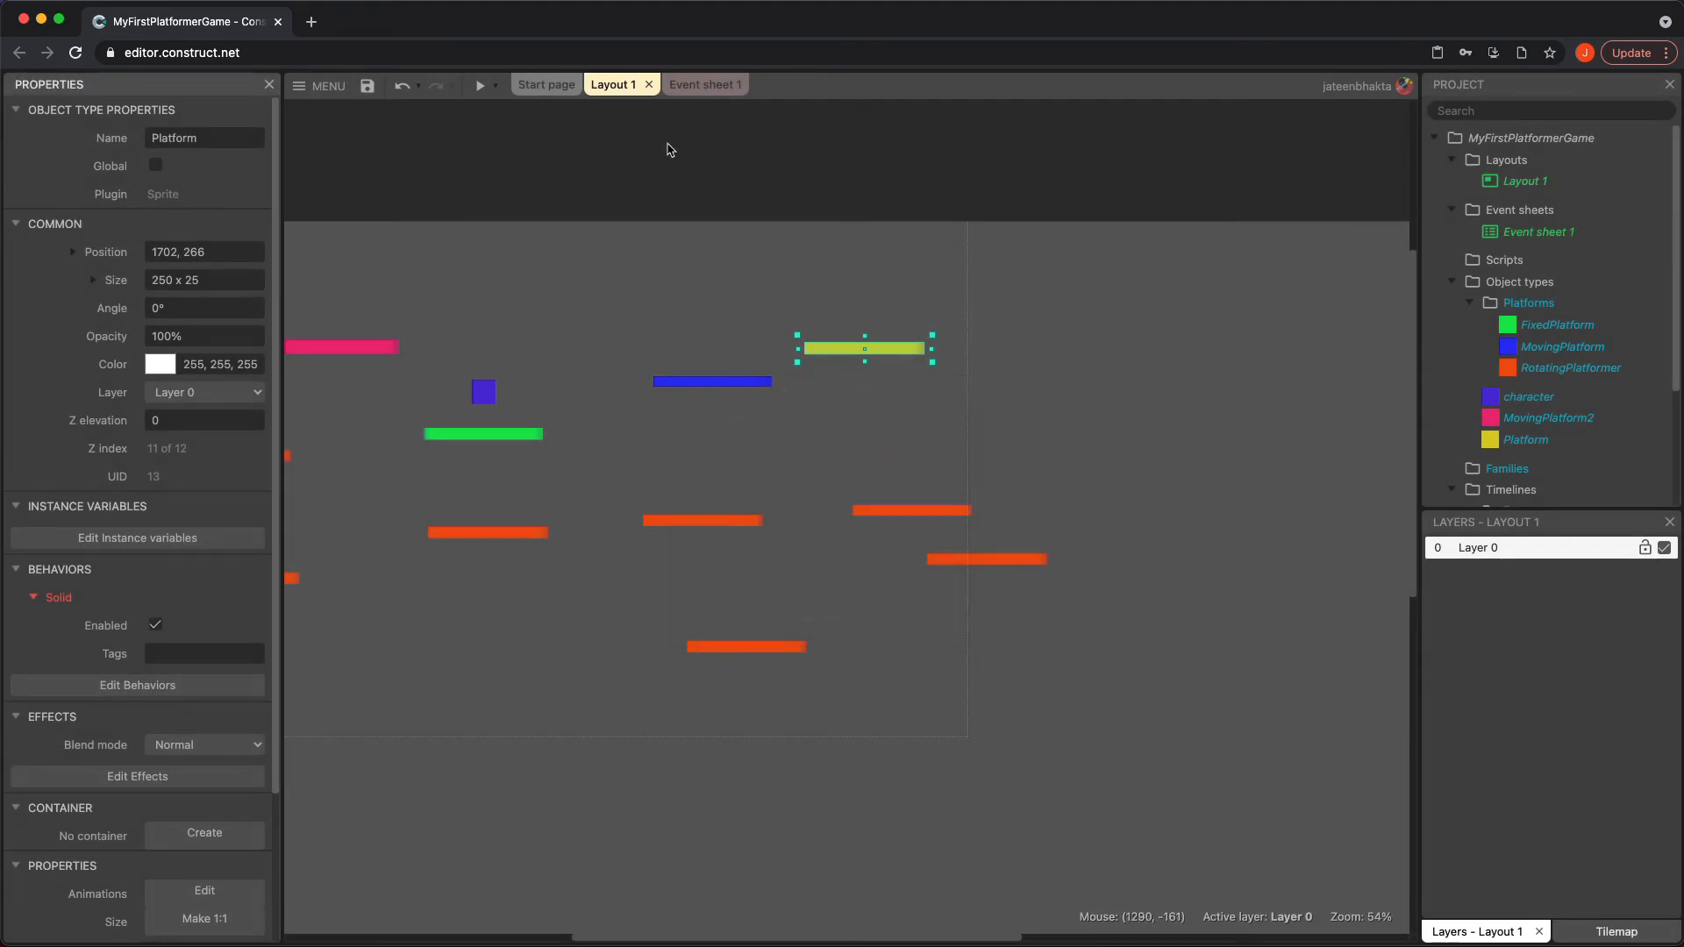
# On start of layout, make MovingPlatform2 move to the Platform object with image point 0 in Direct mode, and preview the game
pyautogui.click(720, 86)
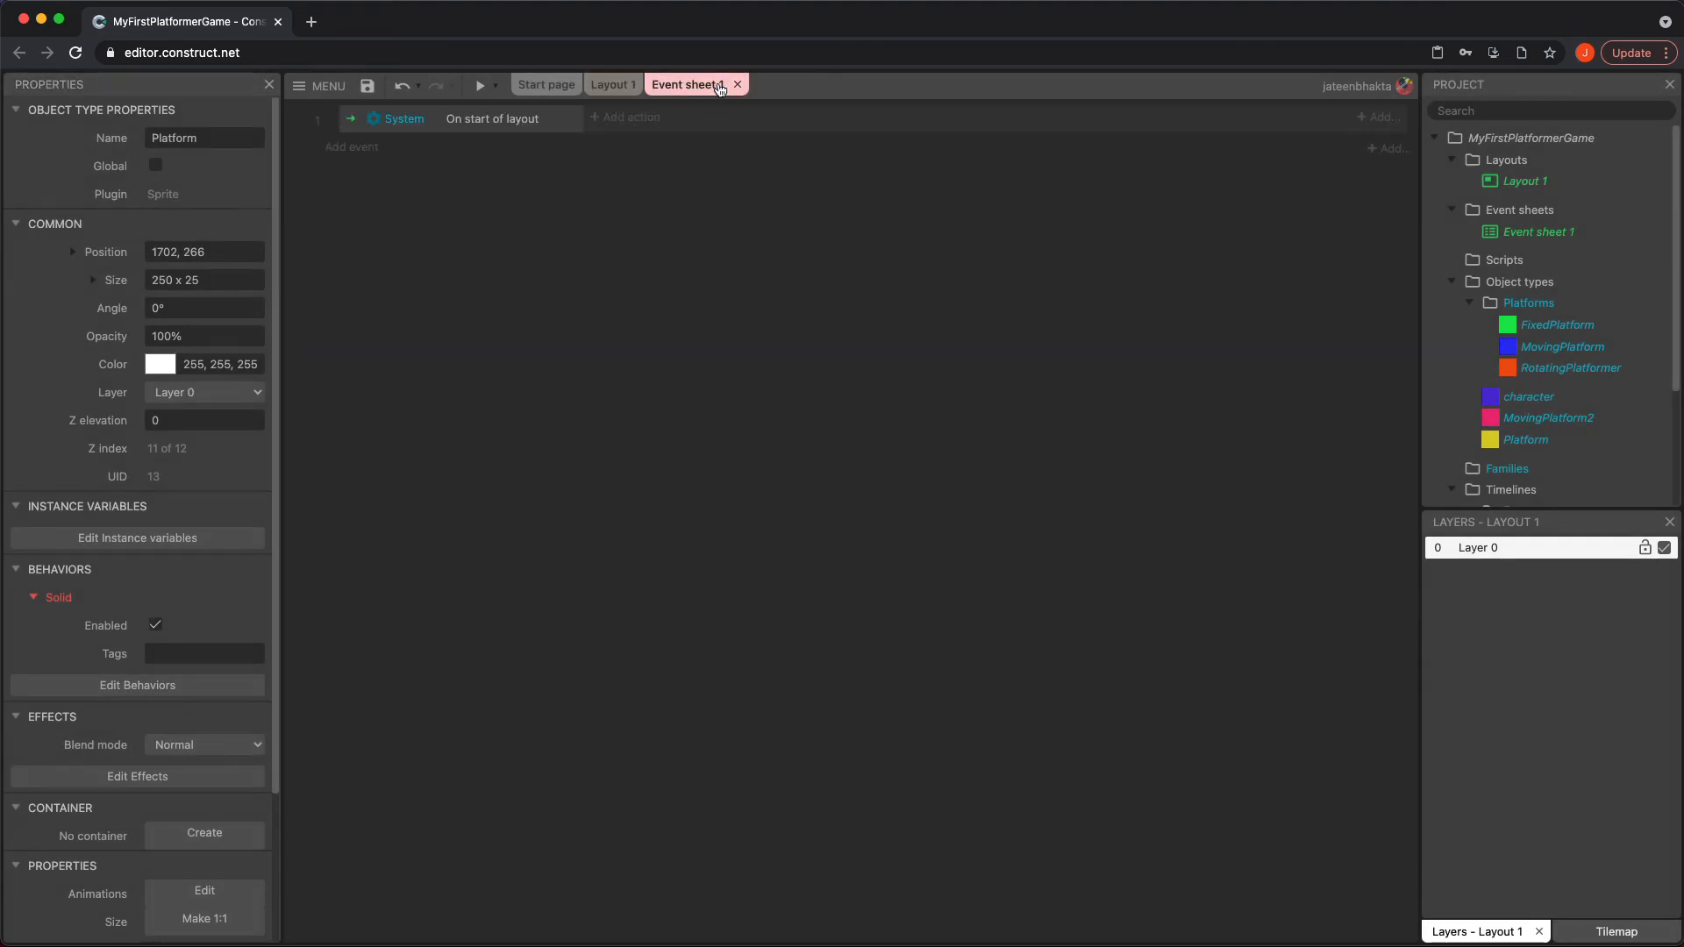
pyautogui.click(627, 123)
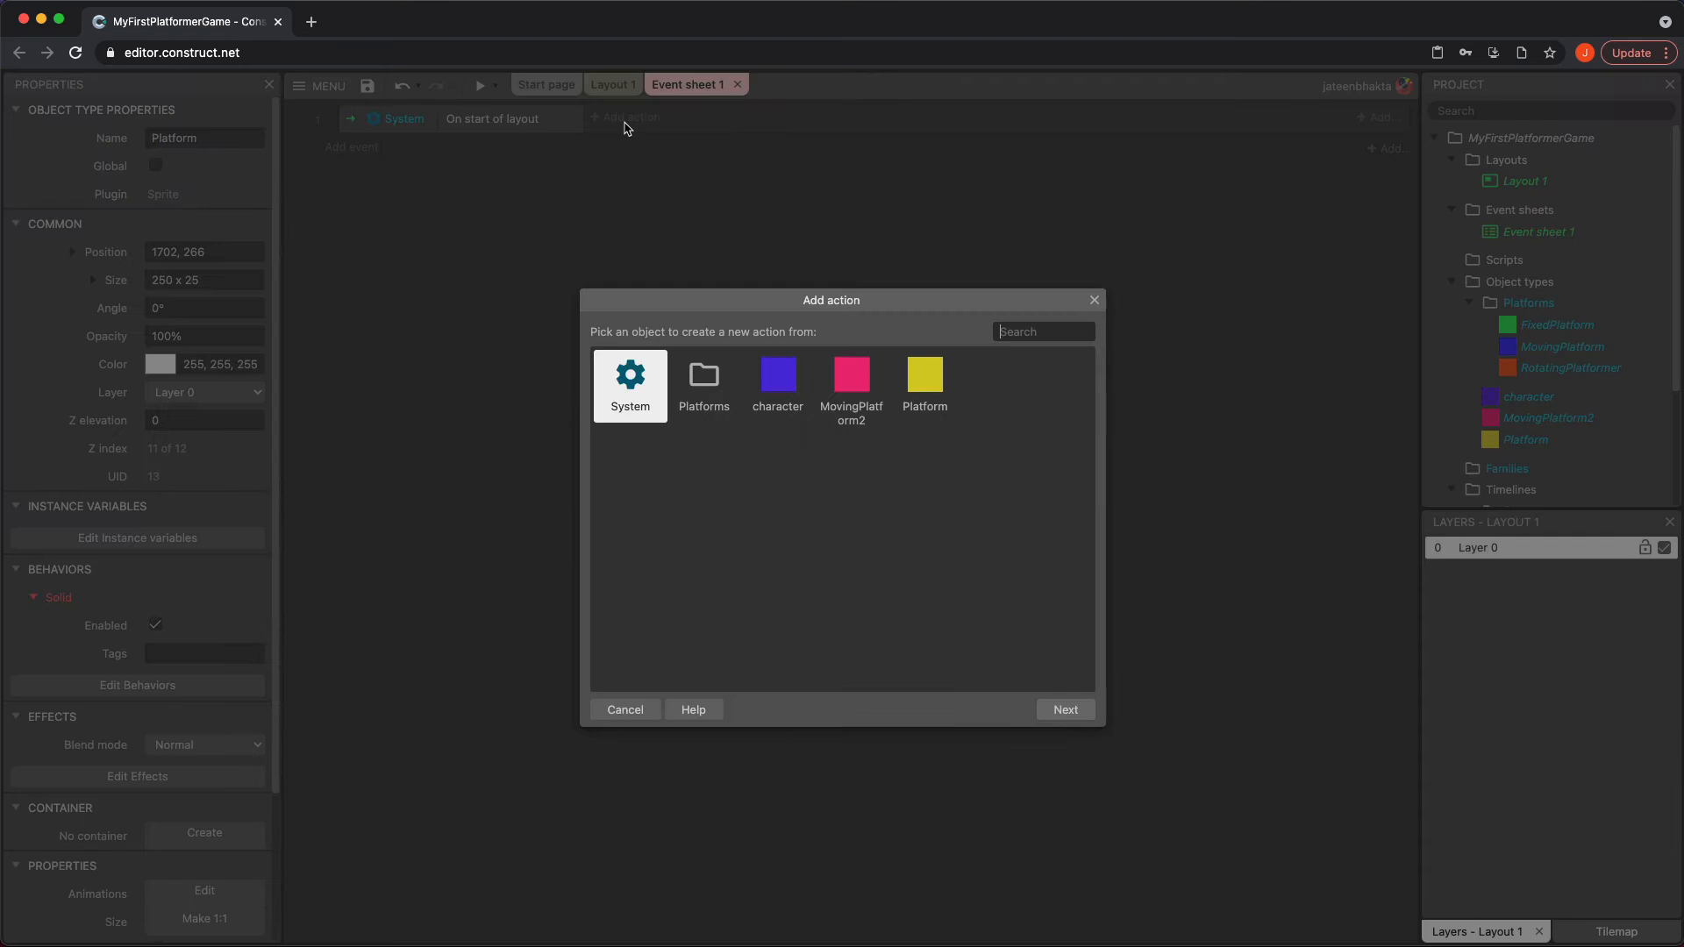
pyautogui.doubleClick(849, 386)
pyautogui.scroll(-10, 721, 584)
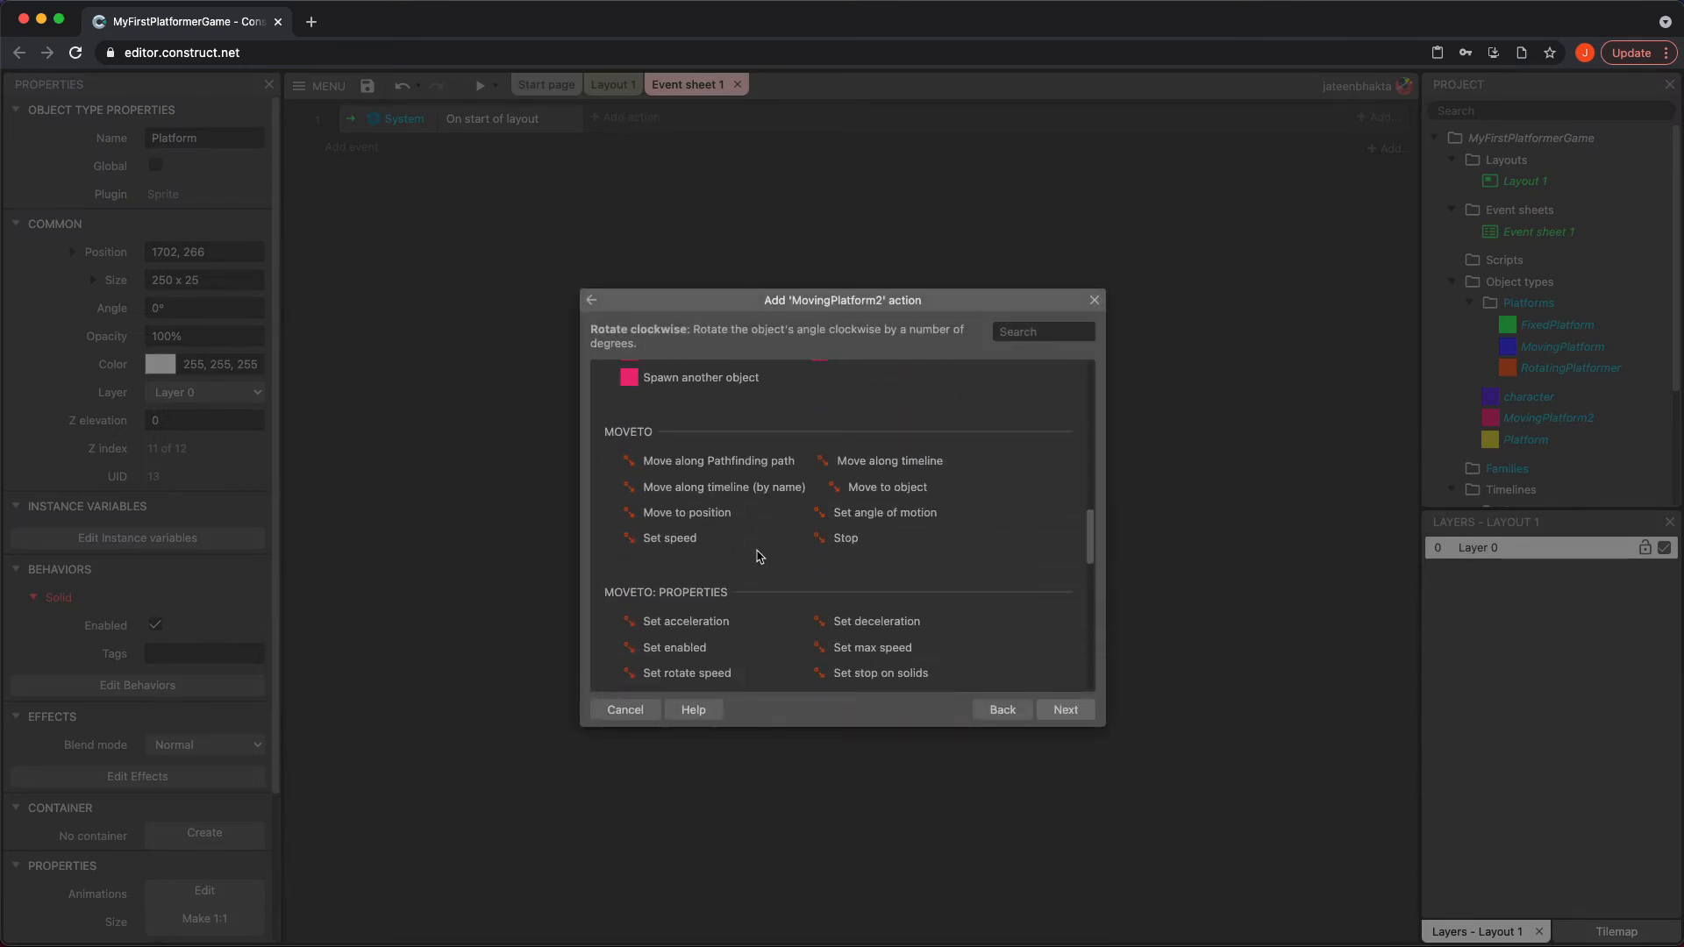
pyautogui.doubleClick(887, 486)
pyautogui.click(811, 488)
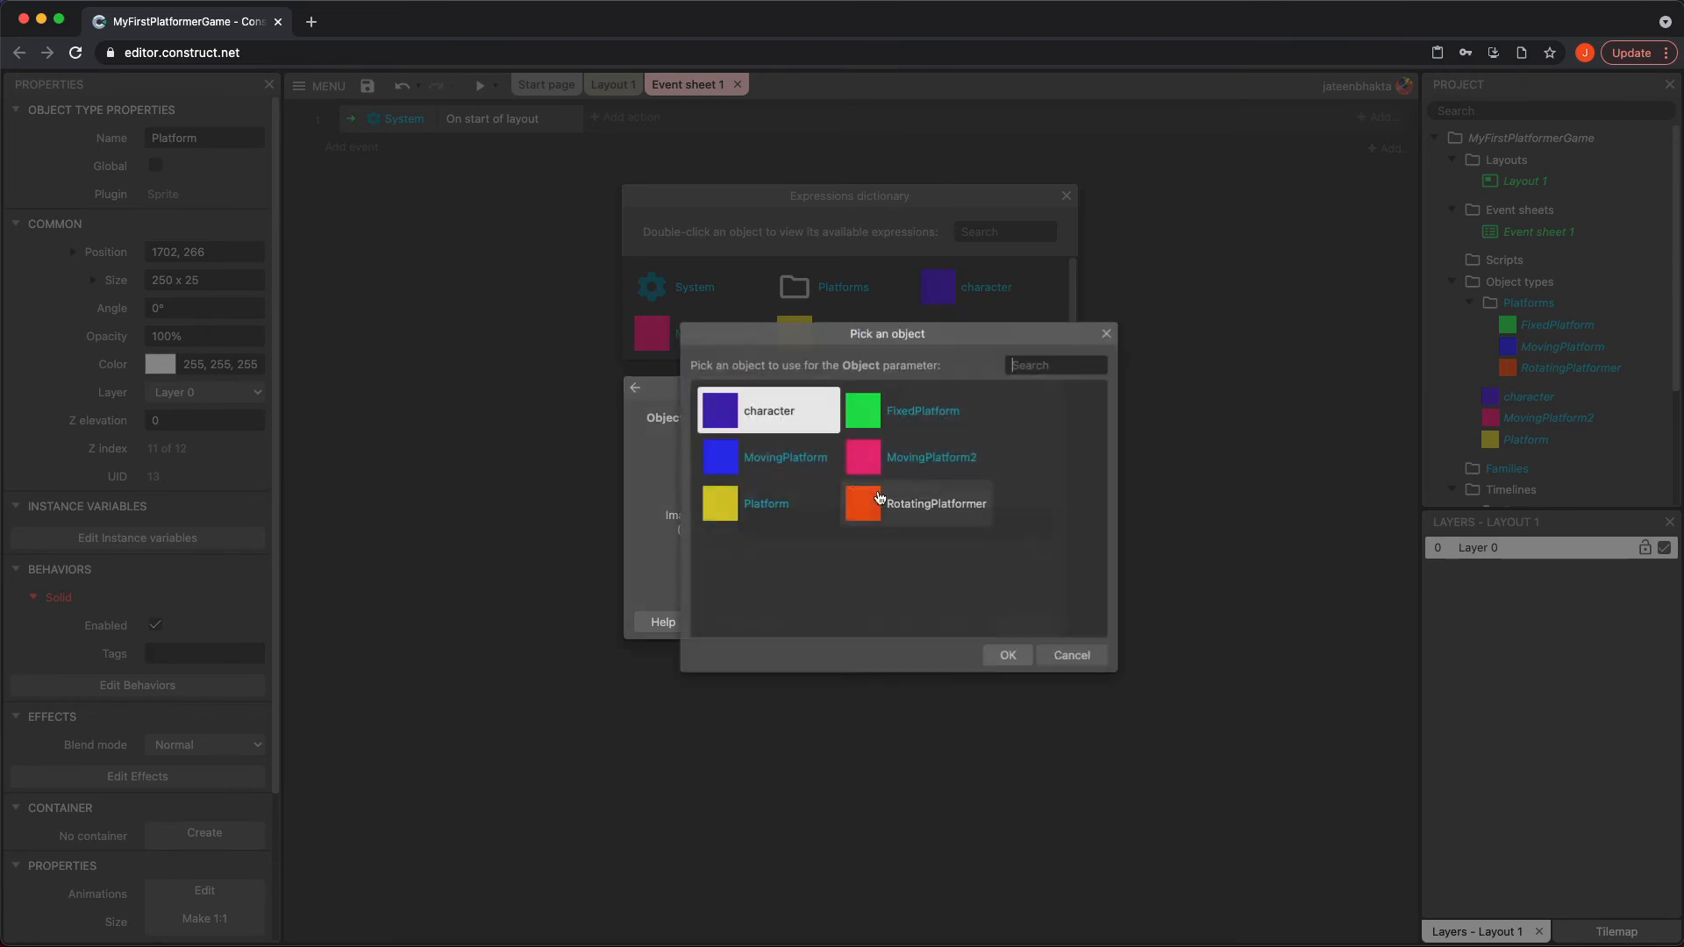
pyautogui.click(716, 502)
pyautogui.click(1007, 655)
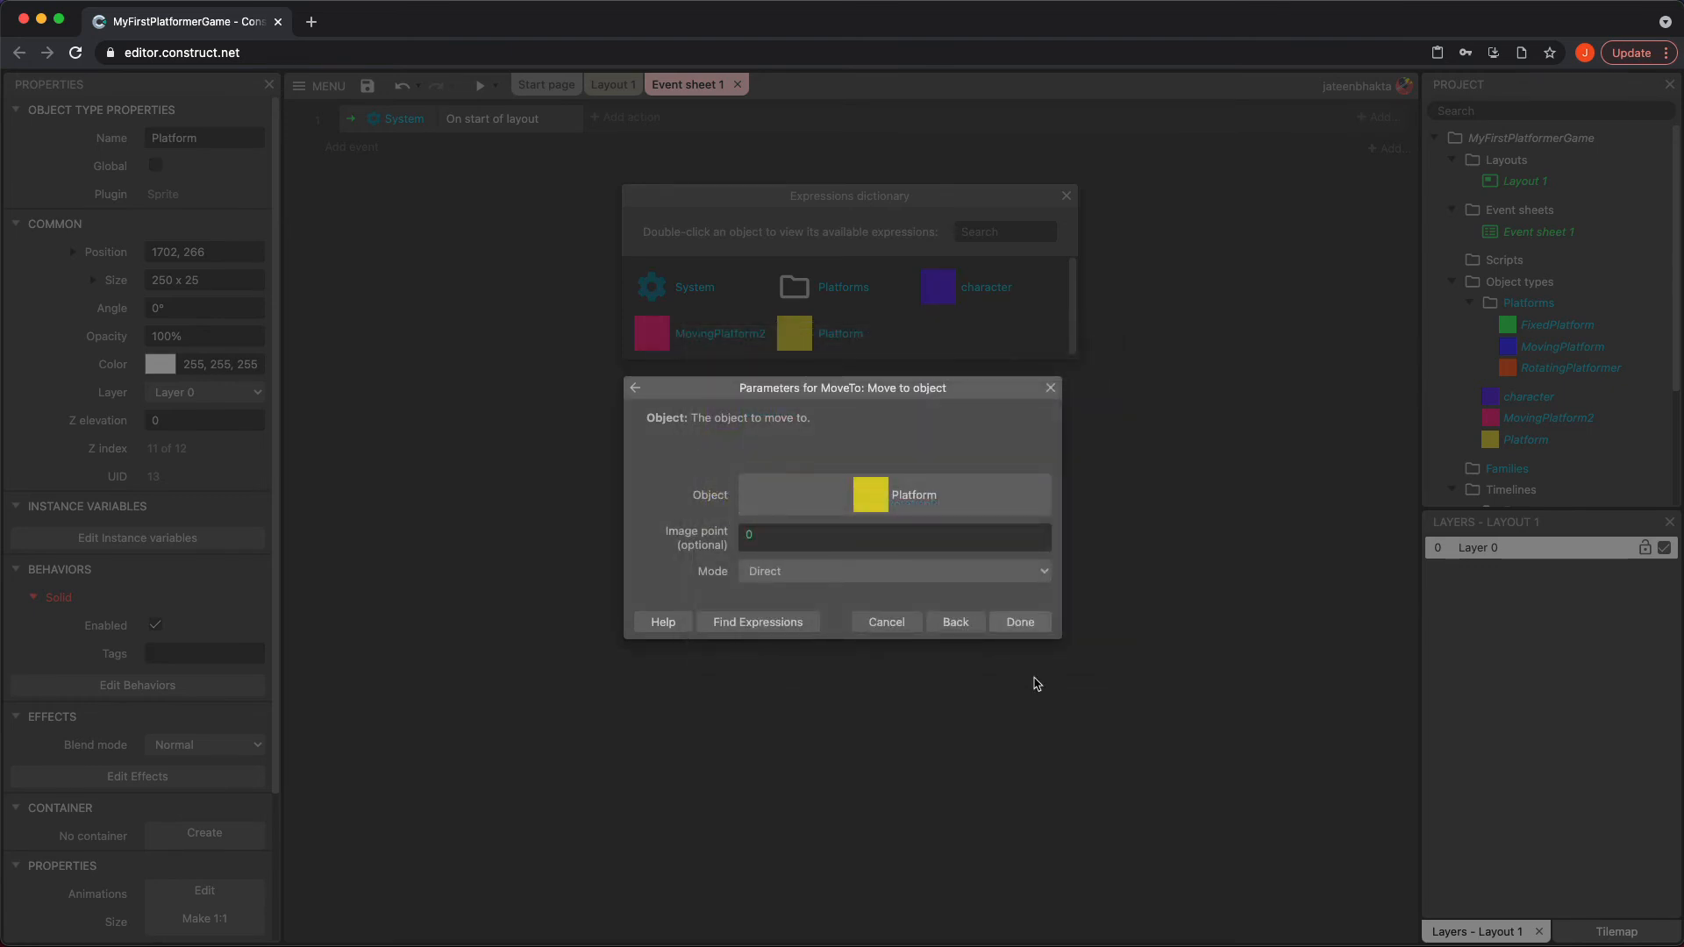
pyautogui.click(903, 572)
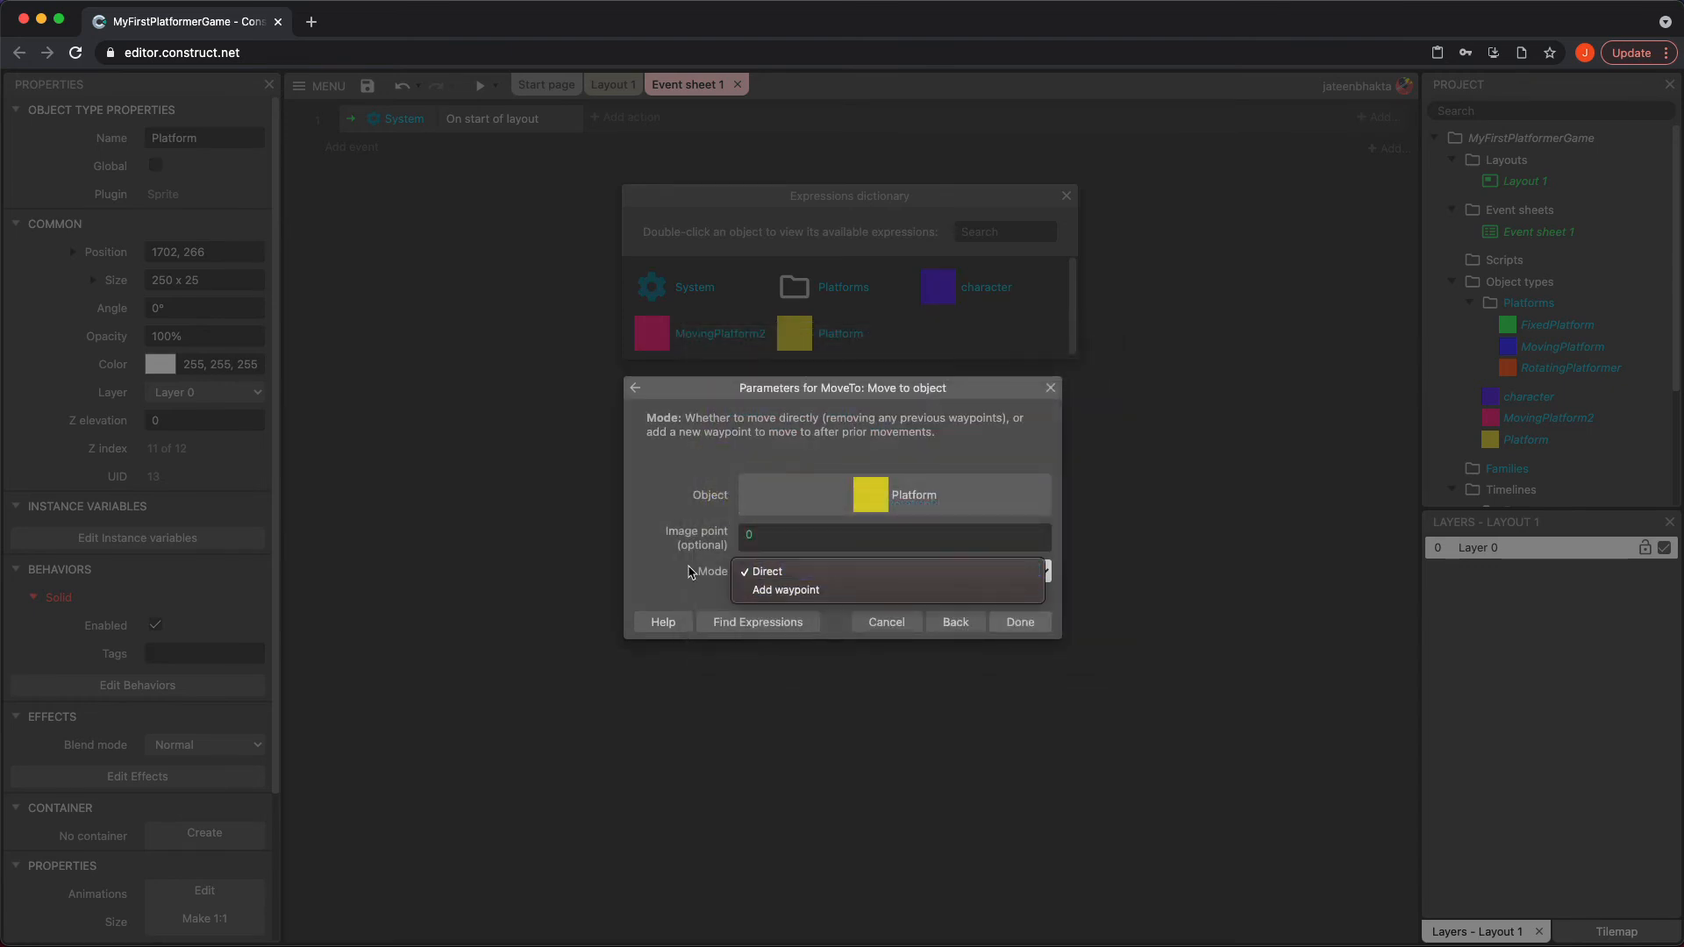
pyautogui.click(683, 572)
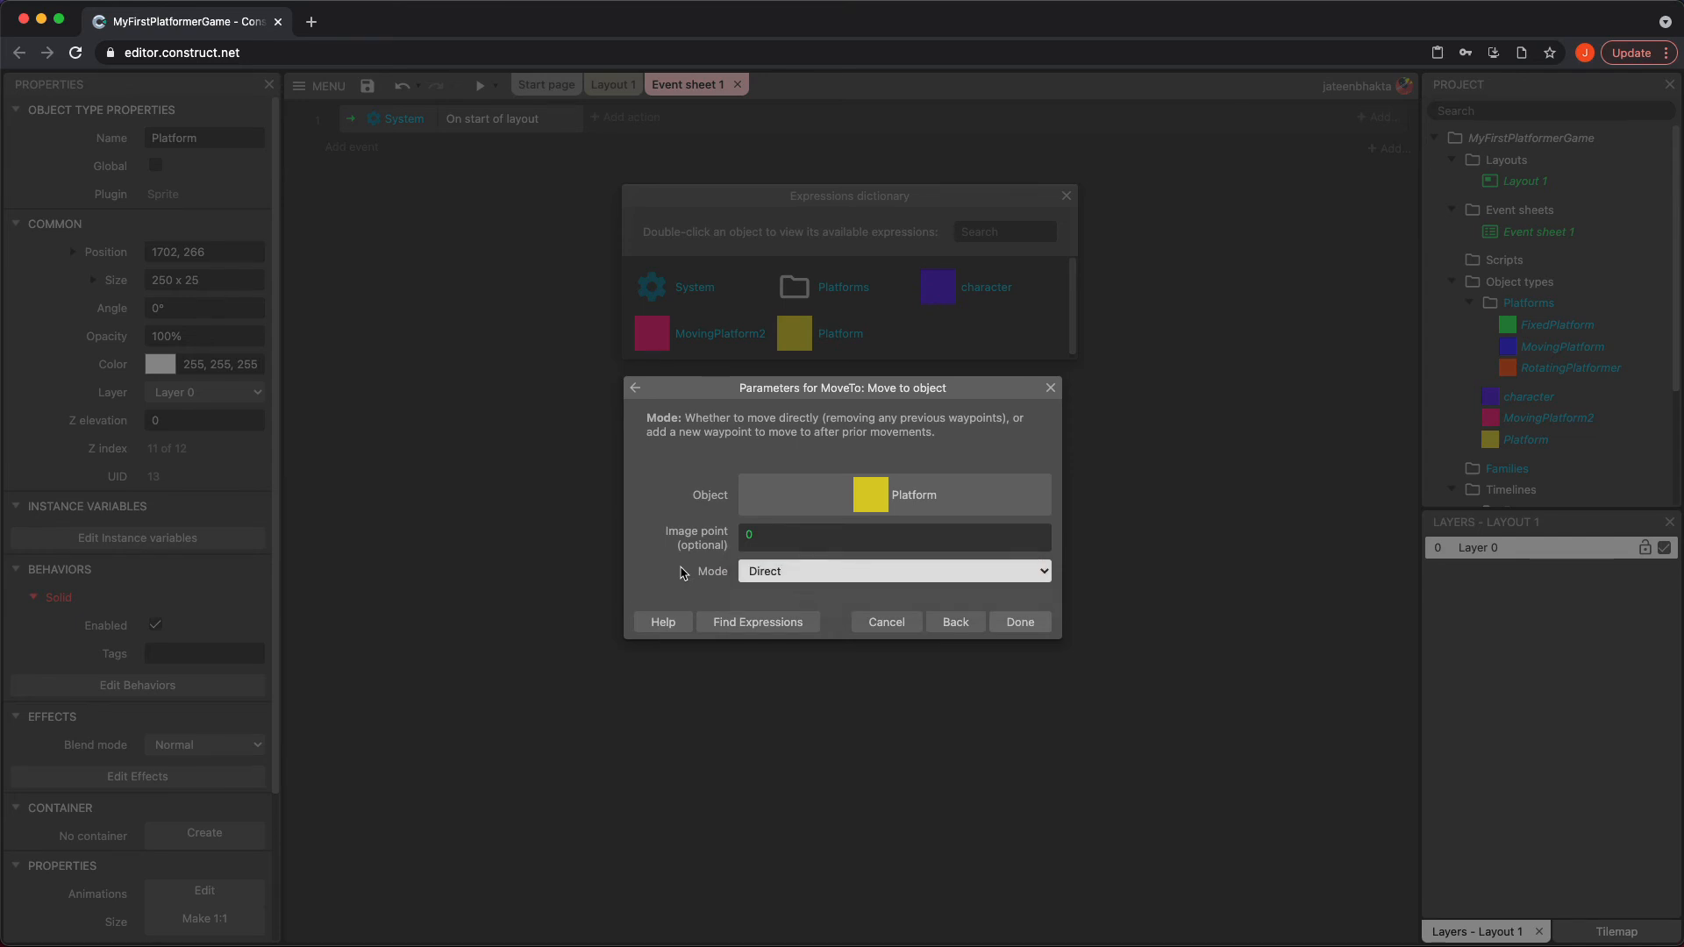
pyautogui.click(1015, 623)
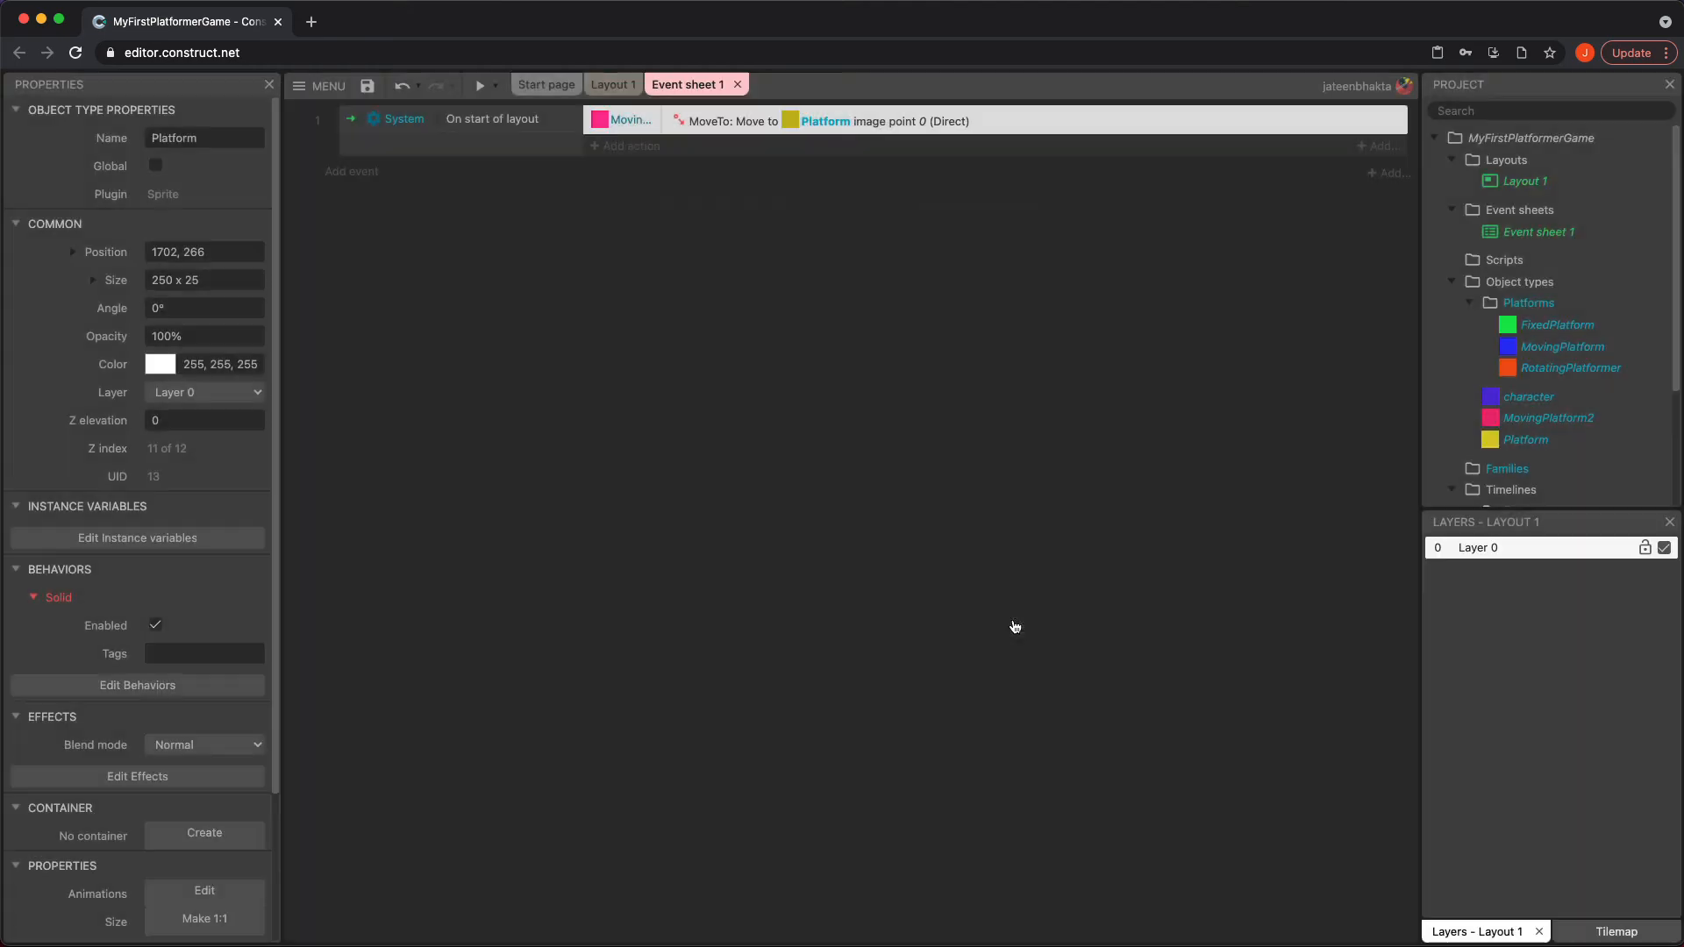
pyautogui.click(477, 87)
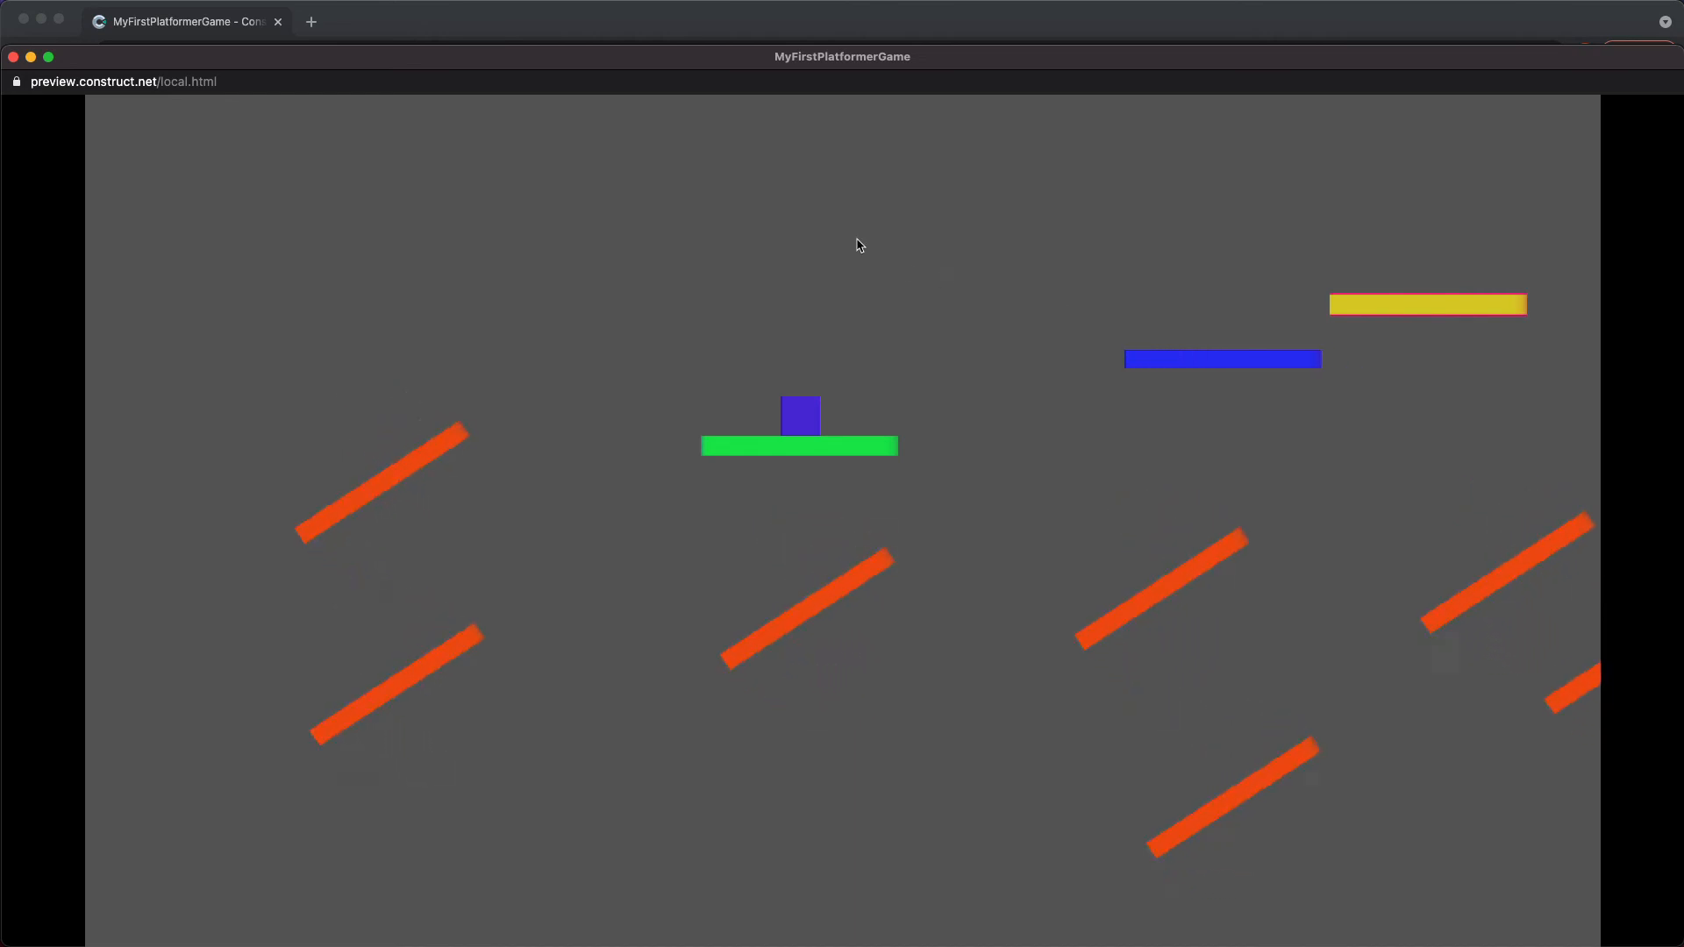
pyautogui.click(13, 57)
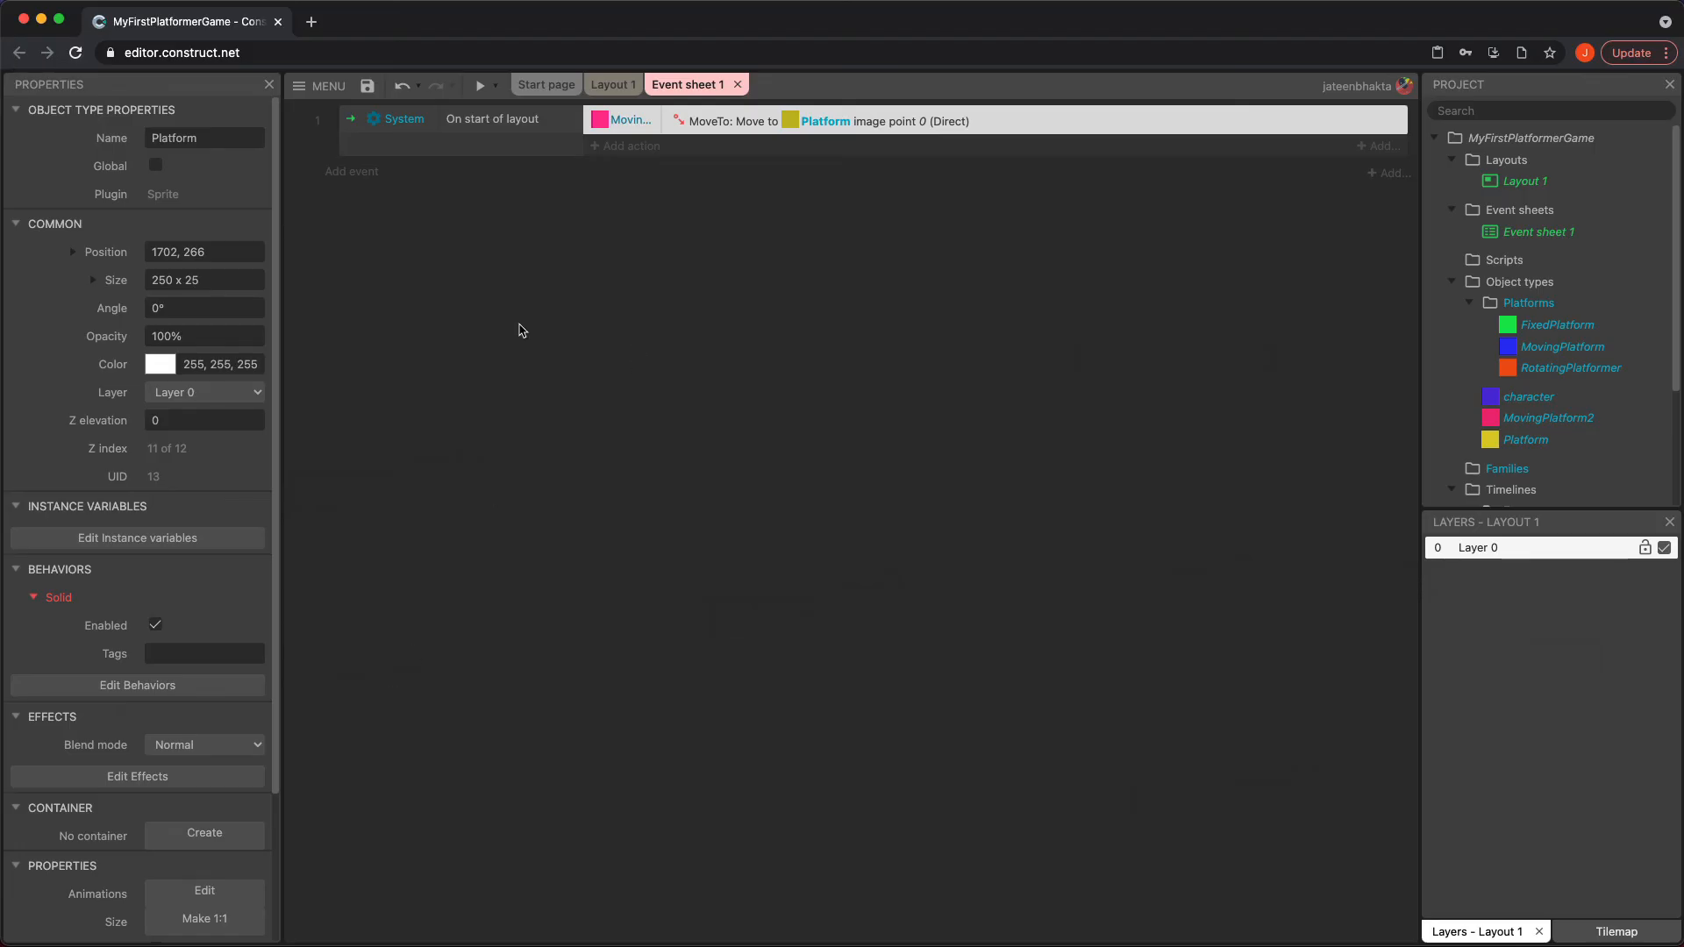
# Enable Stop on solids in the MoveTo behavior of the pink MovingPlatform2 and preview the game
pyautogui.click(612, 85)
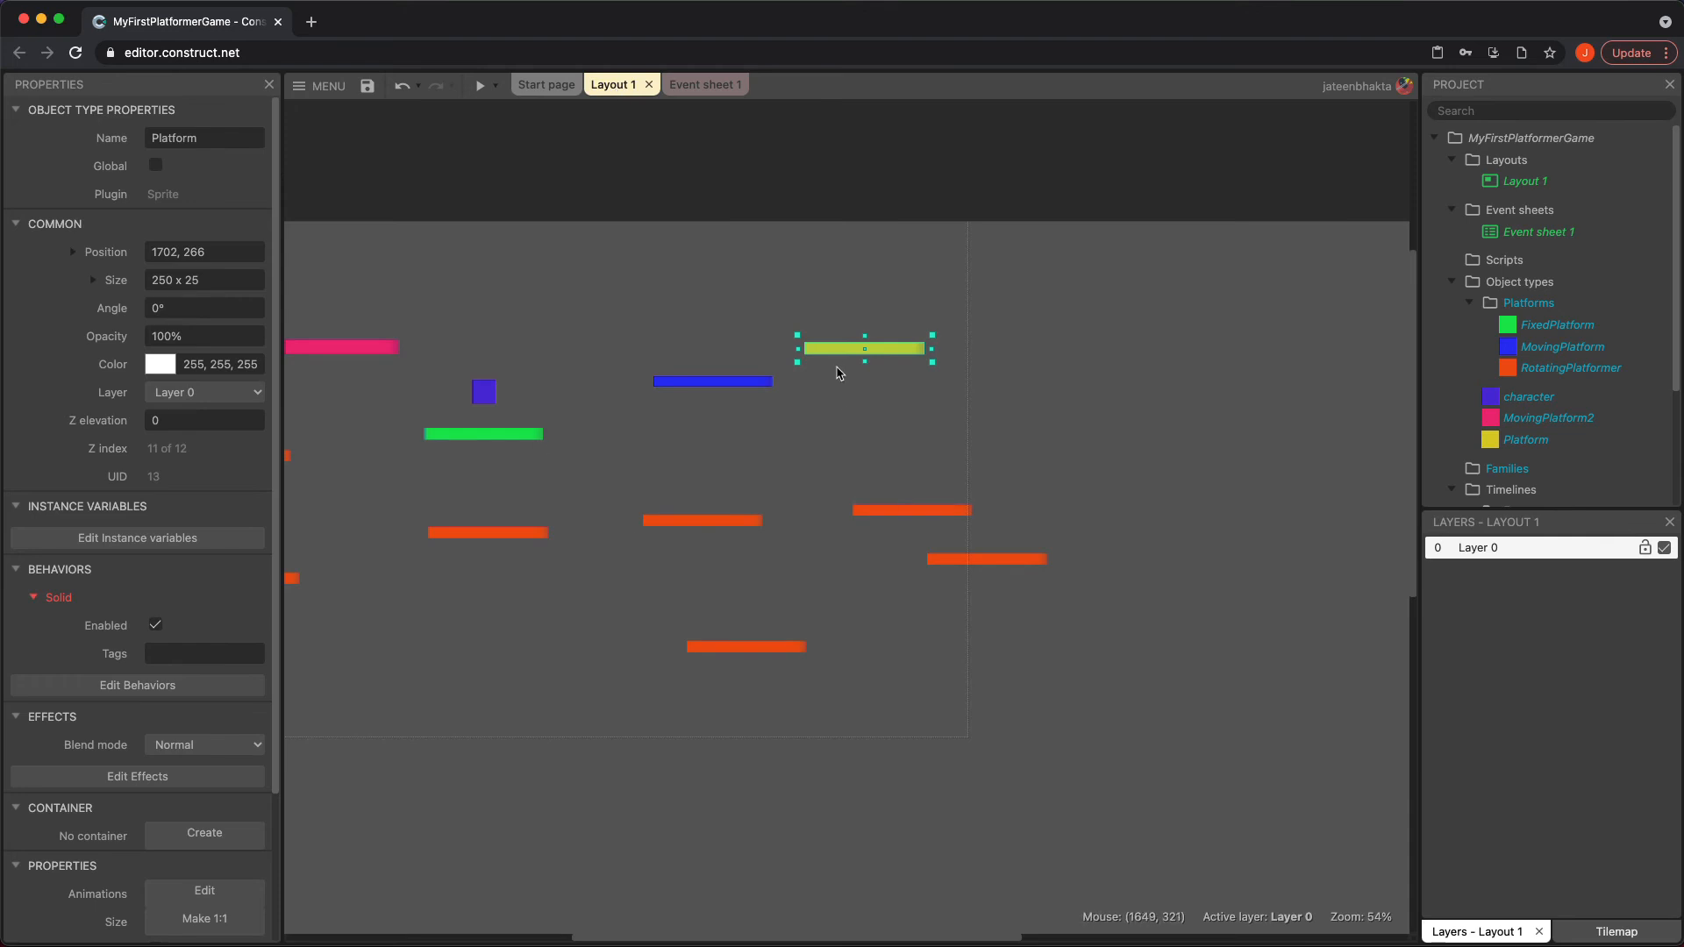
pyautogui.click(349, 348)
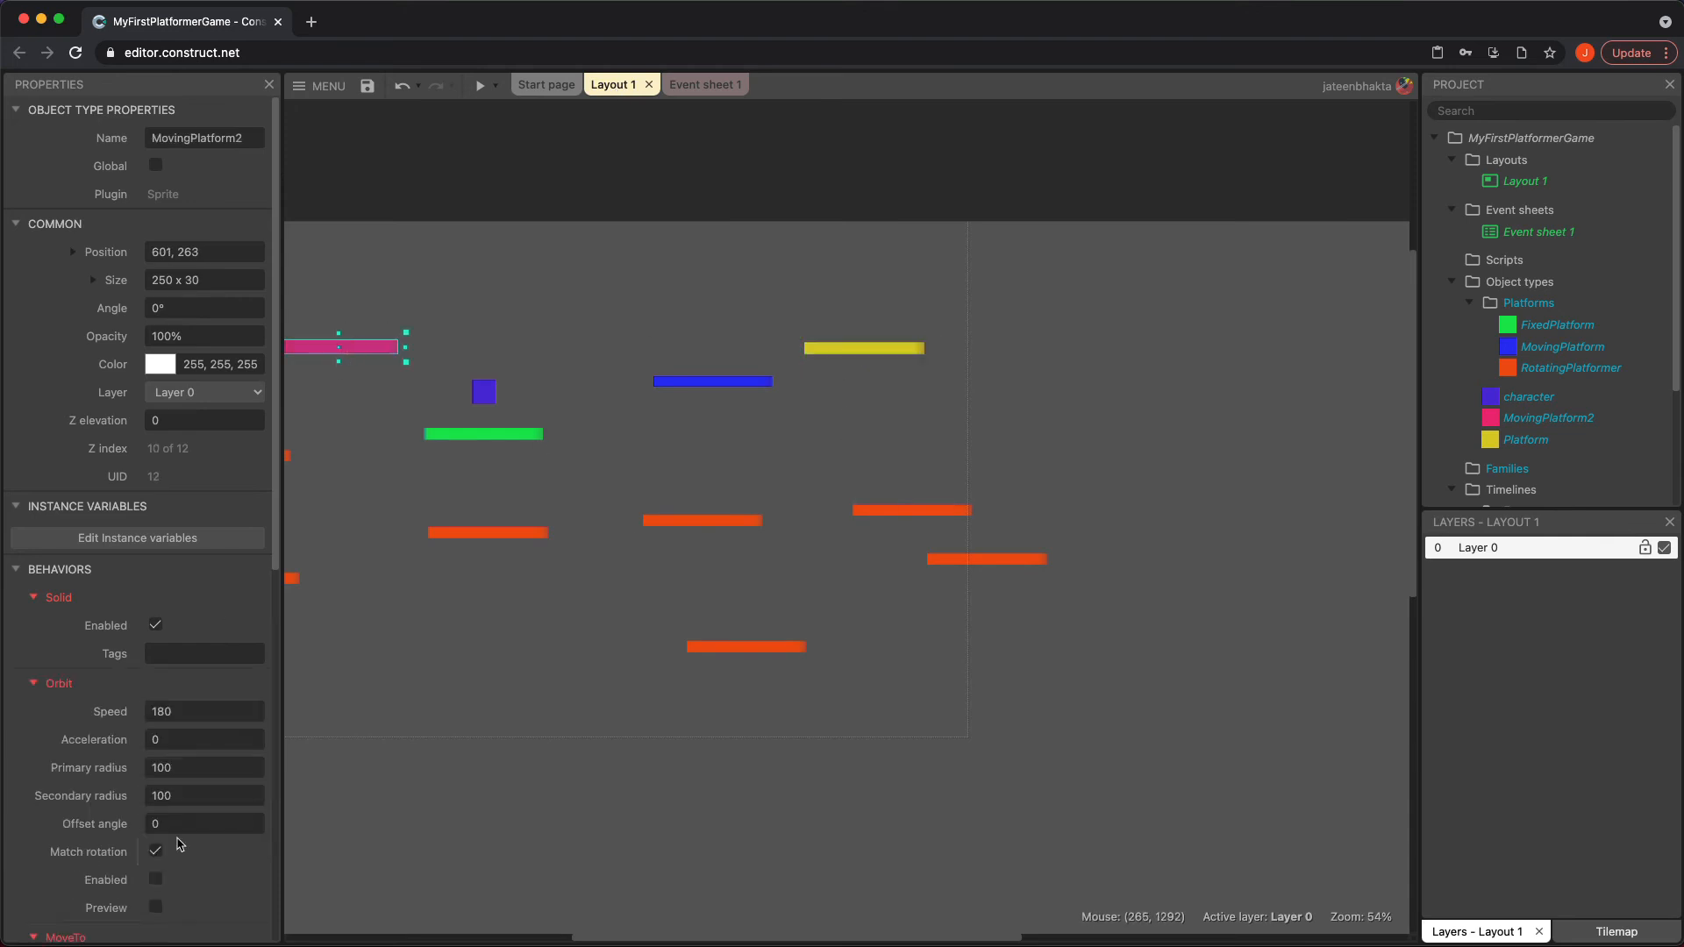
pyautogui.scroll(-5, 179, 845)
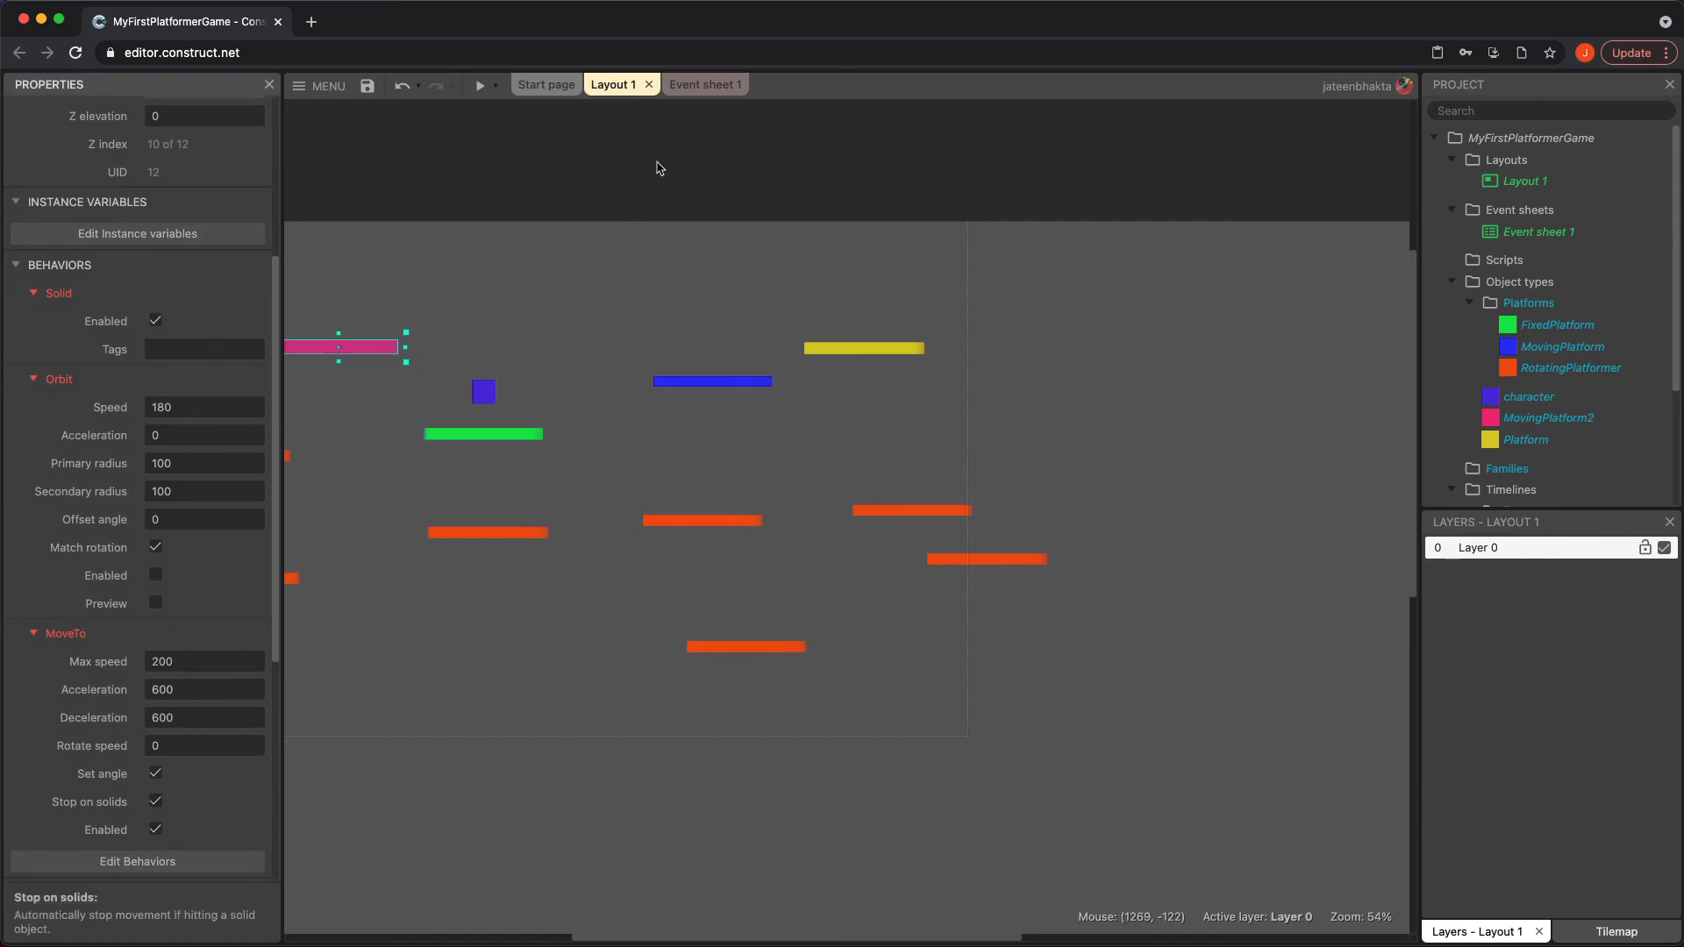
pyautogui.click(546, 120)
pyautogui.click(480, 85)
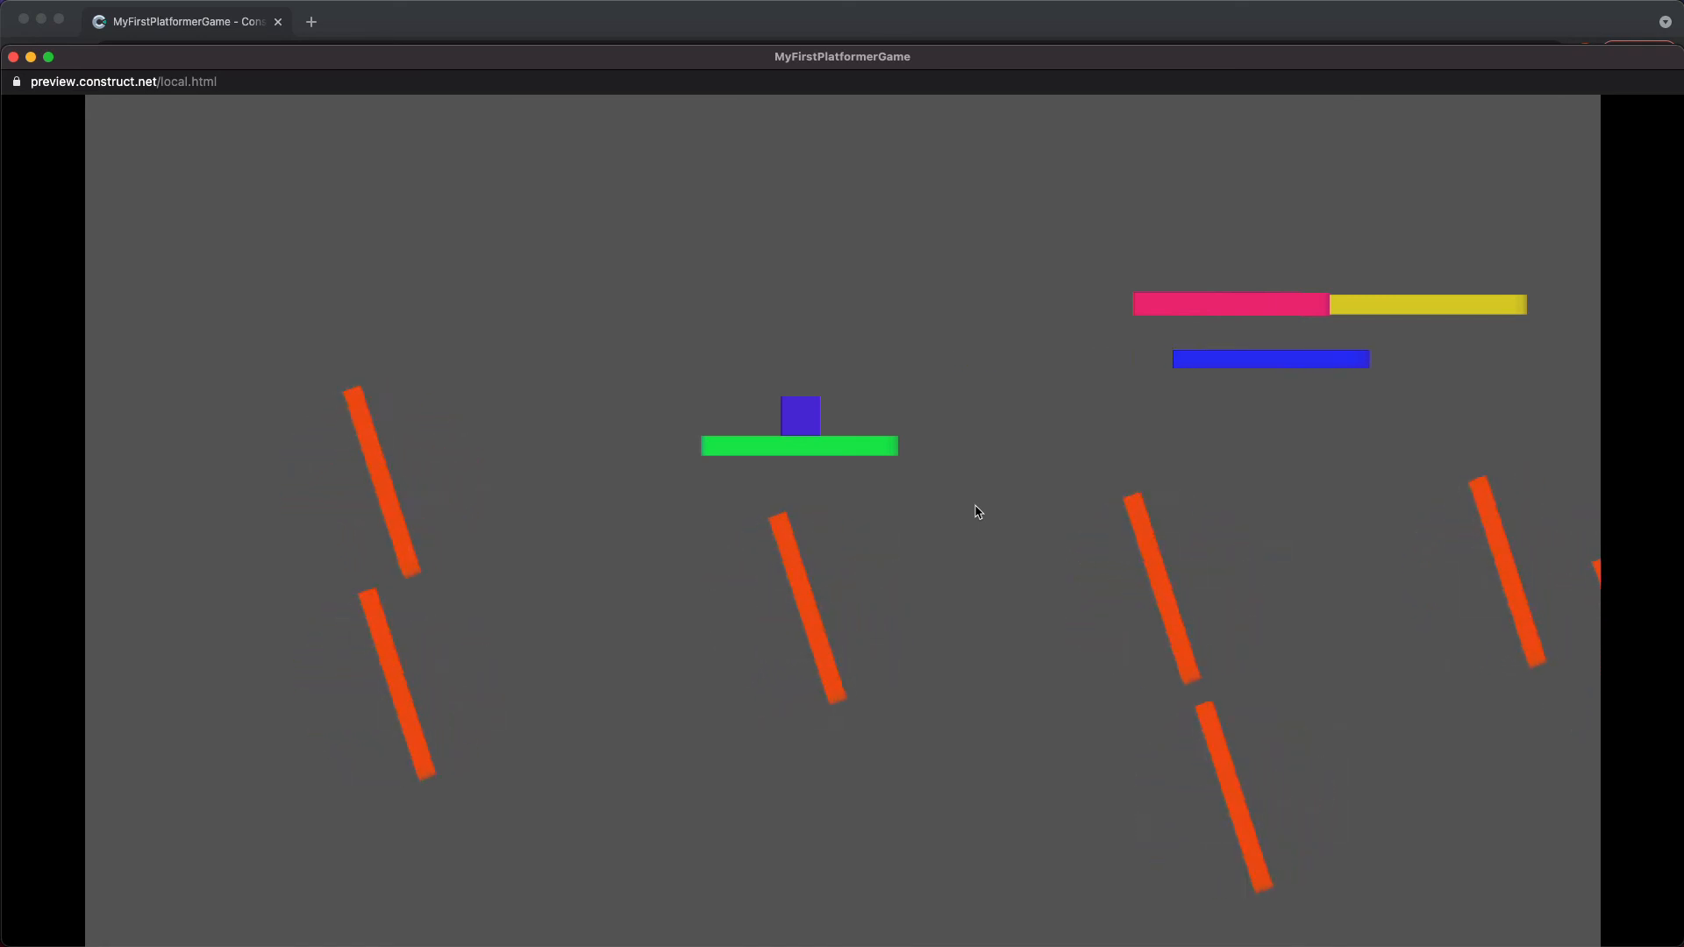
pyautogui.click(13, 57)
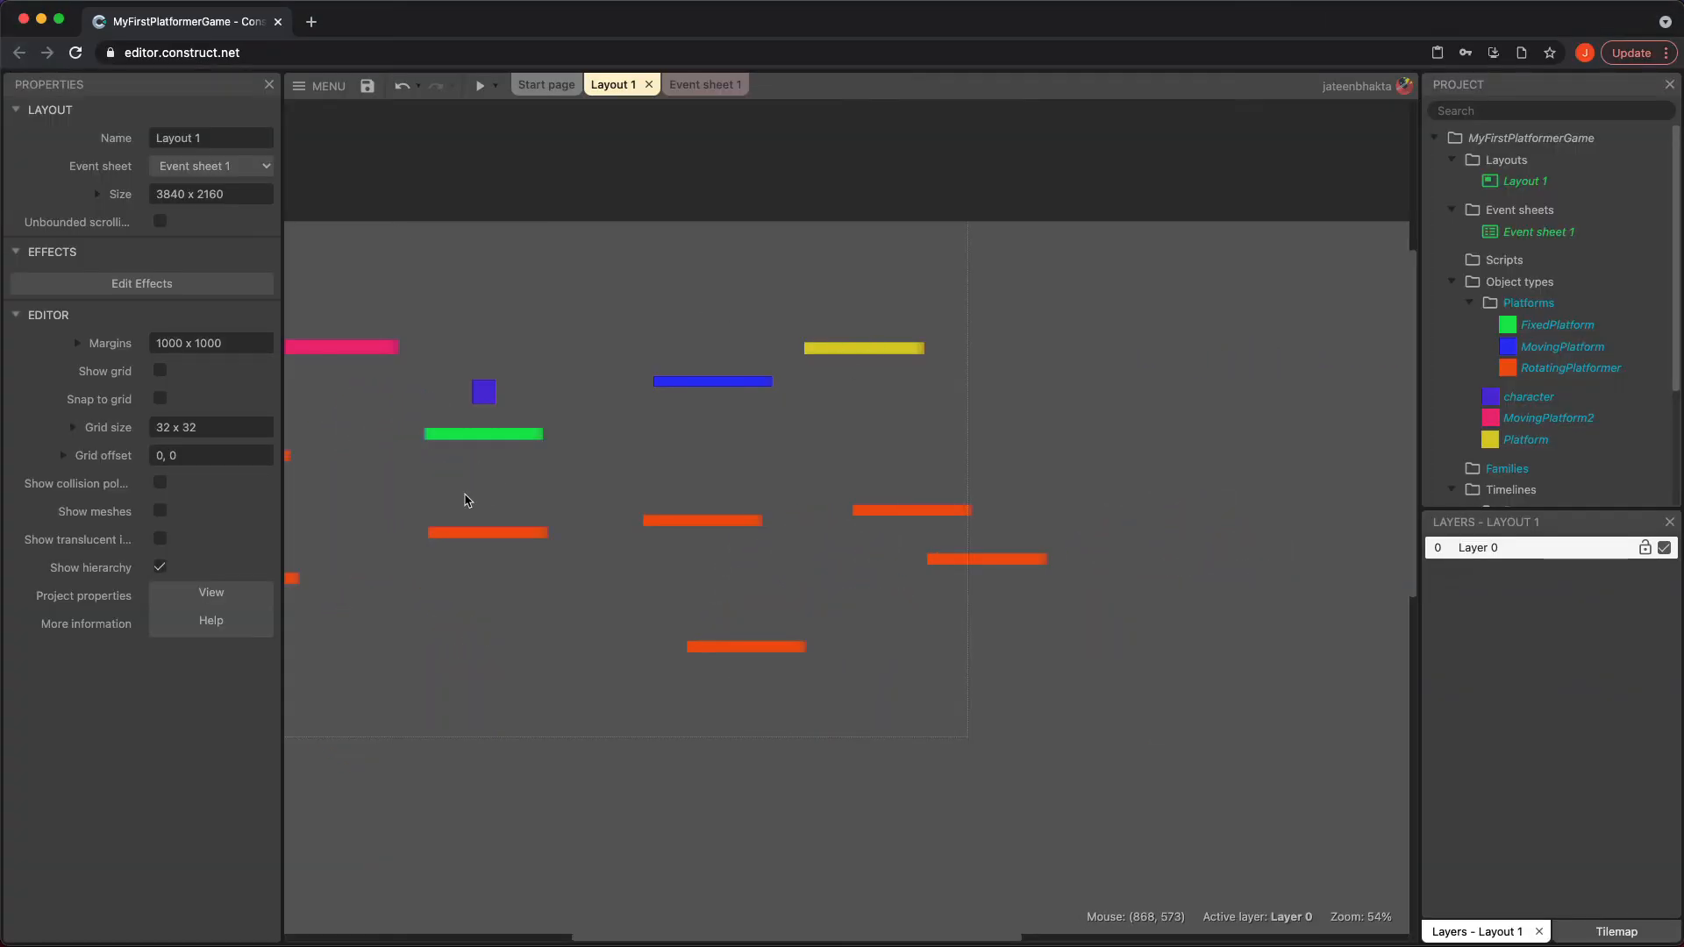
# Move the yellow Platform sprite down so it sits lower than the blue platform, to its right
pyautogui.click(878, 351)
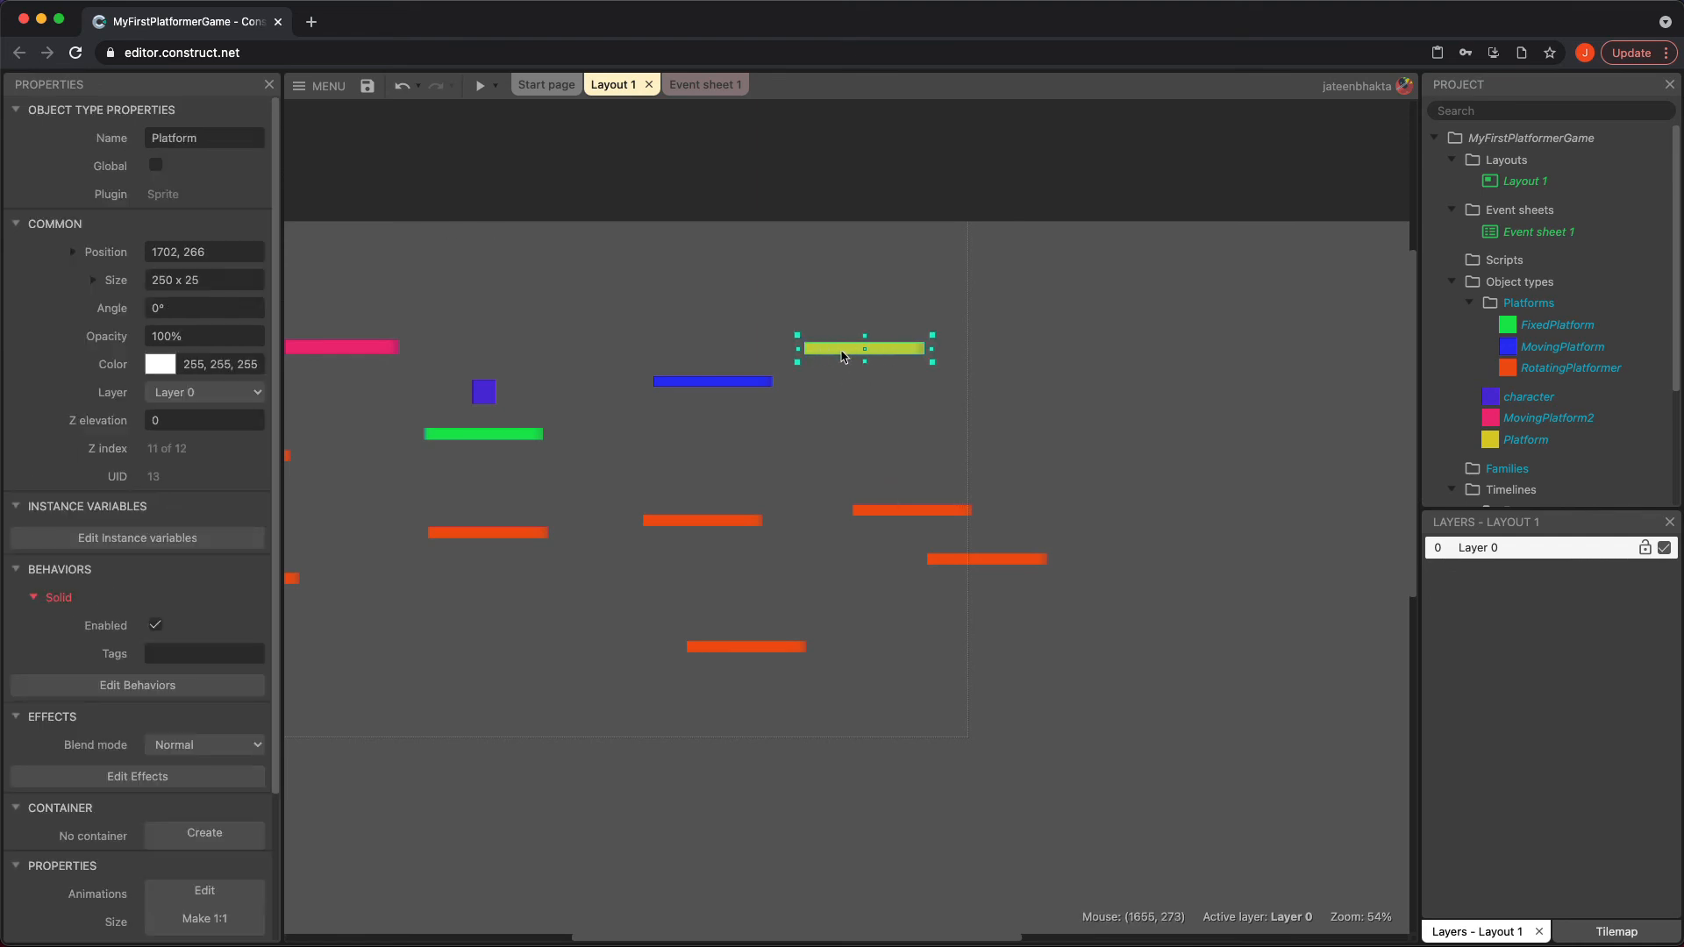
pyautogui.click(385, 349)
pyautogui.click(888, 353)
pyautogui.moveTo(889, 354); pyautogui.dragTo(898, 436)
pyautogui.click(892, 356)
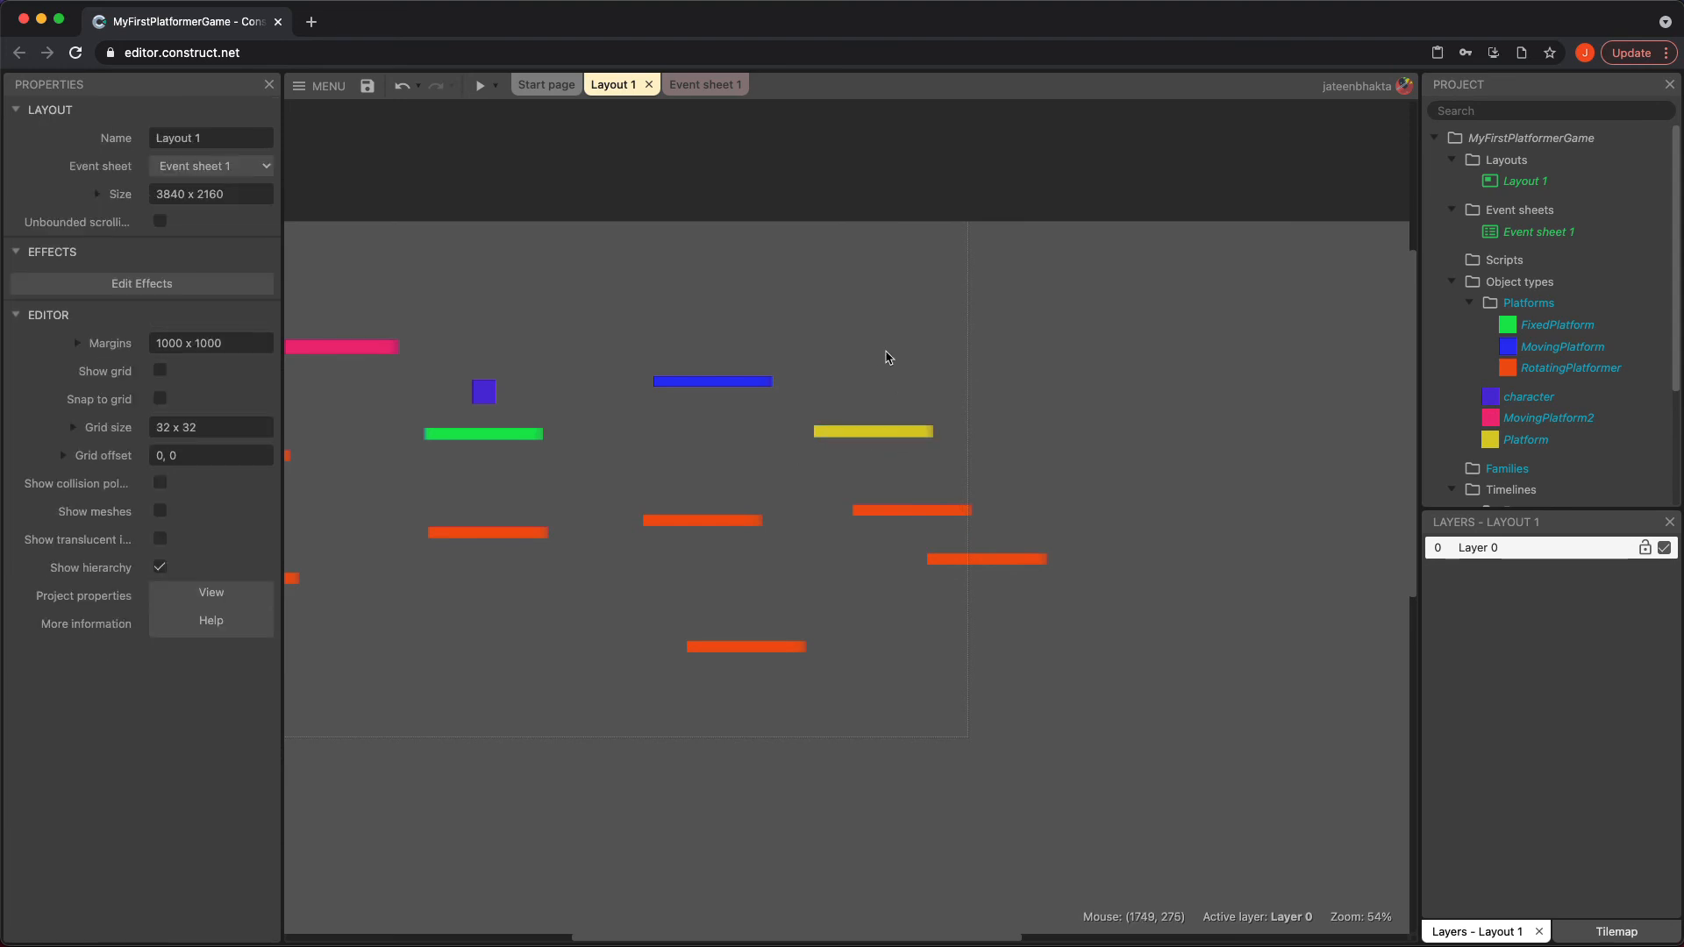
# Insert a sprite named StoppingPoint above the yellow Platform and fill it with red (RGB 253, 10, 1)
pyautogui.doubleClick(874, 353)
pyautogui.scroll(-5, 859, 526)
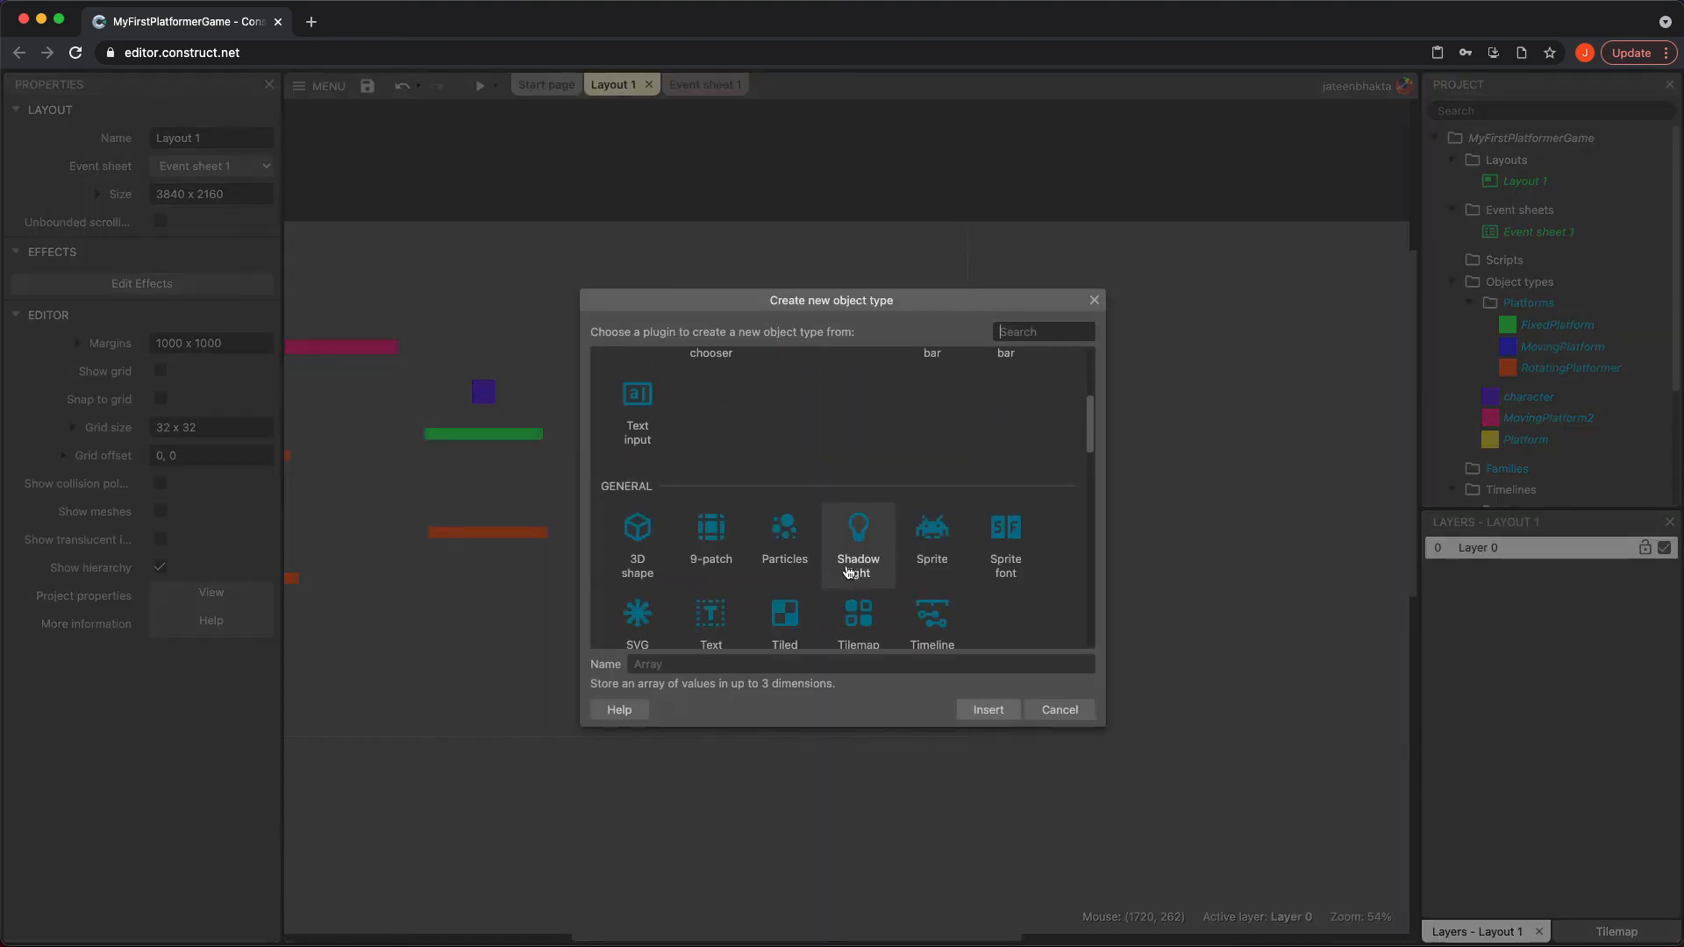
pyautogui.click(939, 526)
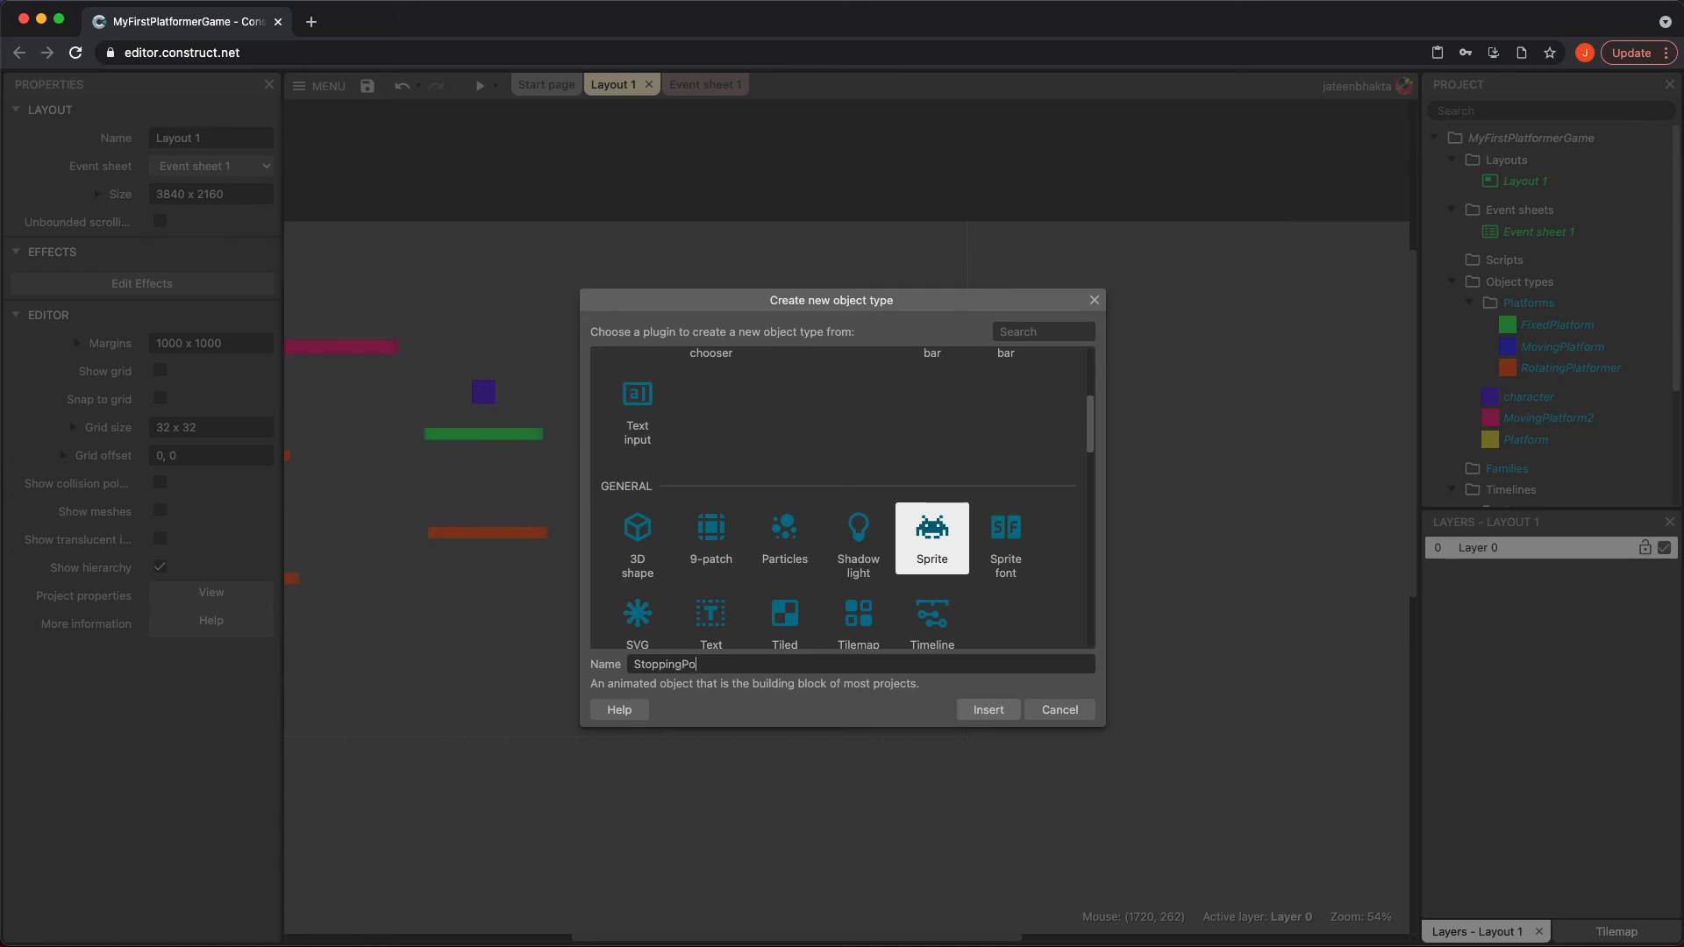
pyautogui.press('Return')
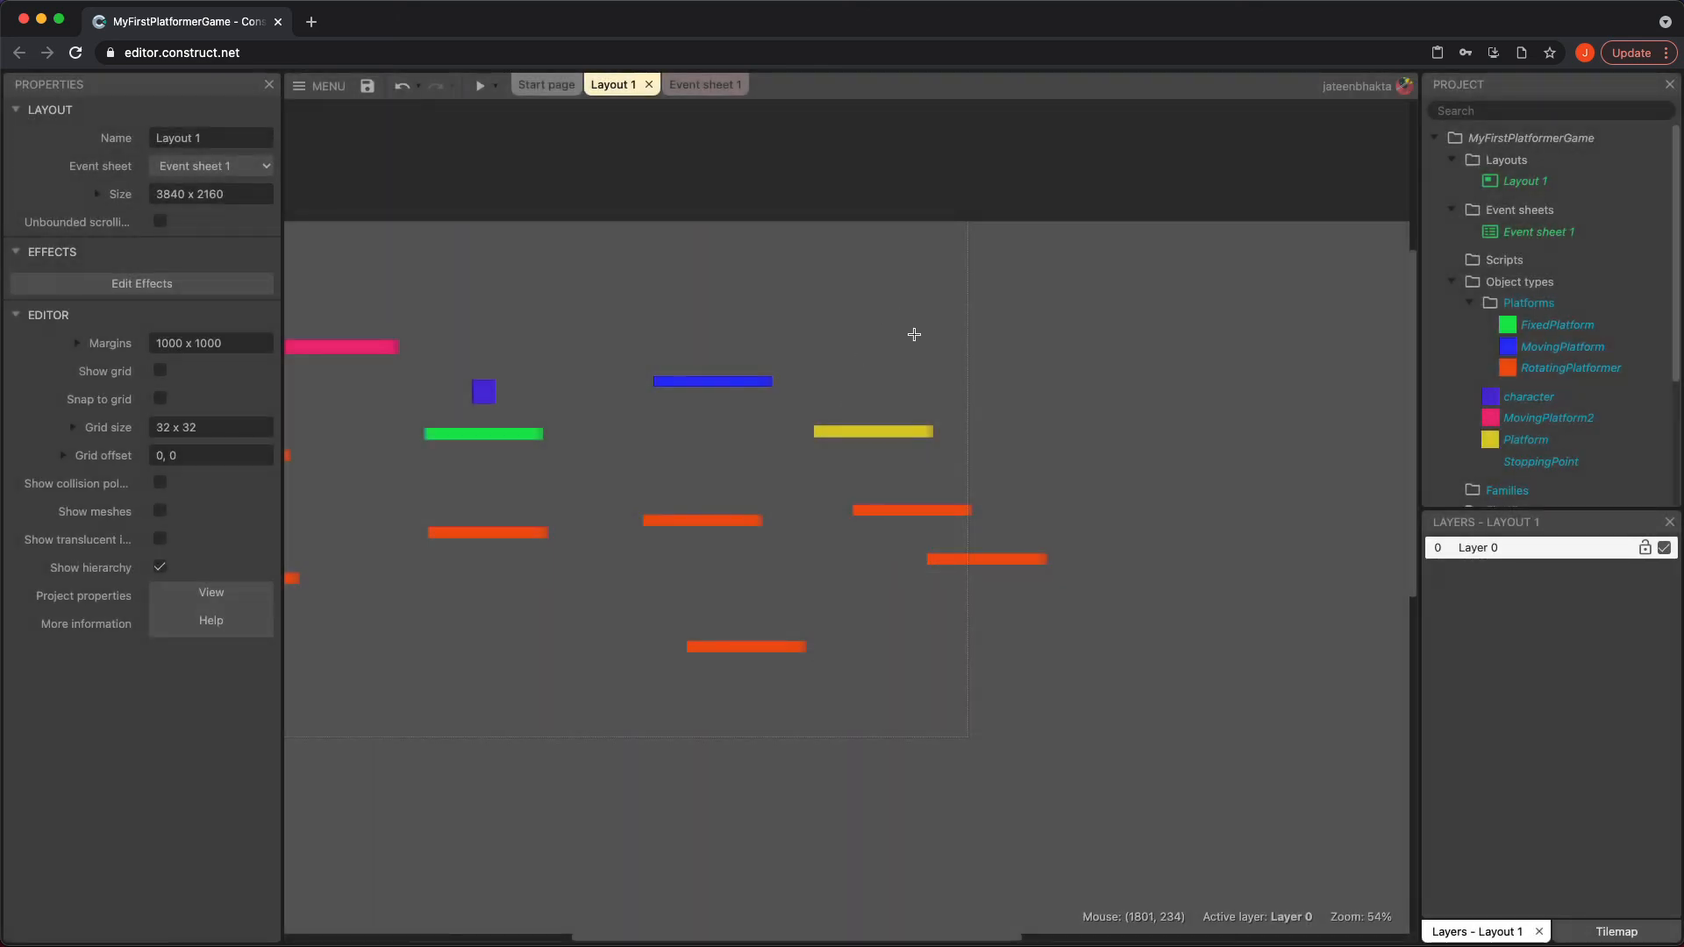
pyautogui.click(921, 340)
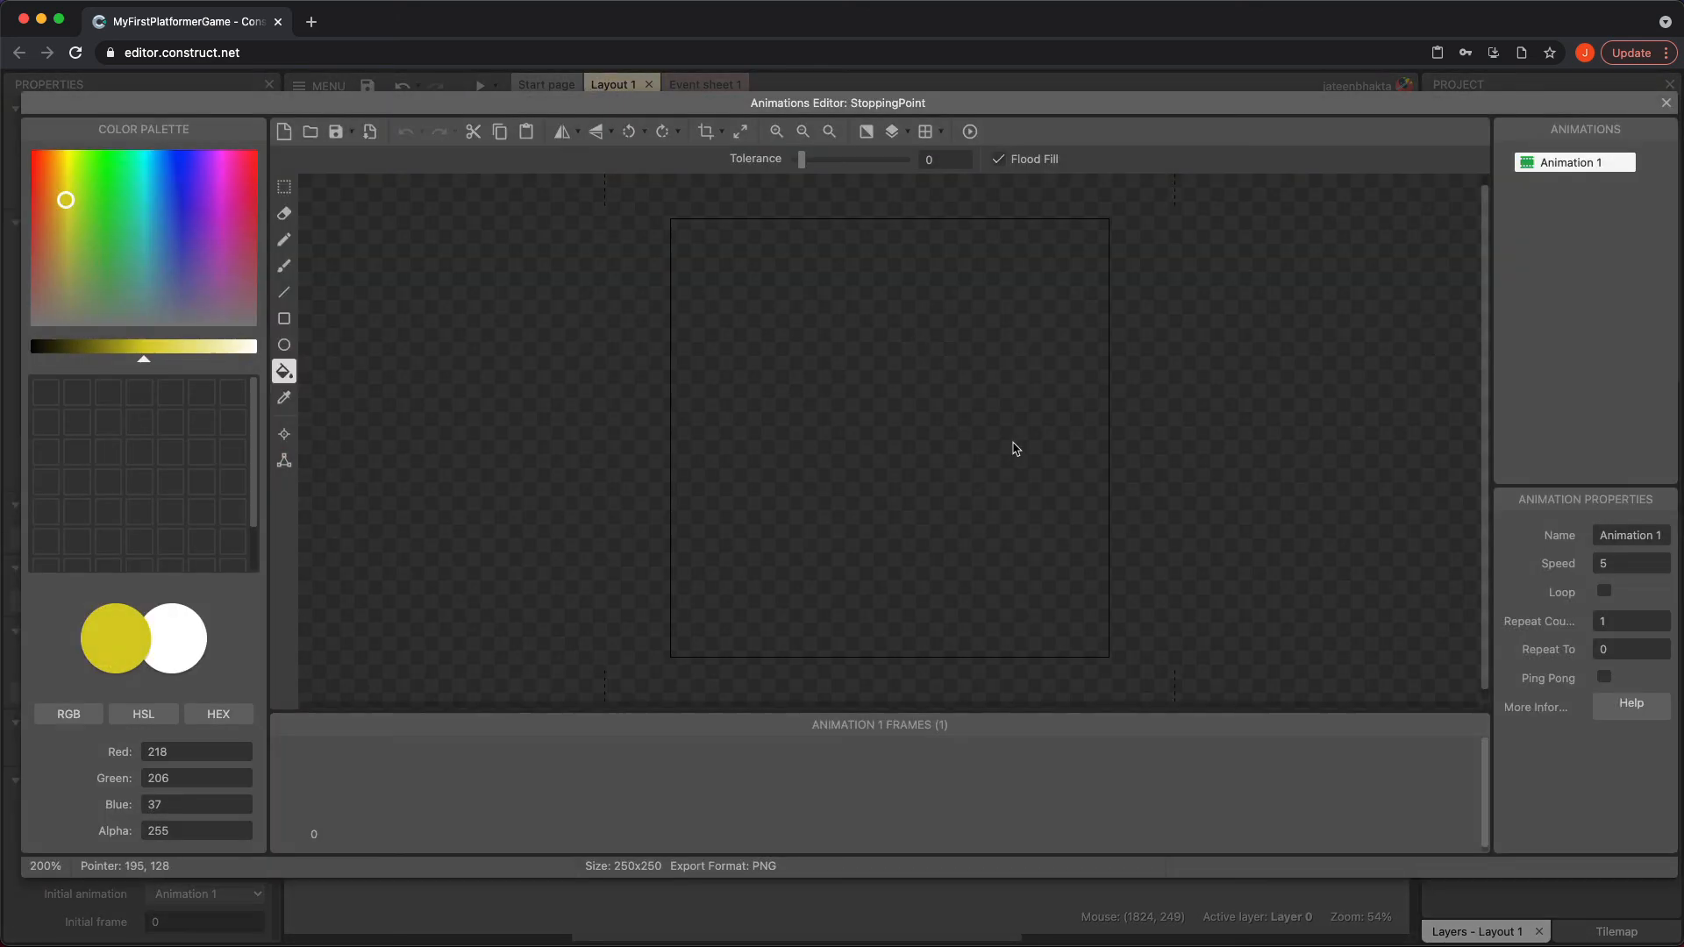
pyautogui.click(30, 153)
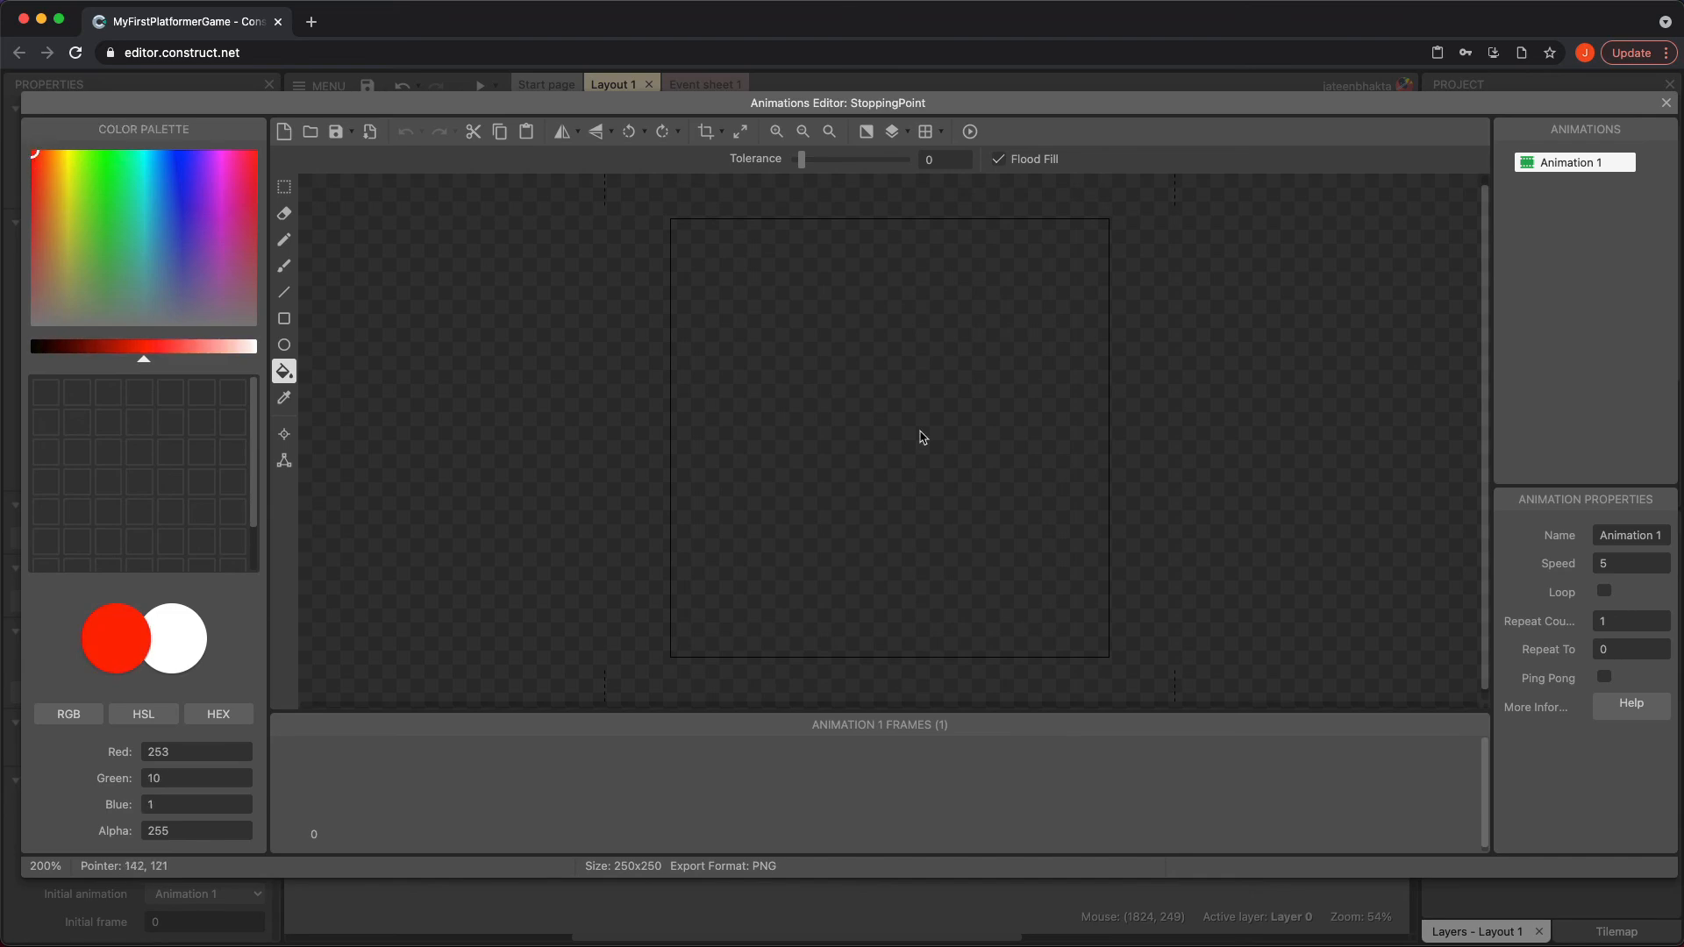
pyautogui.click(923, 437)
pyautogui.click(1665, 103)
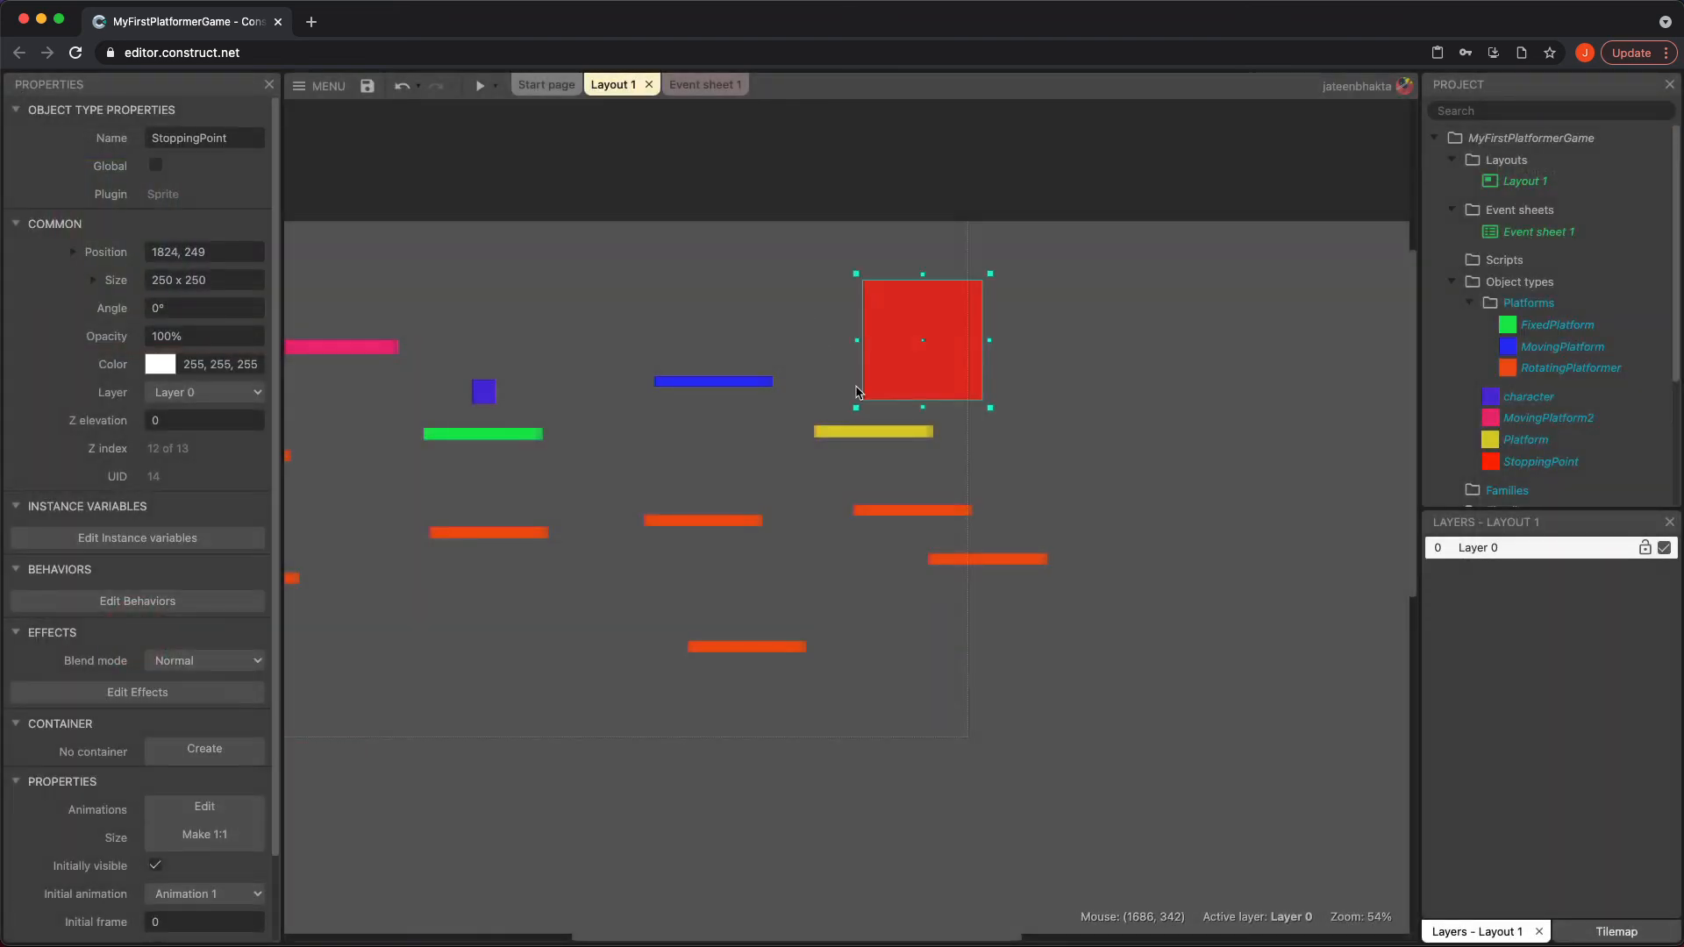
# Shrink StoppingPoint to about 31 x 23 at about 1678, 245 above the yellow Platform, and make it initially invisible
pyautogui.moveTo(856, 406); pyautogui.dragTo(884, 358)
pyautogui.moveTo(939, 271); pyautogui.dragTo(940, 331)
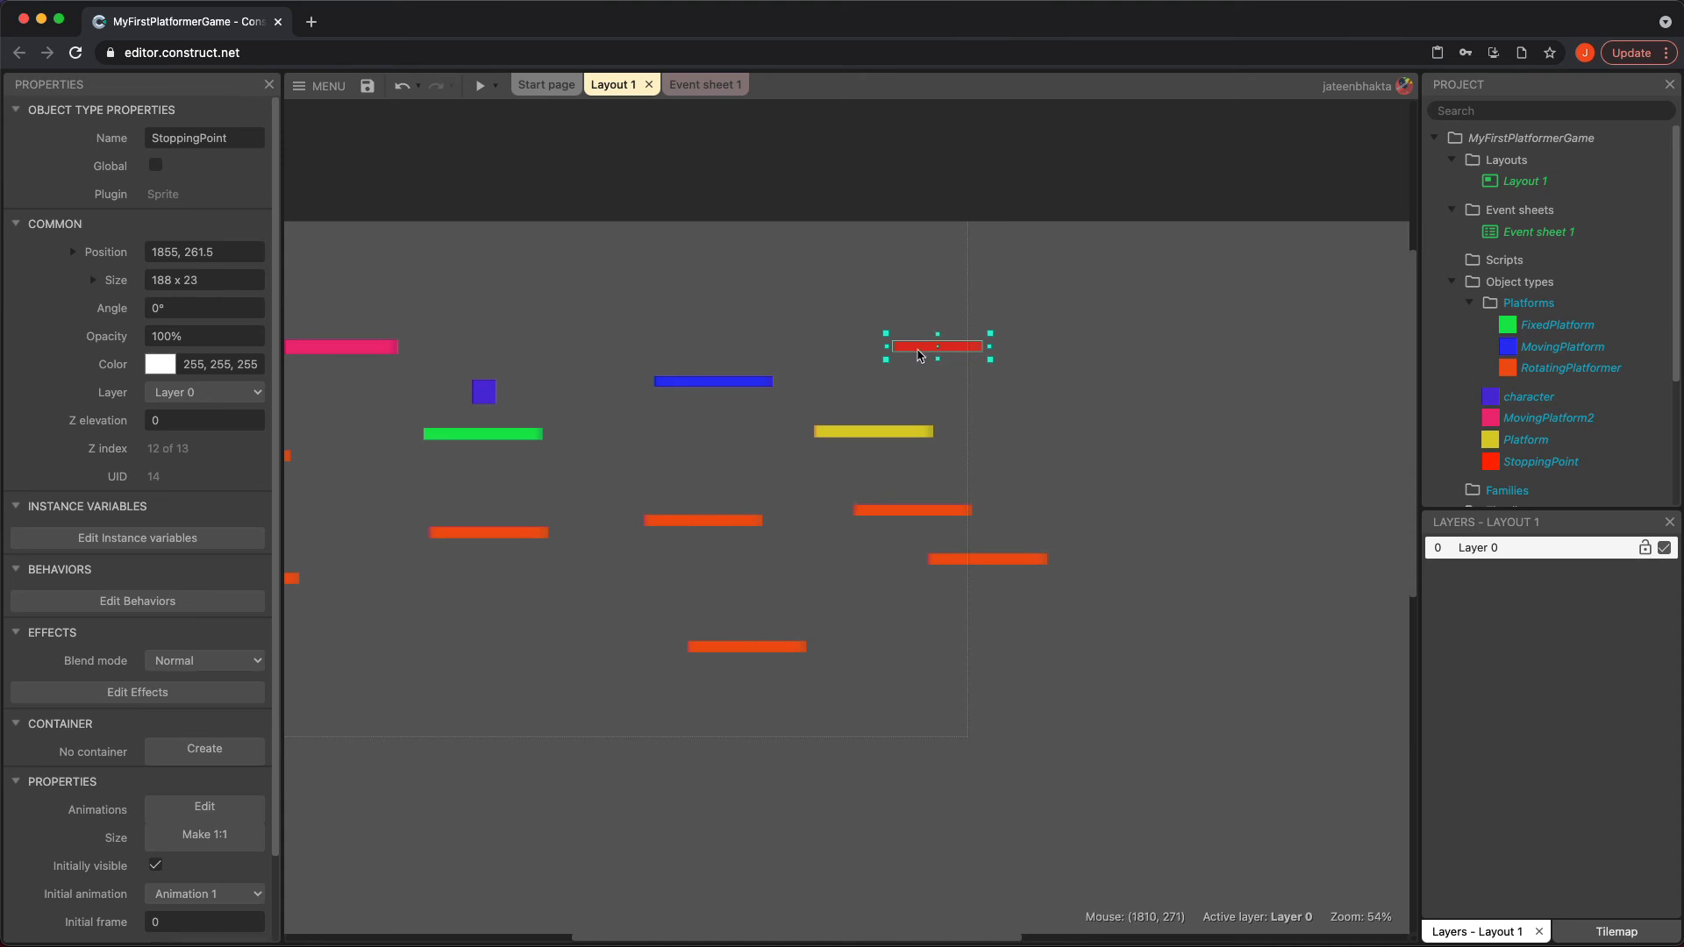
pyautogui.moveTo(920, 354); pyautogui.dragTo(881, 340)
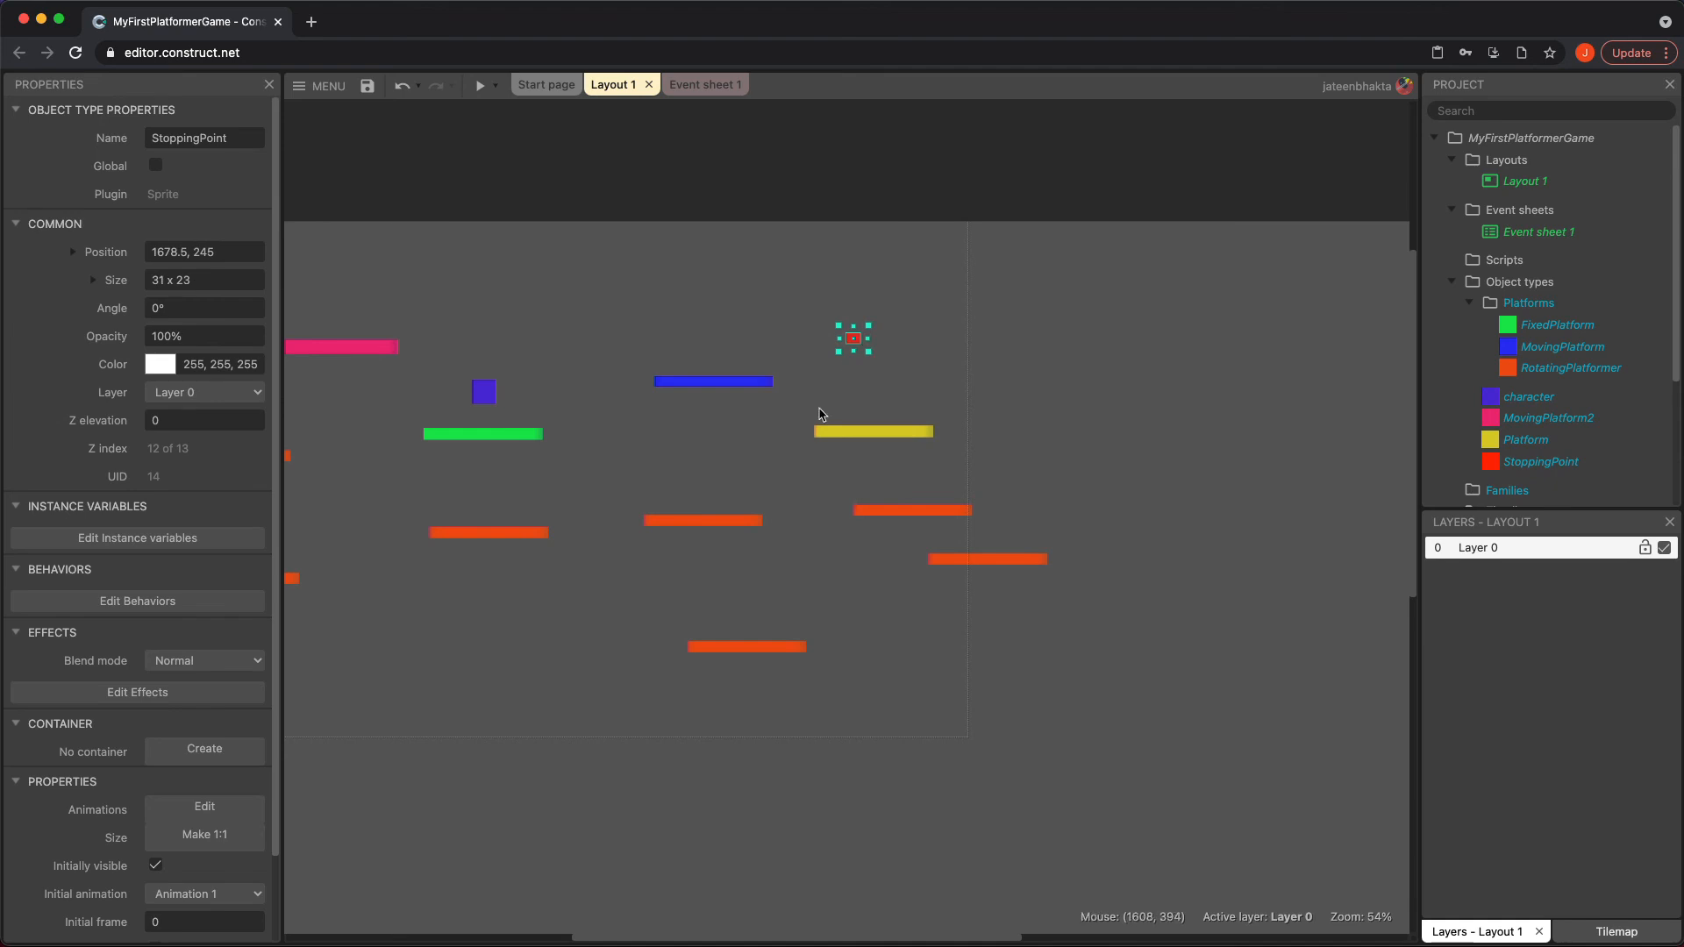
pyautogui.scroll(-2, 81, 747)
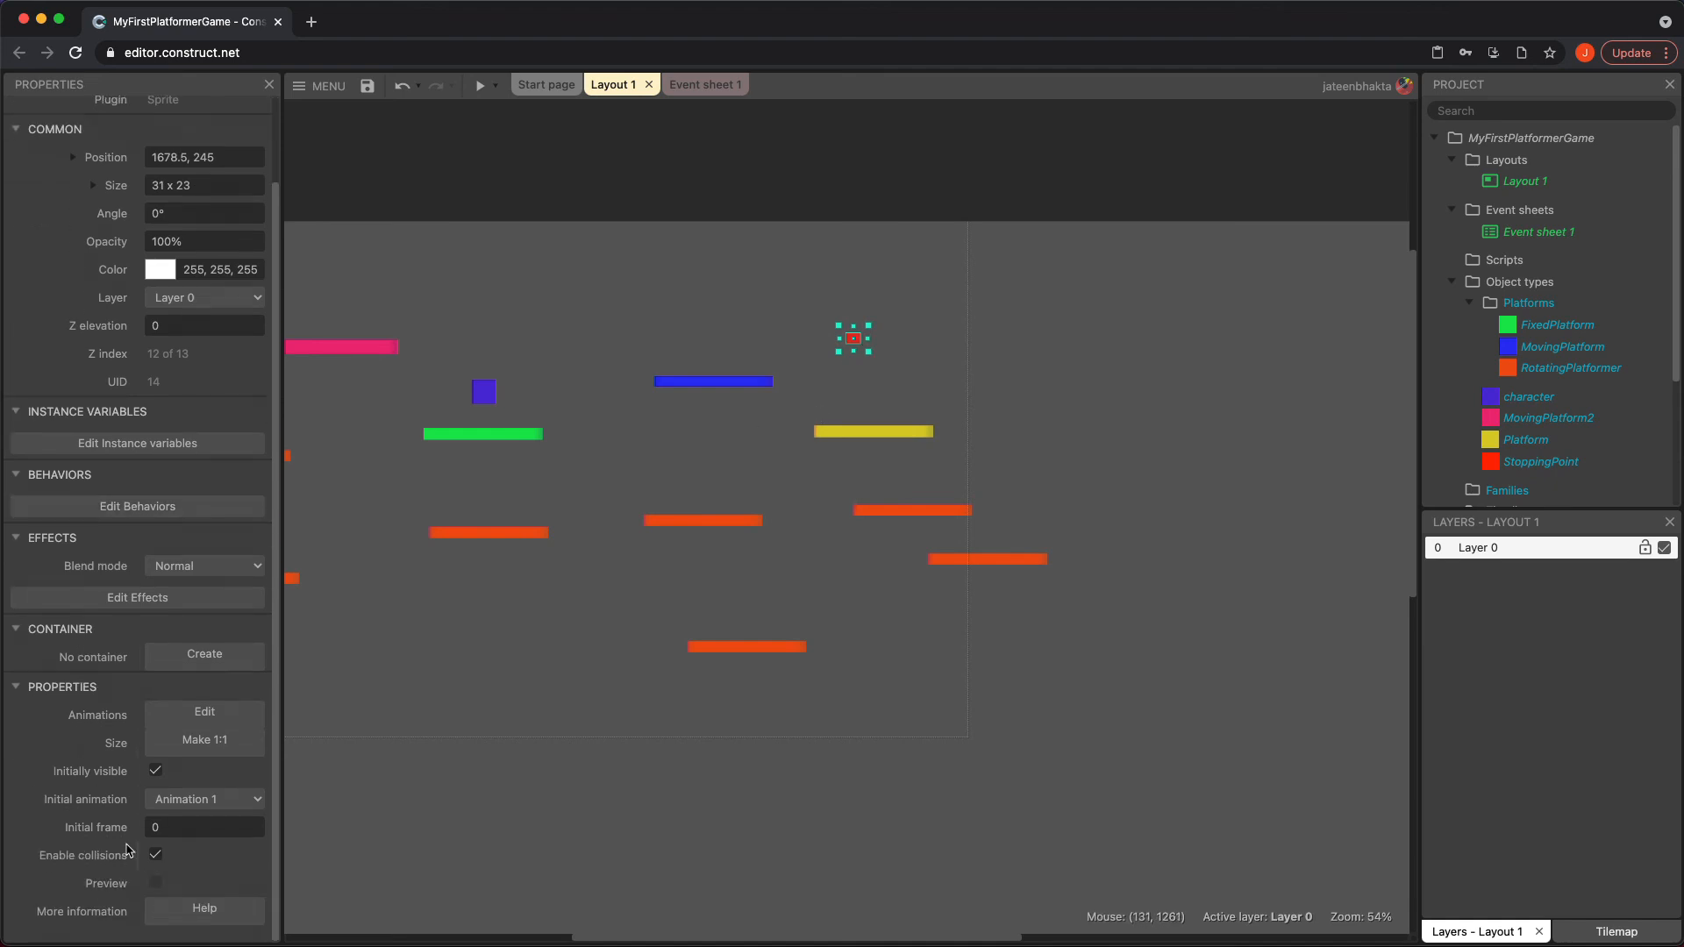
pyautogui.click(157, 772)
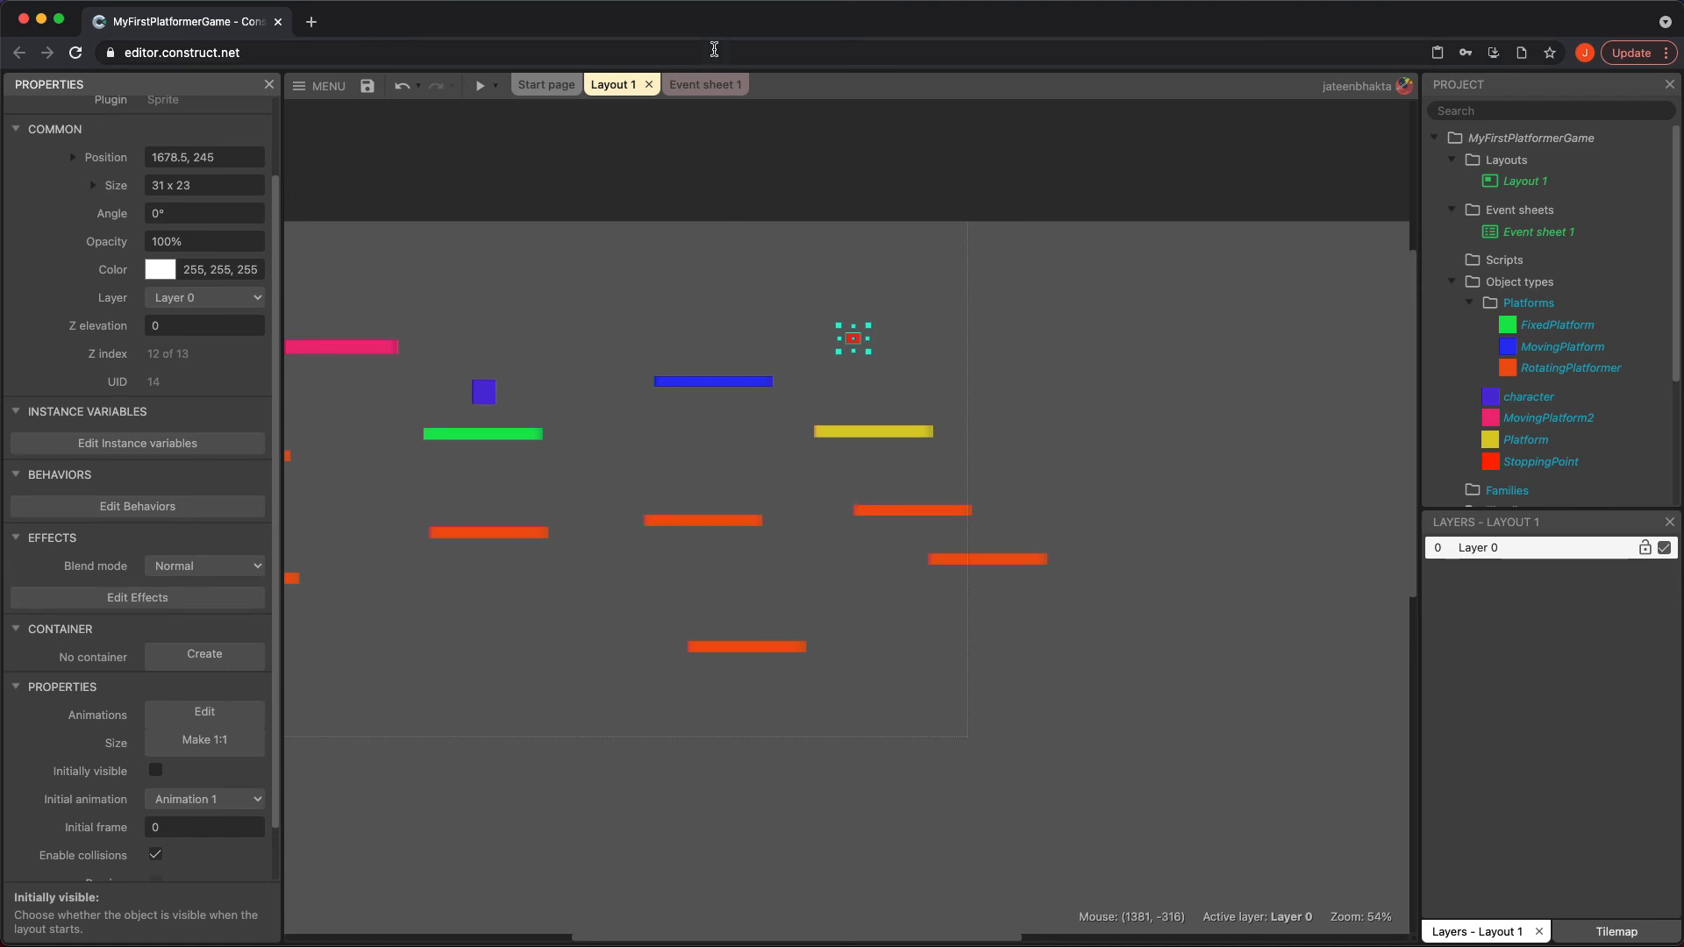
# Change the target object of MovingPlatform2's Move to action from Platform to StoppingPoint in Event sheet 1
pyautogui.click(699, 85)
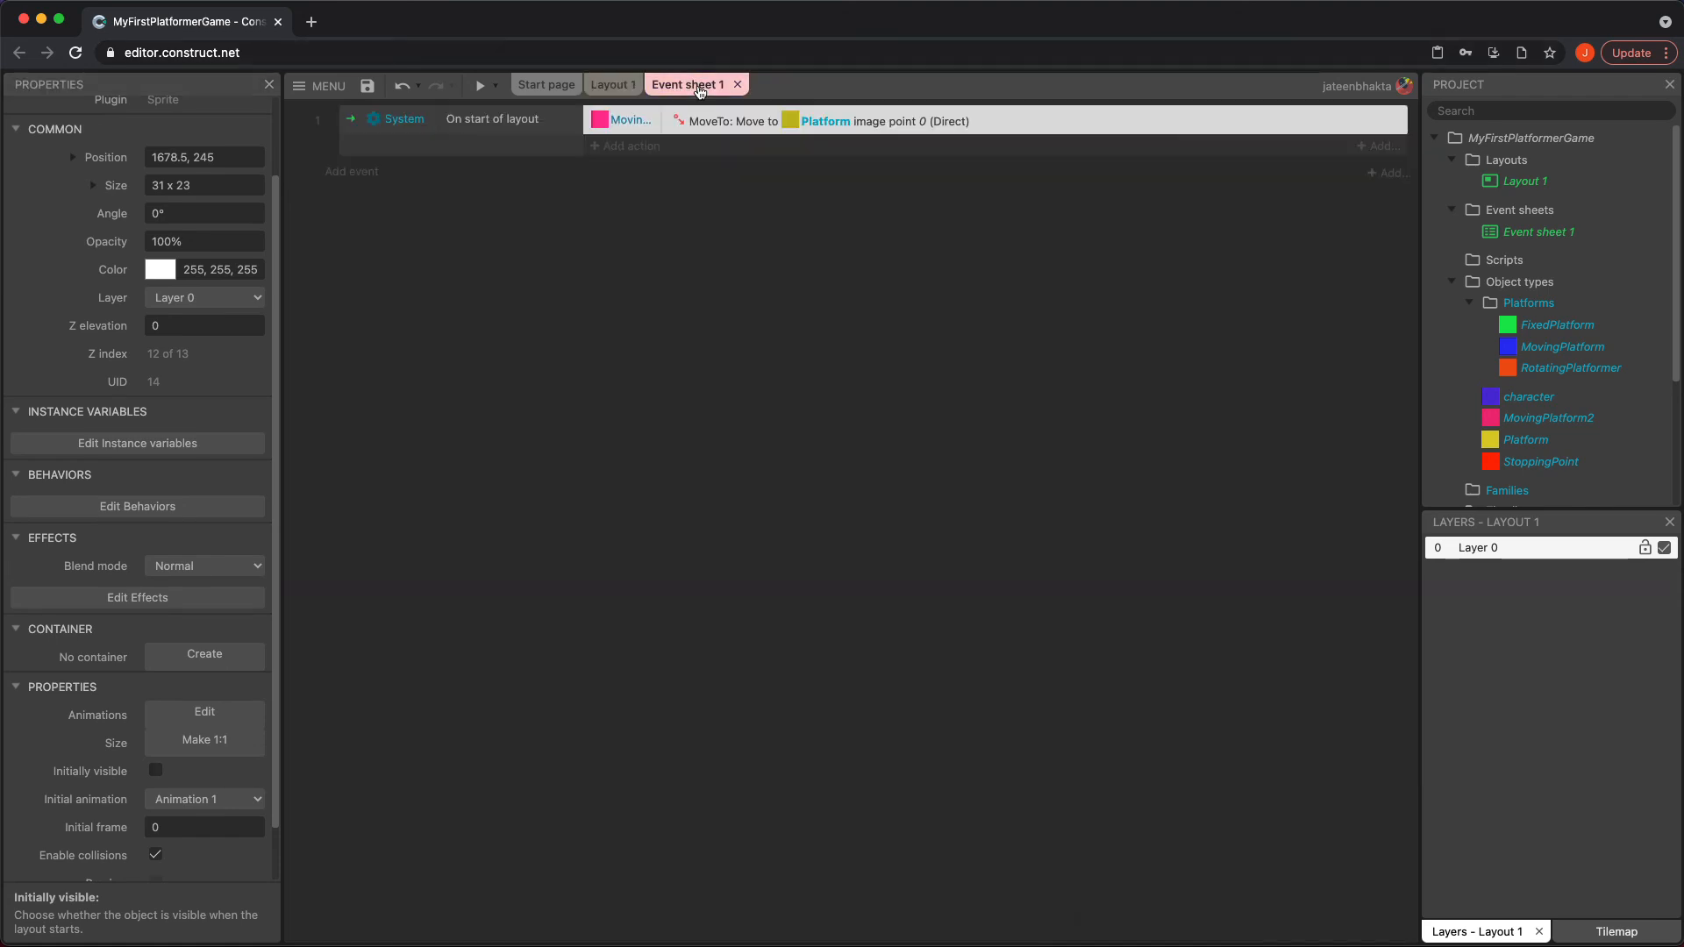
pyautogui.doubleClick(864, 127)
pyautogui.click(864, 487)
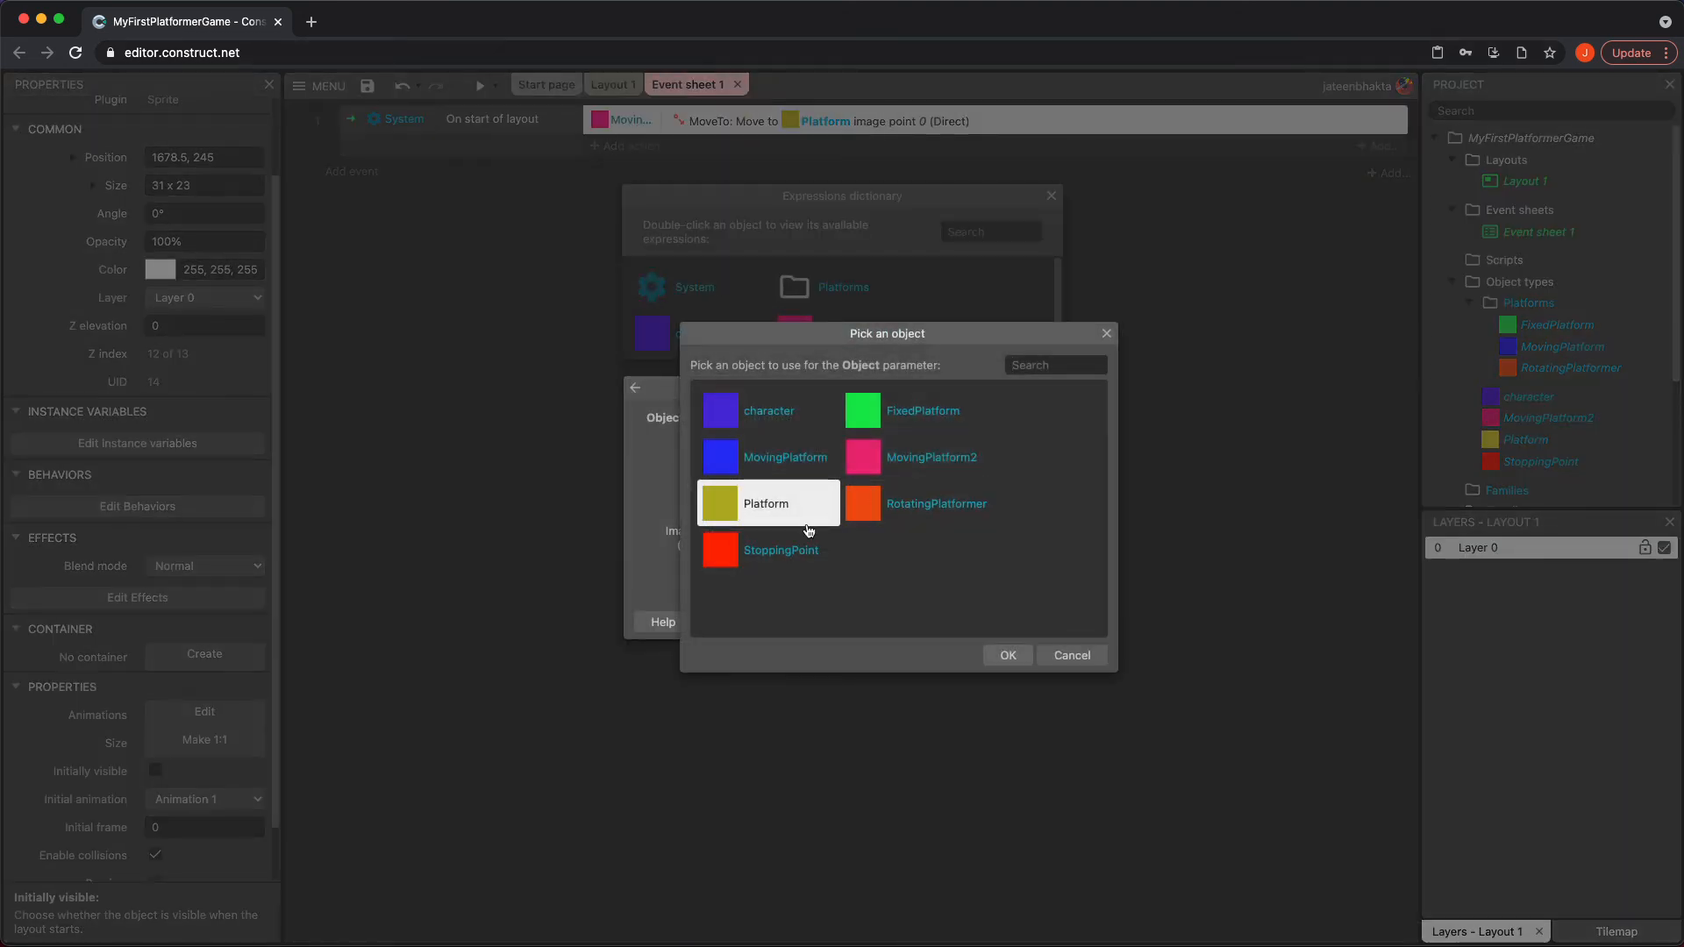
pyautogui.click(751, 557)
pyautogui.doubleClick(752, 562)
pyautogui.click(1021, 622)
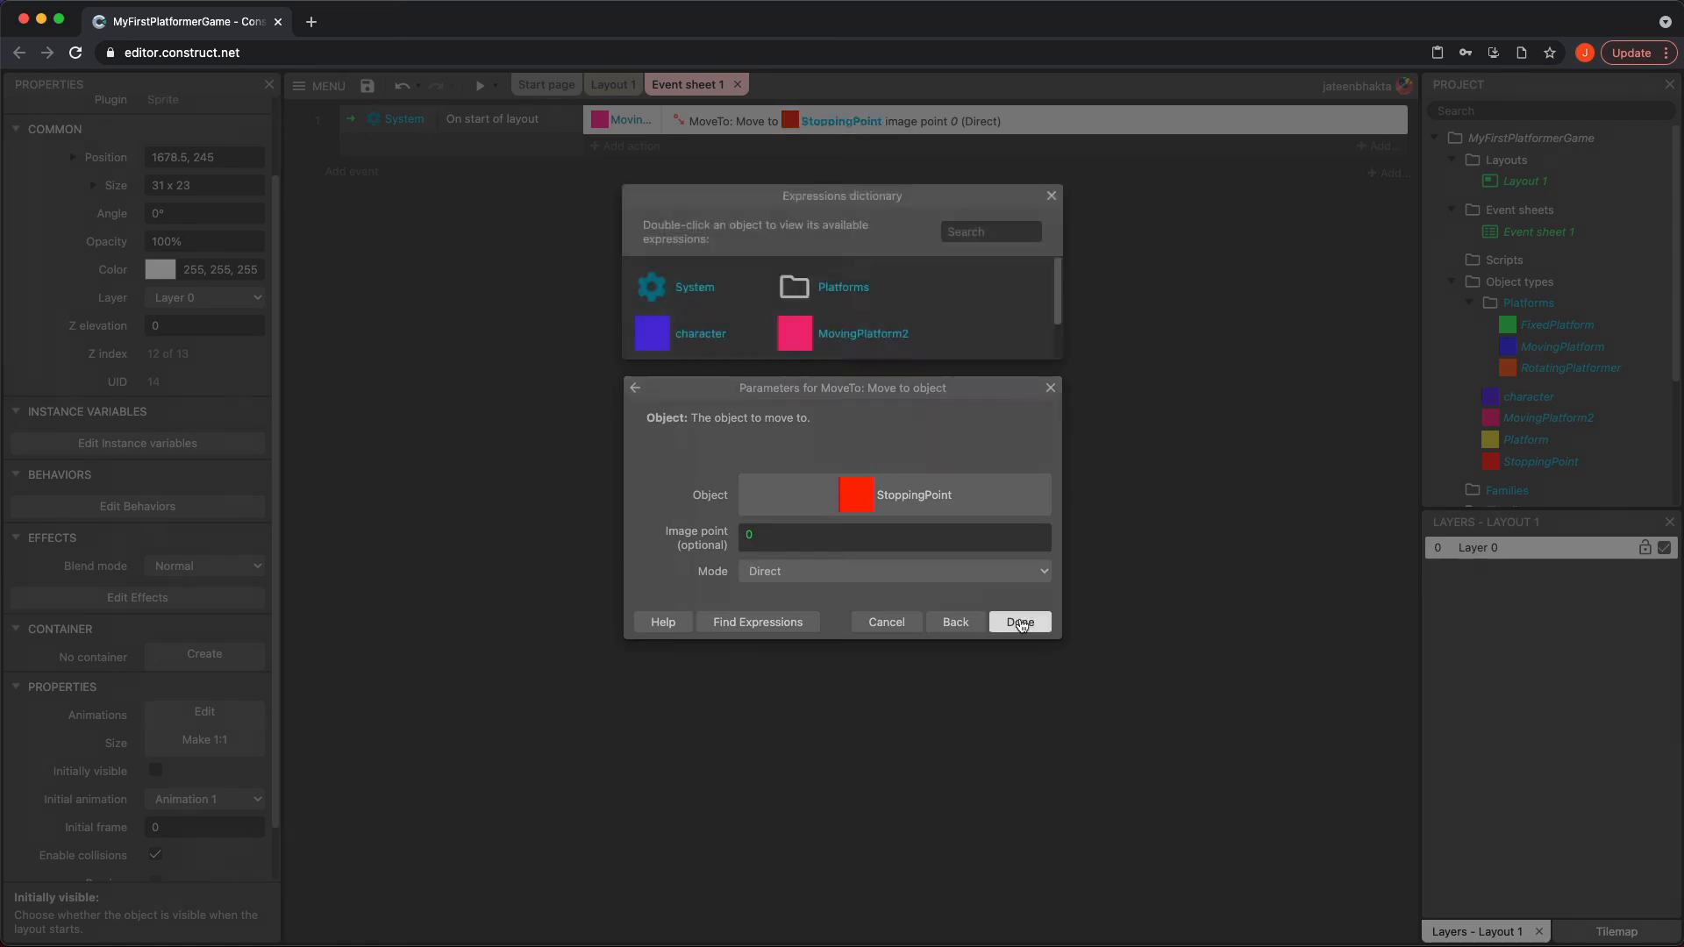
# Preview the game to check MovingPlatform2's movement to StoppingPoint, and return to Layout 1
pyautogui.click(480, 86)
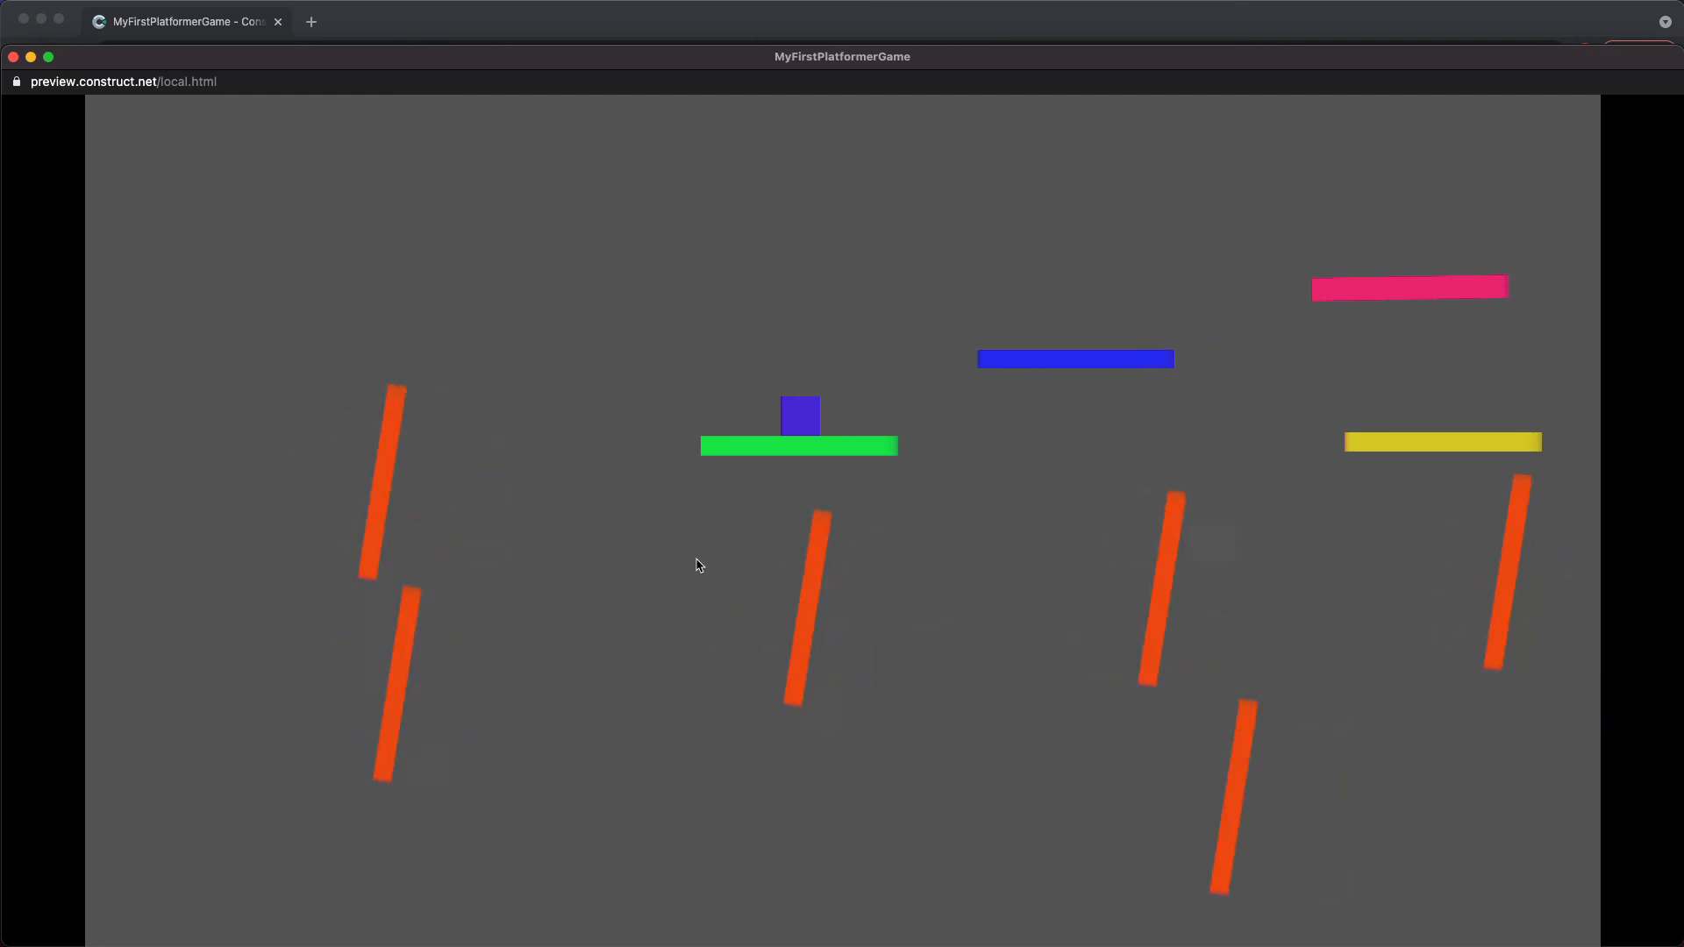
pyautogui.click(14, 57)
pyautogui.click(613, 84)
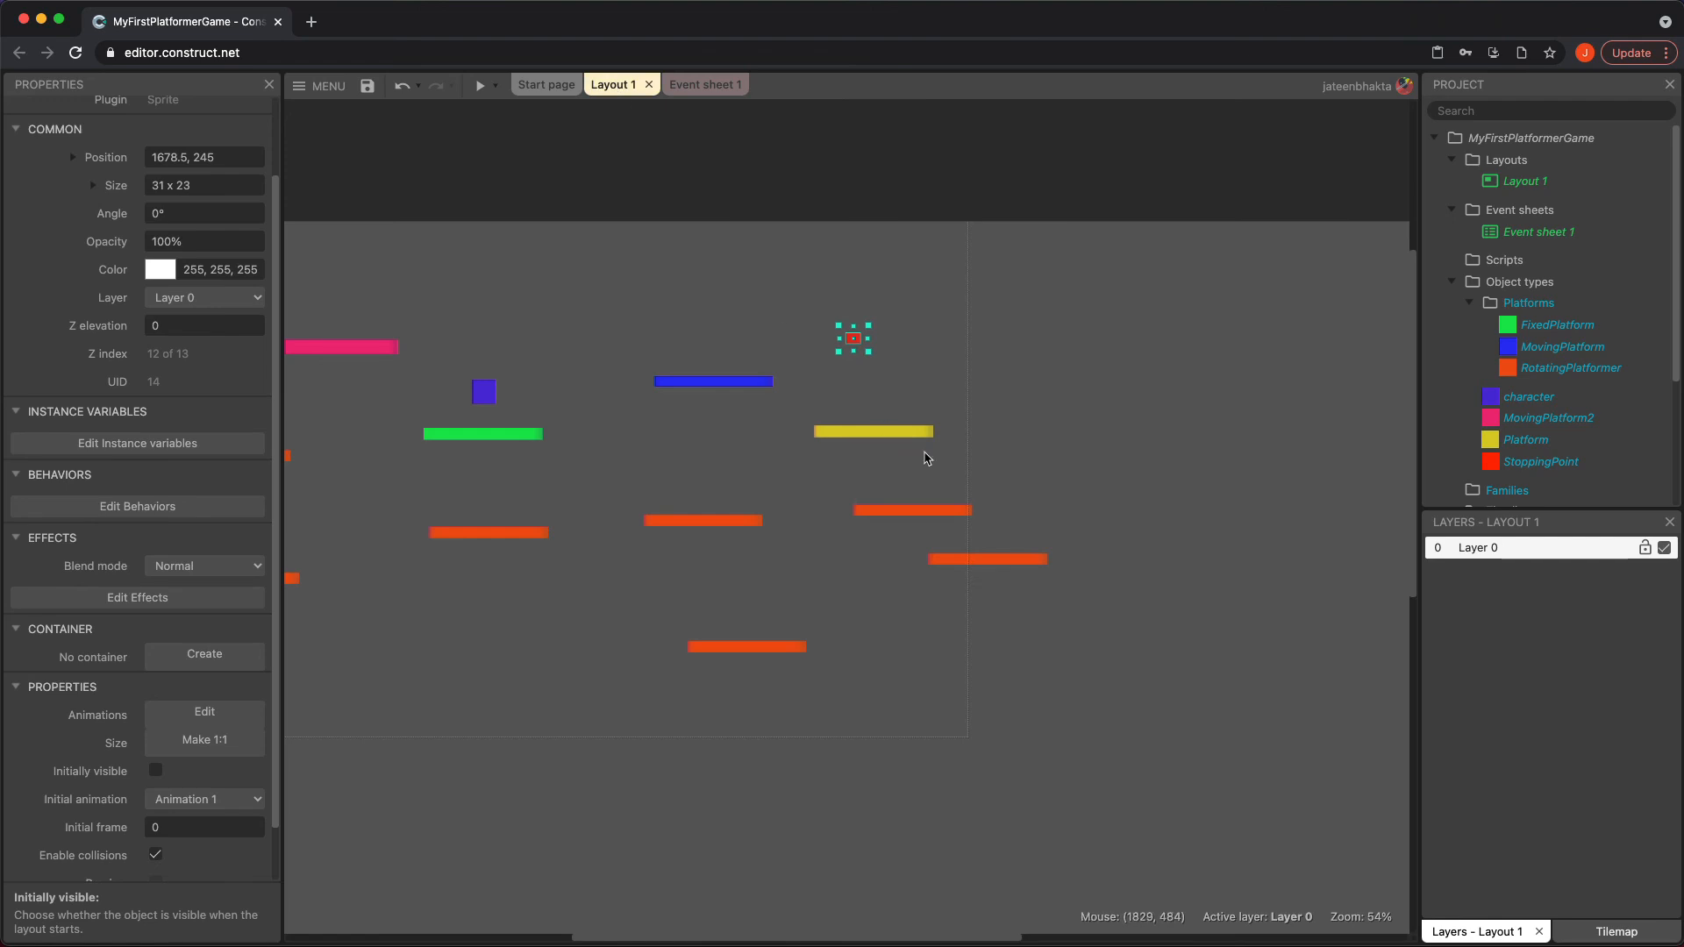
# Review the behaviors of FixedPlatform, MovingPlatform and RotatingPlatformer in the properties, one object after another
pyautogui.click(947, 726)
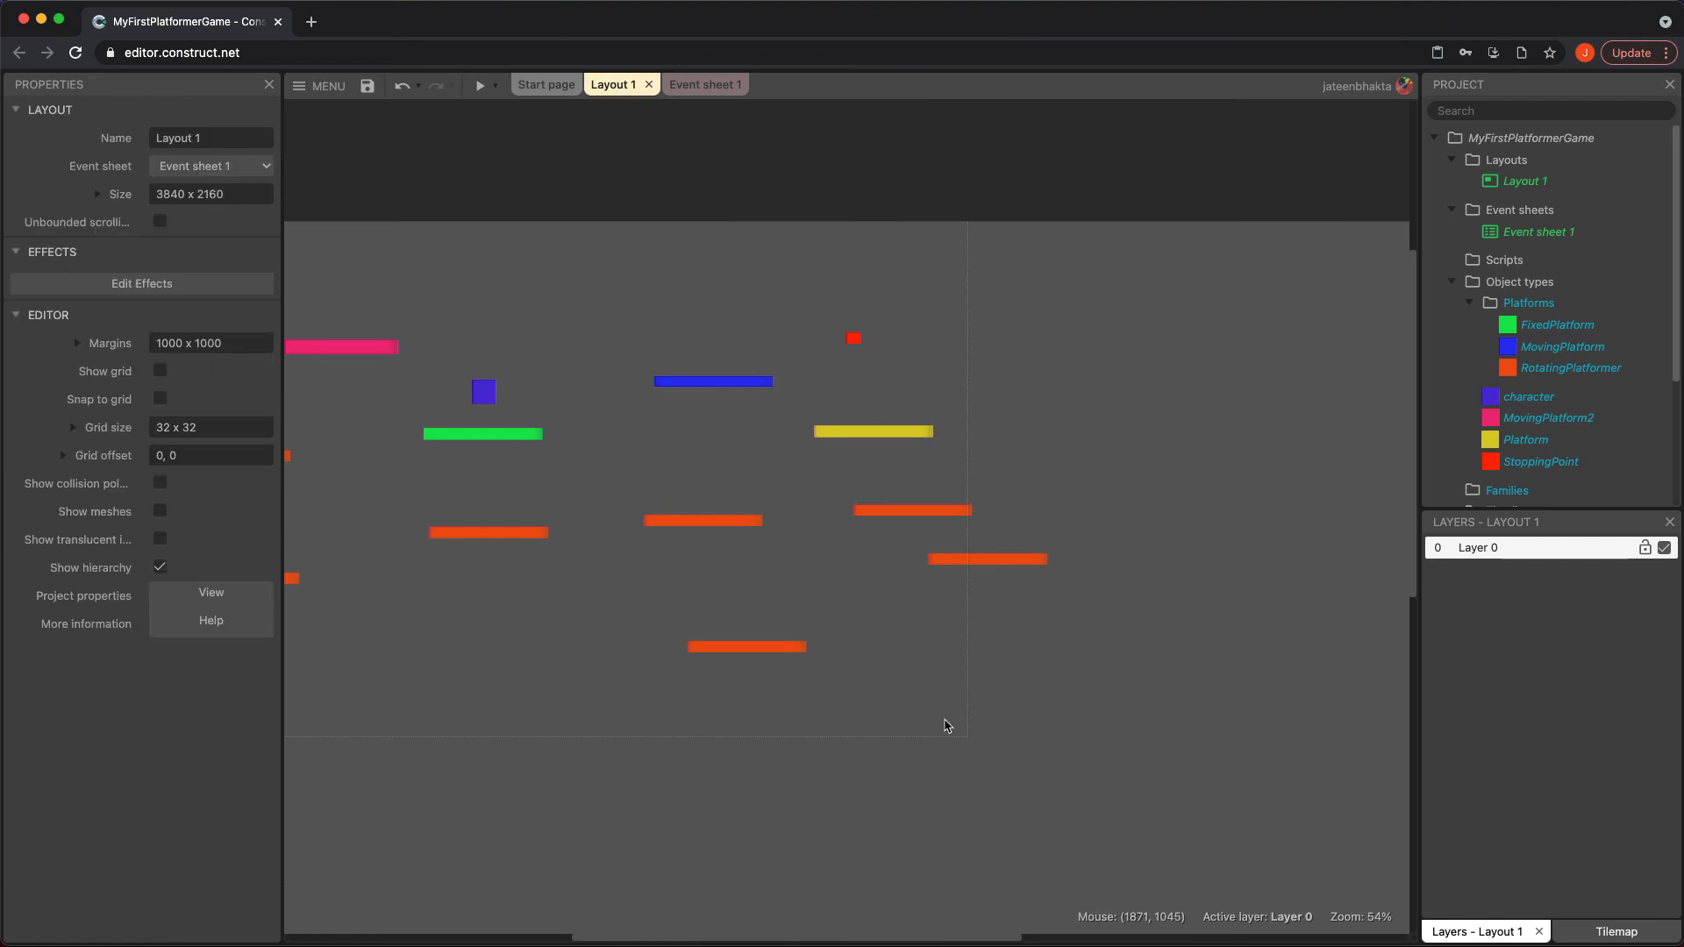
pyautogui.click(1557, 326)
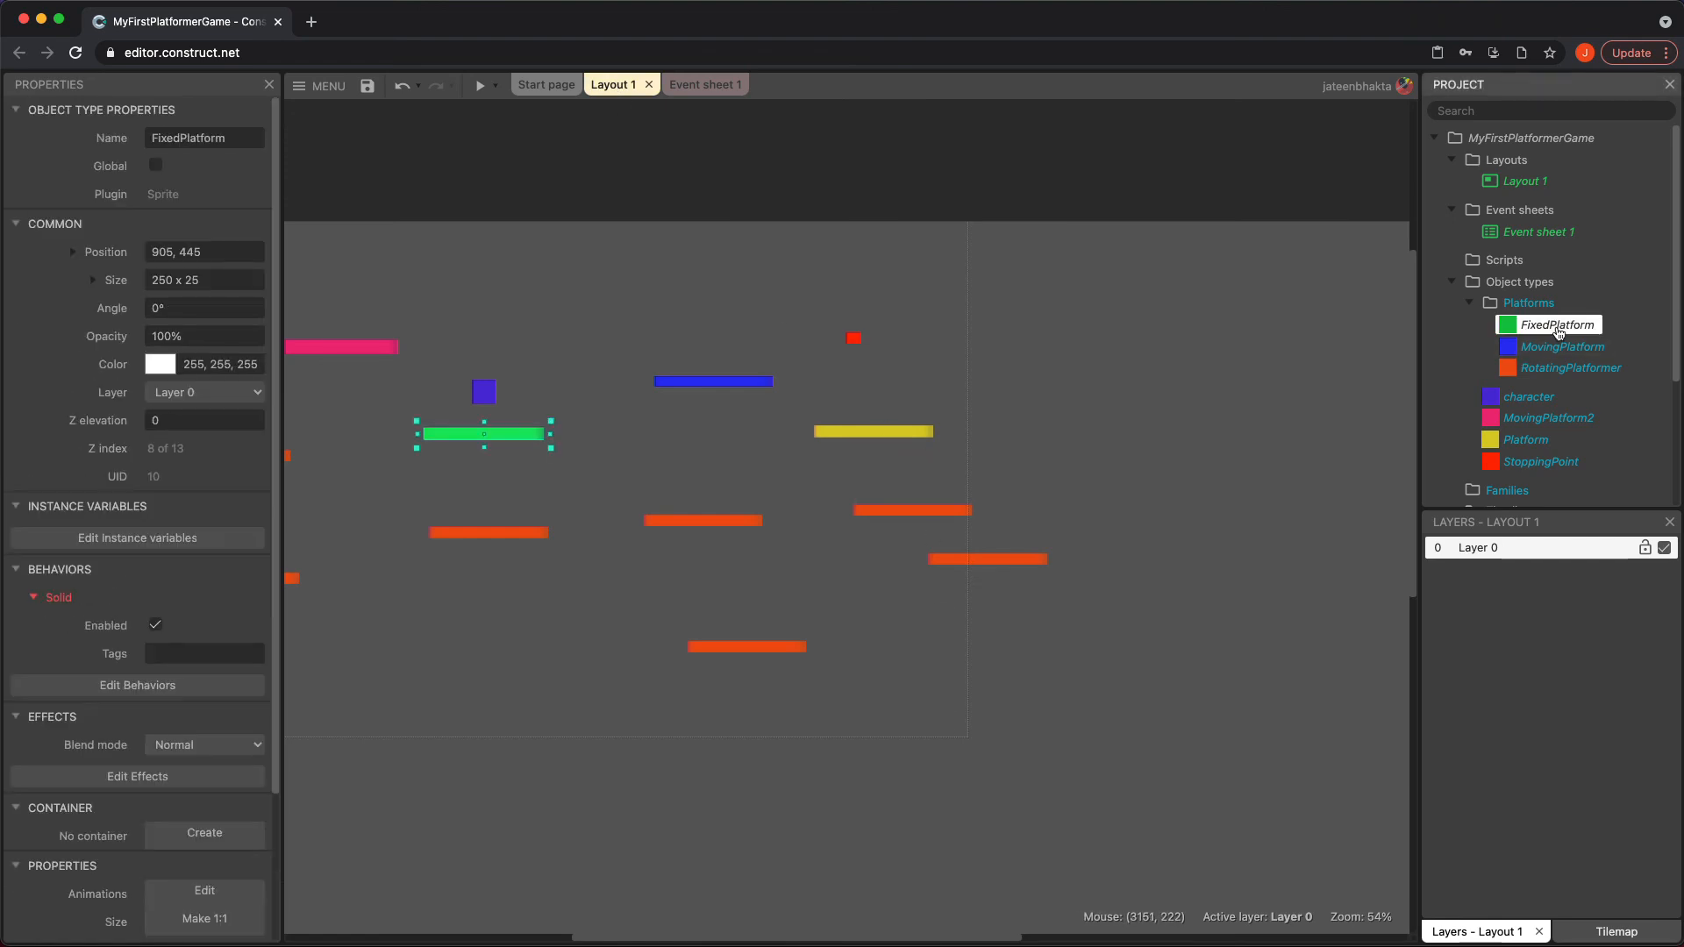
pyautogui.click(1552, 348)
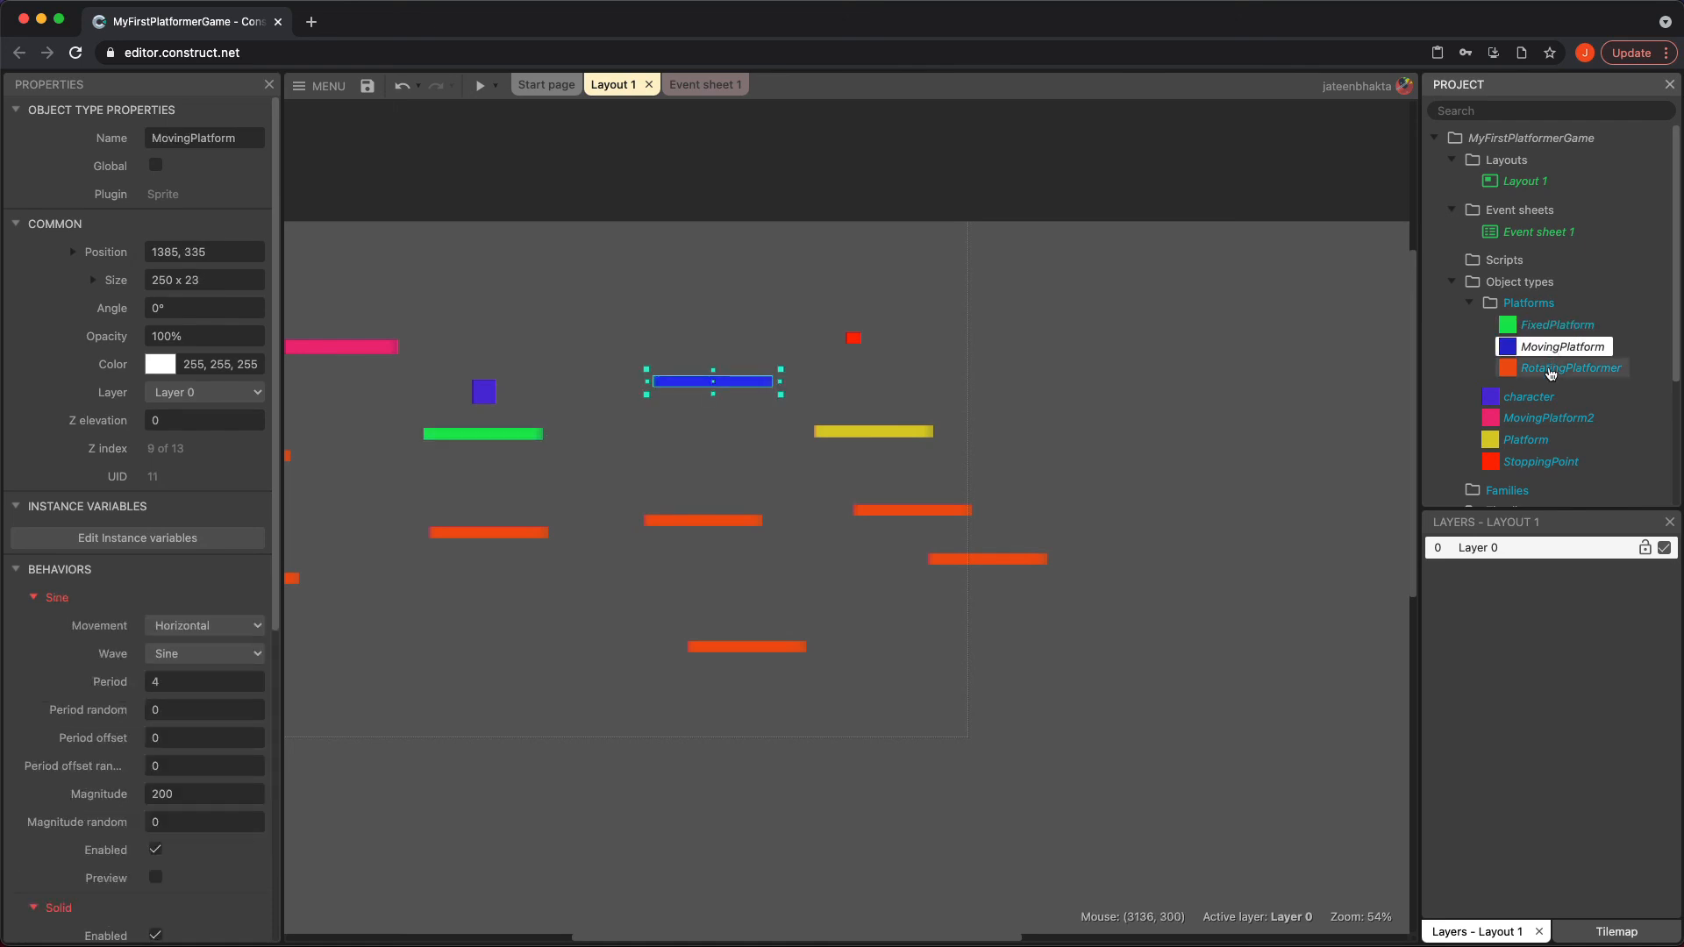
pyautogui.scroll(-2, 90, 792)
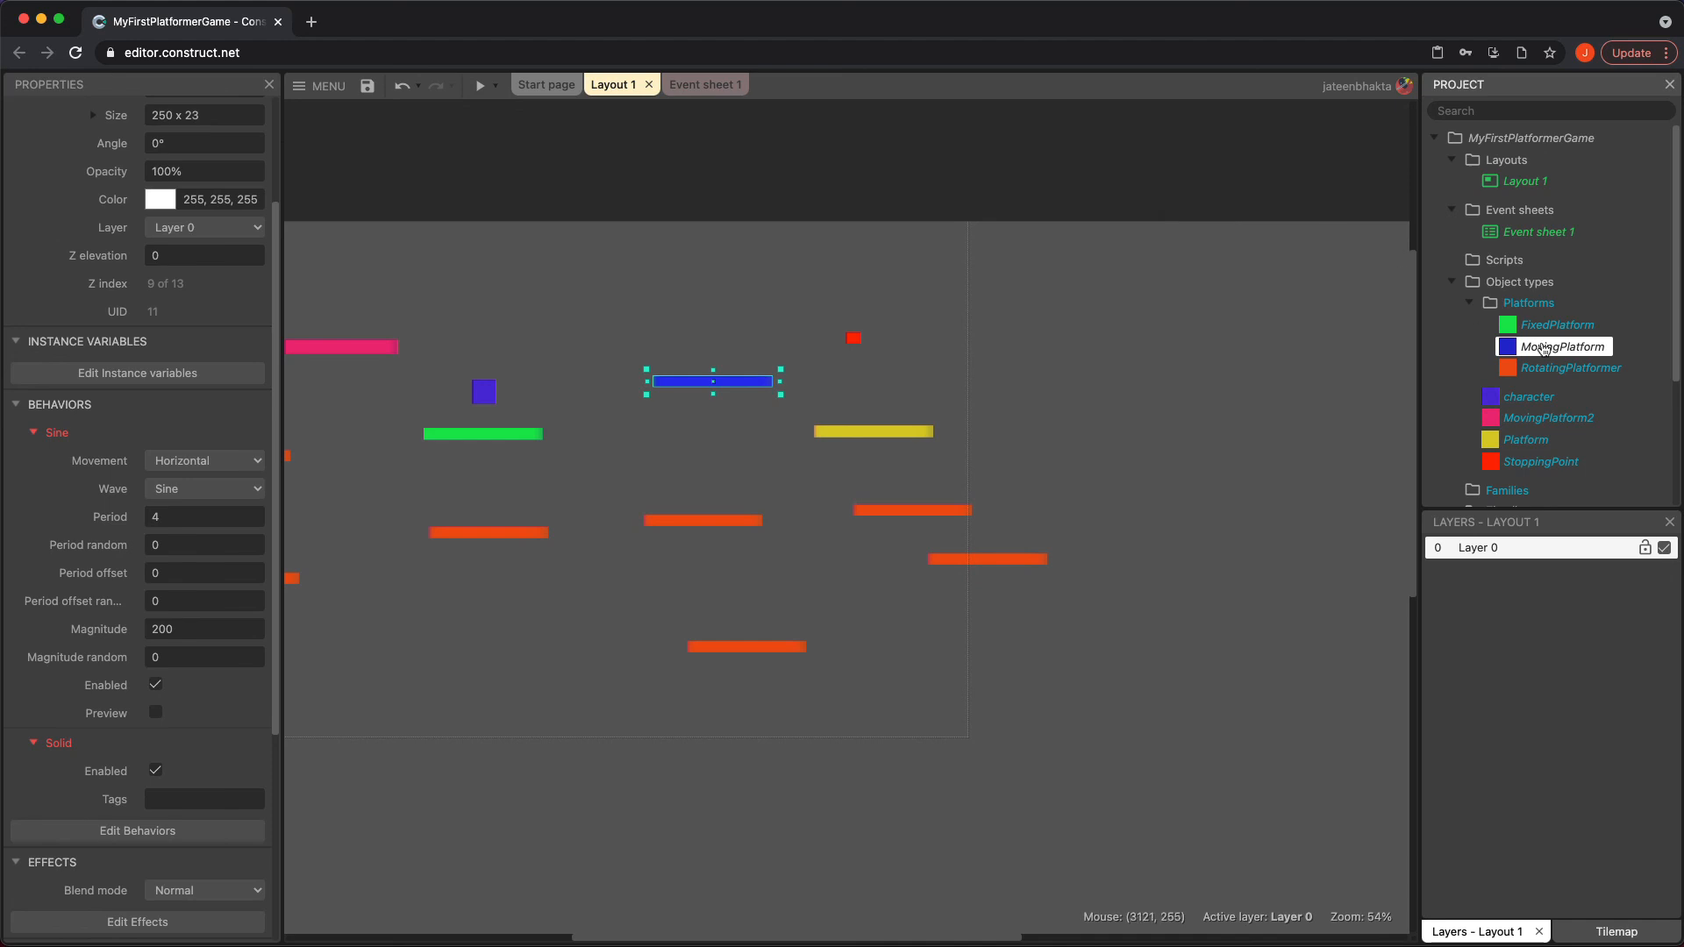
pyautogui.click(1566, 378)
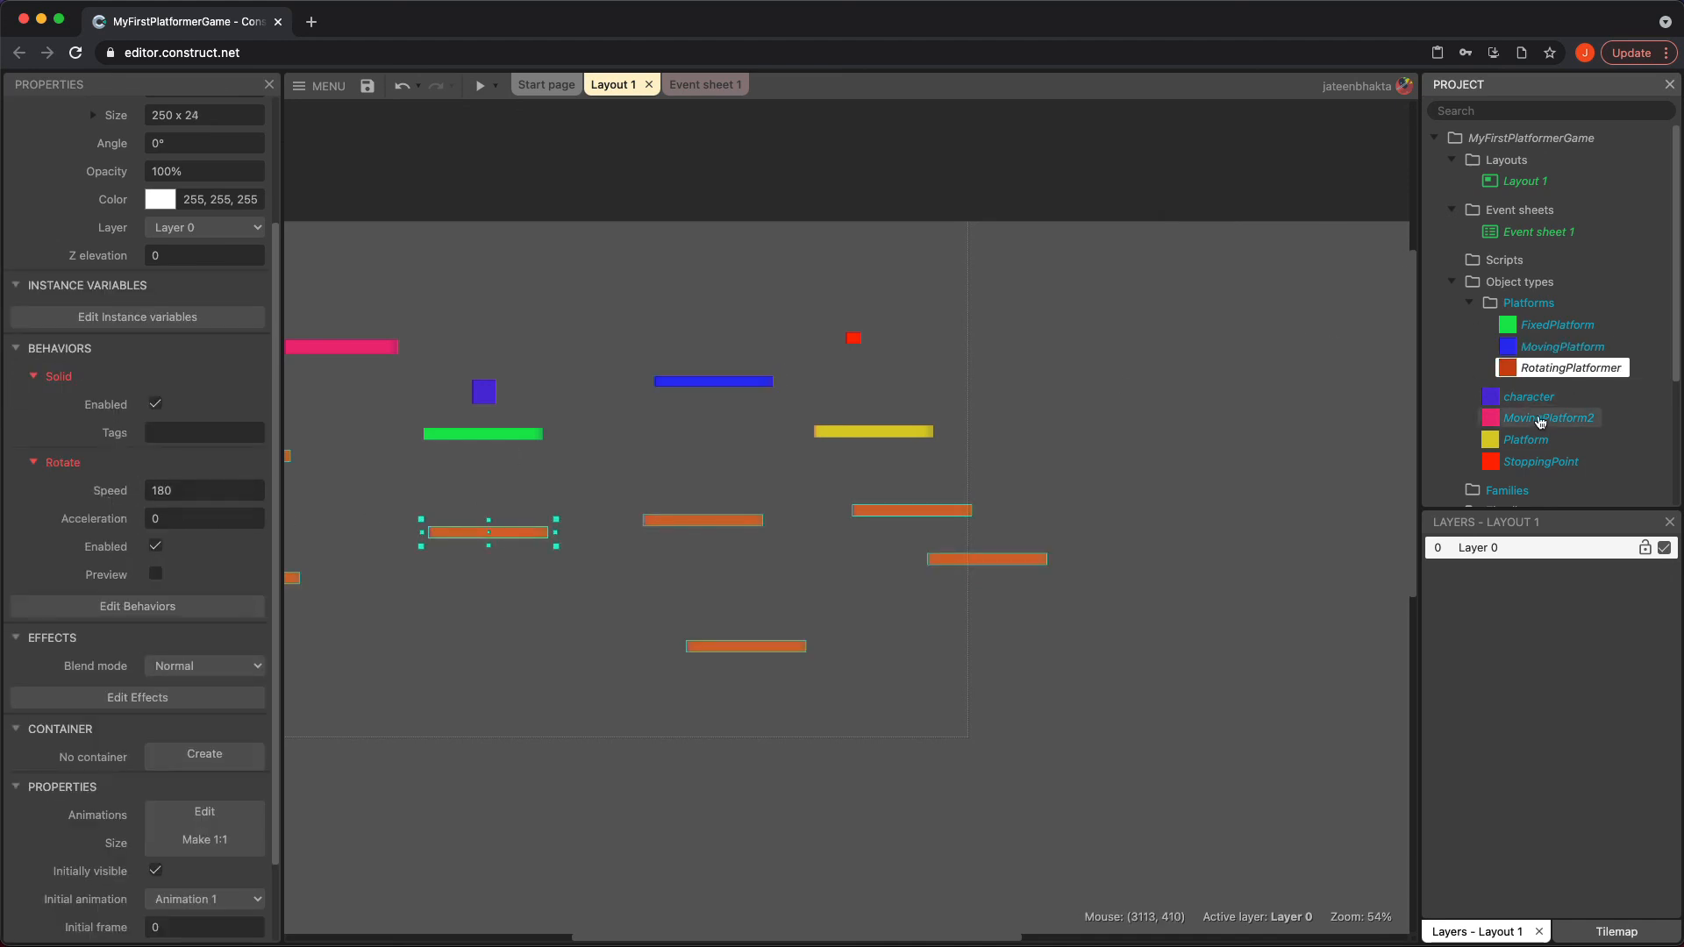
# Move the MovingPlatform2 and Platform object types into the Platforms folder of the project
pyautogui.moveTo(1541, 422); pyautogui.dragTo(1531, 304)
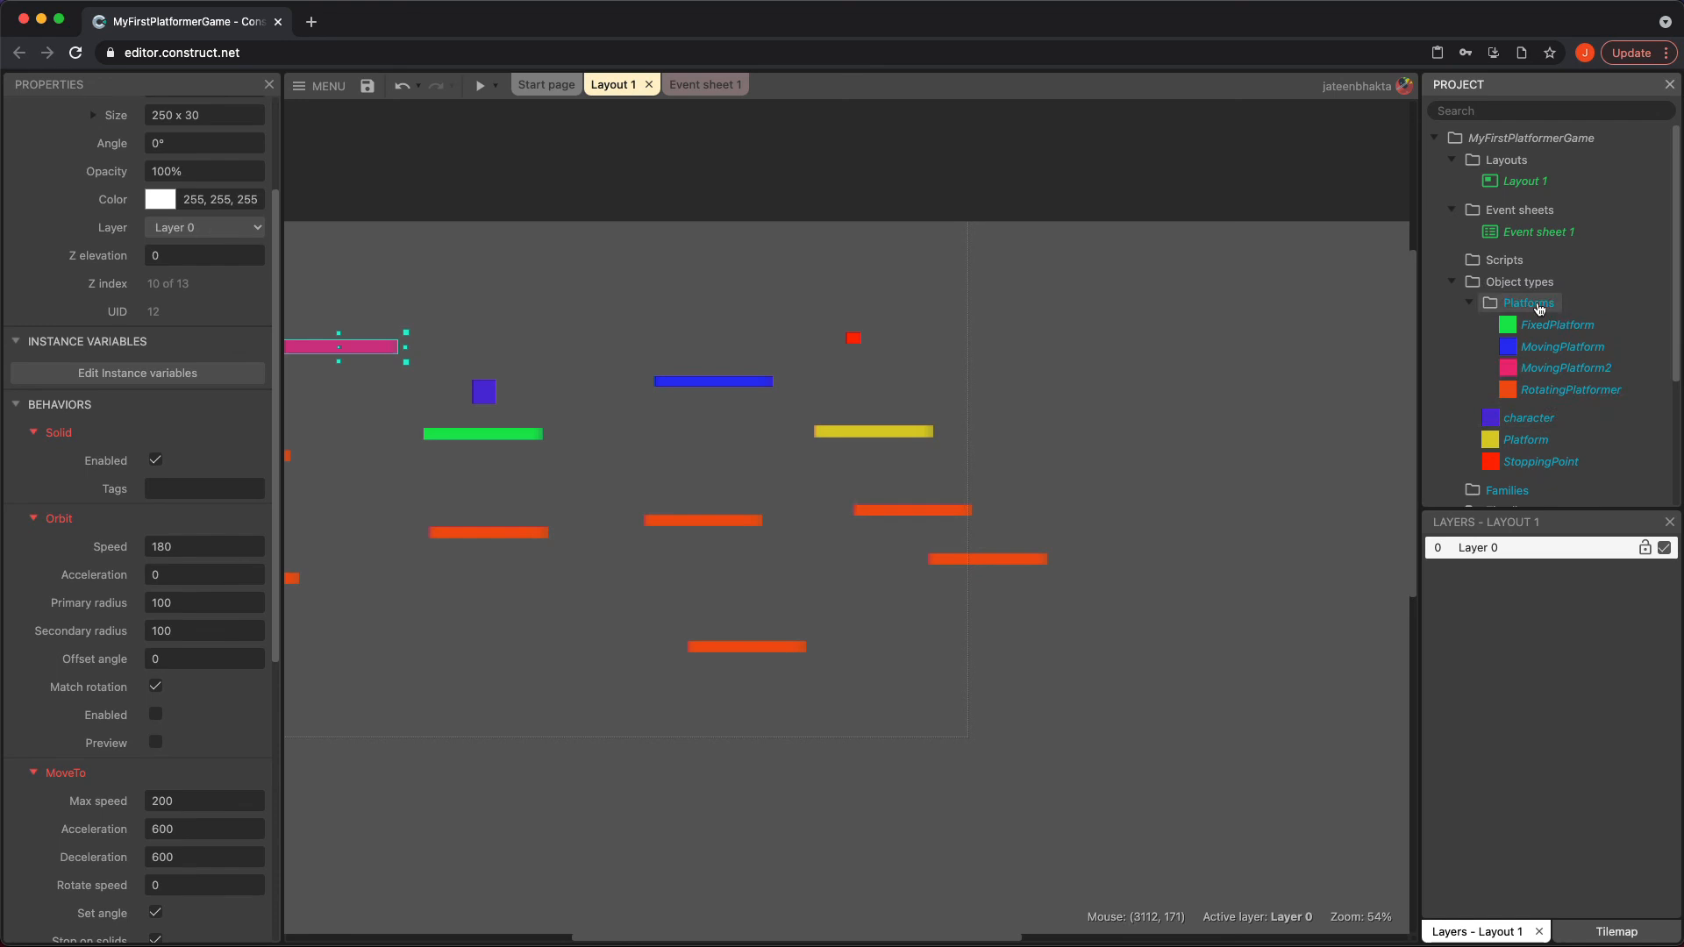
pyautogui.click(1534, 469)
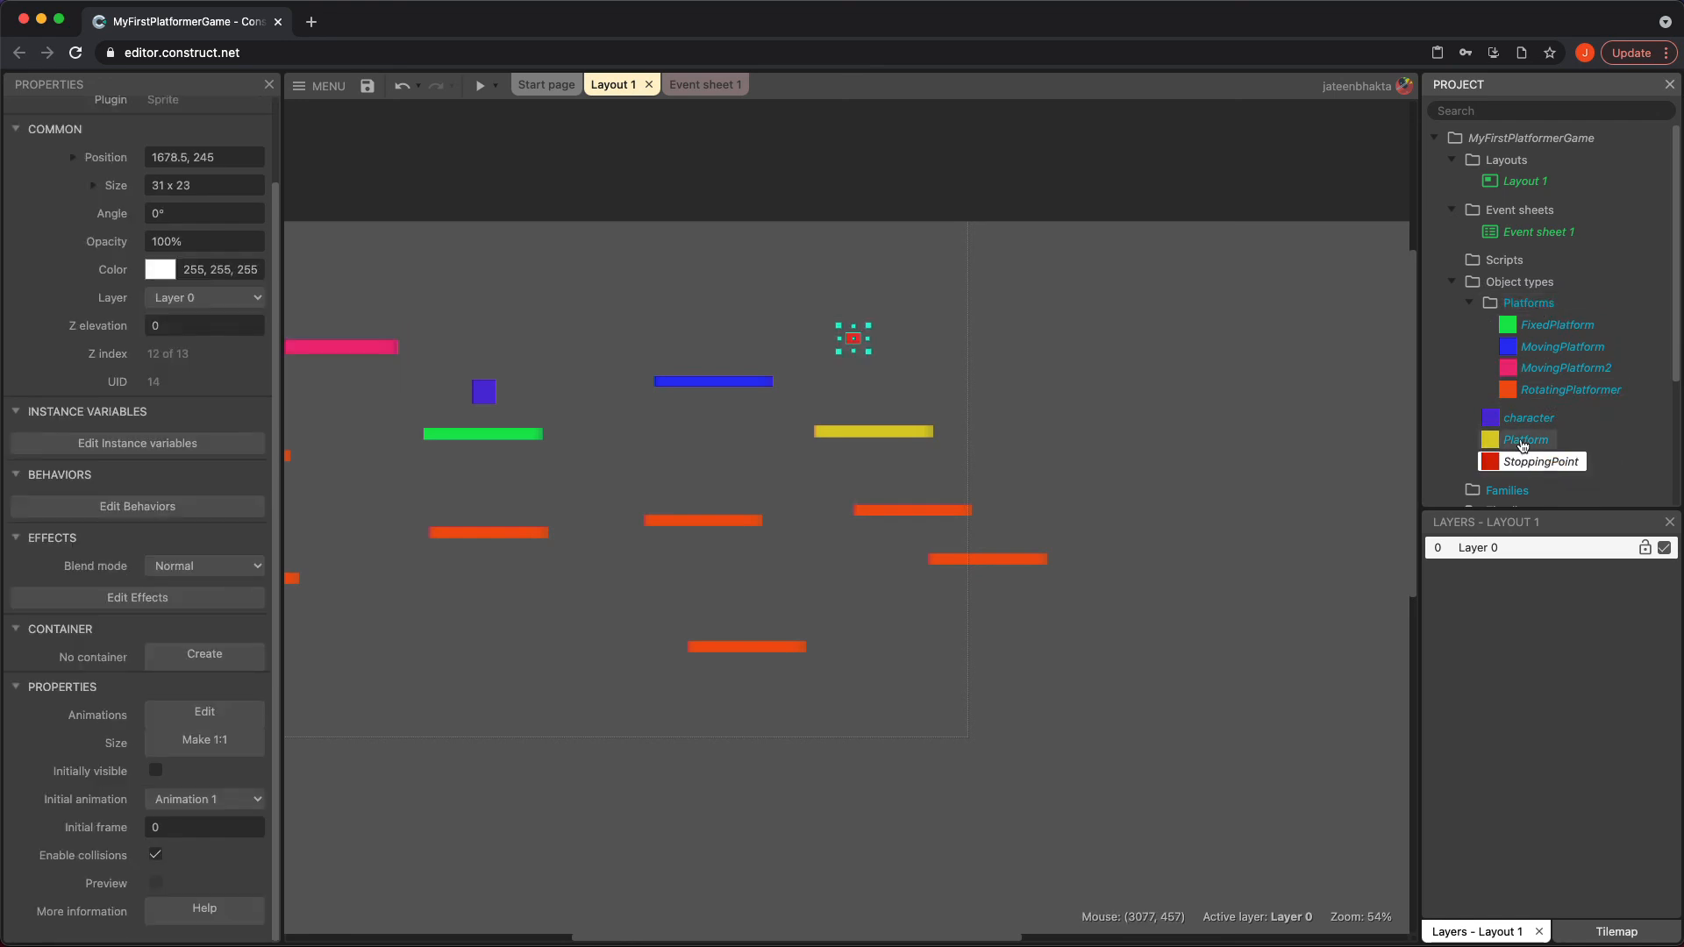
pyautogui.moveTo(1524, 443); pyautogui.dragTo(1531, 305)
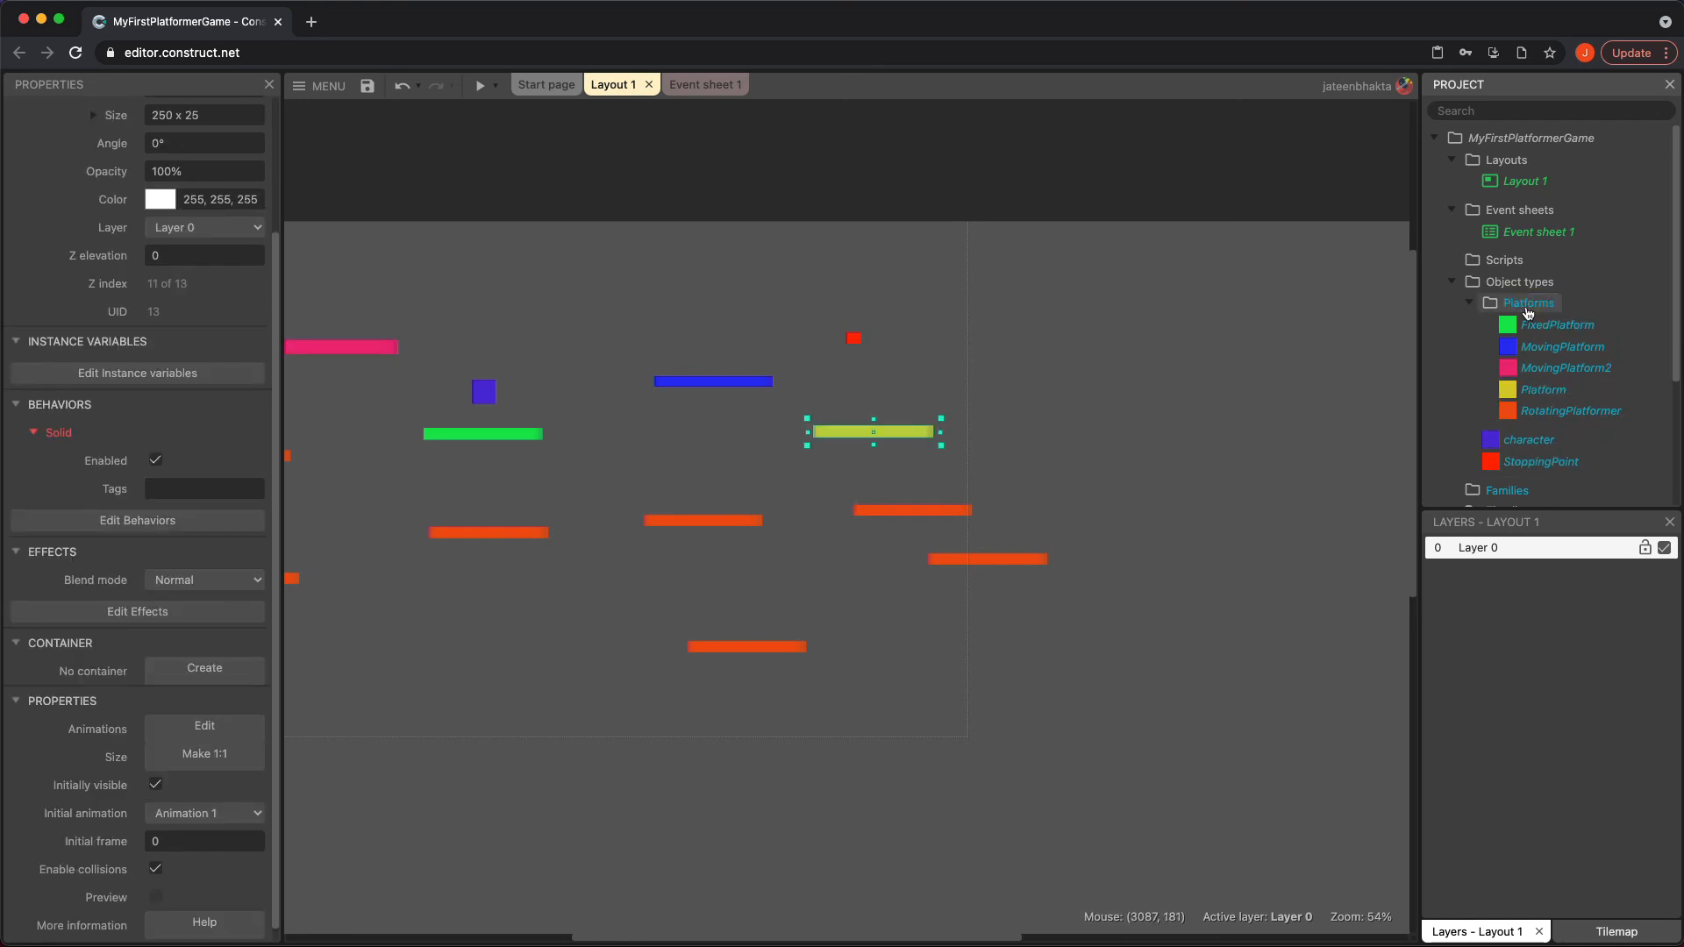
# Review the behaviors of RotatingPlatformer and MovingPlatform2, check the Move to action in Event sheet 1, and return to Layout 1
pyautogui.click(1553, 412)
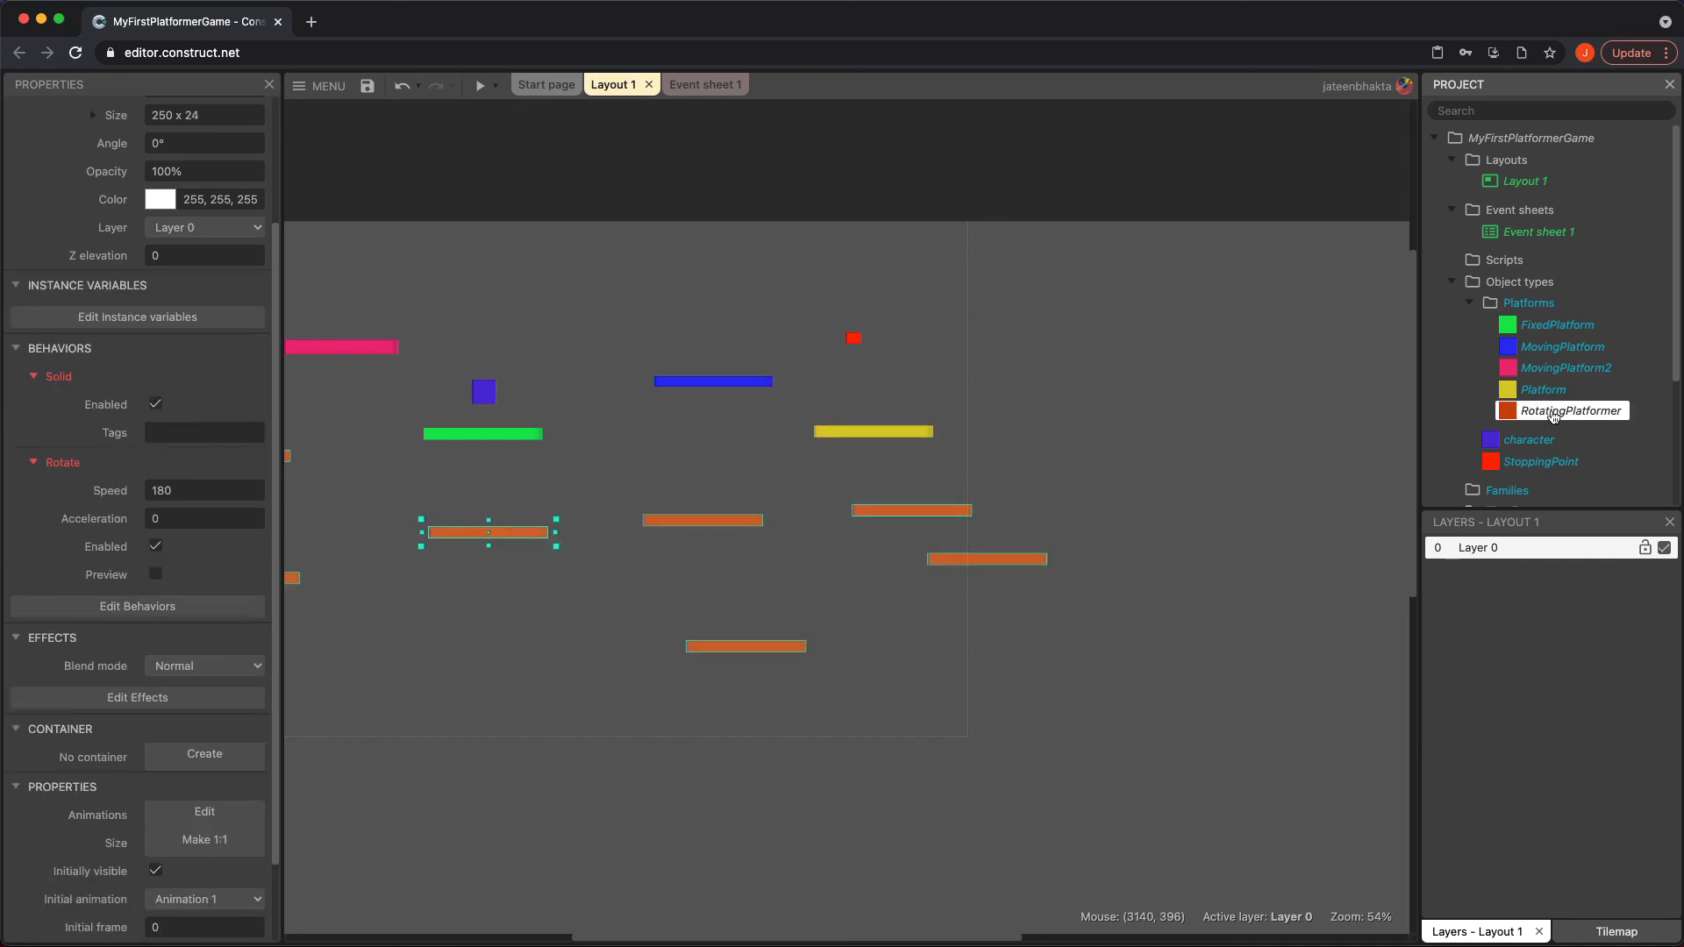
pyautogui.click(1550, 370)
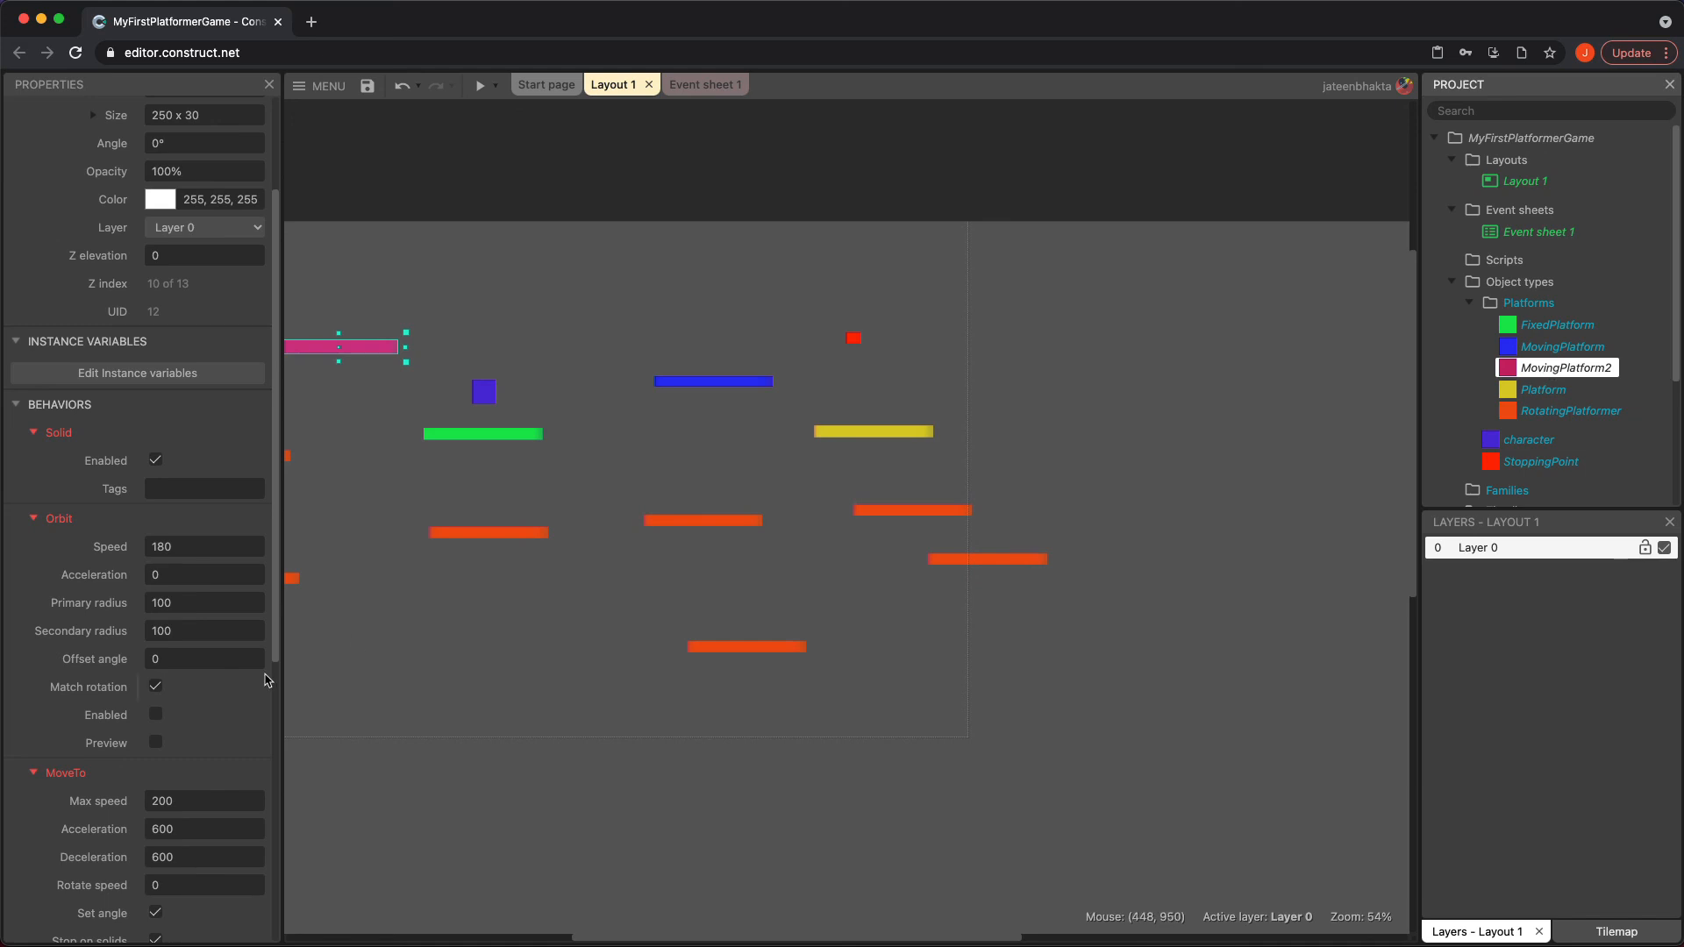
pyautogui.scroll(-5, 182, 757)
pyautogui.scroll(1, 182, 757)
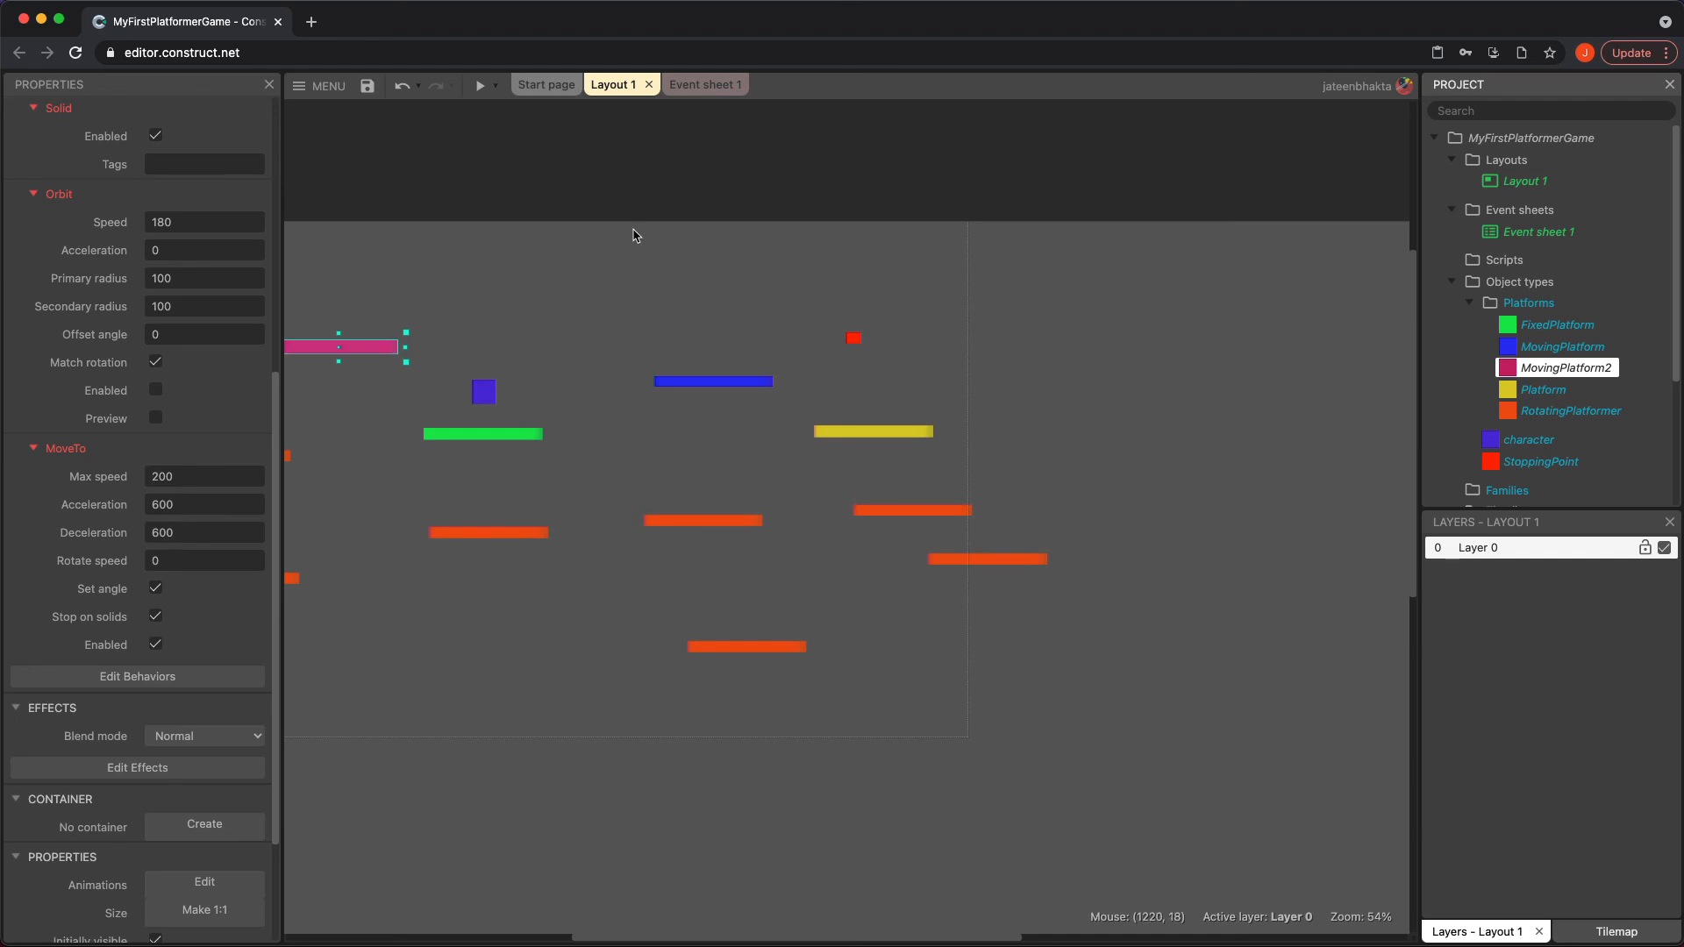
pyautogui.click(713, 88)
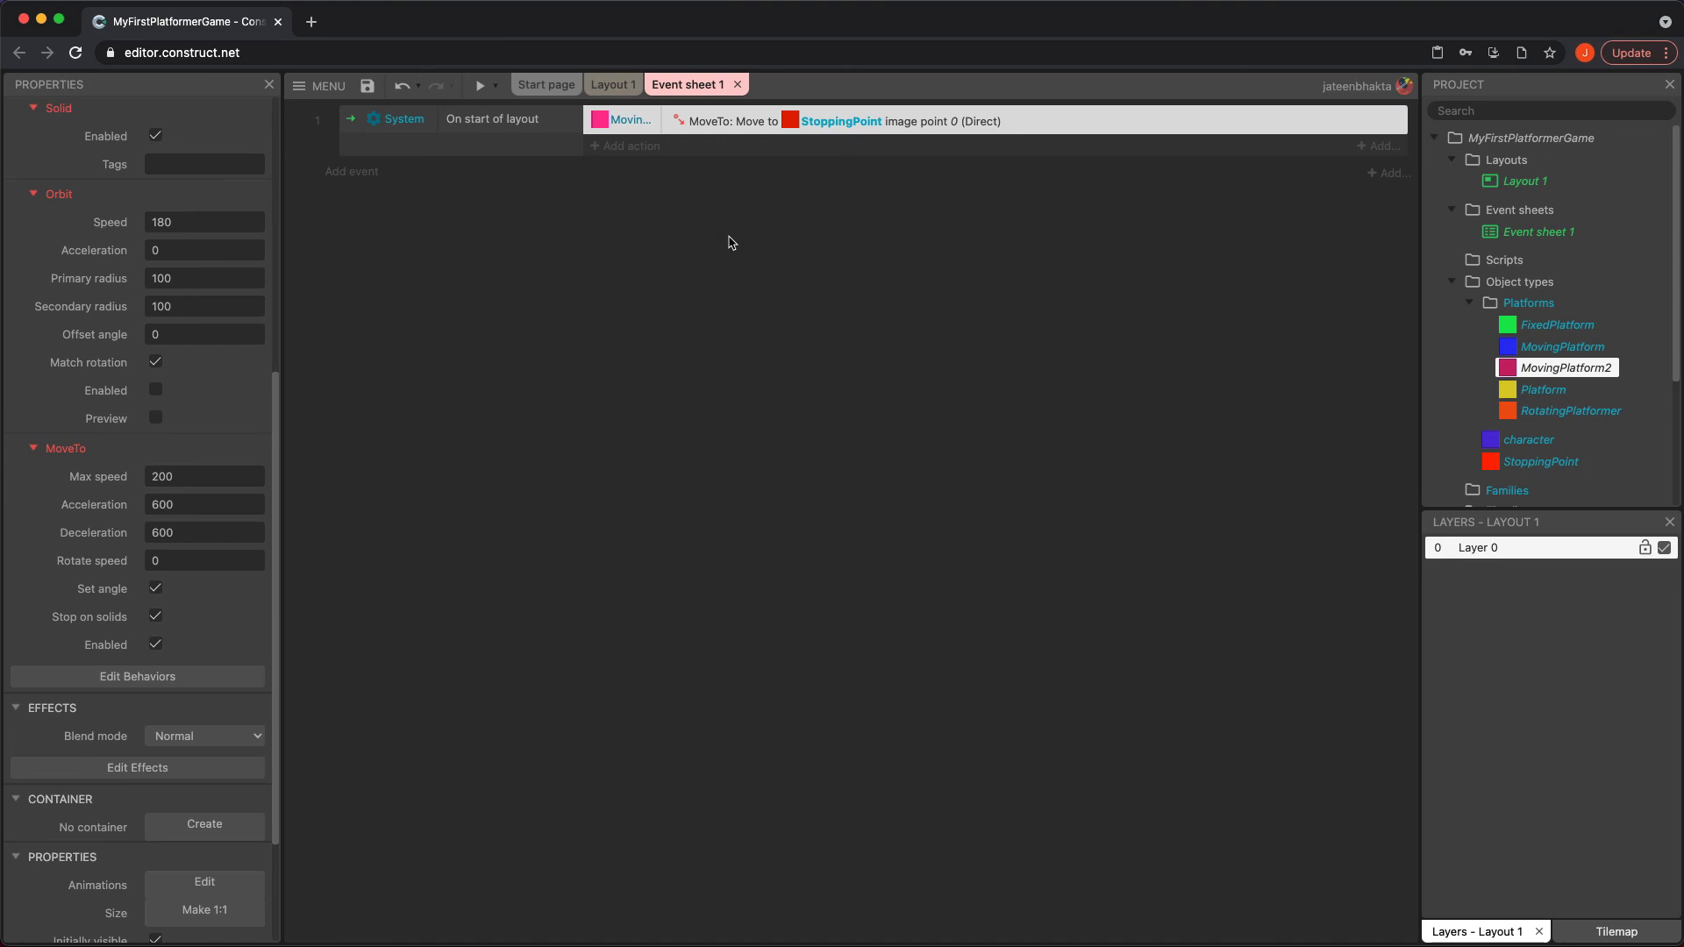
pyautogui.click(612, 84)
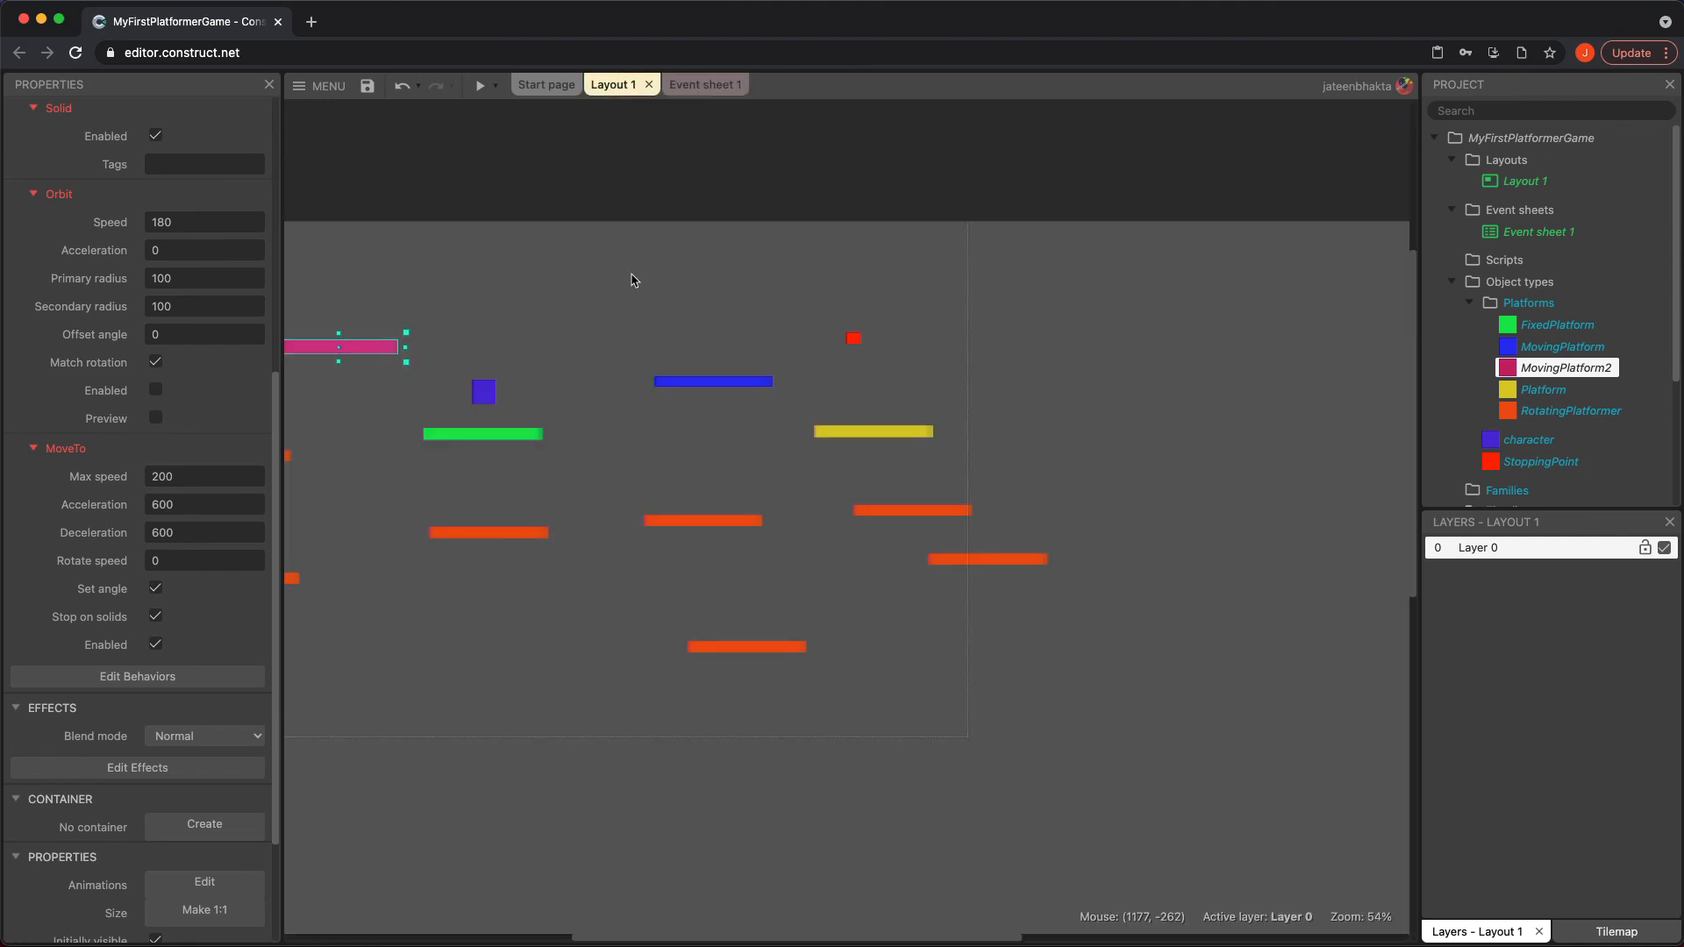
pyautogui.hscroll(-5, 620, 475)
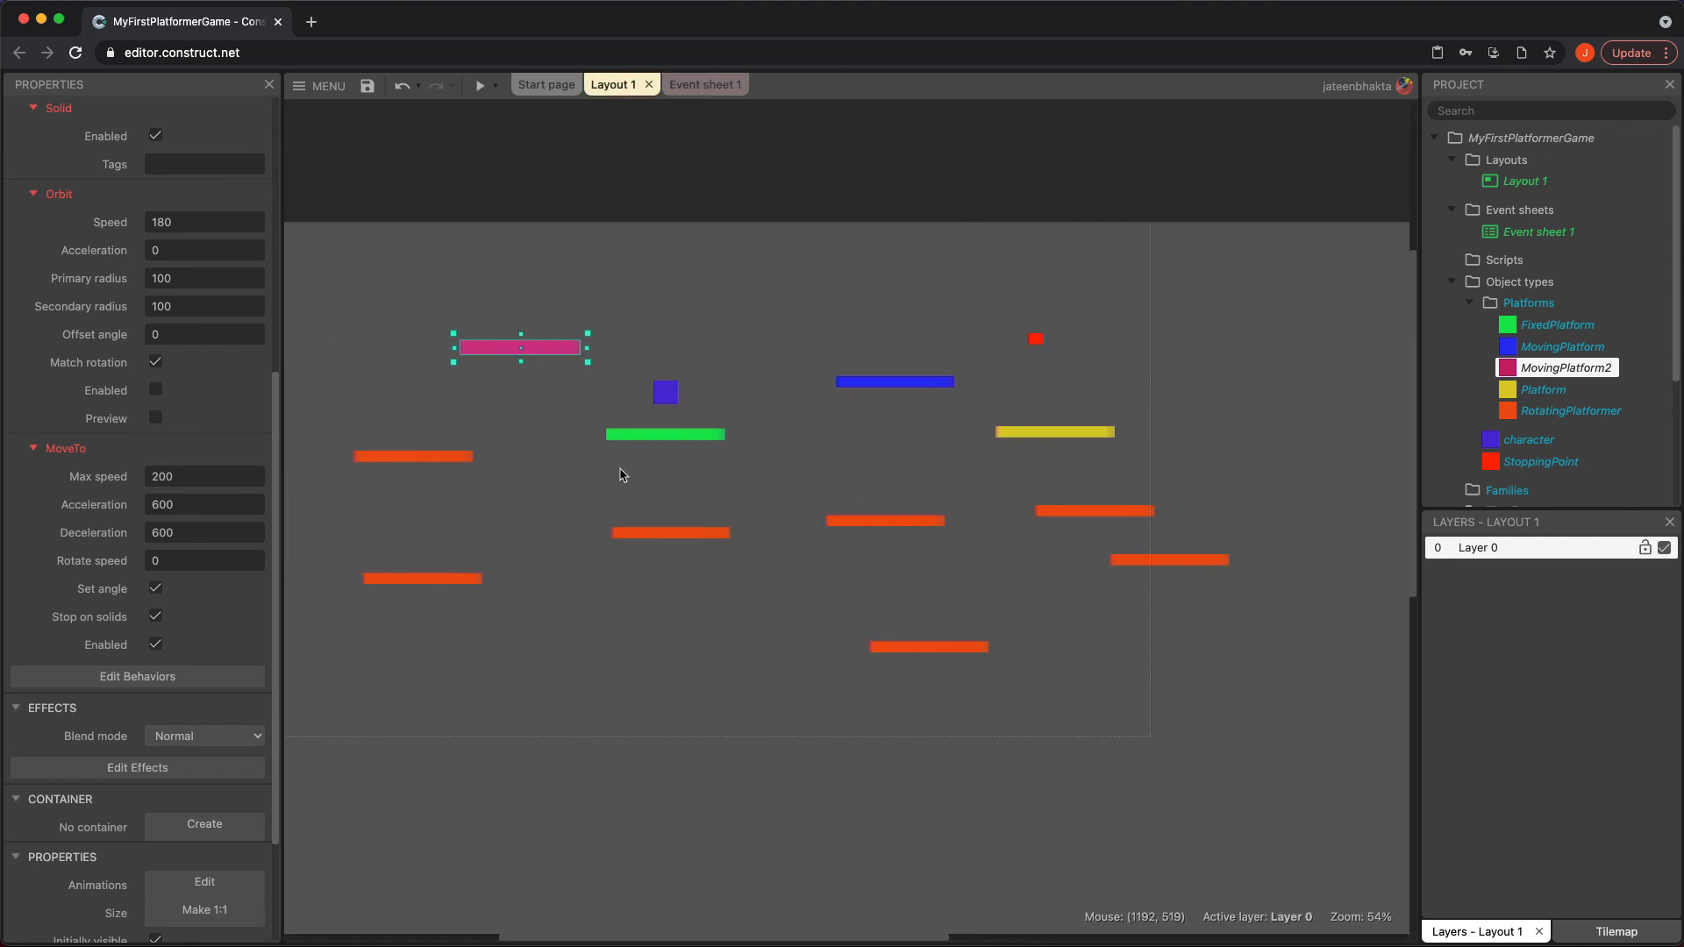
pyautogui.hscroll(-2, 620, 475)
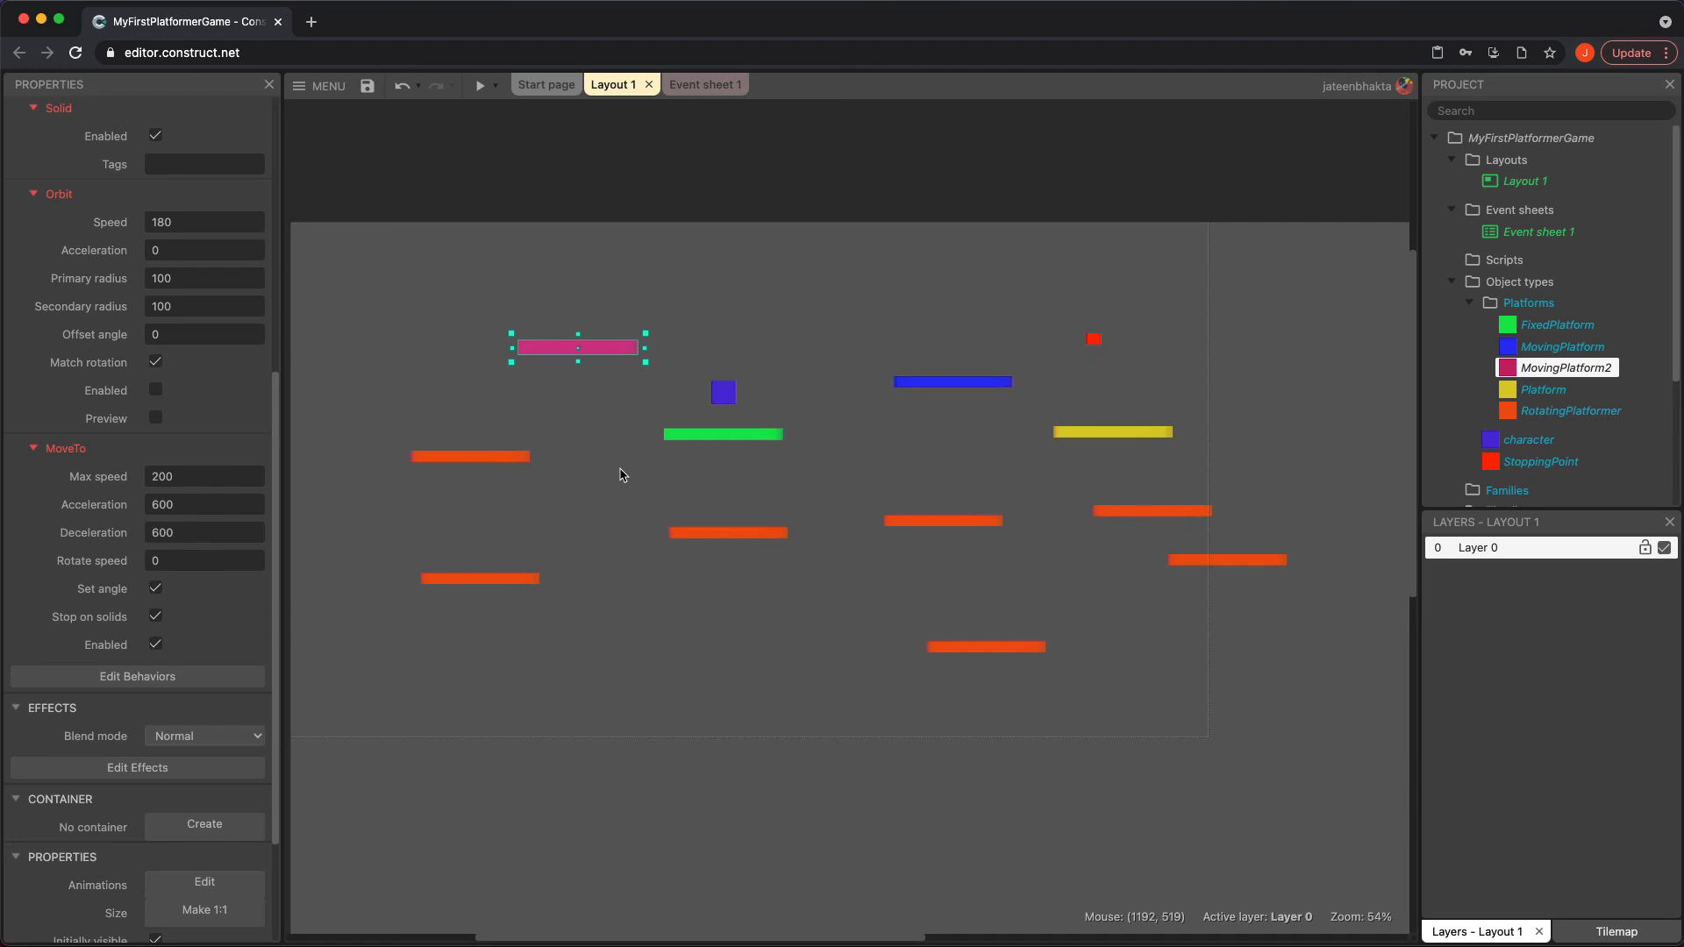